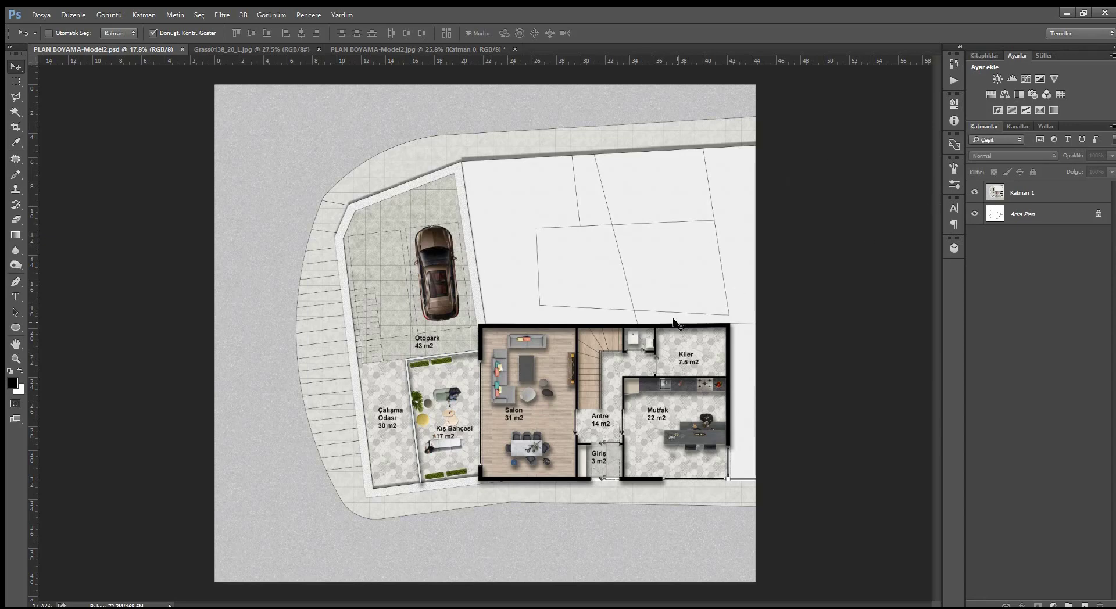
# Switch to the line-drawing plan PLAN BOYAMA-Model2.jpg and look it over.
pyautogui.scroll(1, 405, 344)
pyautogui.press('alt')
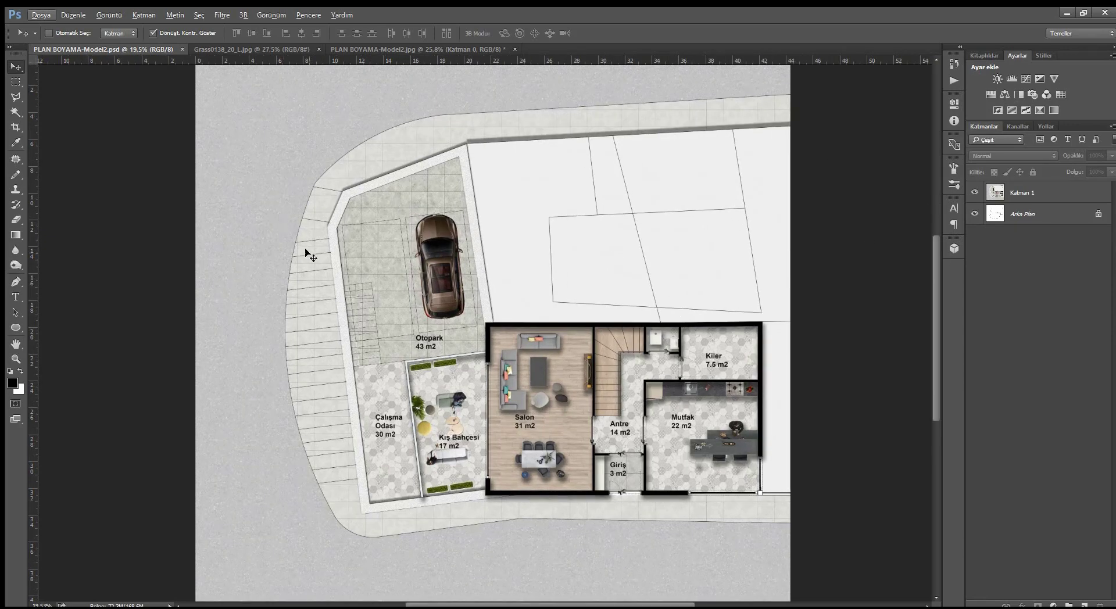
pyautogui.scroll(-1, 640, 317)
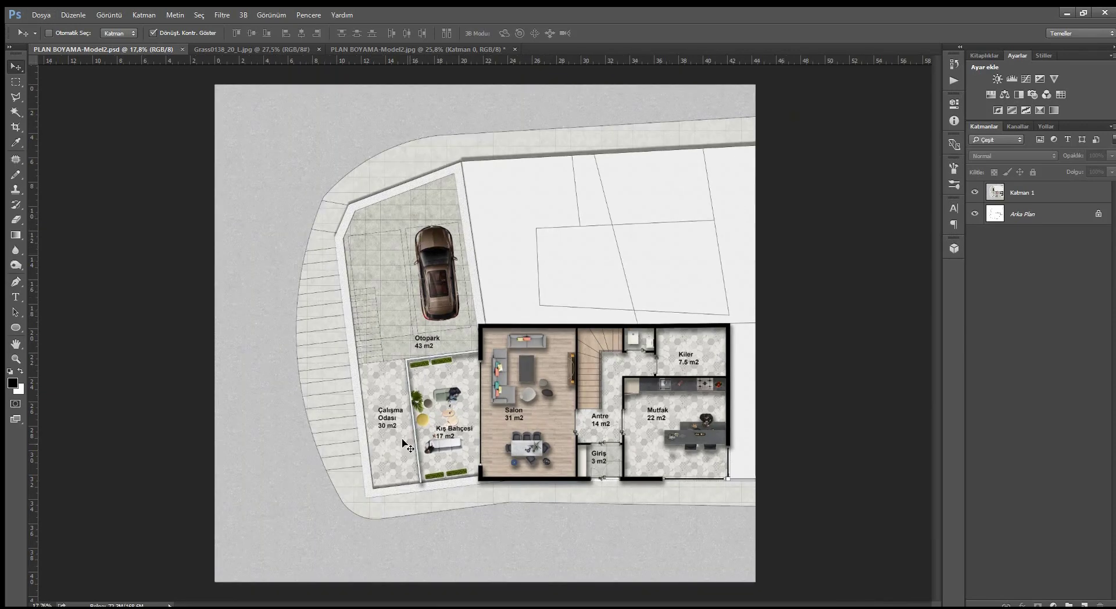
pyautogui.click(343, 49)
pyautogui.scroll(-2, 571, 319)
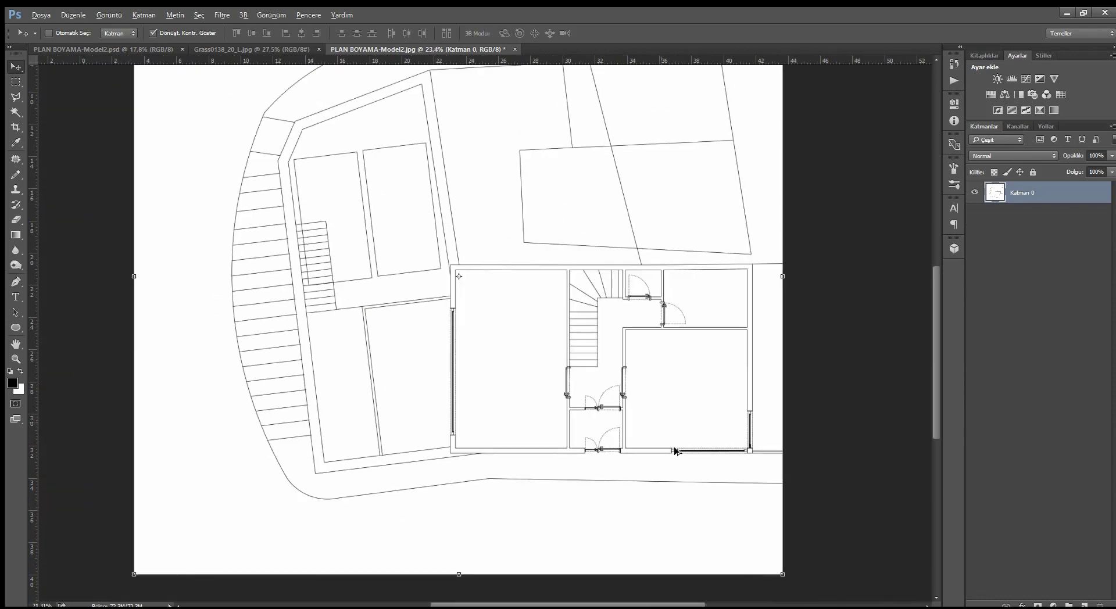
pyautogui.scroll(-2, 649, 417)
pyautogui.press('alt')
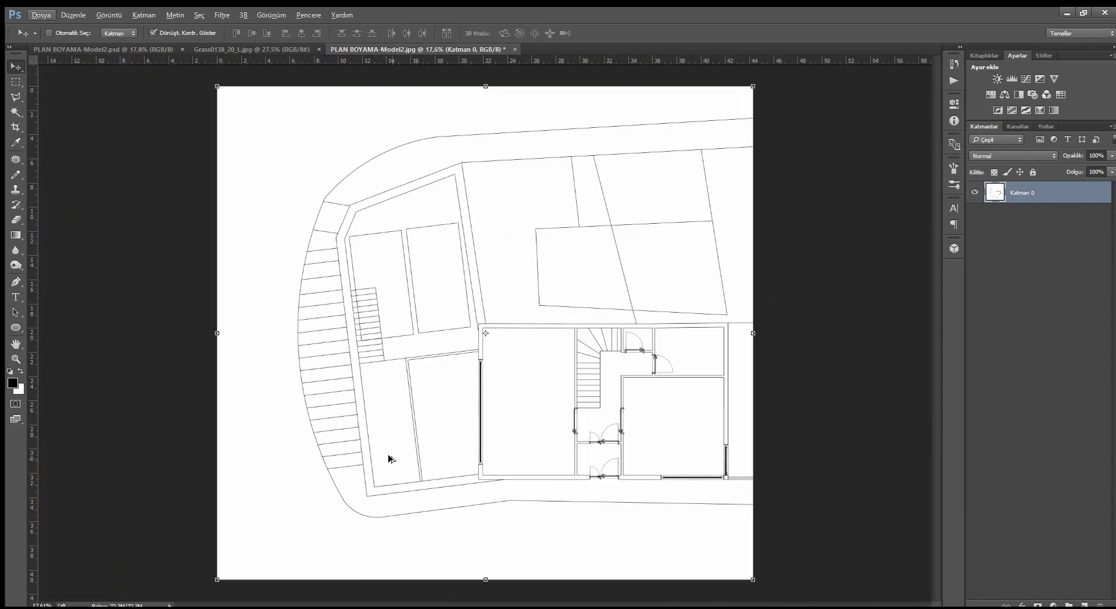
pyautogui.press('alt')
# Compare against the coloured PLAN BOYAMA-Model2.psd, then return to the .jpg line drawing.
pyautogui.click(81, 50)
pyautogui.scroll(1, 582, 347)
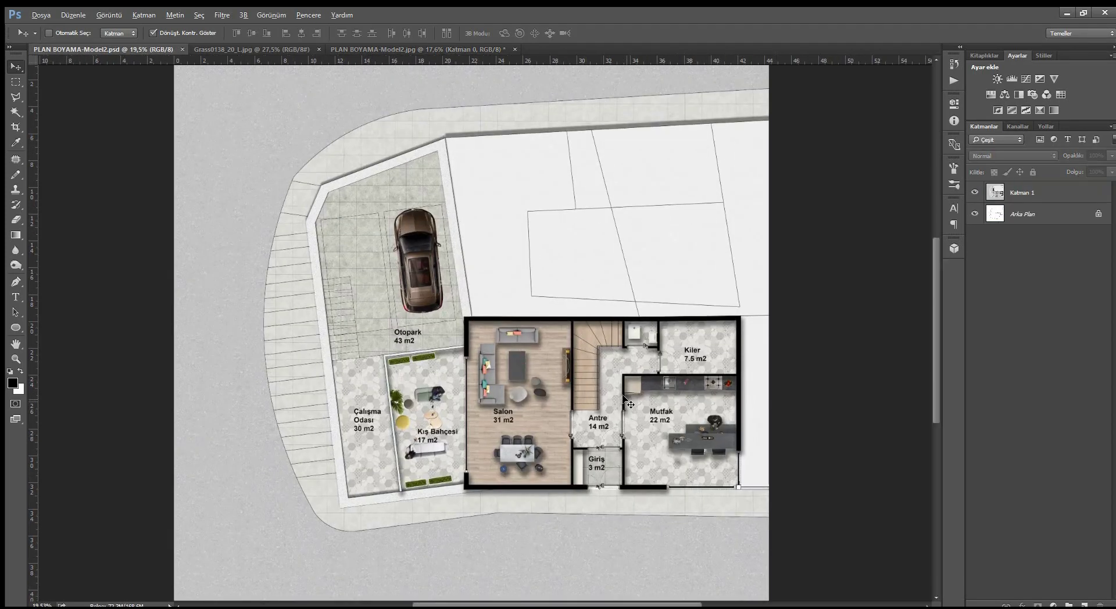
pyautogui.scroll(1, 581, 347)
pyautogui.scroll(1, 582, 348)
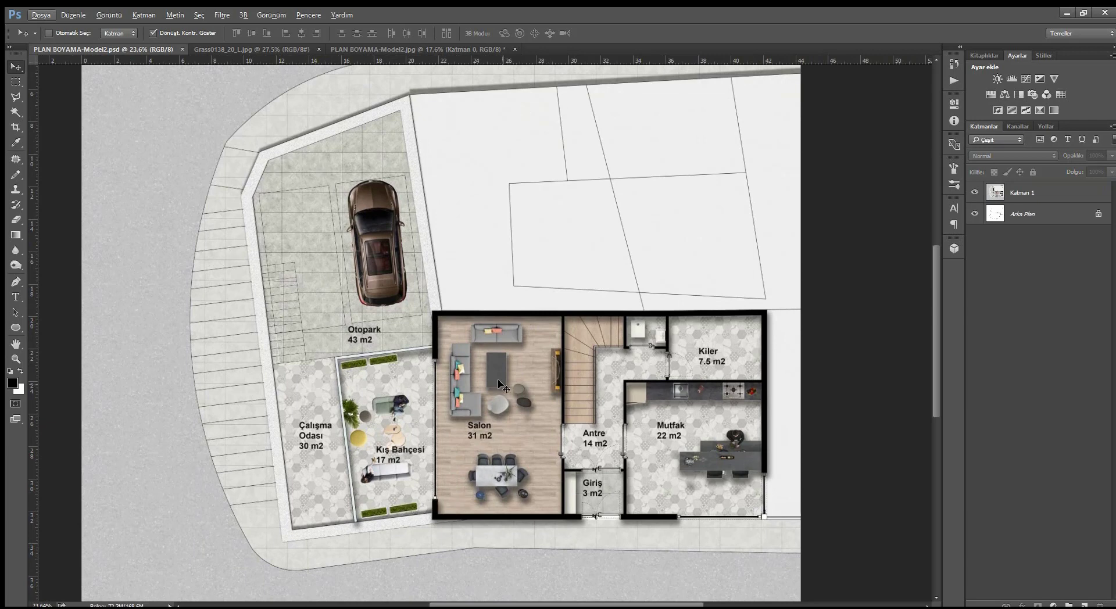
pyautogui.scroll(-1, 433, 354)
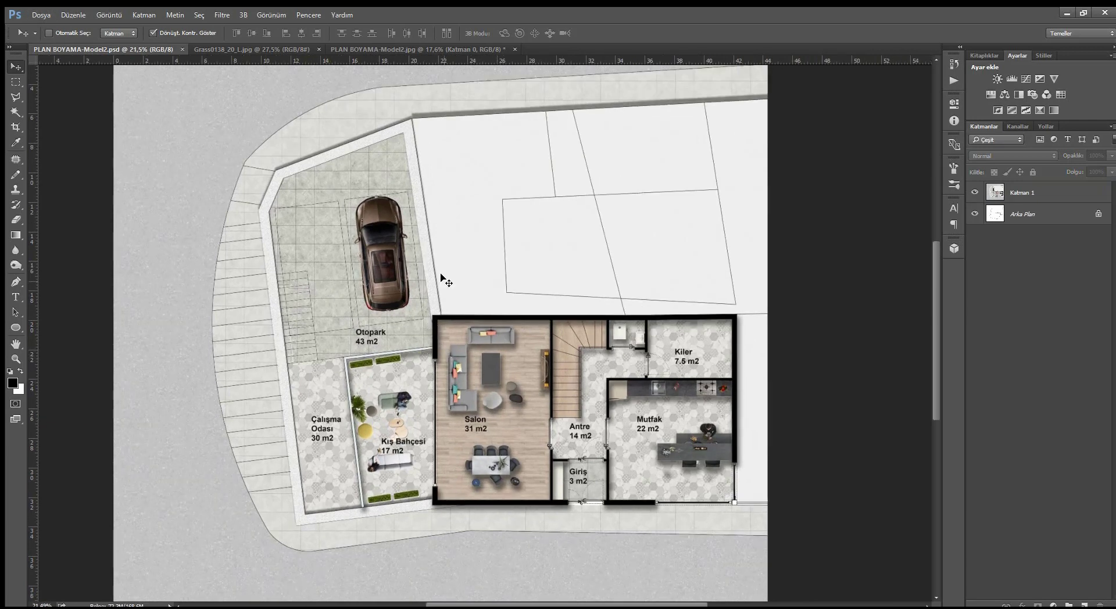
pyautogui.click(430, 49)
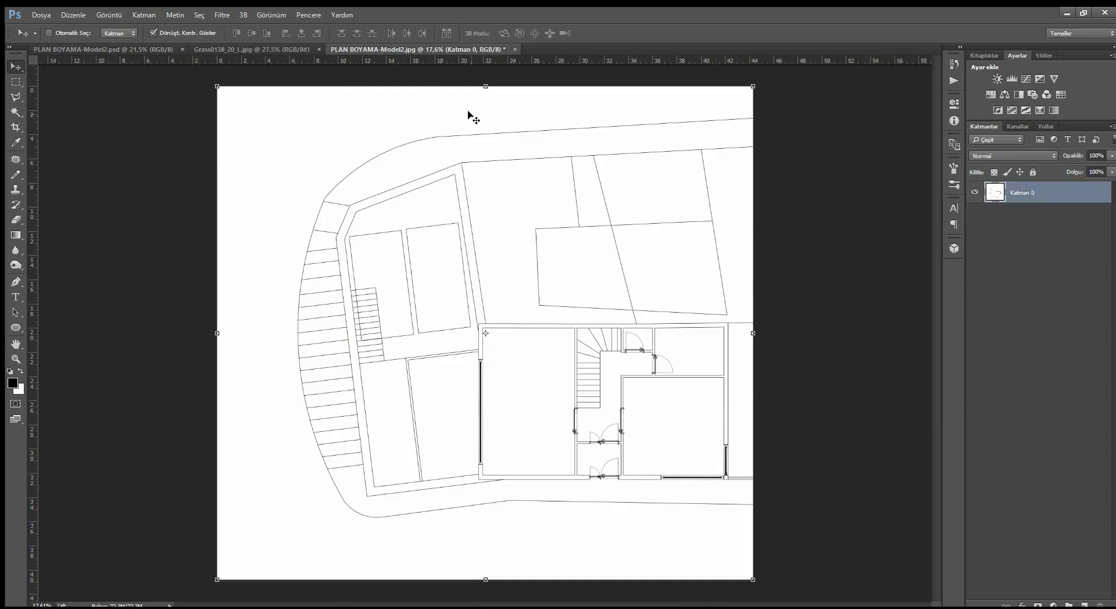
# Select all the building's walls with the Magic Wand.
pyautogui.click(12, 111)
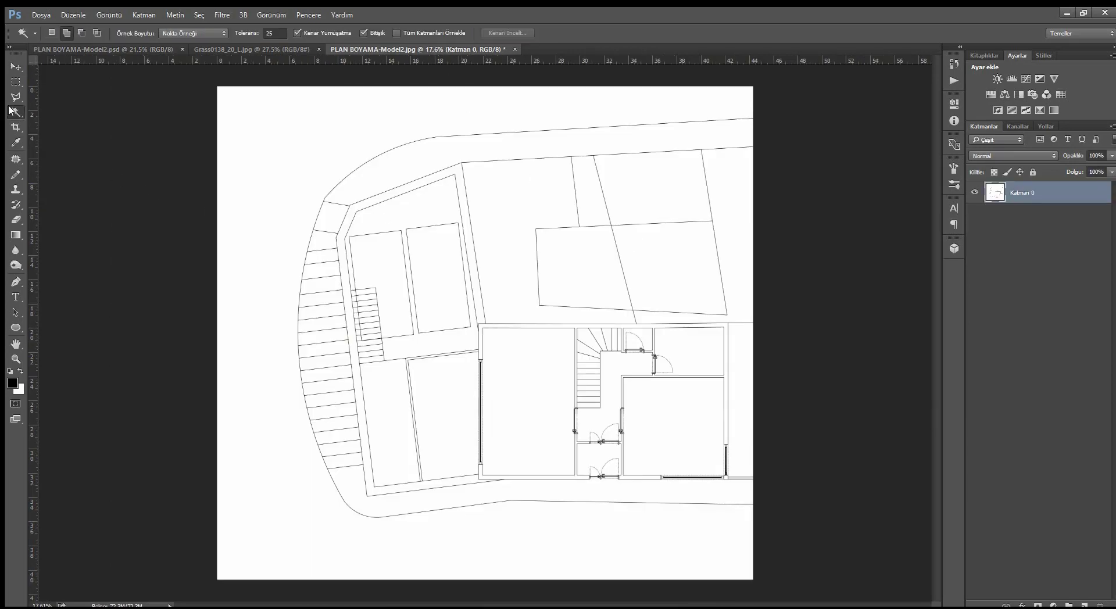
pyautogui.scroll(1, 486, 324)
pyautogui.click(481, 319)
pyautogui.scroll(1, 462, 551)
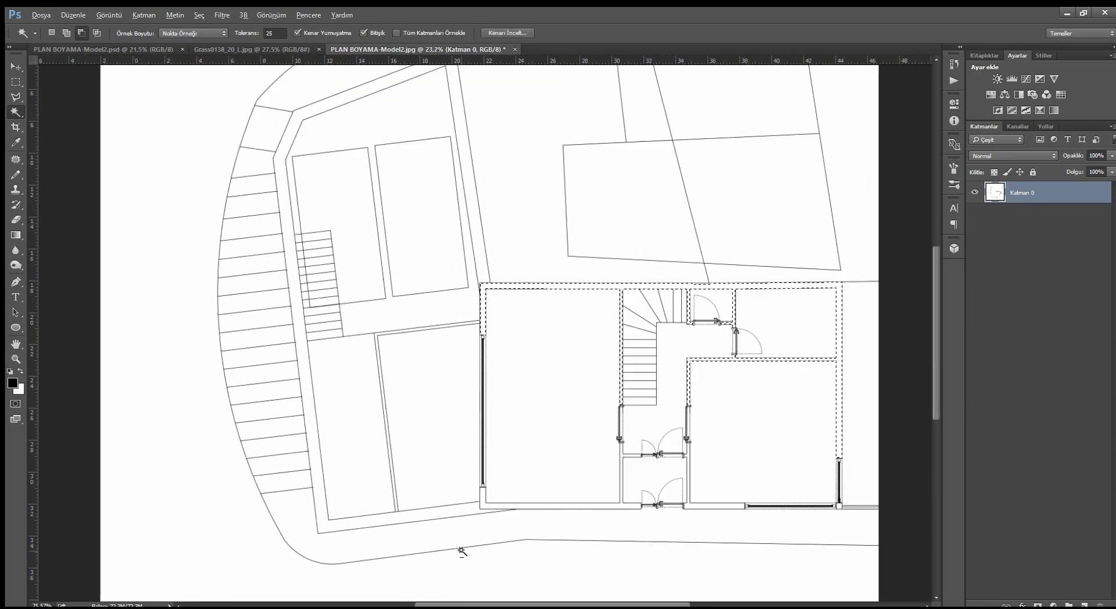
pyautogui.scroll(1, 461, 551)
pyautogui.scroll(-1, 446, 473)
pyautogui.keyDown('shift'); pyautogui.click(663, 485); pyautogui.keyUp('shift')
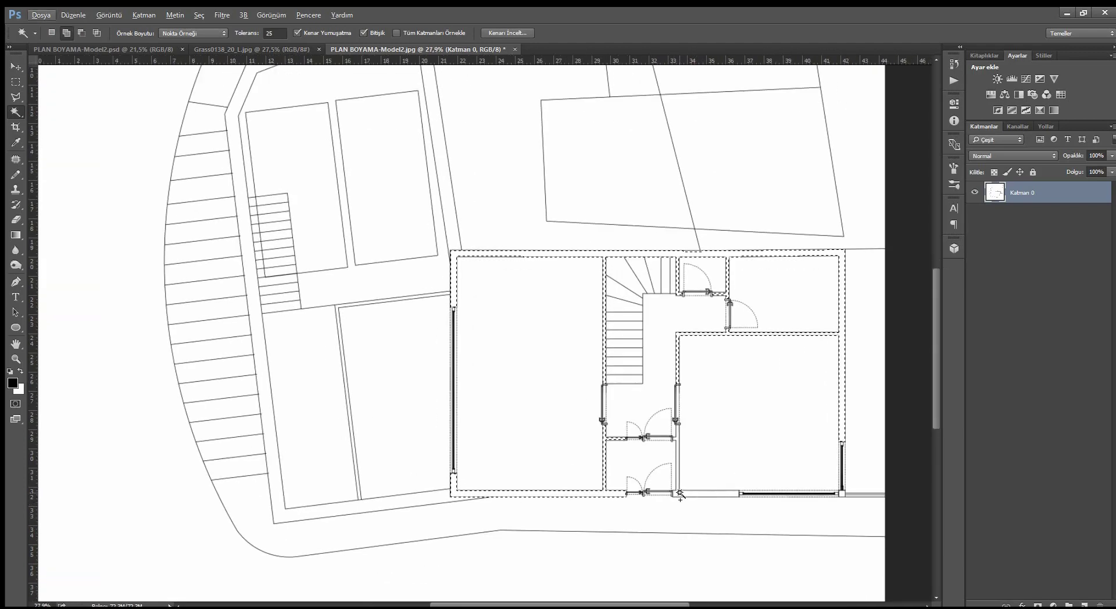
pyautogui.scroll(1, 679, 463)
pyautogui.scroll(1, 679, 464)
pyautogui.scroll(-1, 464, 369)
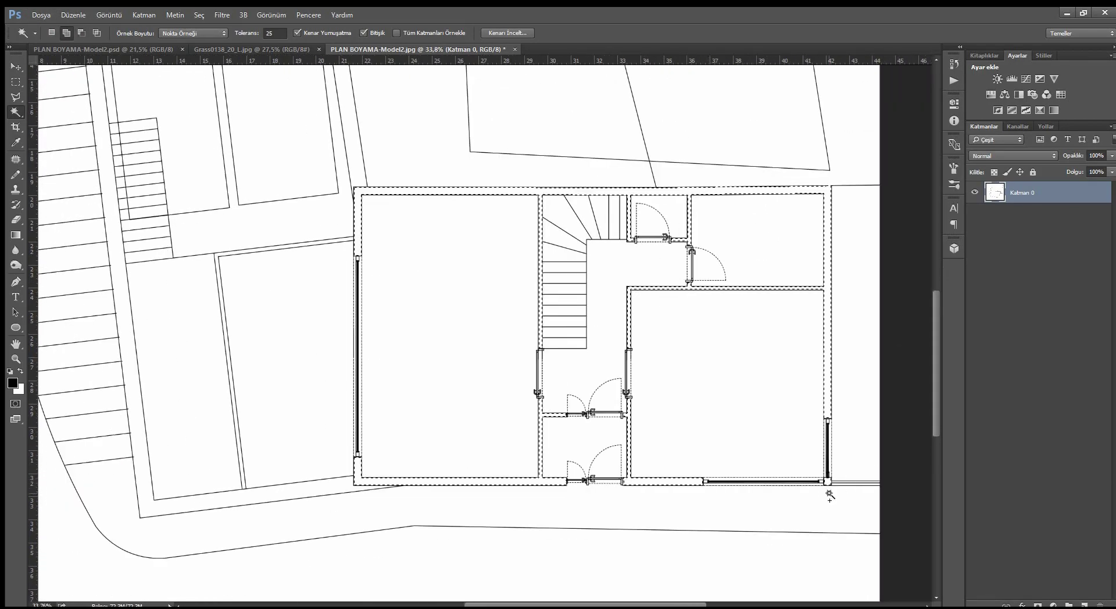
pyautogui.press('alt')
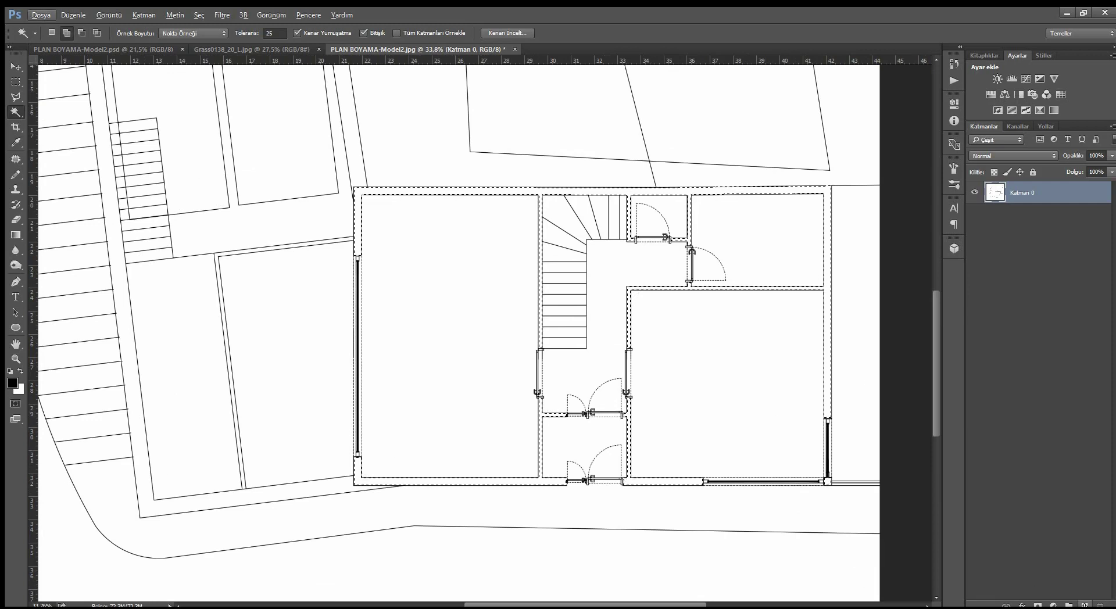
# Add a new empty layer named duvarlar.
pyautogui.hotkey('ctrl', 'shift', 'alt', 'n')
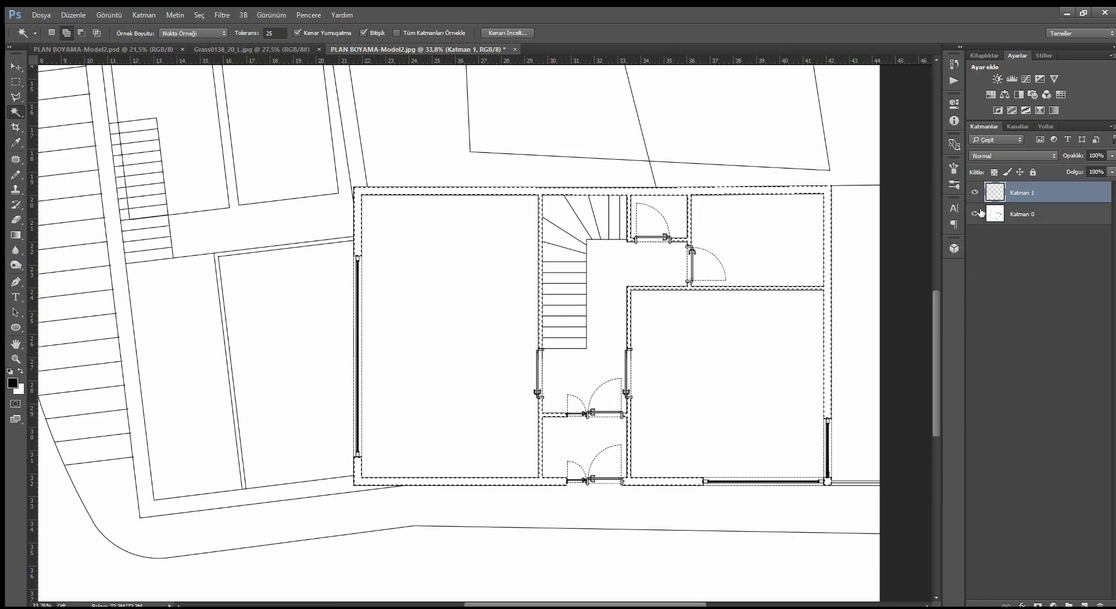
pyautogui.doubleClick(1024, 193)
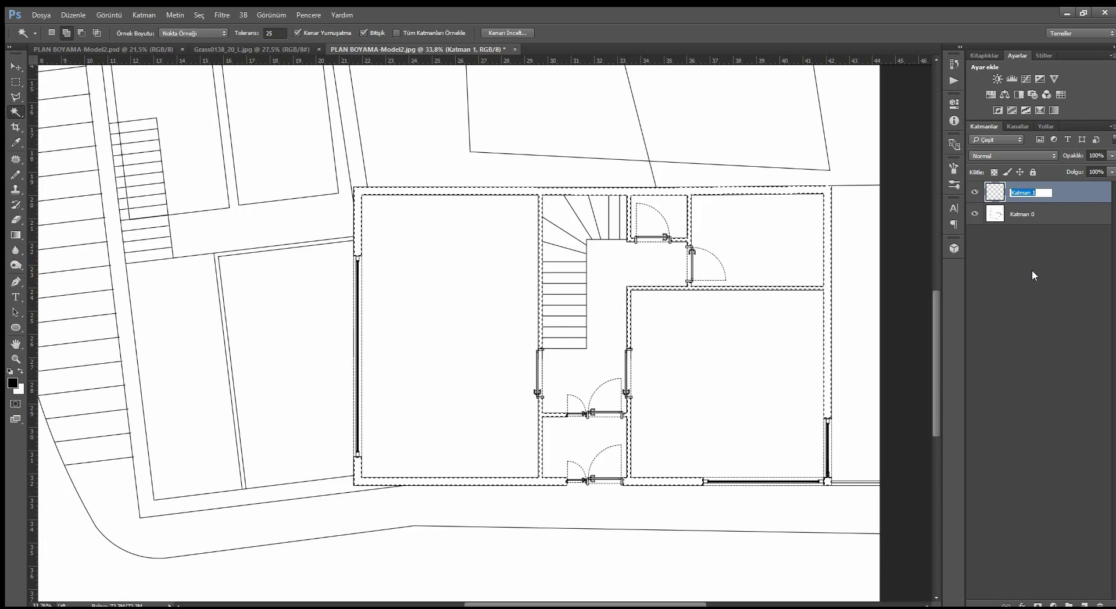
pyautogui.write('duv')
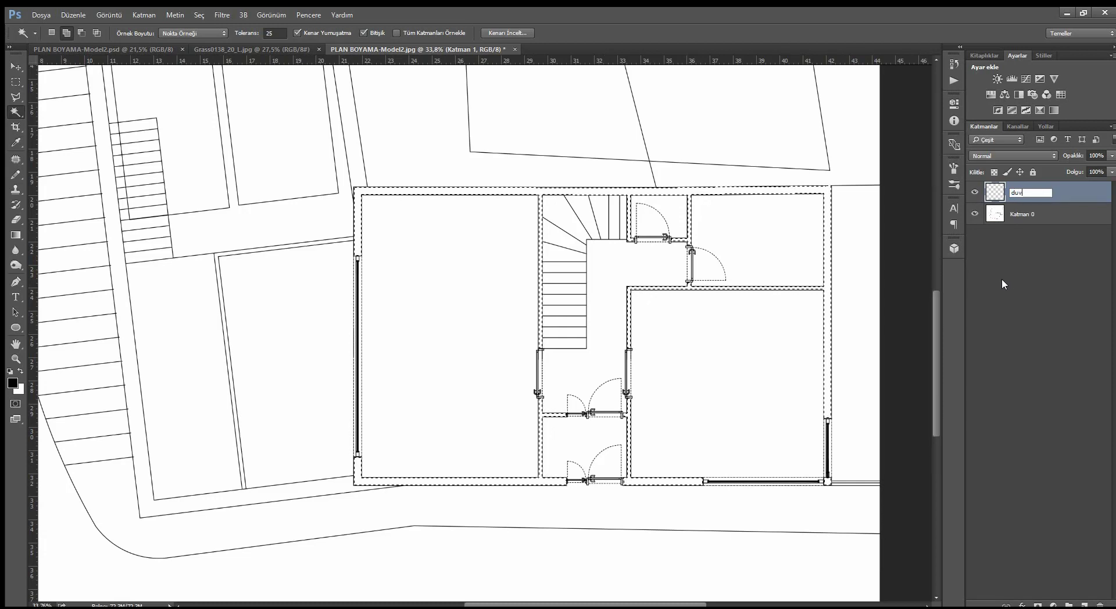
pyautogui.write('arla')
pyautogui.press('BackSpace')
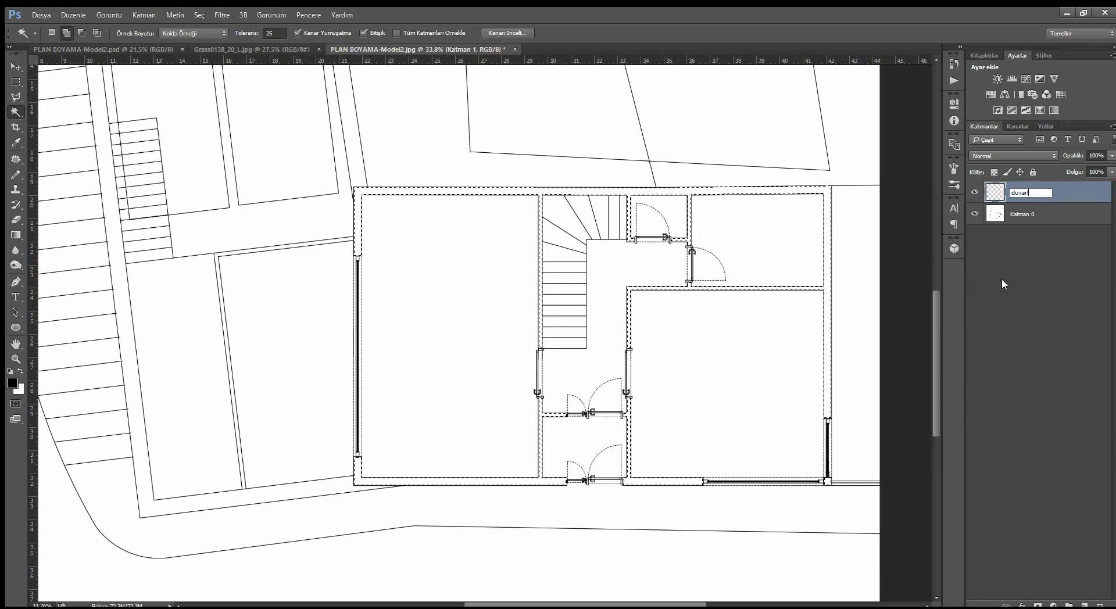
pyautogui.write('ar')
pyautogui.press('Return')
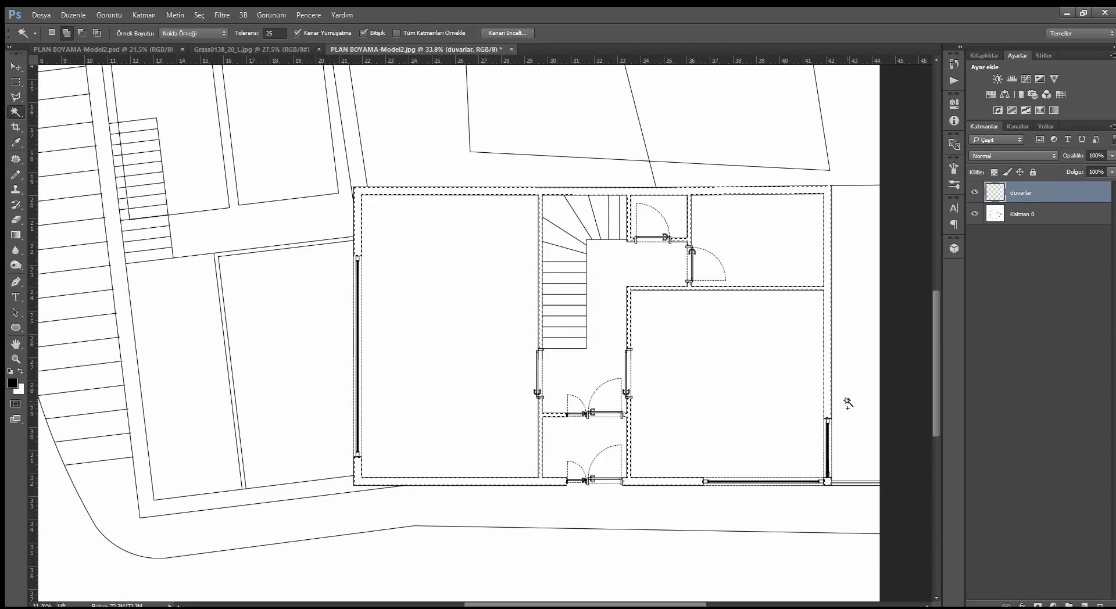
# Fill the wall selection with black, then make Katman 0 active again.
pyautogui.press('i')
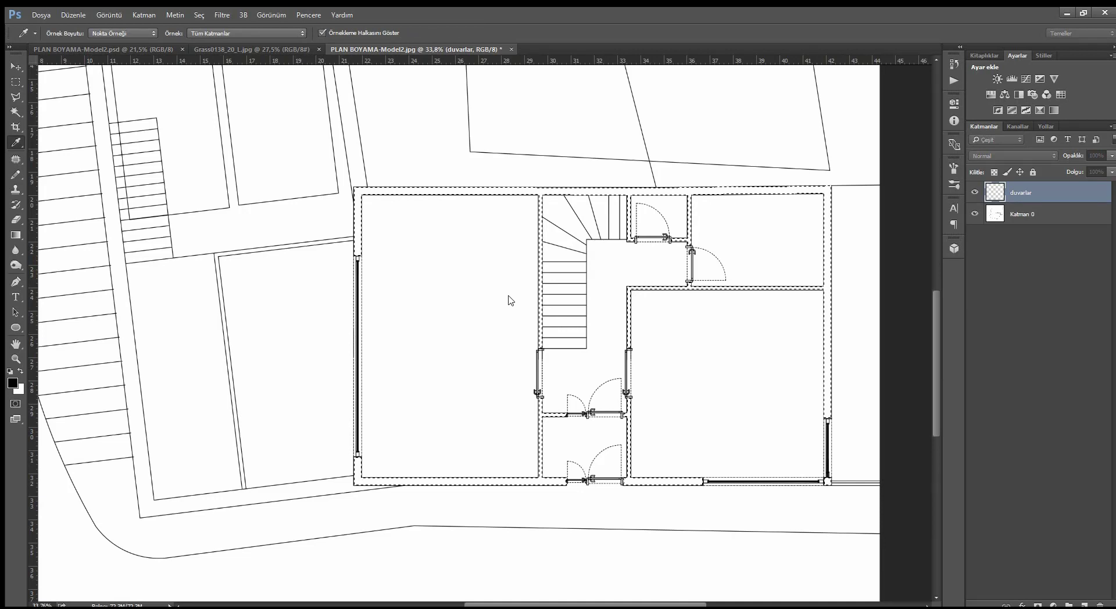
pyautogui.press('w')
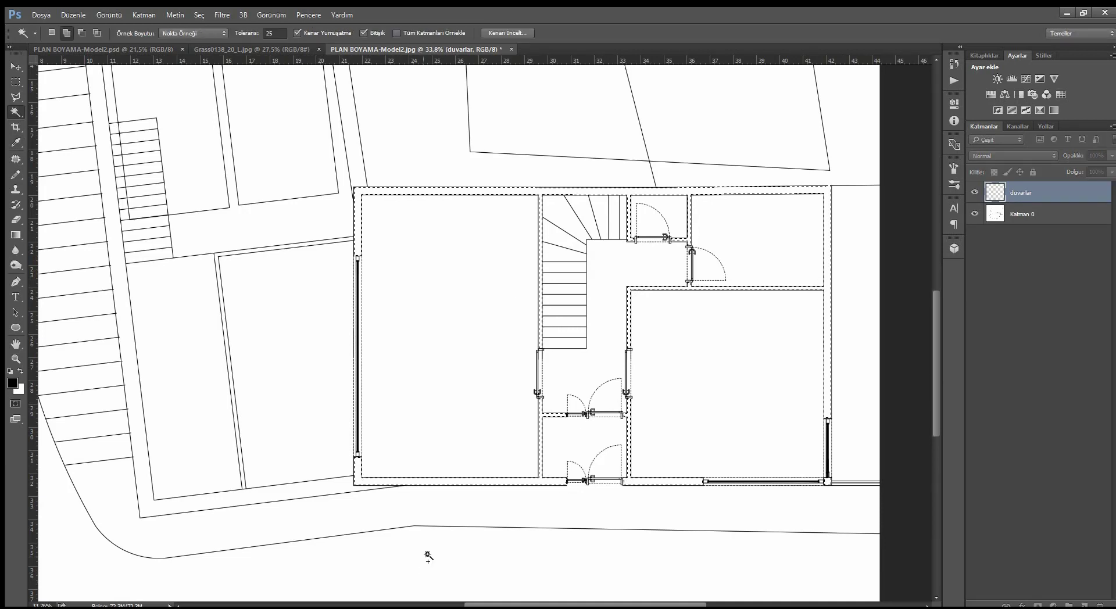
pyautogui.hotkey('alt', 'BackSpace')
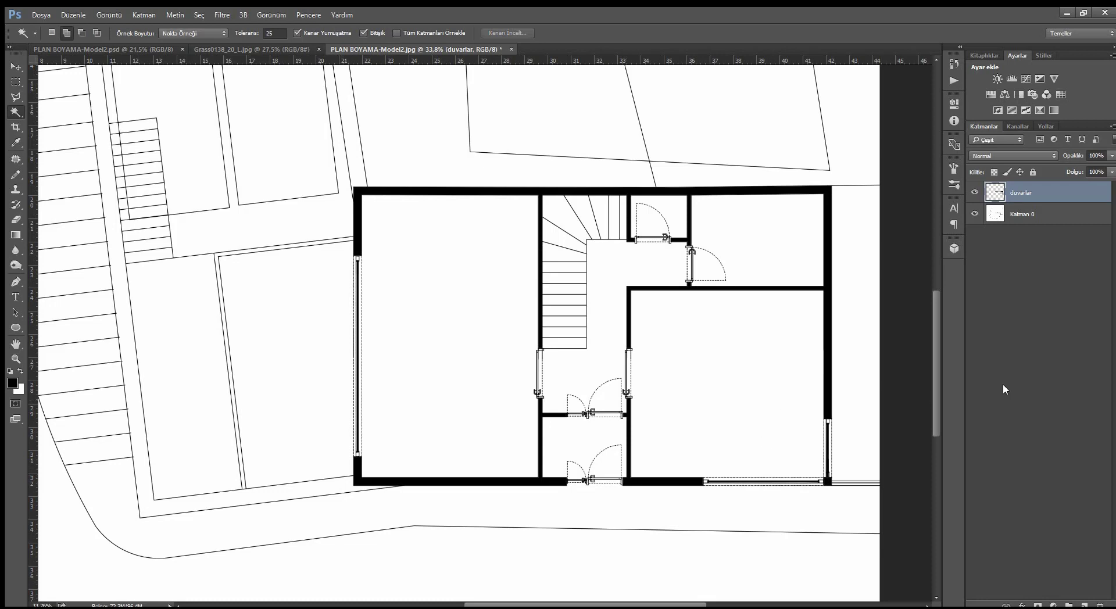
pyautogui.click(1051, 220)
# Magic Wand-select the left window strip, both door sliding panels and the left window's inner strip.
pyautogui.scroll(2, 431, 483)
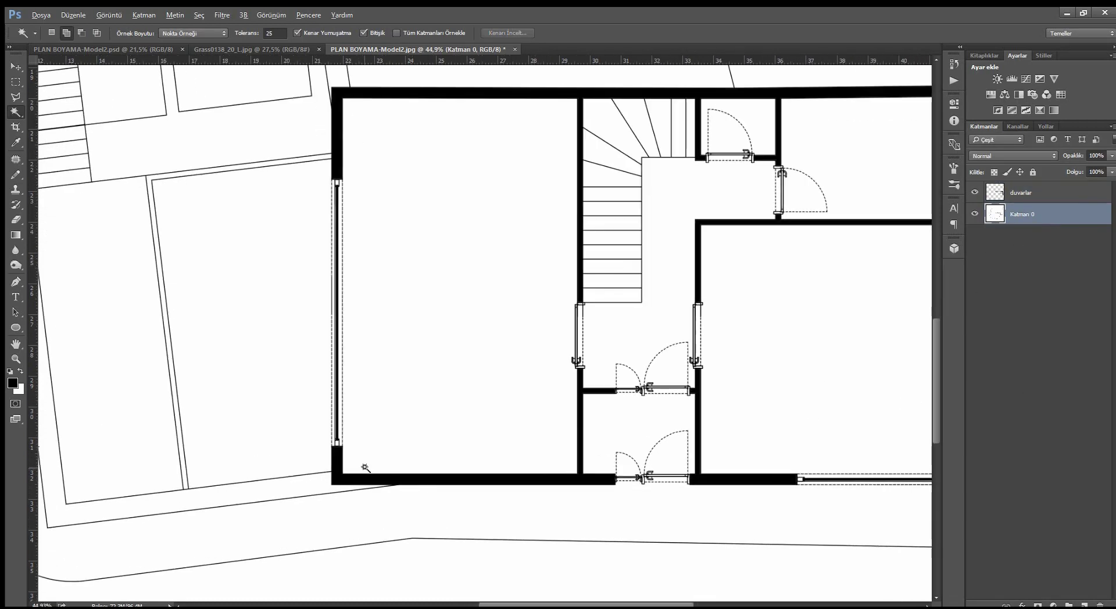
pyautogui.scroll(2, 361, 462)
pyautogui.click(332, 437)
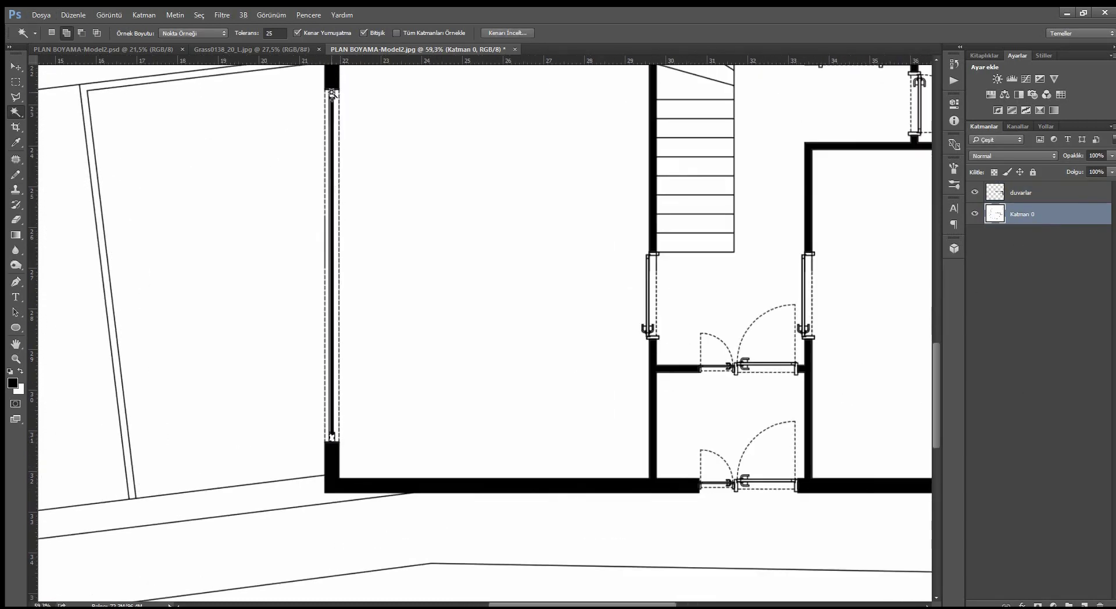
pyautogui.scroll(2, 748, 492)
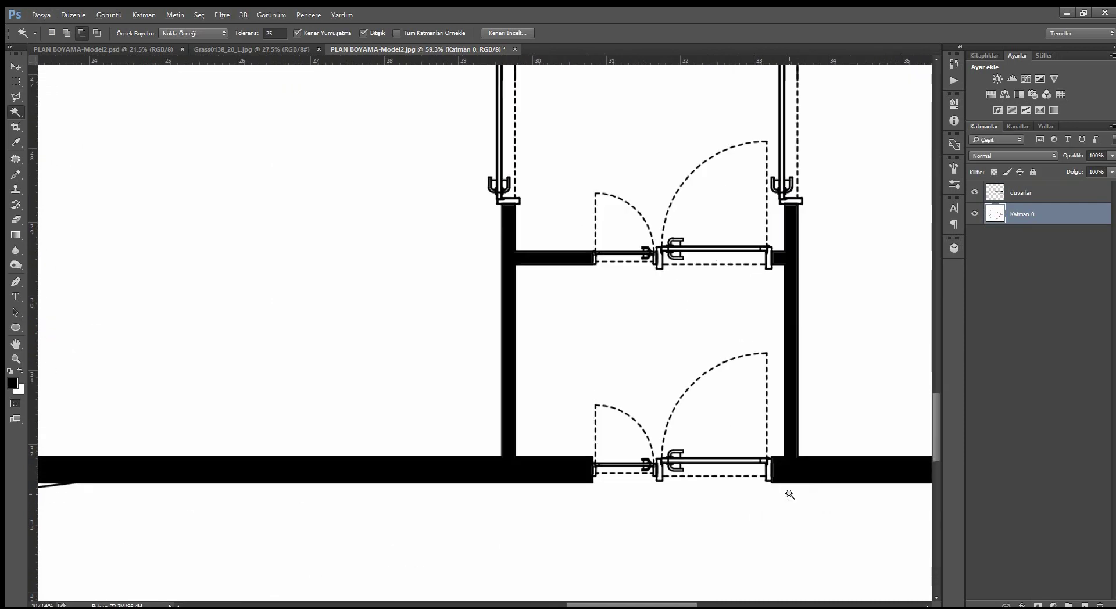
pyautogui.scroll(2, 756, 489)
pyautogui.click(756, 460)
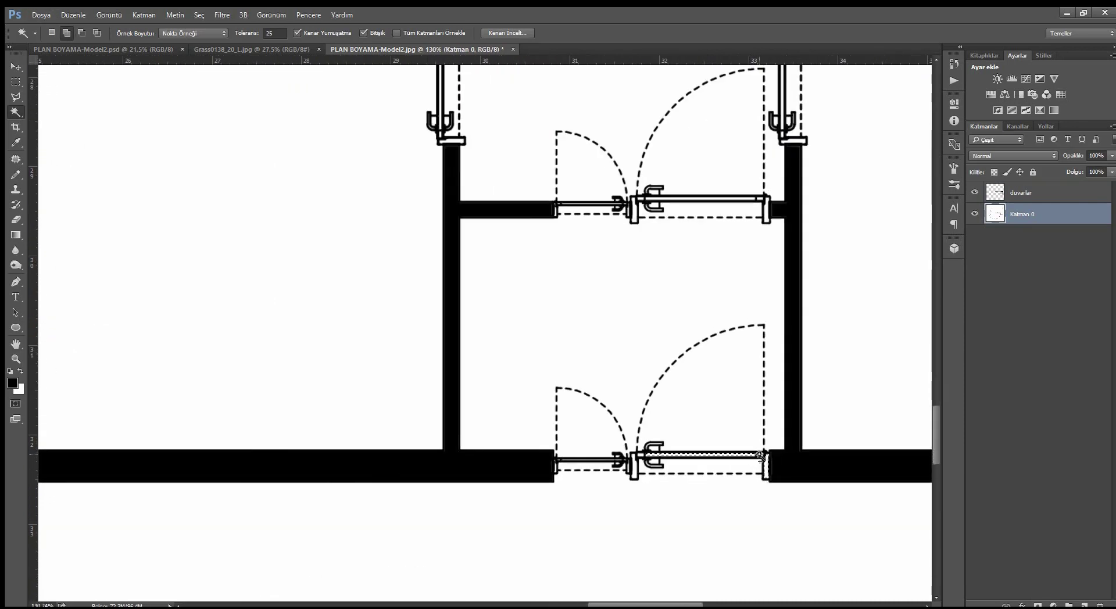
pyautogui.scroll(1, 633, 470)
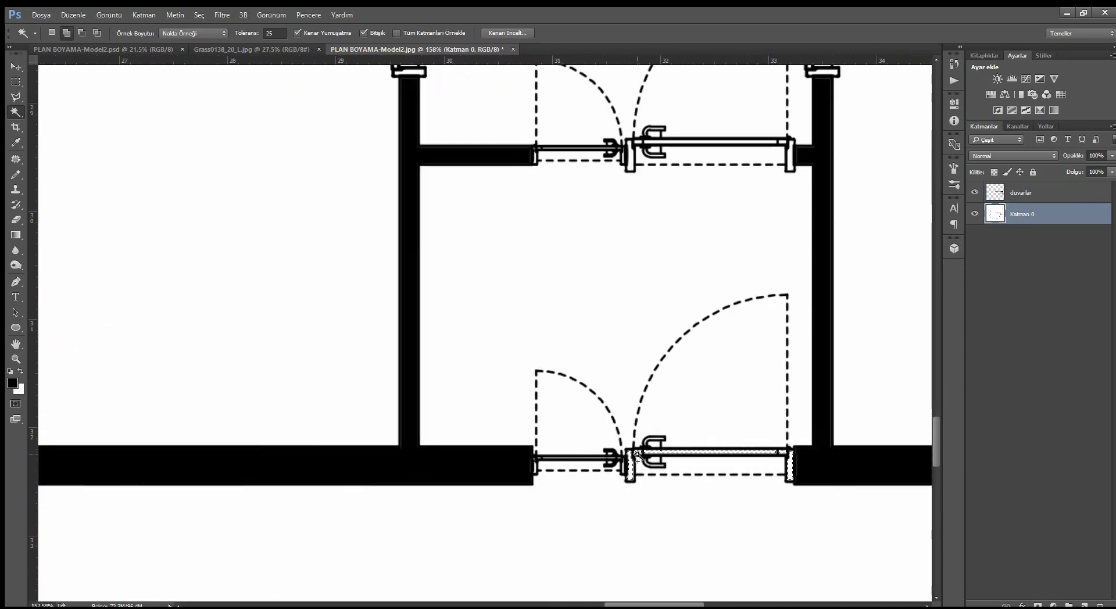
pyautogui.scroll(-2, 632, 468)
pyautogui.scroll(1, 629, 269)
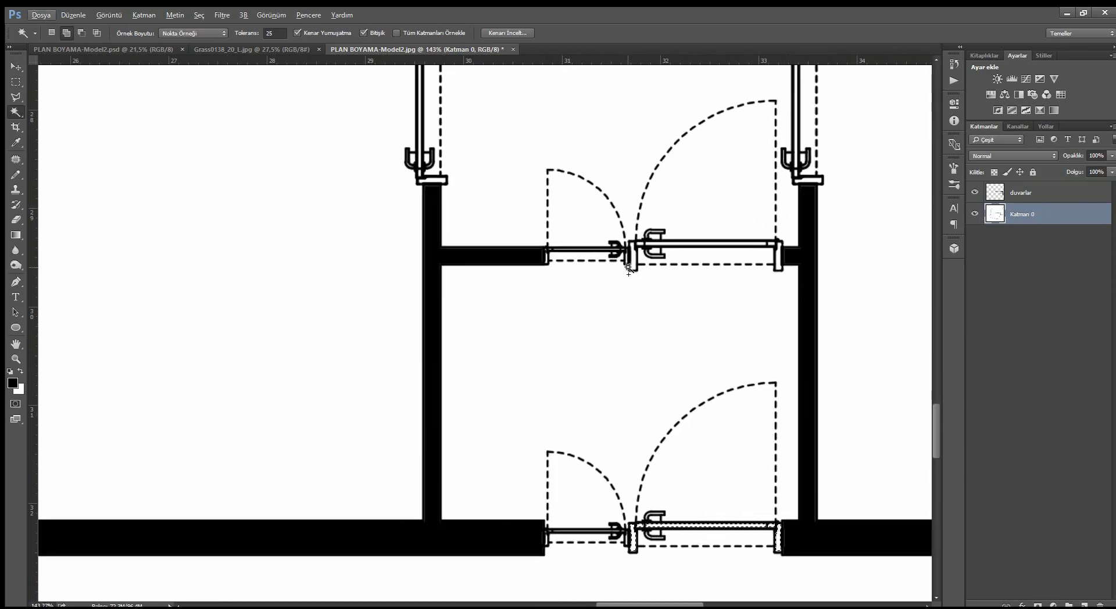
pyautogui.click(654, 244)
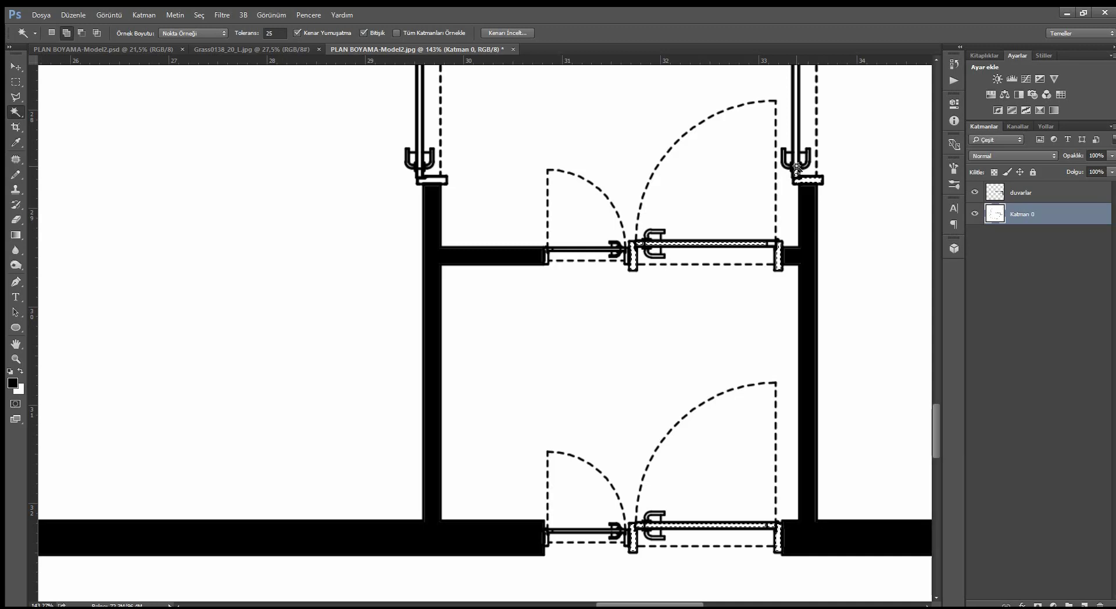
pyautogui.scroll(-2, 629, 493)
pyautogui.scroll(2, 727, 127)
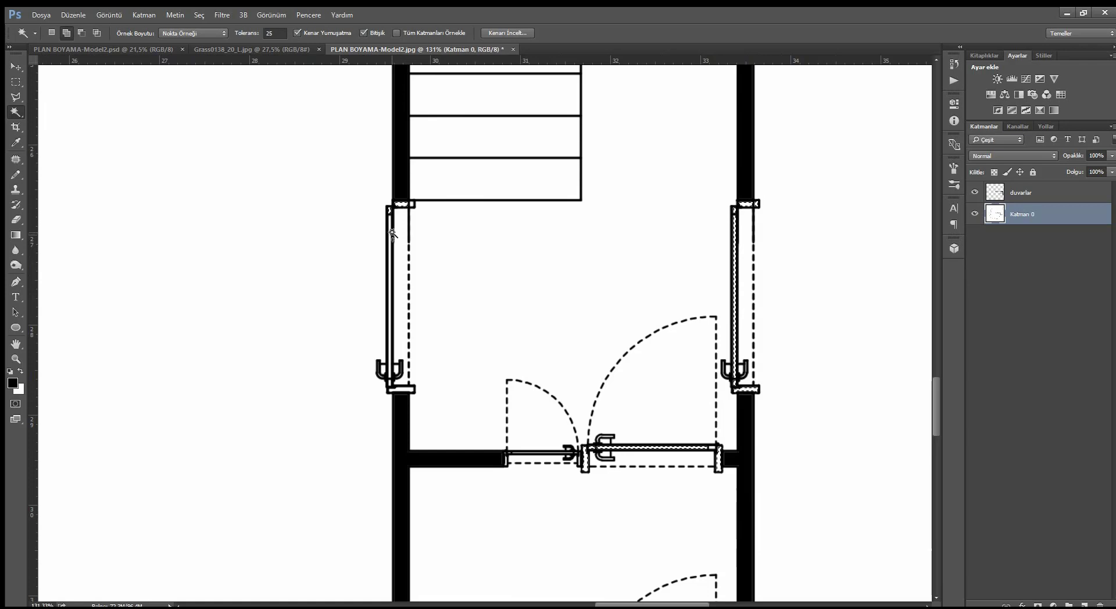
pyautogui.click(389, 372)
pyautogui.scroll(-2, 410, 385)
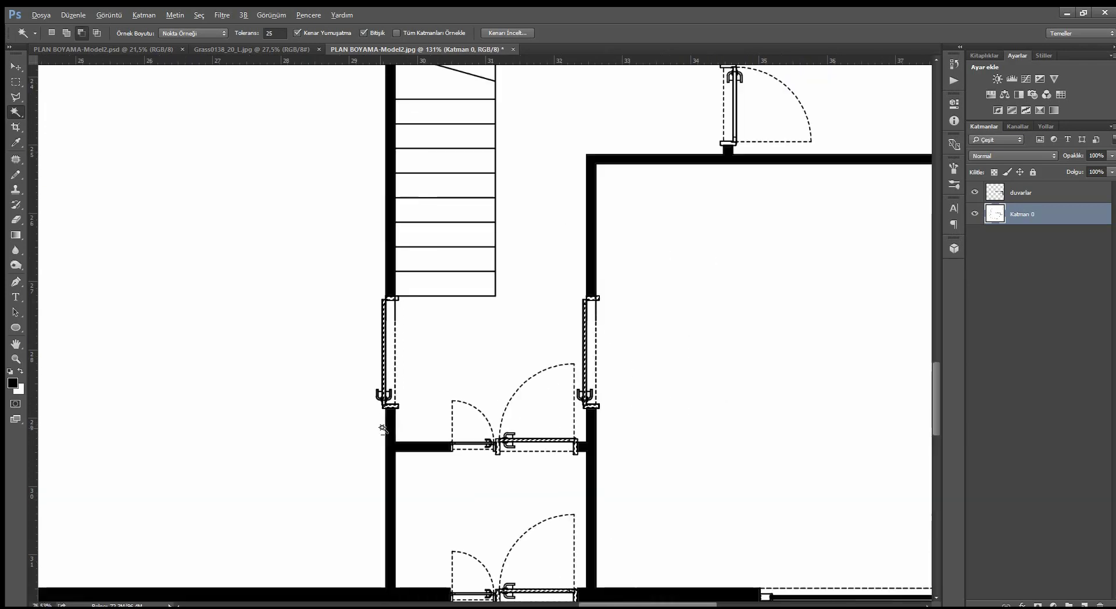
pyautogui.scroll(-2, 660, 324)
pyautogui.scroll(1, 634, 145)
pyautogui.scroll(2, 567, 176)
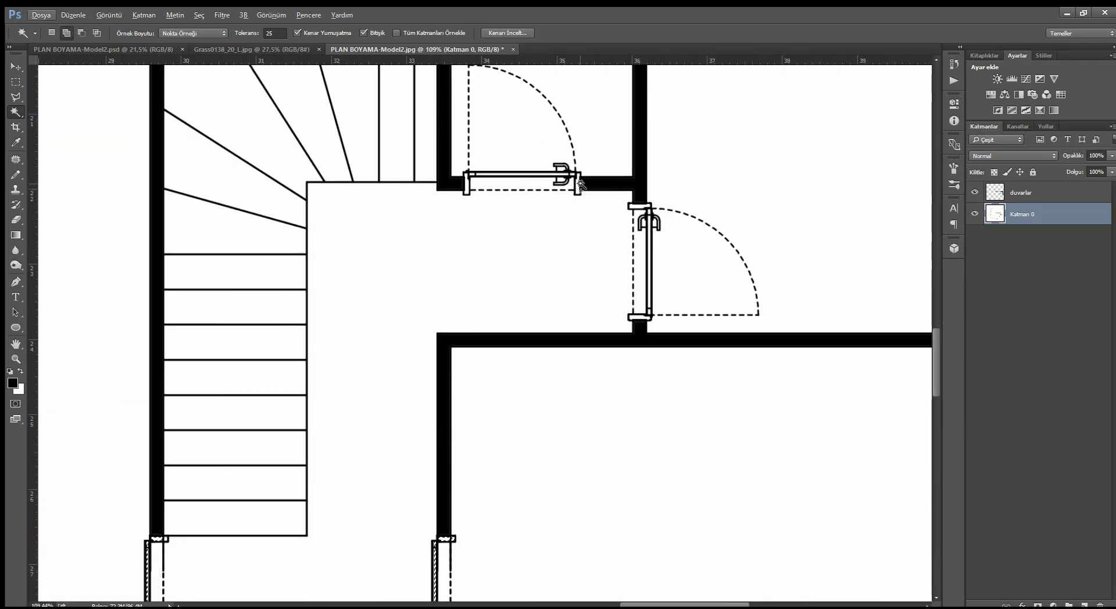
pyautogui.scroll(1, 574, 173)
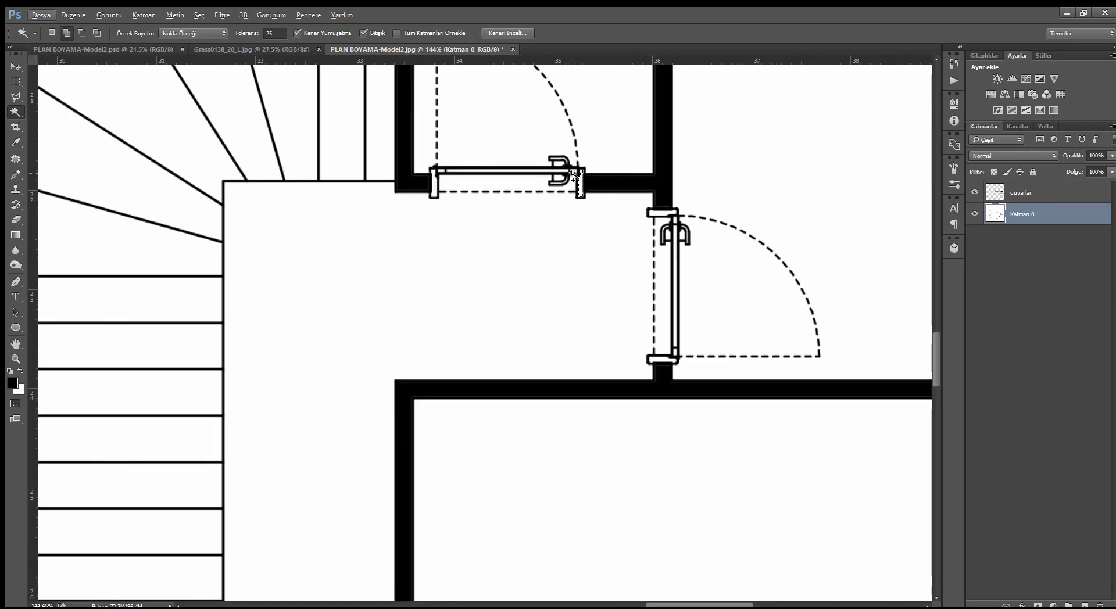
# Add the thin window strip, its jamb, and the right door's strip and jamb blocks.
pyautogui.click(506, 171)
pyautogui.click(435, 177)
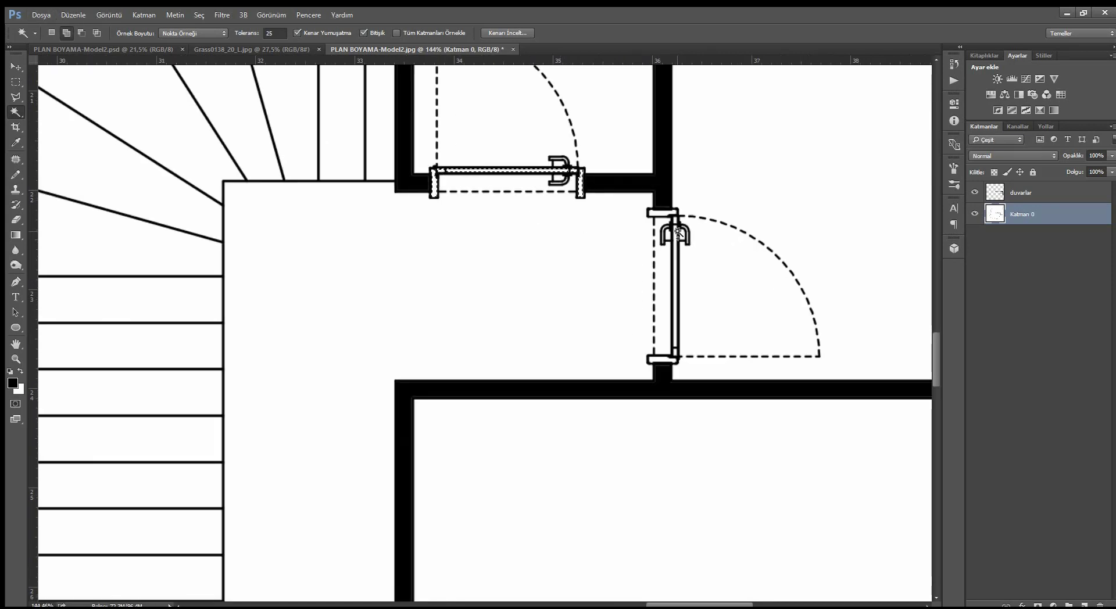
pyautogui.click(675, 242)
pyautogui.click(668, 213)
pyautogui.click(673, 358)
pyautogui.scroll(-2, 675, 355)
pyautogui.scroll(-2, 715, 361)
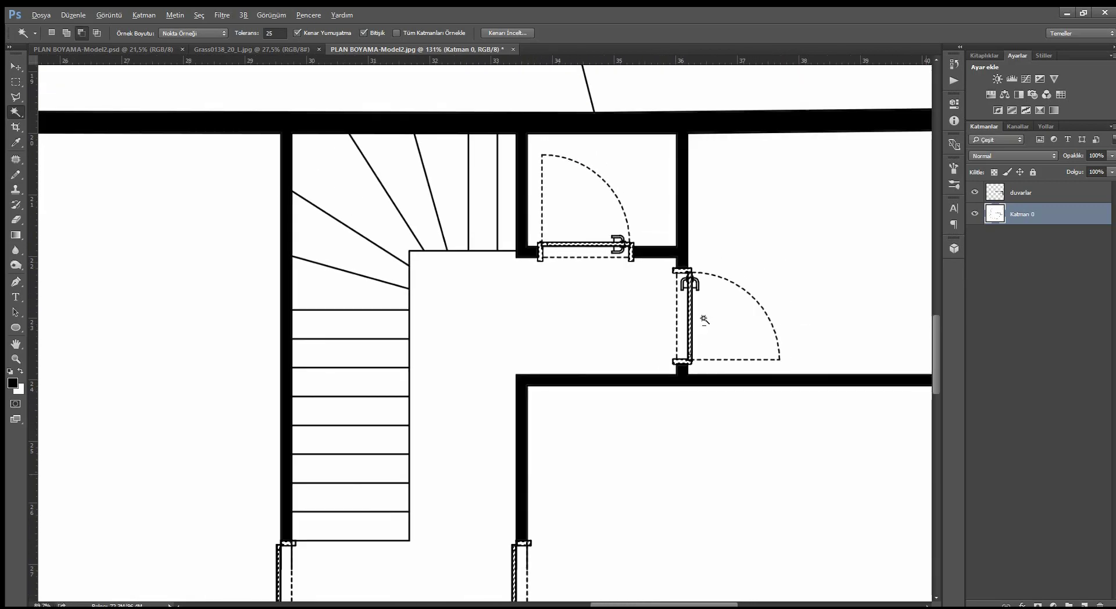
pyautogui.scroll(-2, 705, 316)
pyautogui.scroll(-2, 702, 326)
pyautogui.scroll(-2, 703, 332)
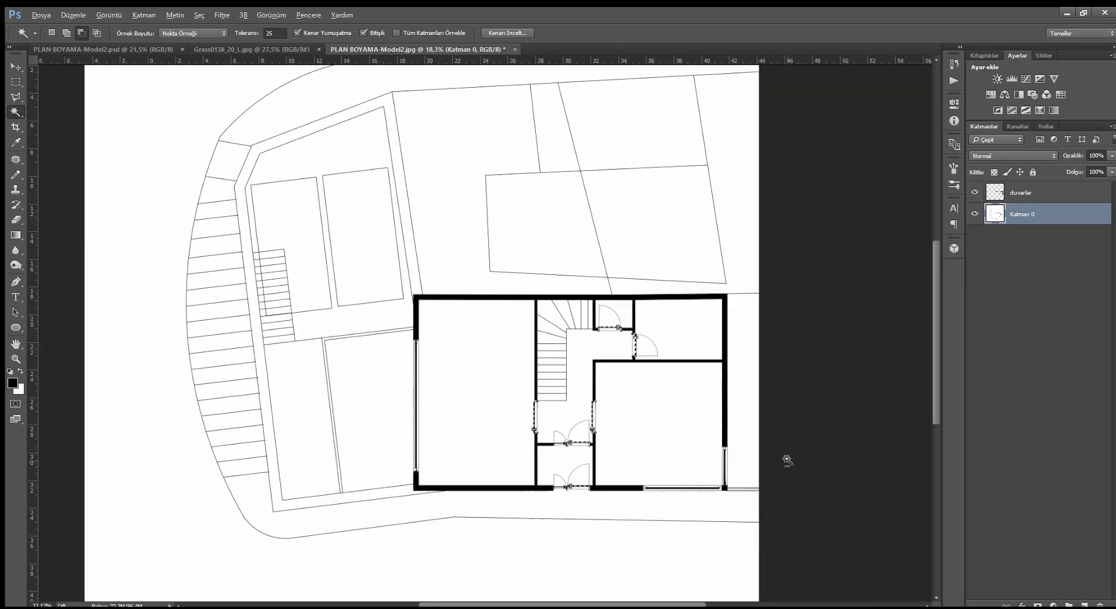
pyautogui.scroll(3, 693, 518)
pyautogui.scroll(2, 710, 485)
pyautogui.scroll(-2, 721, 489)
pyautogui.scroll(1, 653, 481)
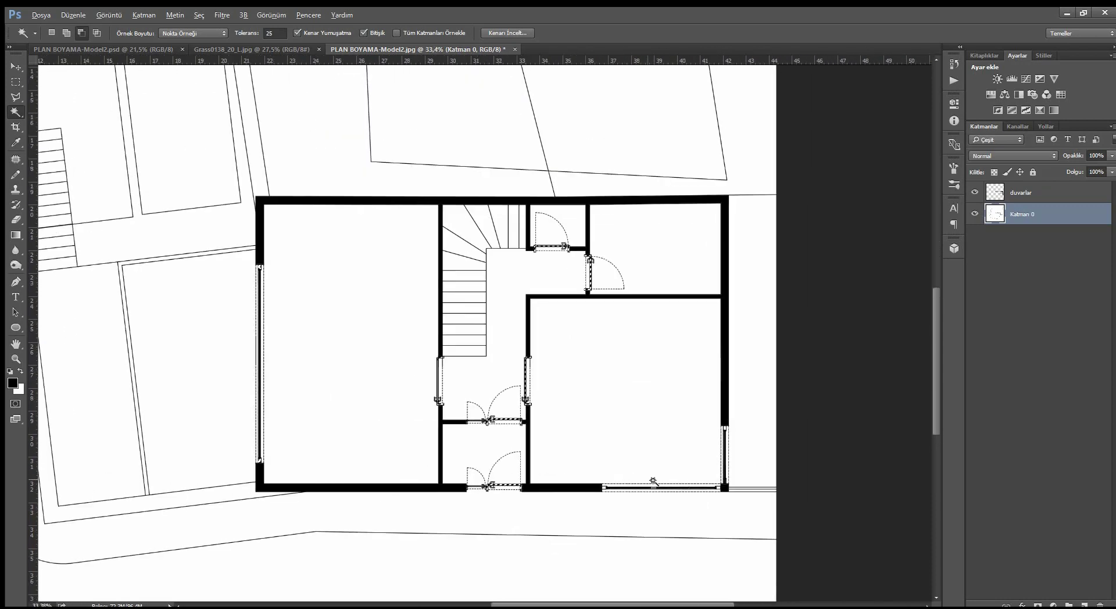
pyautogui.scroll(3, 680, 511)
pyautogui.scroll(2, 703, 482)
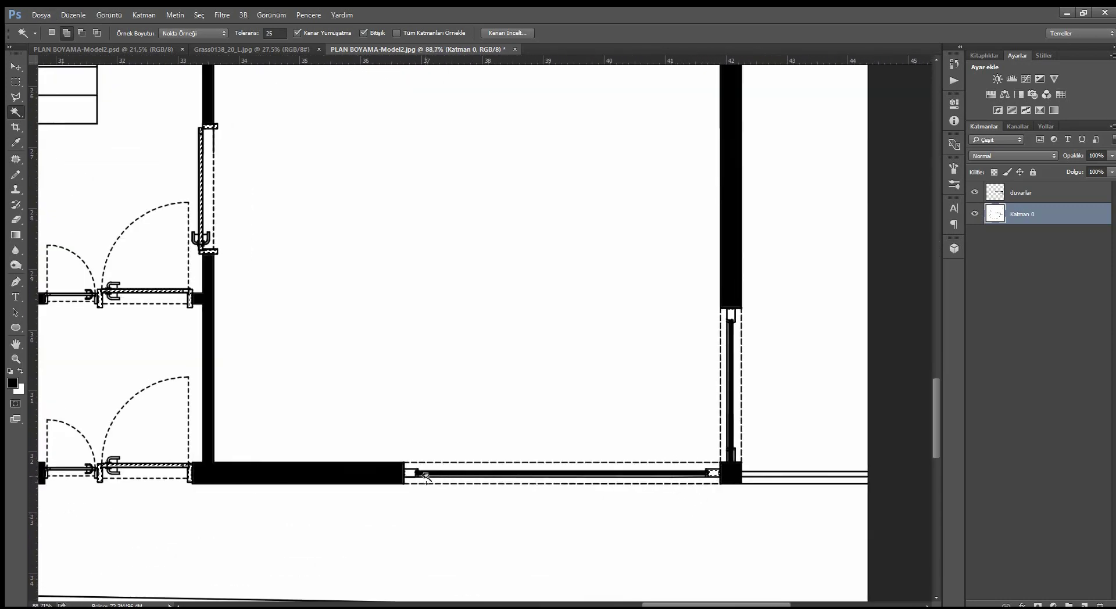
pyautogui.scroll(-2, 803, 424)
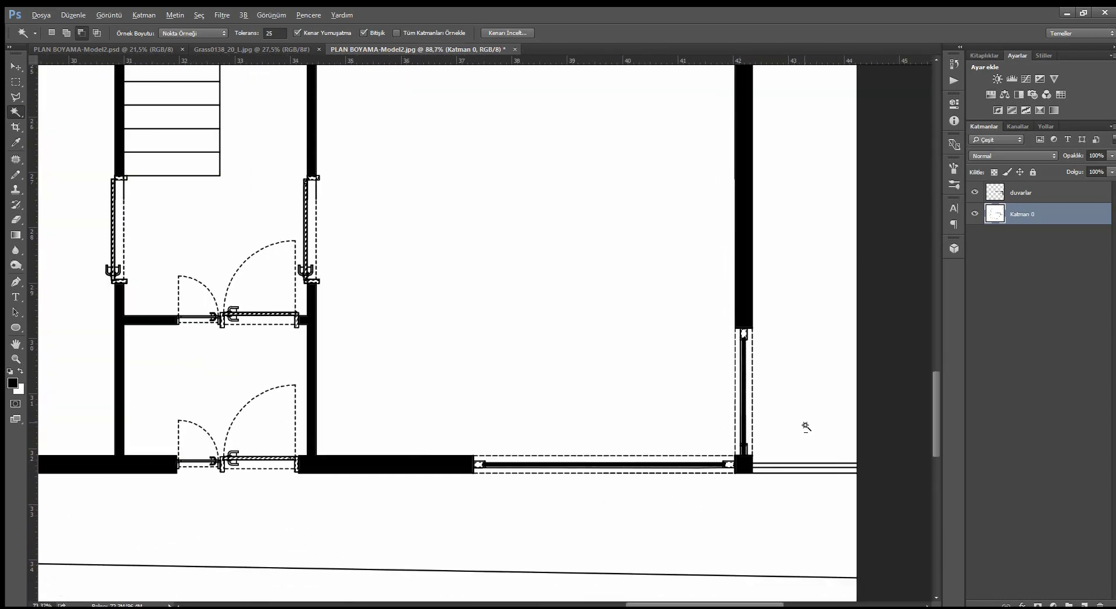
pyautogui.scroll(-2, 463, 391)
pyautogui.scroll(1, 230, 248)
pyautogui.scroll(1, 230, 247)
pyautogui.scroll(1, 588, 304)
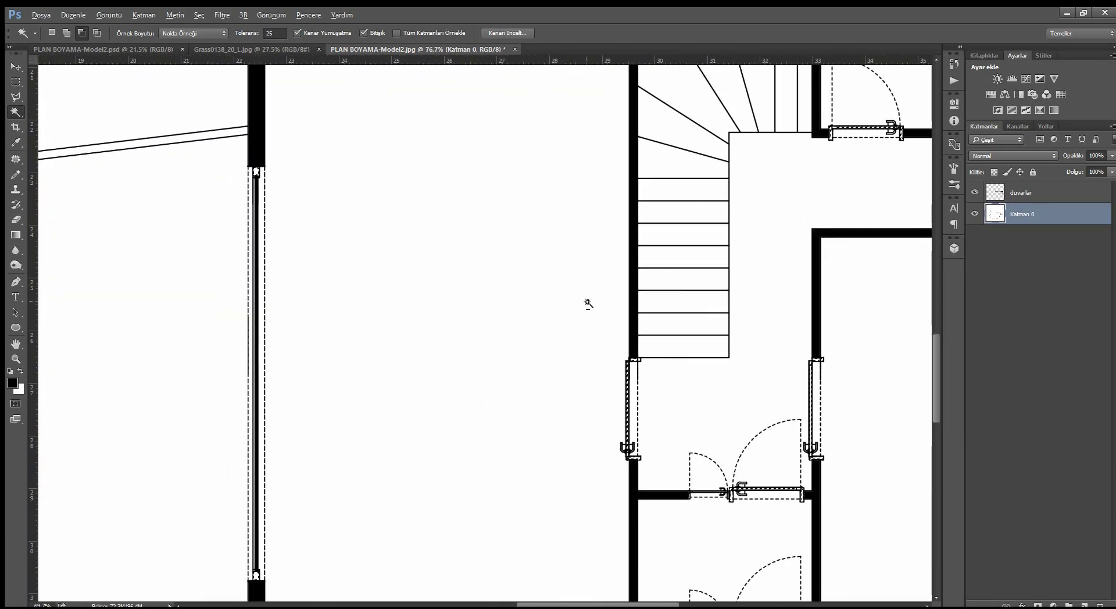
pyautogui.scroll(-2, 598, 318)
pyautogui.scroll(1, 309, 483)
pyautogui.scroll(1, 310, 483)
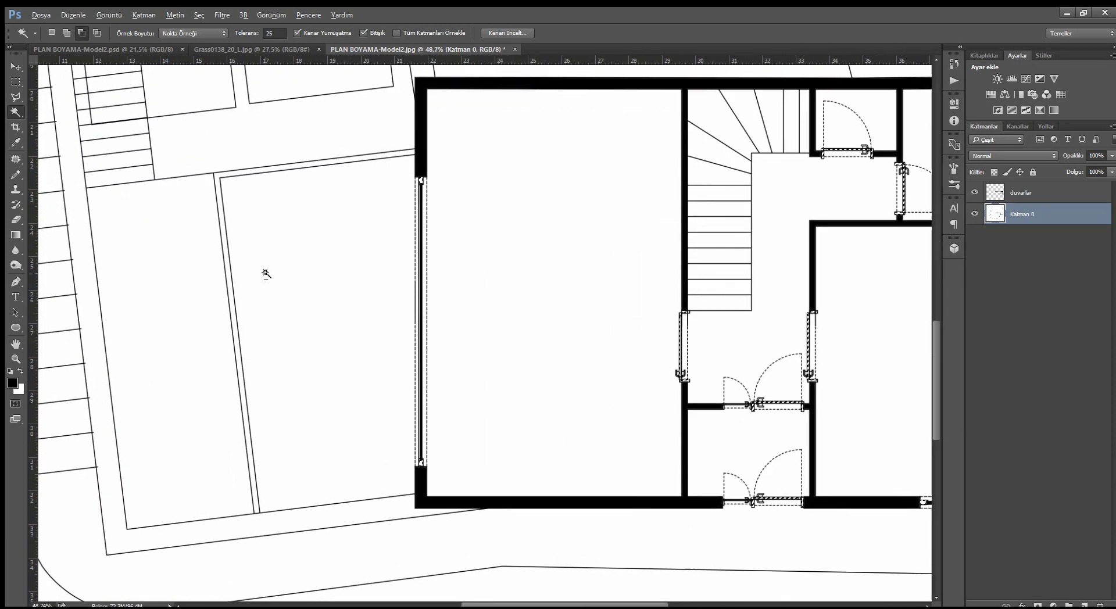
# Add the slanted strip in the left lot to the selection and create a new empty layer.
pyautogui.keyDown('shift'); pyautogui.click(228, 181); pyautogui.keyUp('shift')
pyautogui.scroll(-2, 506, 416)
pyautogui.scroll(-1, 441, 391)
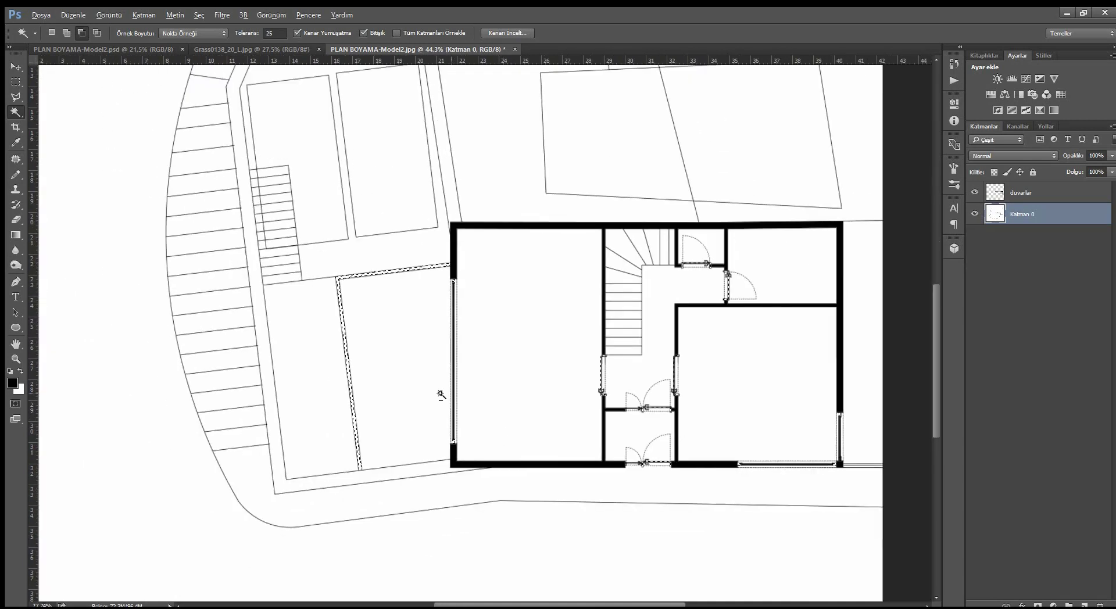
pyautogui.scroll(1, 830, 309)
pyautogui.scroll(1, 930, 442)
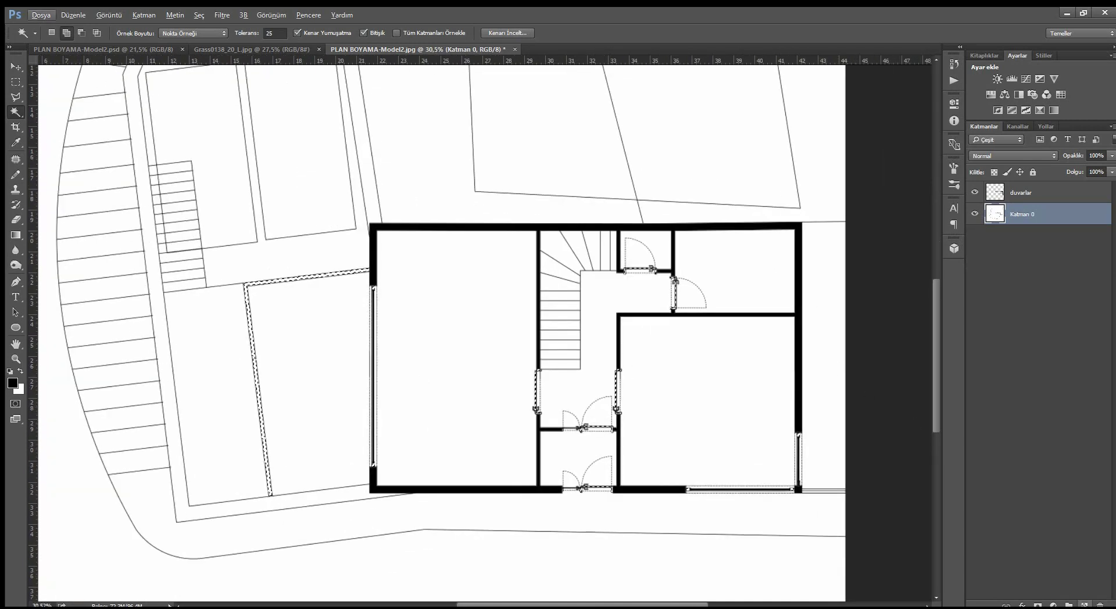
pyautogui.click(1084, 604)
# Name the new layer pencereler and make it the active layer.
pyautogui.doubleClick(1028, 214)
pyautogui.write('p')
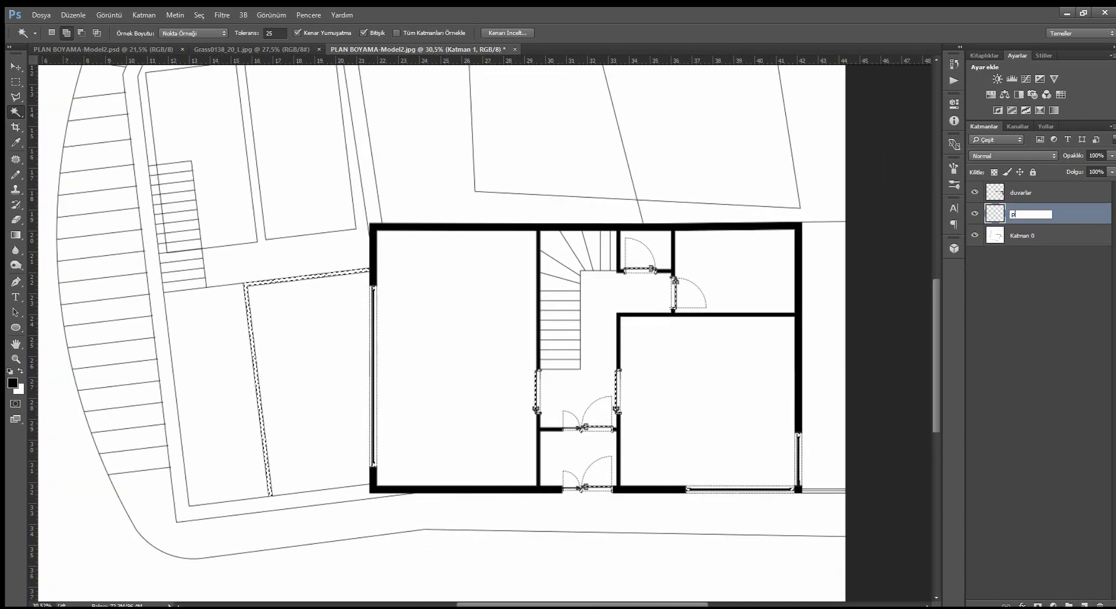
pyautogui.write('encereler')
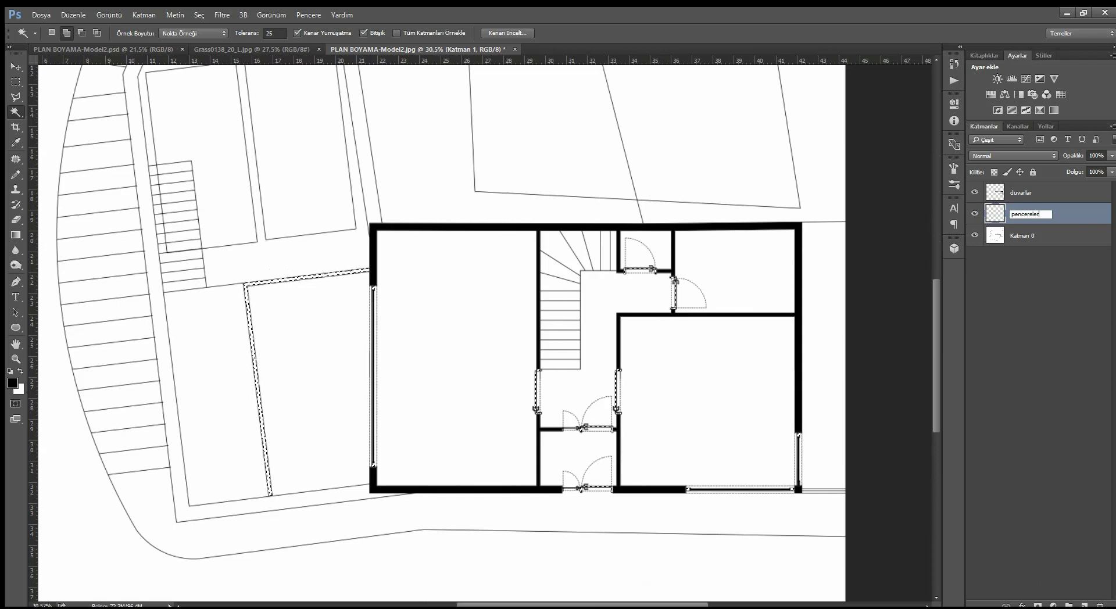
pyautogui.click(1025, 325)
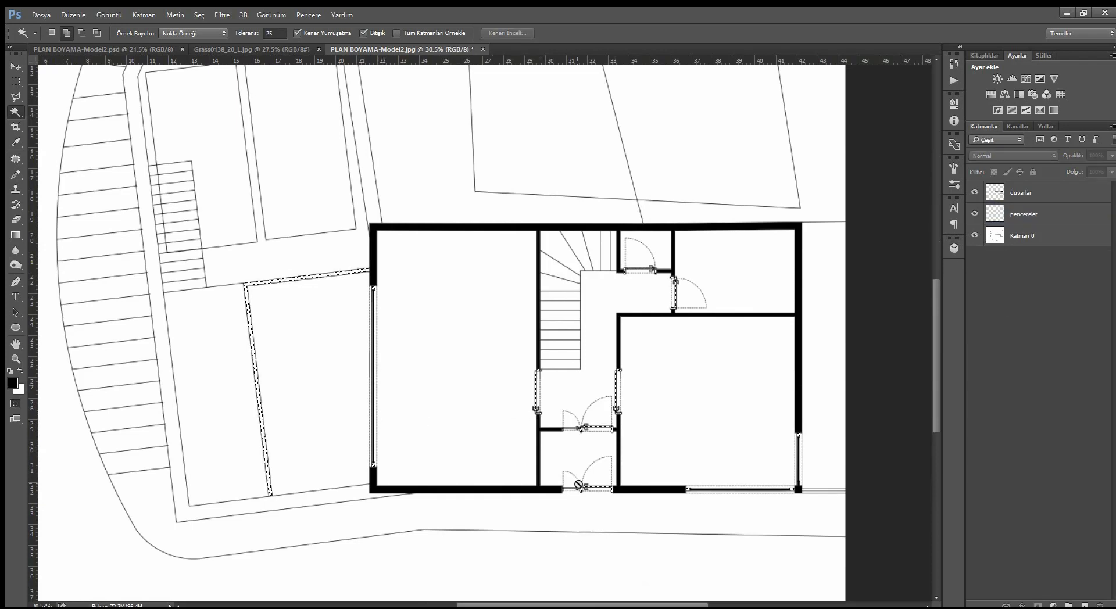
pyautogui.click(1019, 222)
pyautogui.press('i')
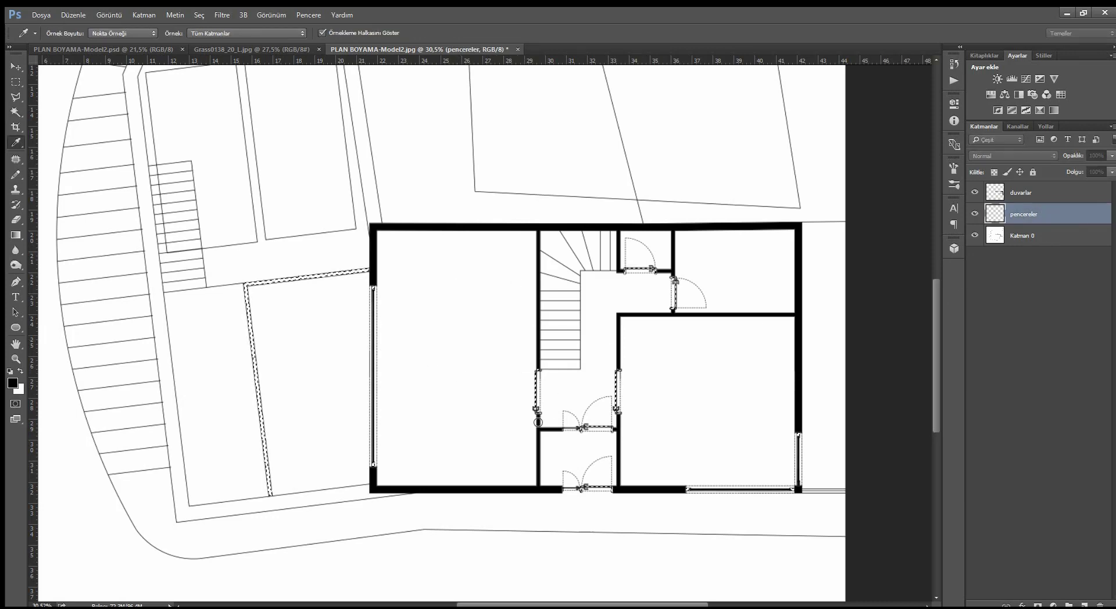
pyautogui.press('w')
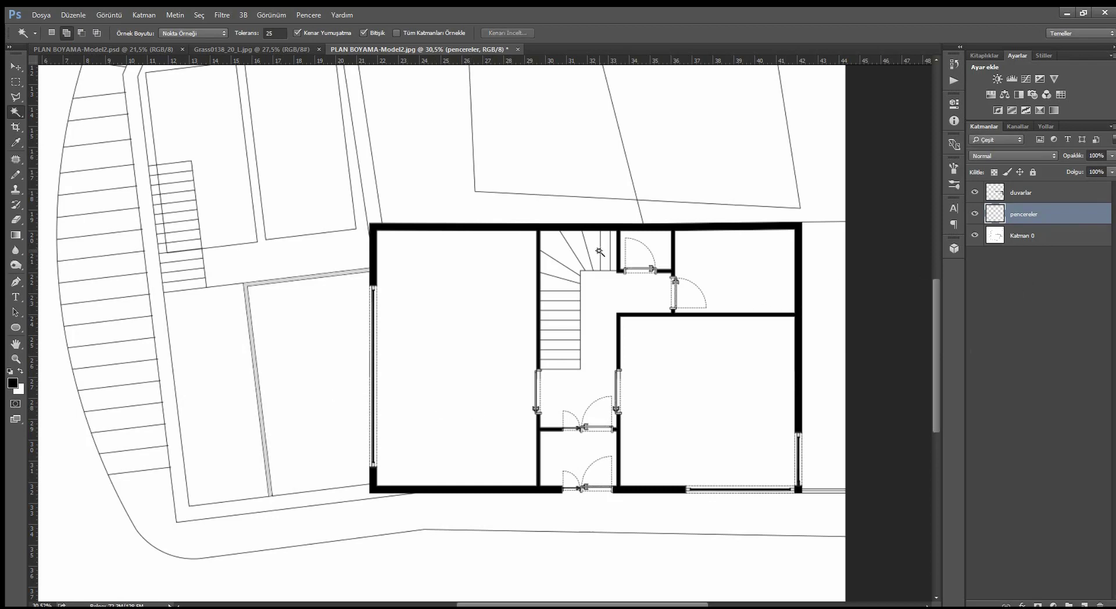
pyautogui.scroll(-1, 538, 372)
pyautogui.scroll(-1, 538, 369)
pyautogui.scroll(-1, 538, 366)
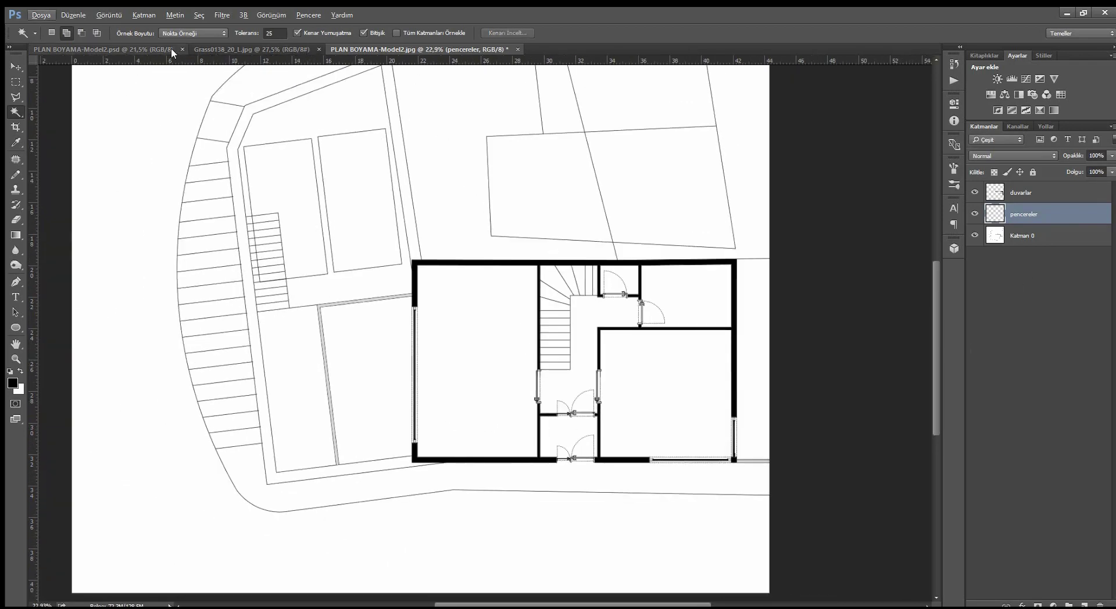
# Check the coloured .psd reference, then return to the .jpg with Katman 0 active.
pyautogui.click(118, 50)
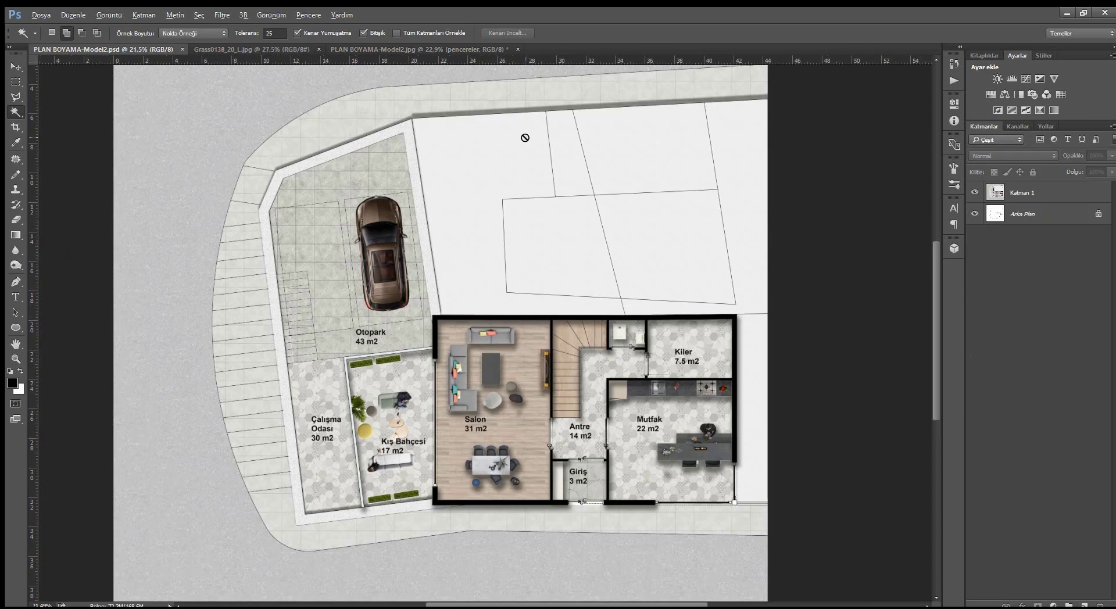
pyautogui.press('alt')
pyautogui.click(343, 49)
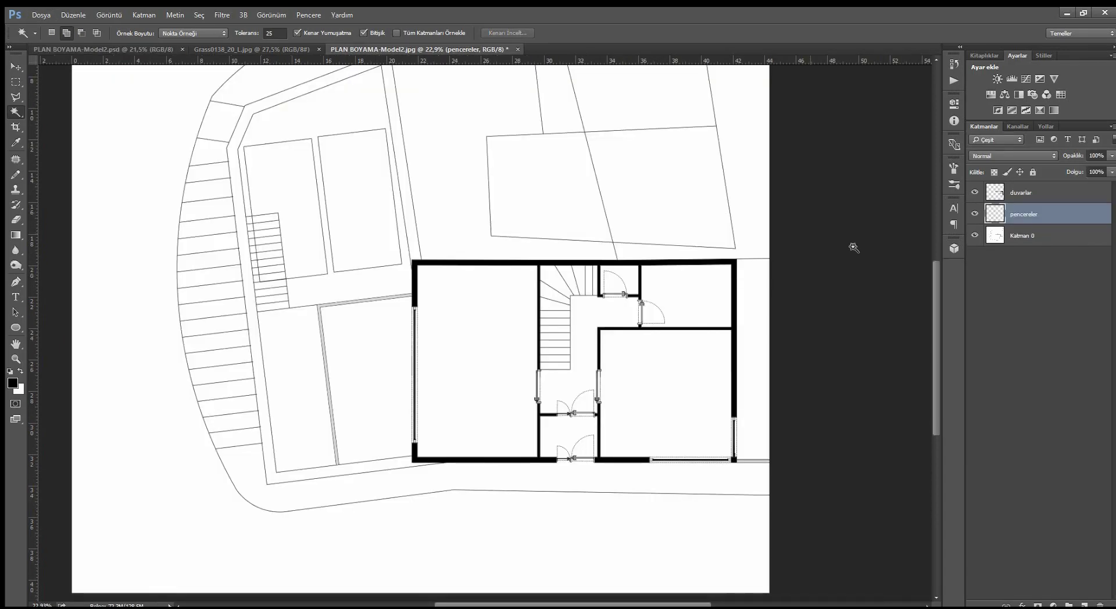
pyautogui.click(1018, 242)
# Magic Wand-select the plot regions above the house, including the top-right parcel.
pyautogui.click(678, 201)
pyautogui.scroll(-1, 494, 213)
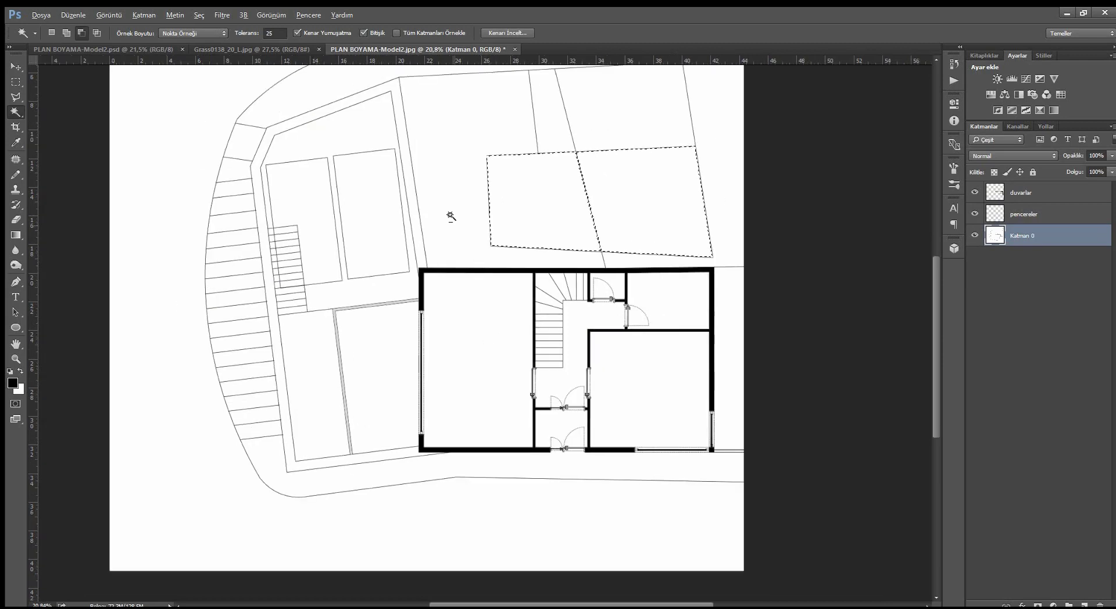
pyautogui.keyDown('shift'); pyautogui.click(534, 132); pyautogui.keyUp('shift')
pyautogui.scroll(-1, 512, 221)
pyautogui.scroll(1, 491, 304)
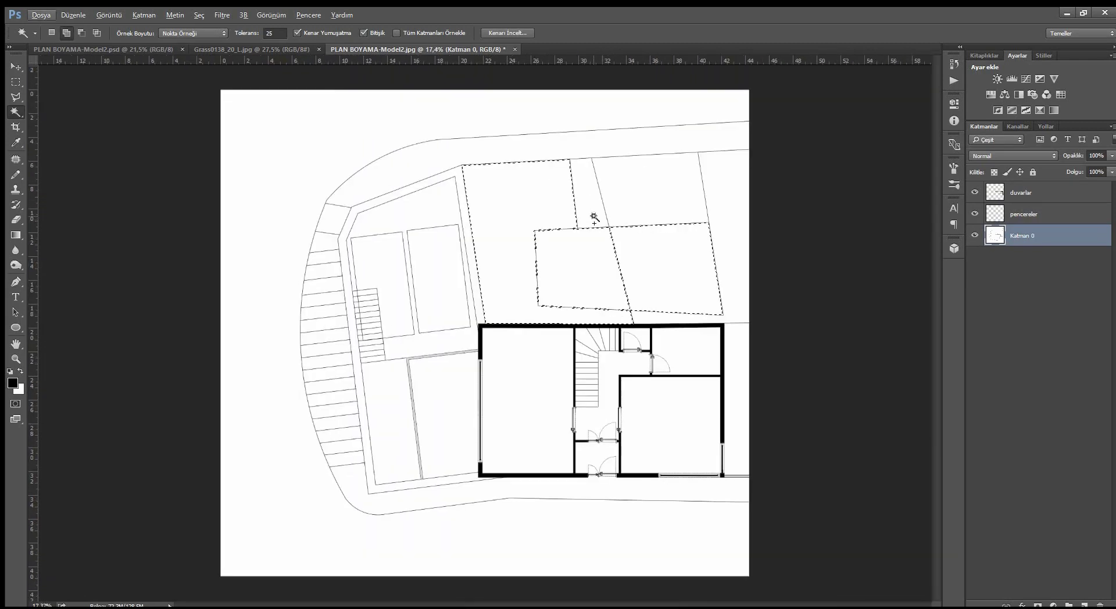
pyautogui.click(658, 193)
pyautogui.scroll(2, 710, 356)
pyautogui.scroll(-1, 710, 356)
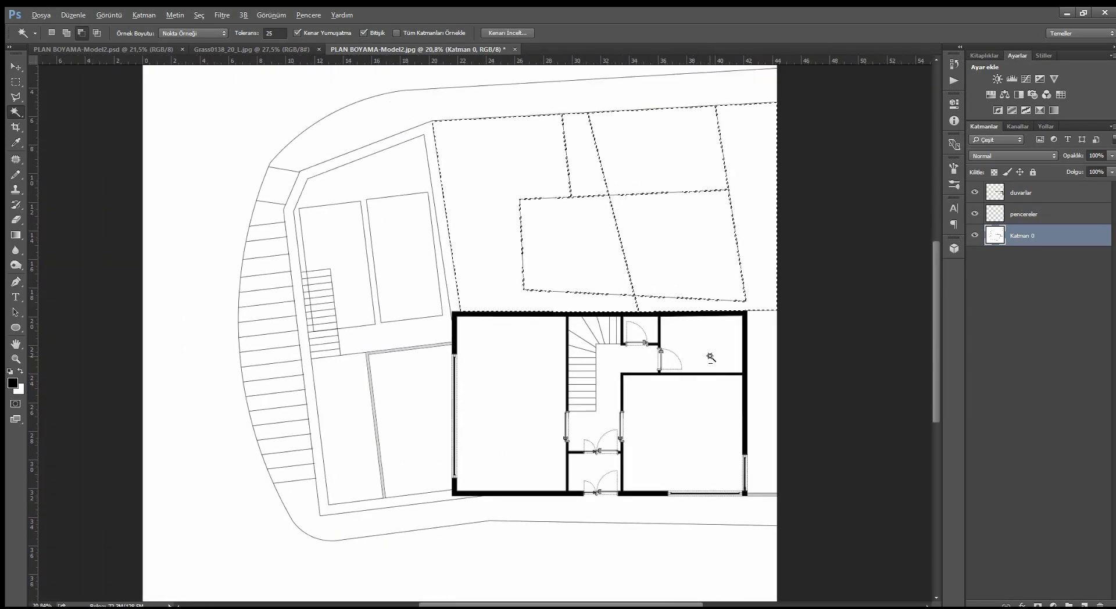
pyautogui.scroll(1, 710, 356)
pyautogui.scroll(1, 710, 356)
pyautogui.scroll(1, 710, 356)
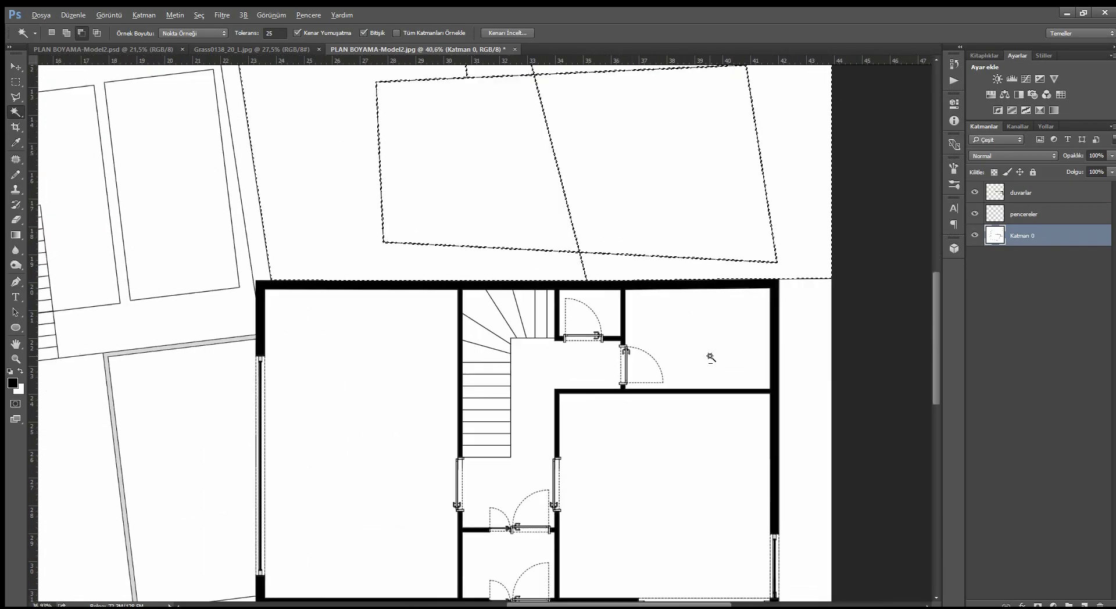
pyautogui.scroll(1, 710, 356)
pyautogui.scroll(-1, 710, 356)
pyautogui.scroll(1, 710, 356)
pyautogui.scroll(-1, 710, 356)
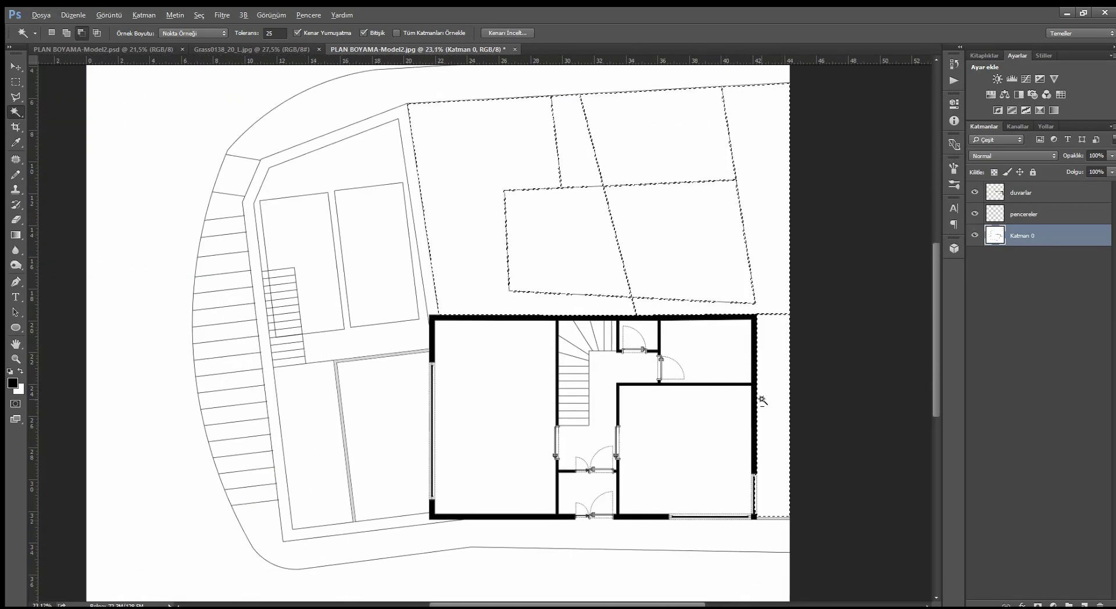
pyautogui.scroll(-1, 760, 399)
# Add a new empty layer above Katman 0 named Dış bya.
pyautogui.click(1084, 605)
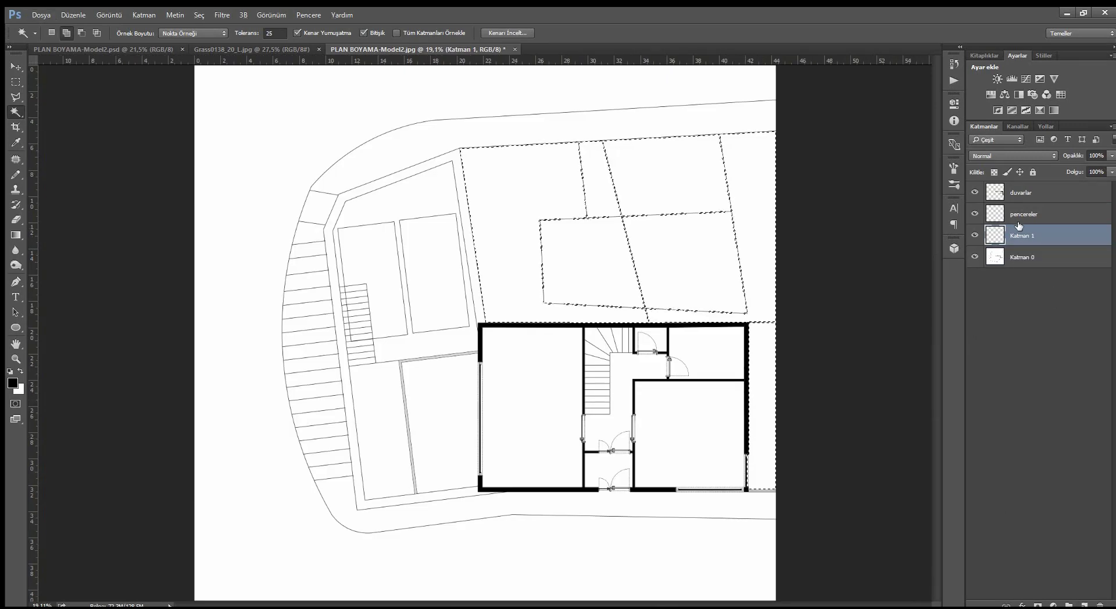
pyautogui.doubleClick(1028, 234)
pyautogui.write('Di')
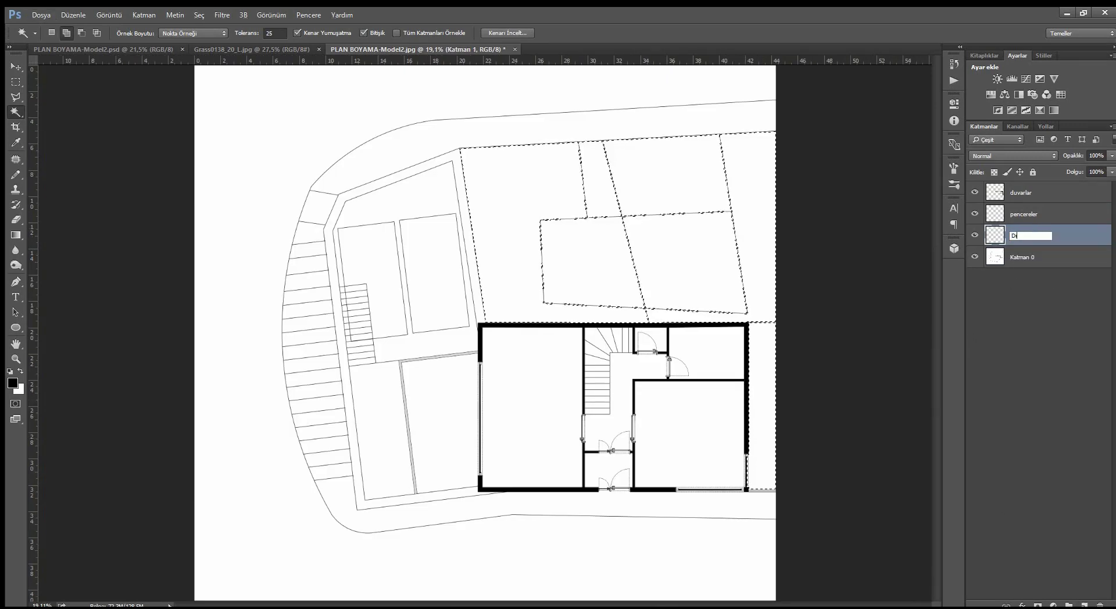
pyautogui.write(' bya')
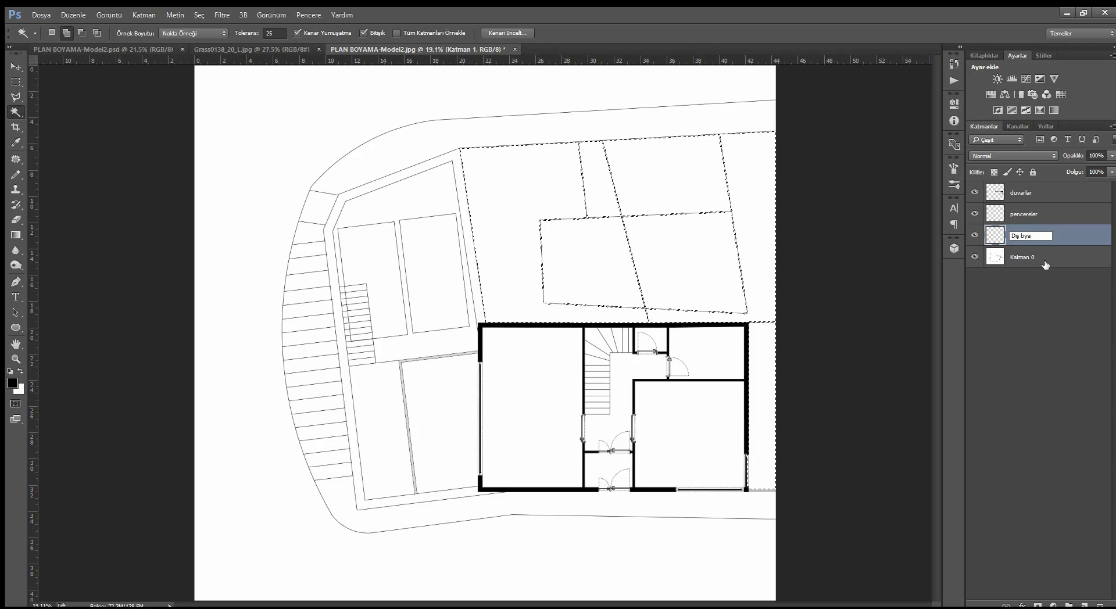
pyautogui.press('Return')
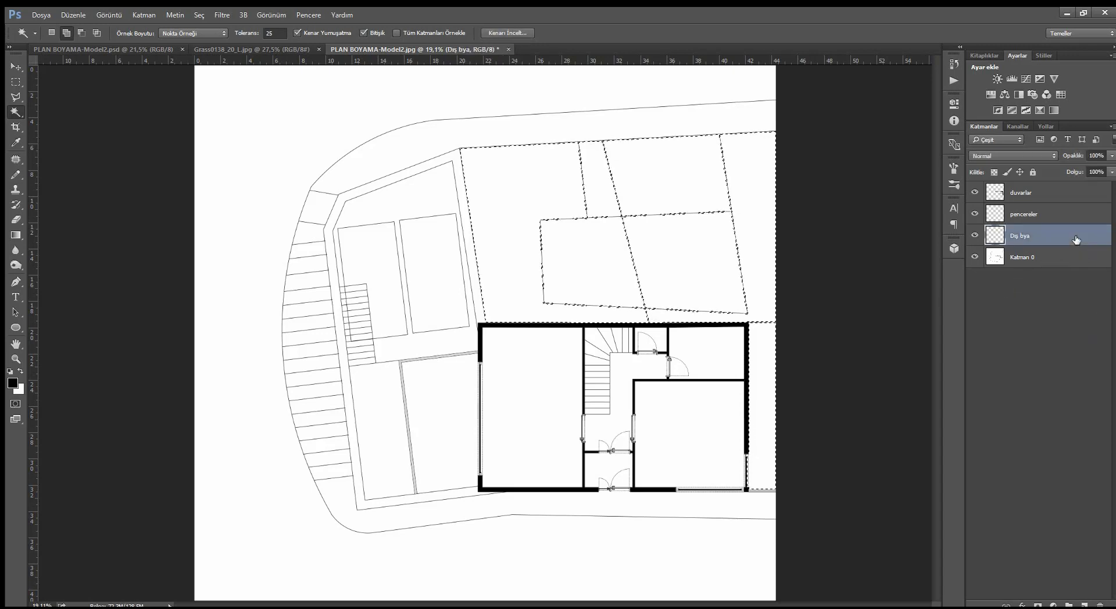
# Fill the selected plot areas with light grey and clear the selection.
pyautogui.press('i')
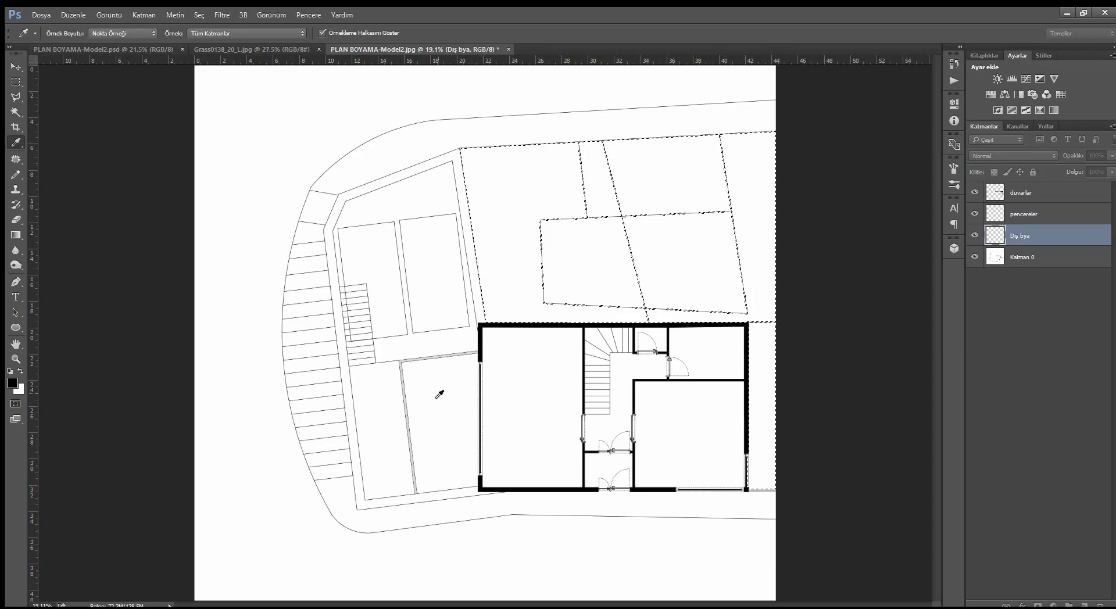
pyautogui.press('w')
pyautogui.hotkey('alt', 'BackSpace')
pyautogui.hotkey('ctrl', 'd')
pyautogui.scroll(1, 540, 354)
pyautogui.hotkey('ctrl', 'alt', 'z')
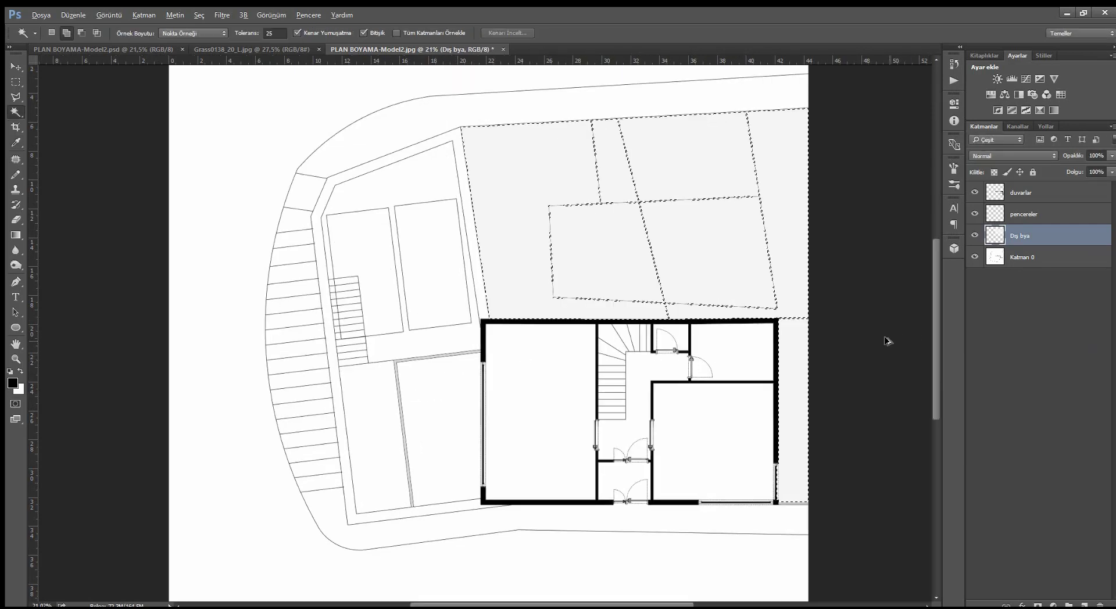
pyautogui.hotkey('ctrl', 'alt', 'z')
pyautogui.press('i')
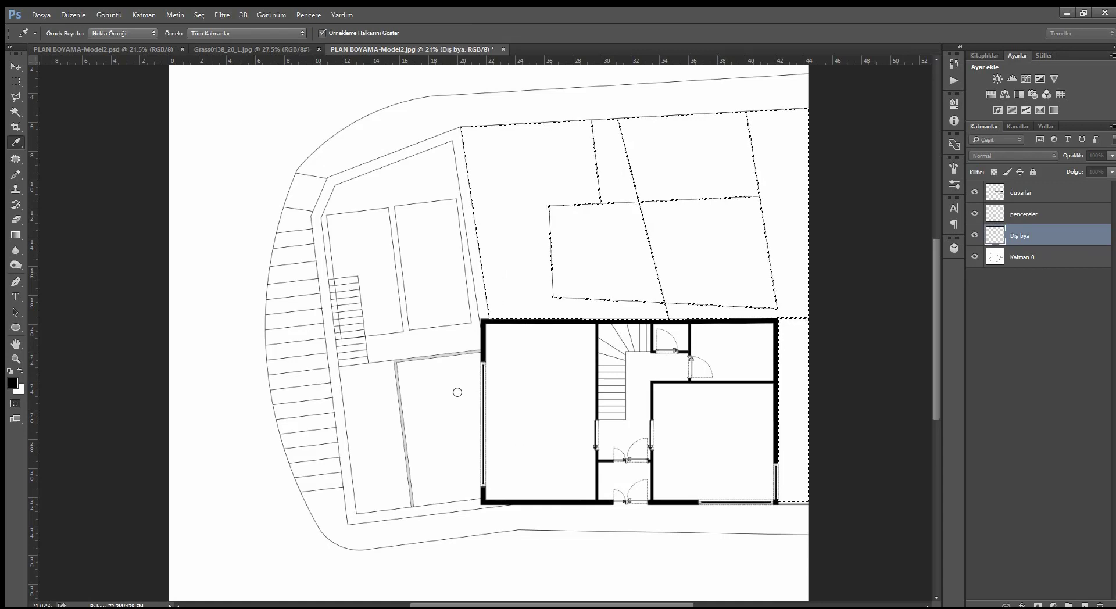
pyautogui.press('w')
pyautogui.hotkey('ctrl', 'shift', 'z')
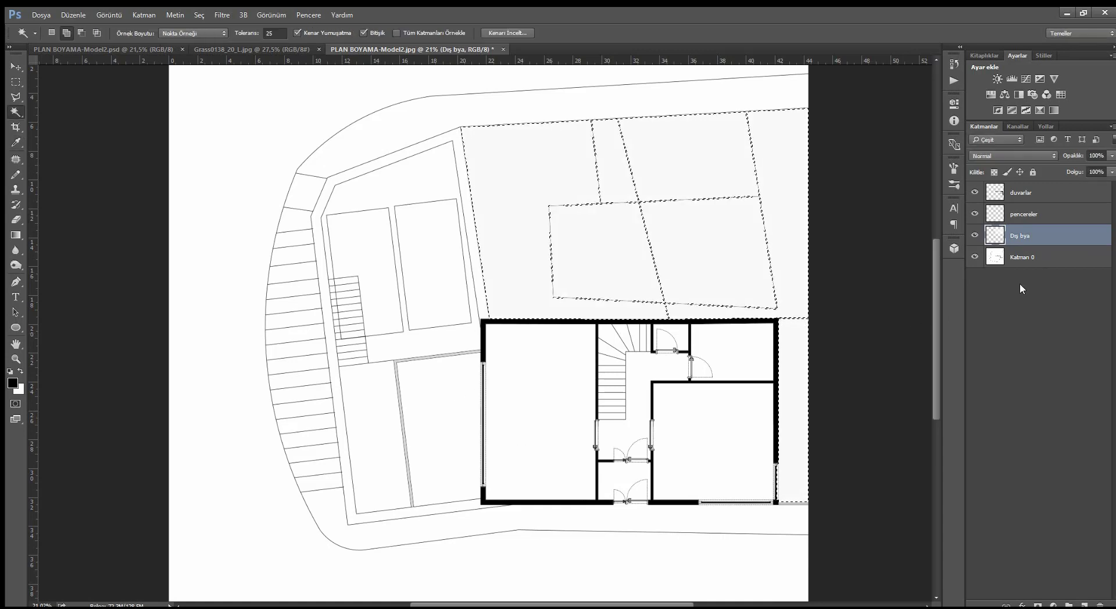
pyautogui.hotkey('ctrl', 'shift', 'z')
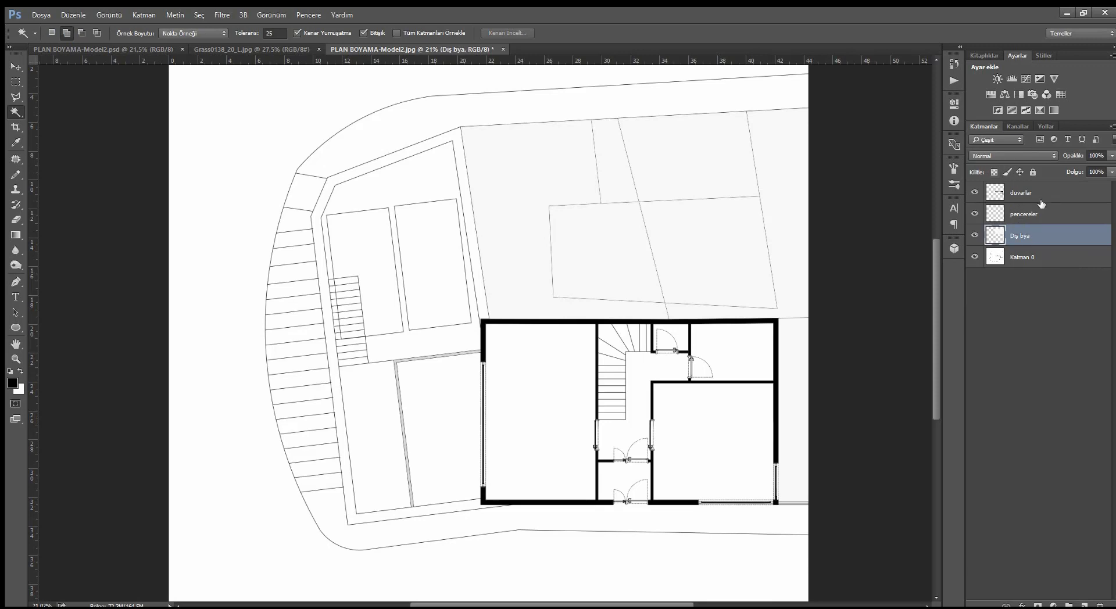
pyautogui.keyDown('shift'); pyautogui.click(1043, 199); pyautogui.keyUp('shift')
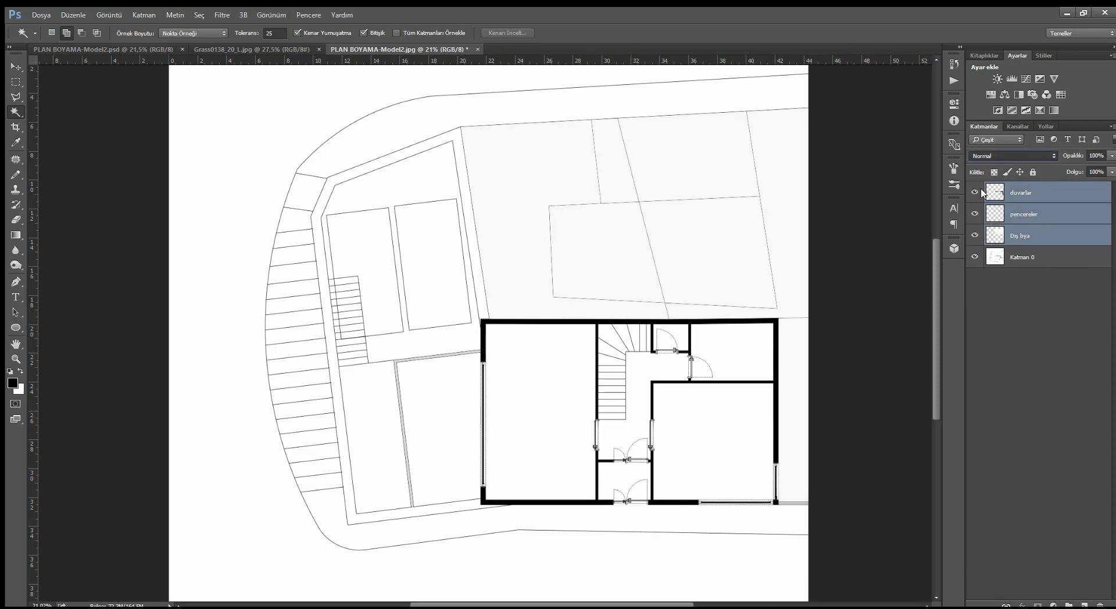
# Set the duvarlar, pencereler and Dış bya layers to Multiply (Çoğalt) blending, then select Katman 0.
pyautogui.hotkey('shift', 'alt', 'm')
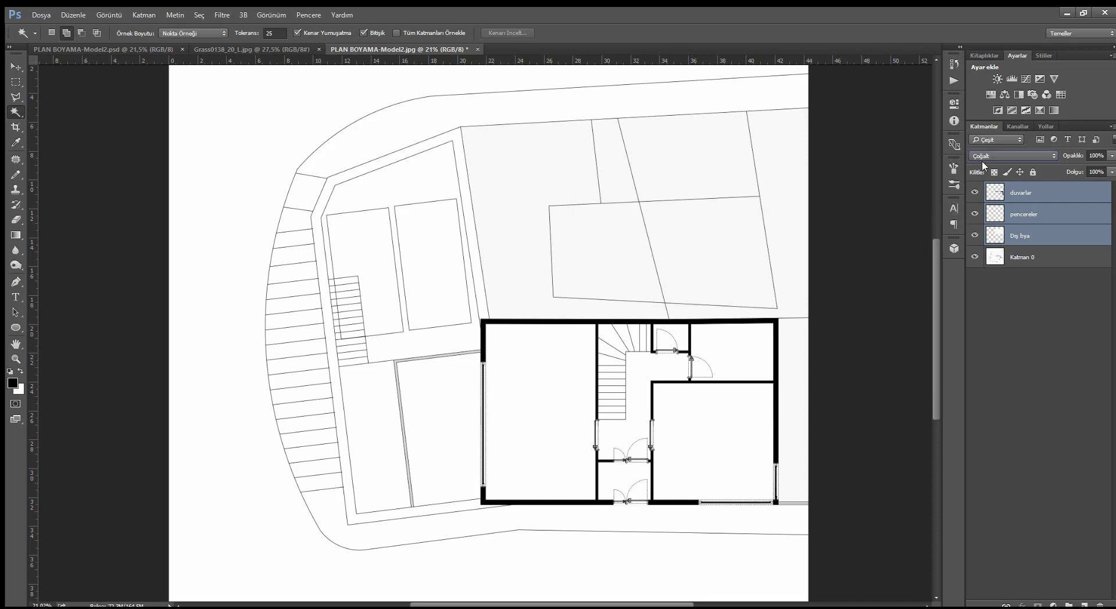
pyautogui.hotkey('shift', 'alt', 'n')
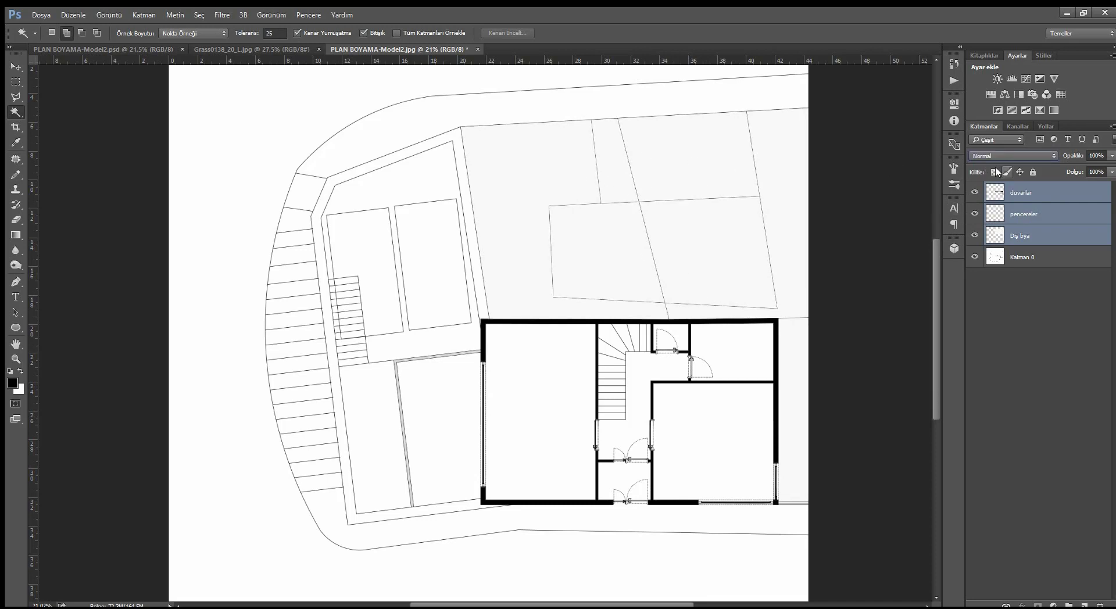
pyautogui.hotkey('shift', 'alt', 'm')
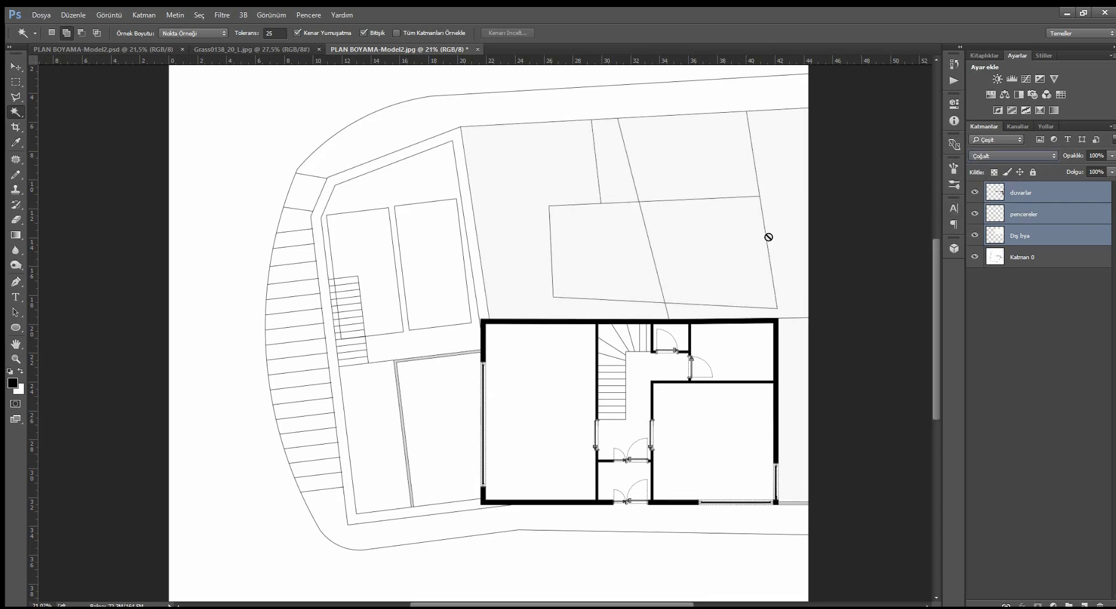
pyautogui.click(1047, 257)
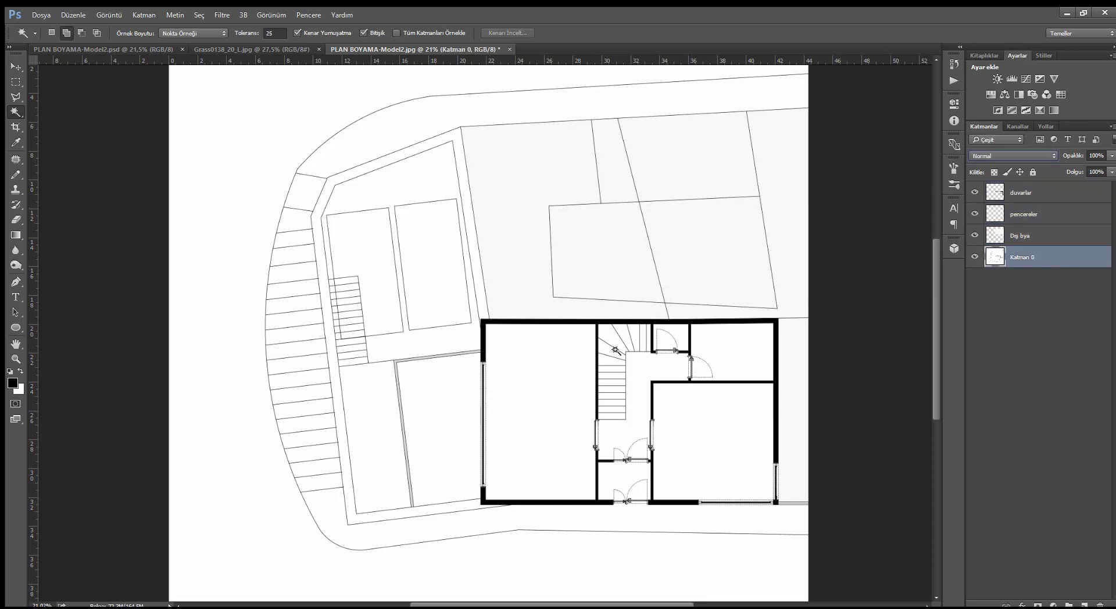
pyautogui.press('alt')
# Zoom out and compare the plan against the finished PLAN BOYAMA-Model2.psd coloured plan.
pyautogui.hotkey('ctrl', '-')
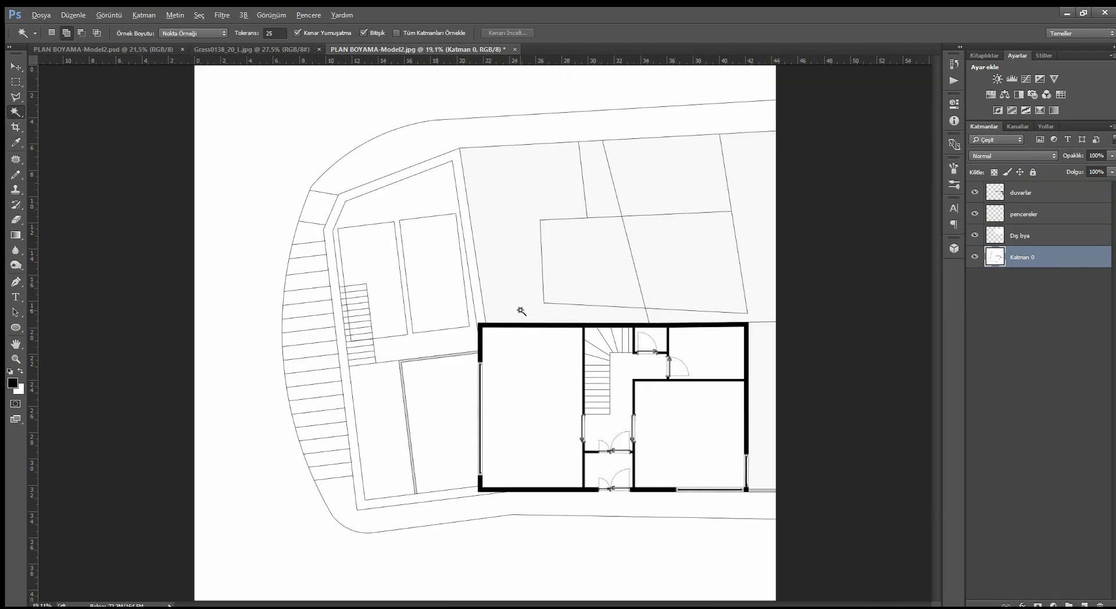
pyautogui.click(124, 46)
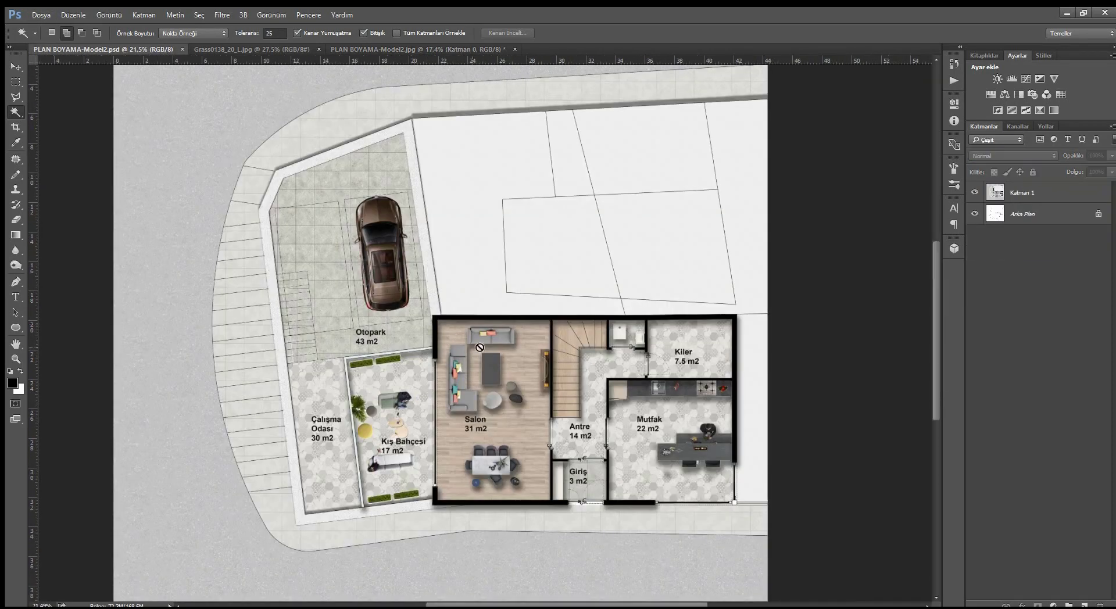
pyautogui.scroll(-3, 537, 394)
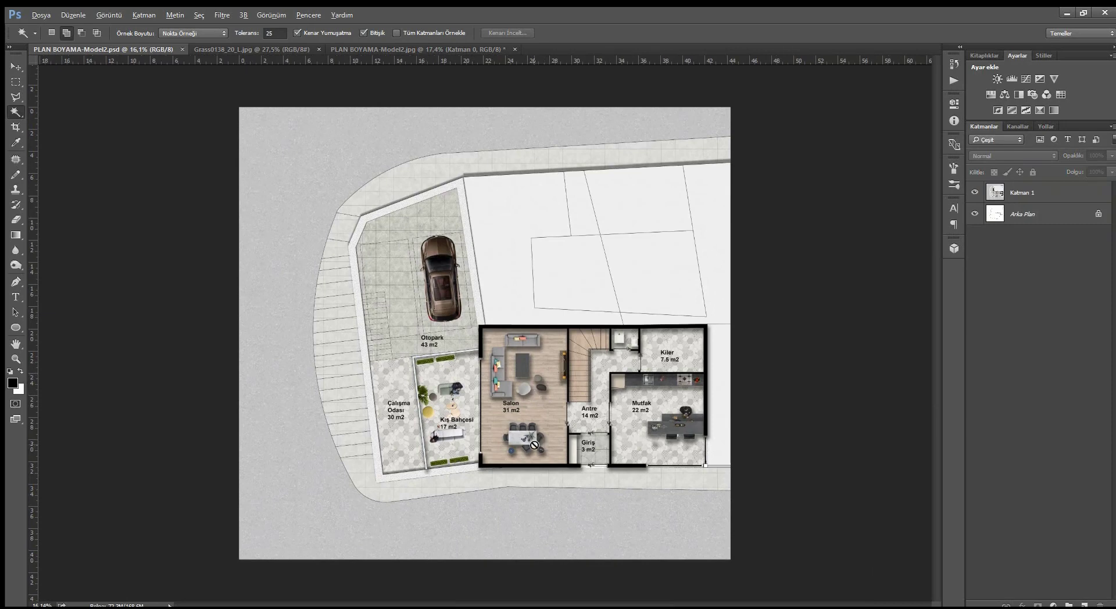
pyautogui.scroll(1, 488, 451)
pyautogui.scroll(2, 431, 462)
pyautogui.scroll(-1, 533, 463)
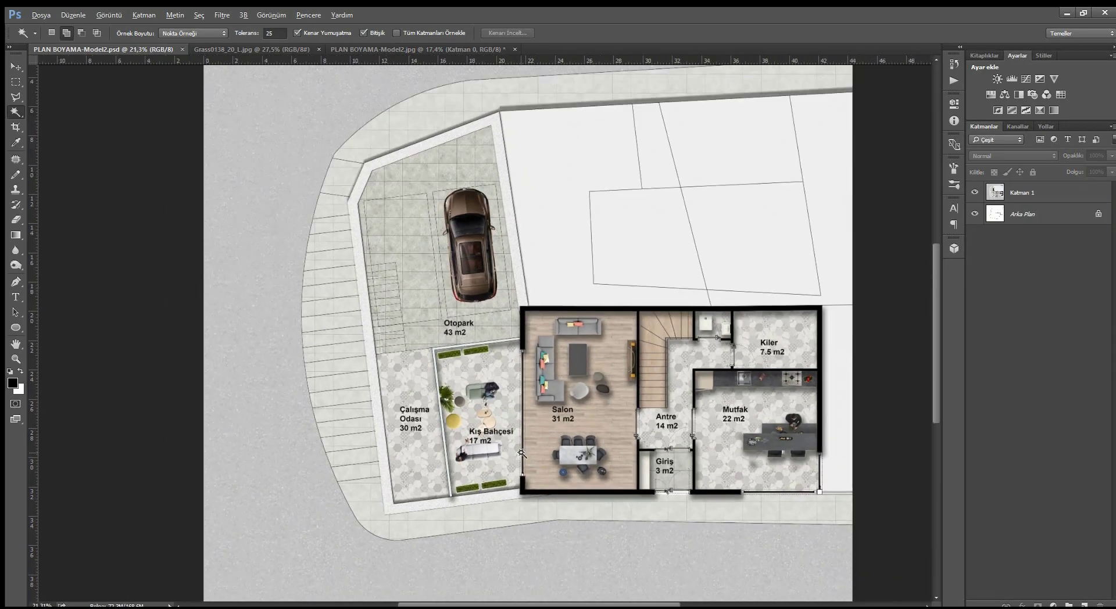
pyautogui.scroll(-1, 534, 463)
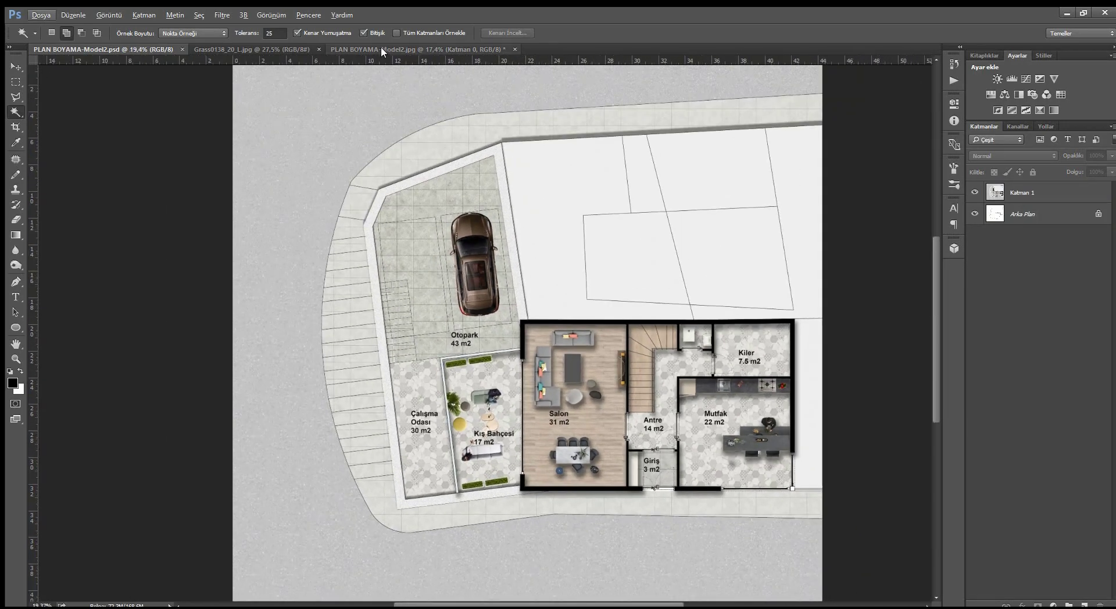
pyautogui.click(382, 47)
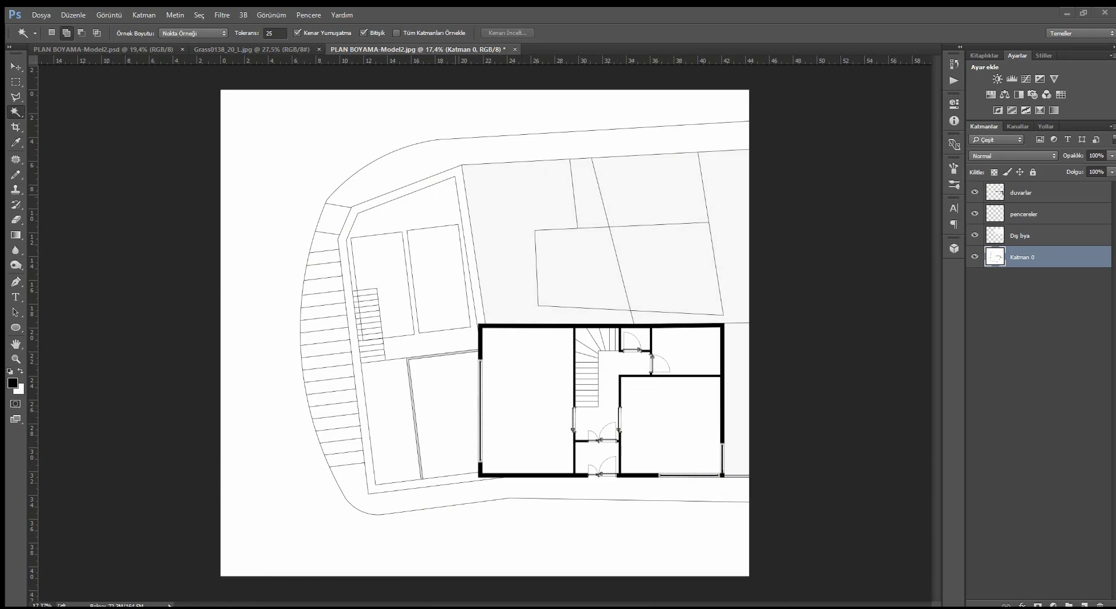
# Open the grey tile JPG and define it as a pattern with Düzenle > Desen Tanımla.
pyautogui.moveTo(605, 35); pyautogui.dragTo(605, 31)
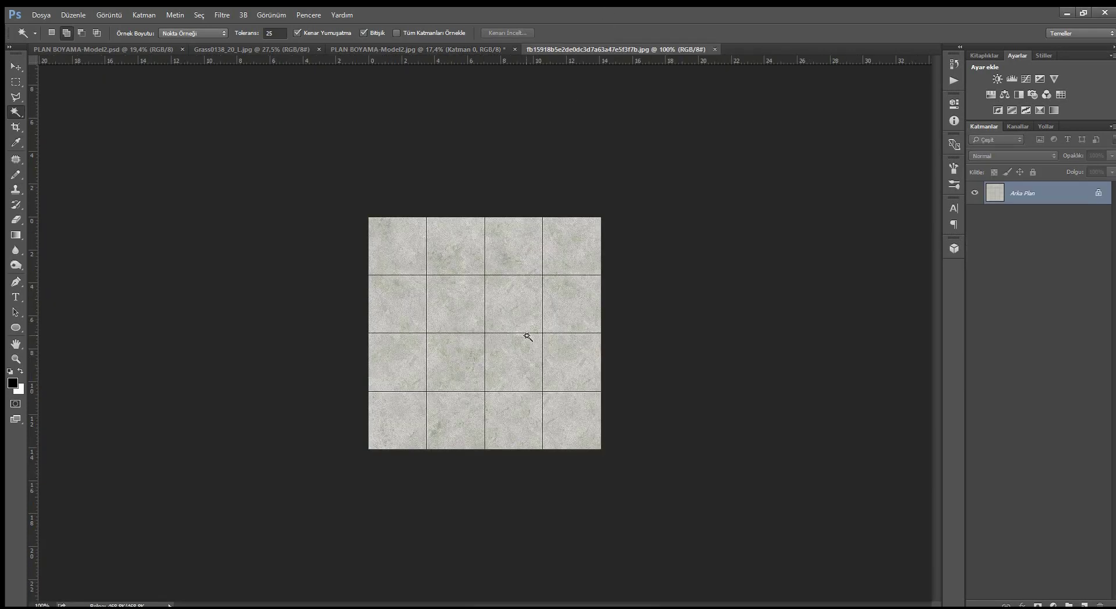
pyautogui.scroll(3, 524, 332)
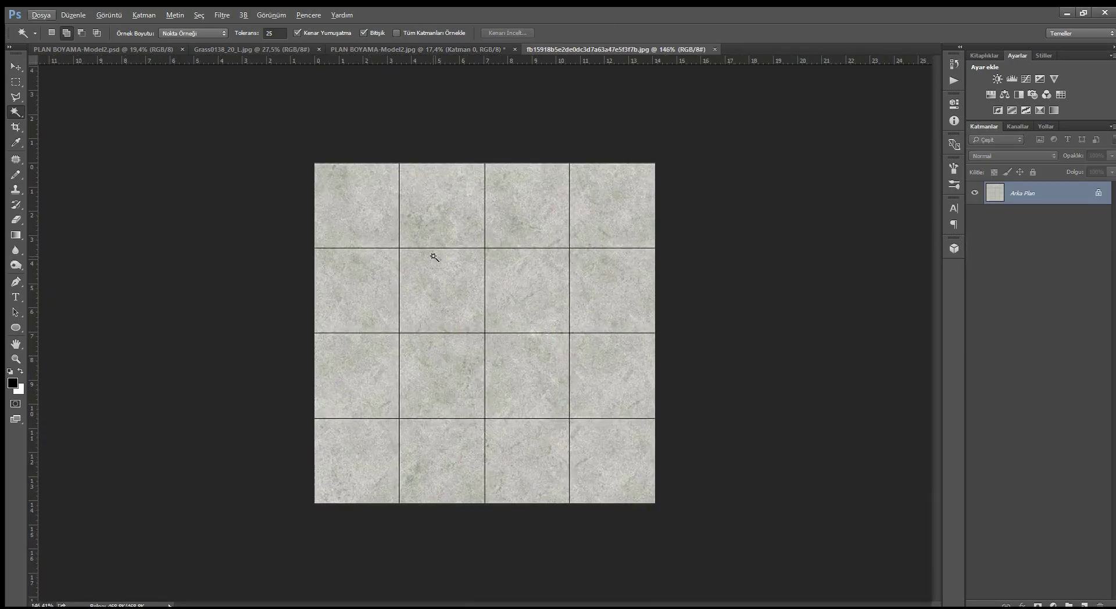
pyautogui.click(68, 14)
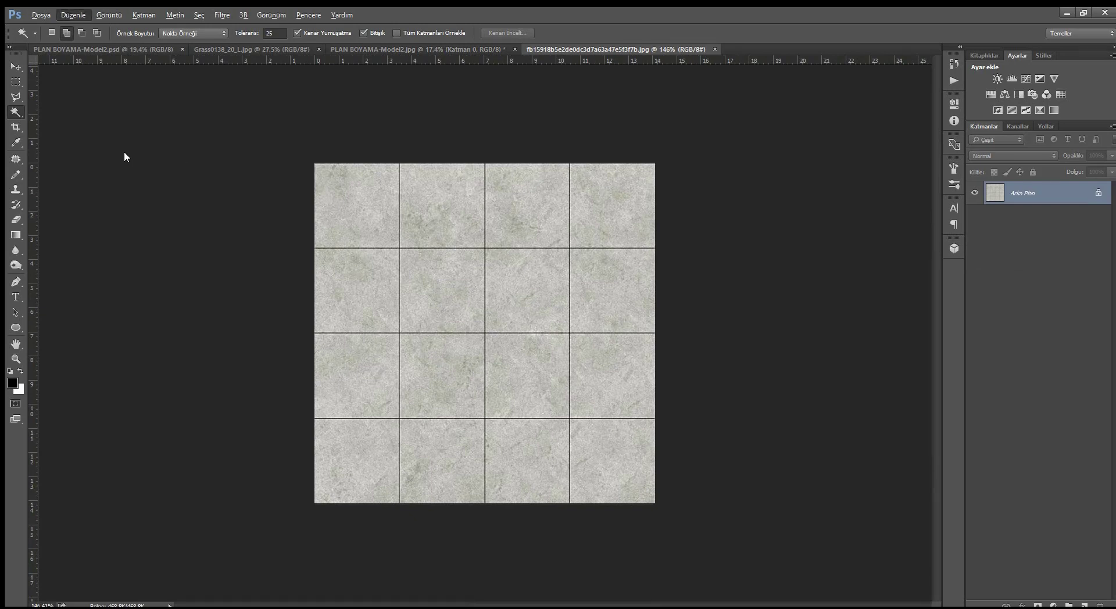
pyautogui.click(93, 297)
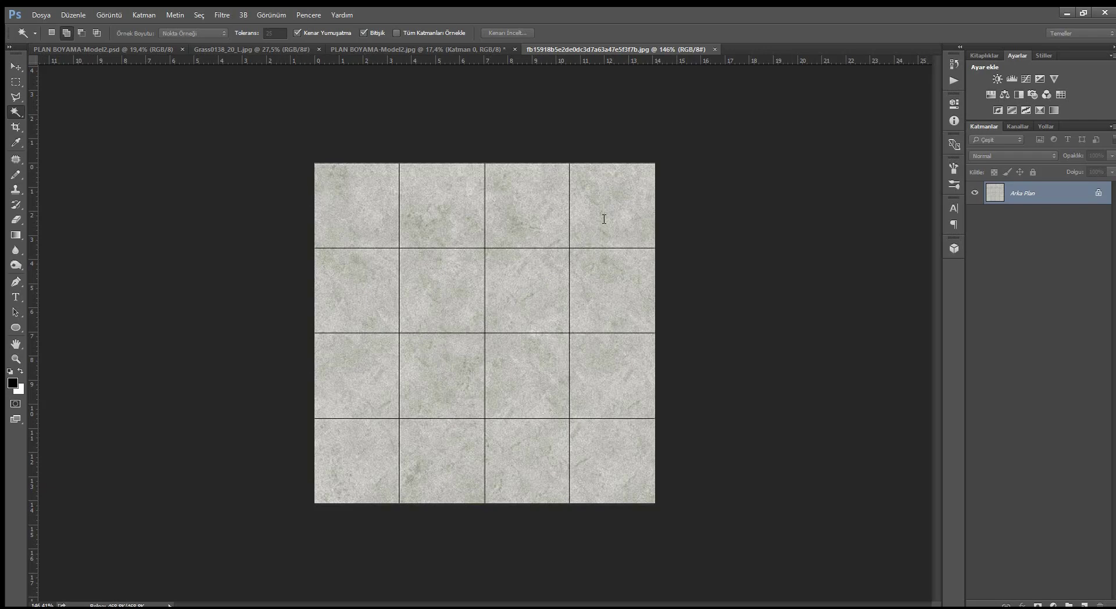
pyautogui.press('Return')
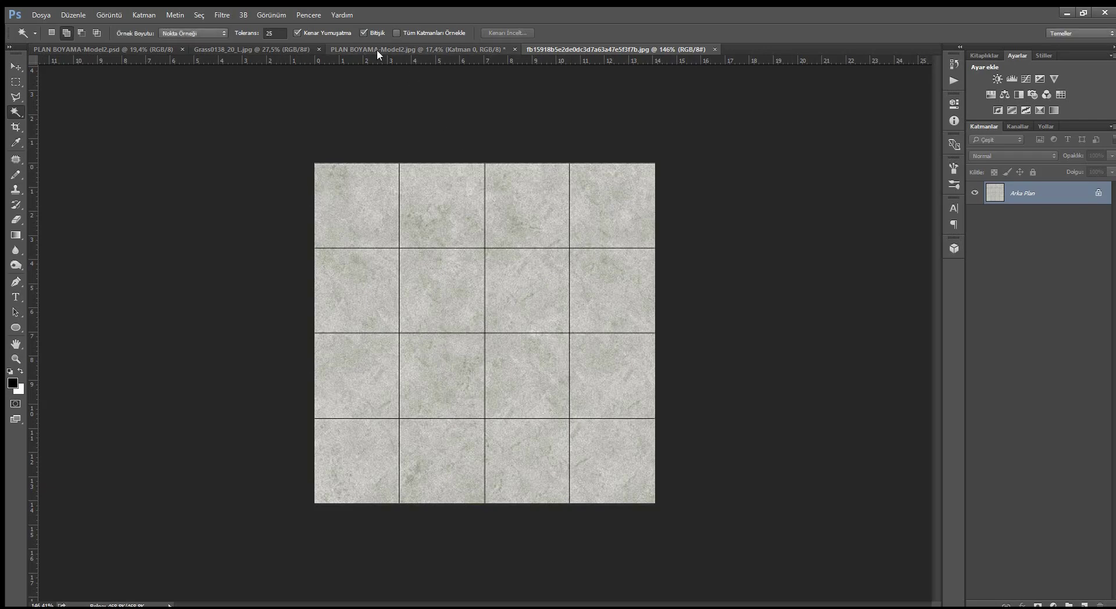
pyautogui.click(373, 49)
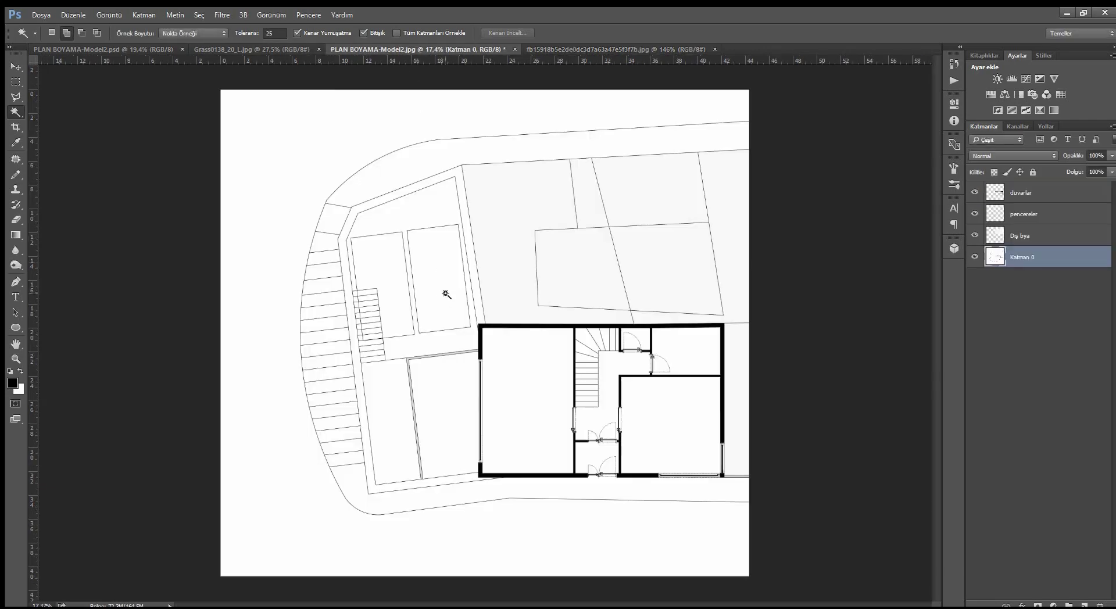
# Magic Wand-select the top road strip, the left-side stair strips and the bottom road band.
pyautogui.click(103, 49)
pyautogui.click(396, 49)
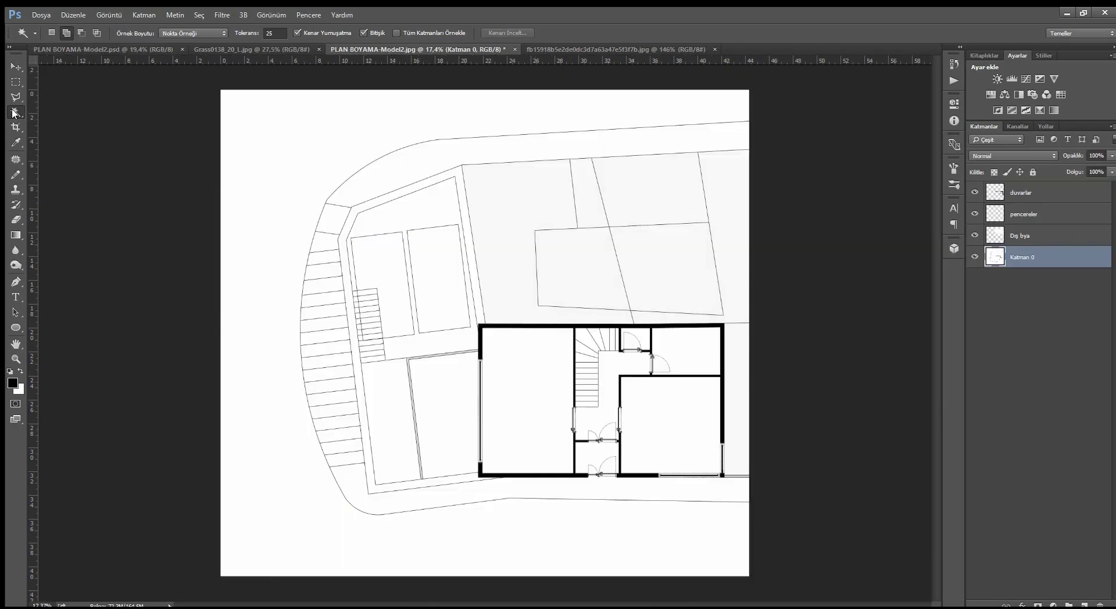
pyautogui.click(507, 149)
pyautogui.click(323, 272)
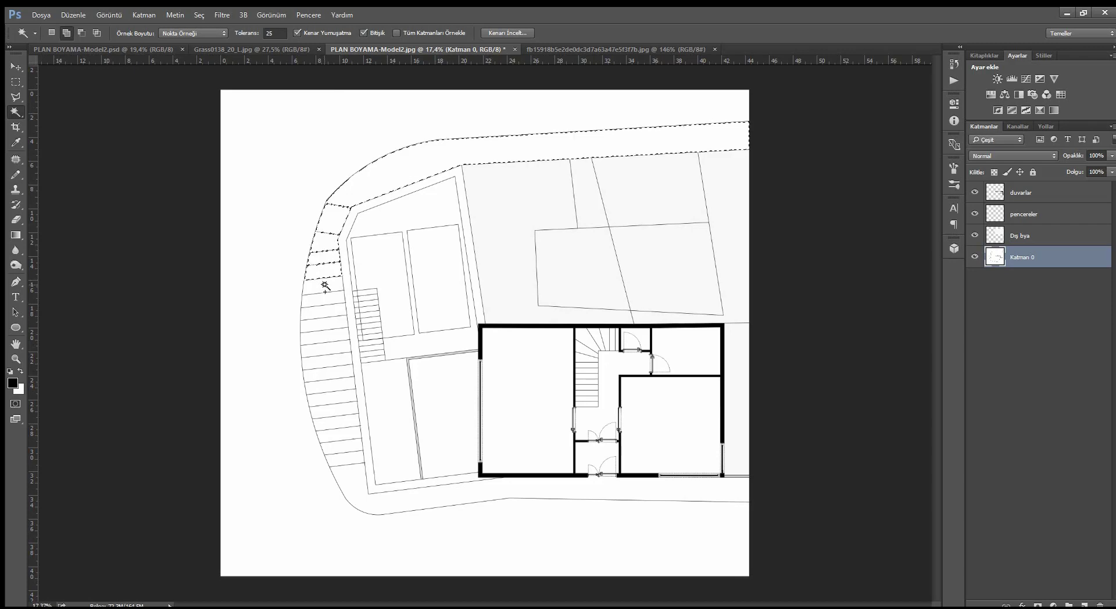
pyautogui.click(326, 286)
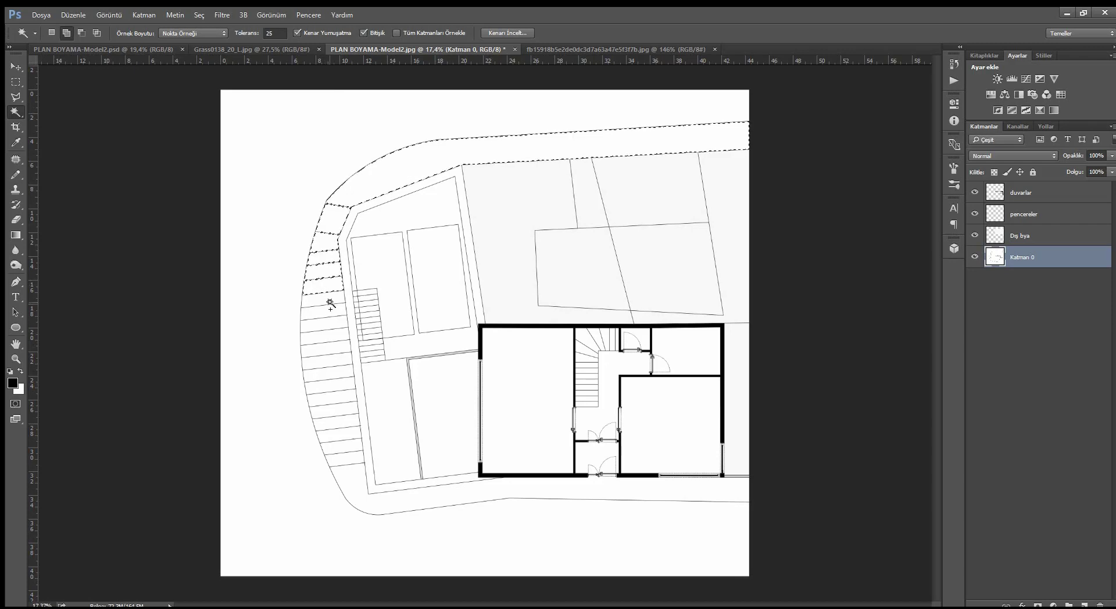
pyautogui.click(336, 364)
pyautogui.click(332, 389)
pyautogui.click(335, 401)
pyautogui.click(339, 423)
pyautogui.click(341, 436)
pyautogui.click(343, 449)
pyautogui.click(348, 460)
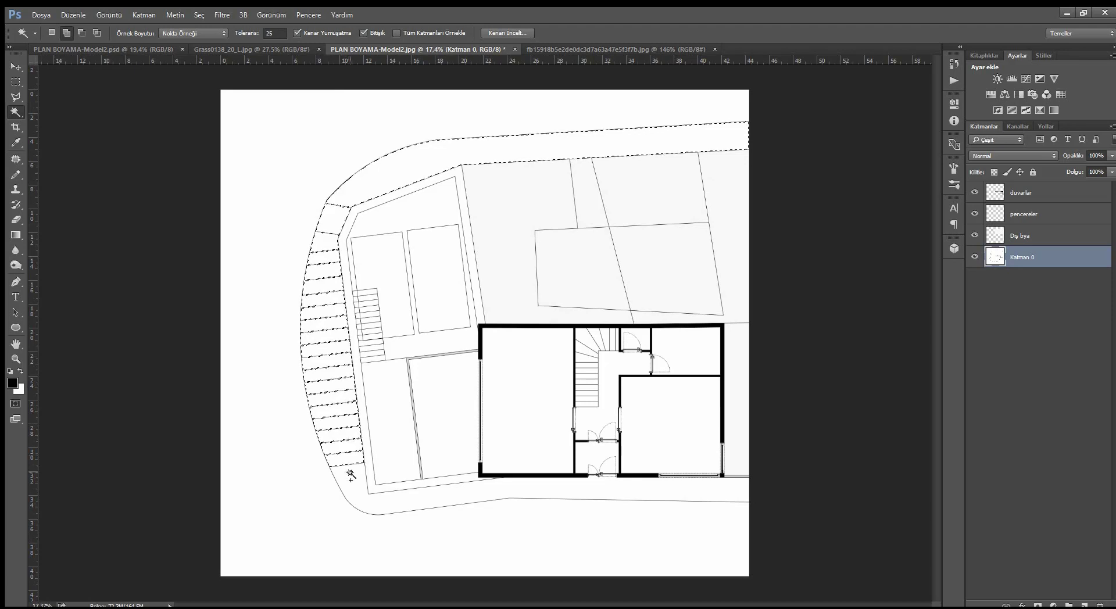
pyautogui.click(352, 480)
# Add a new layer named sermik, restore the road and stairs selection, and pick Katman 0.
pyautogui.click(1085, 605)
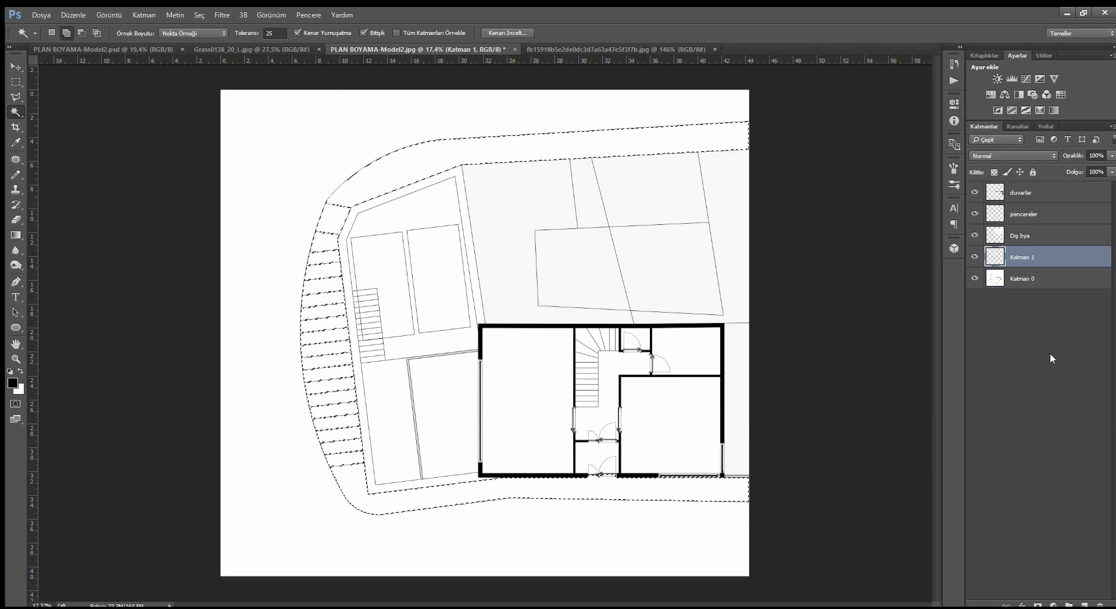
pyautogui.doubleClick(1024, 259)
pyautogui.write('sermik')
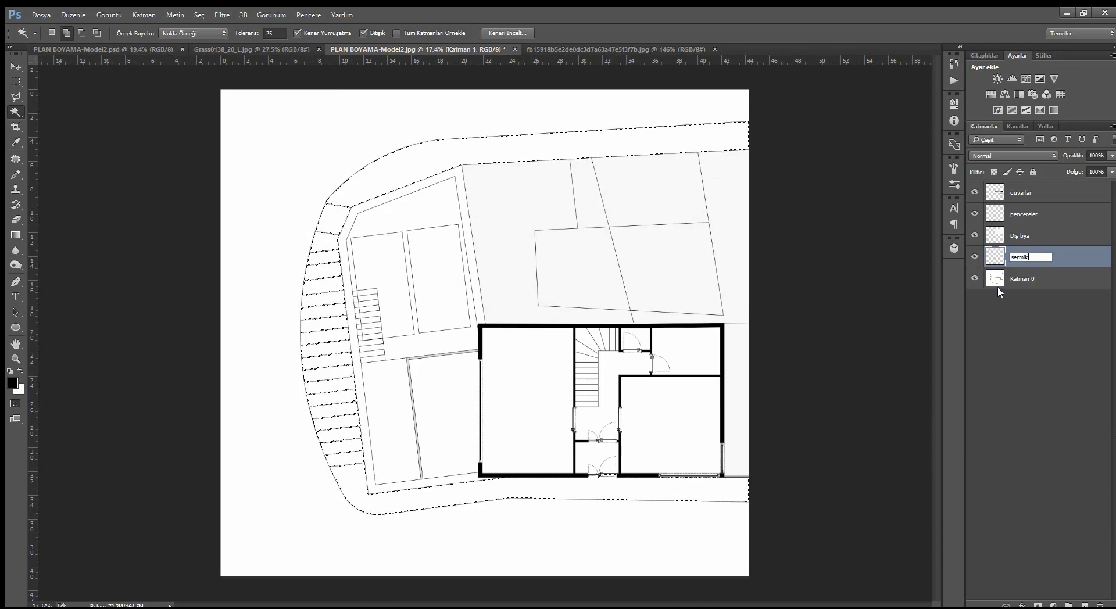
pyautogui.press('Return')
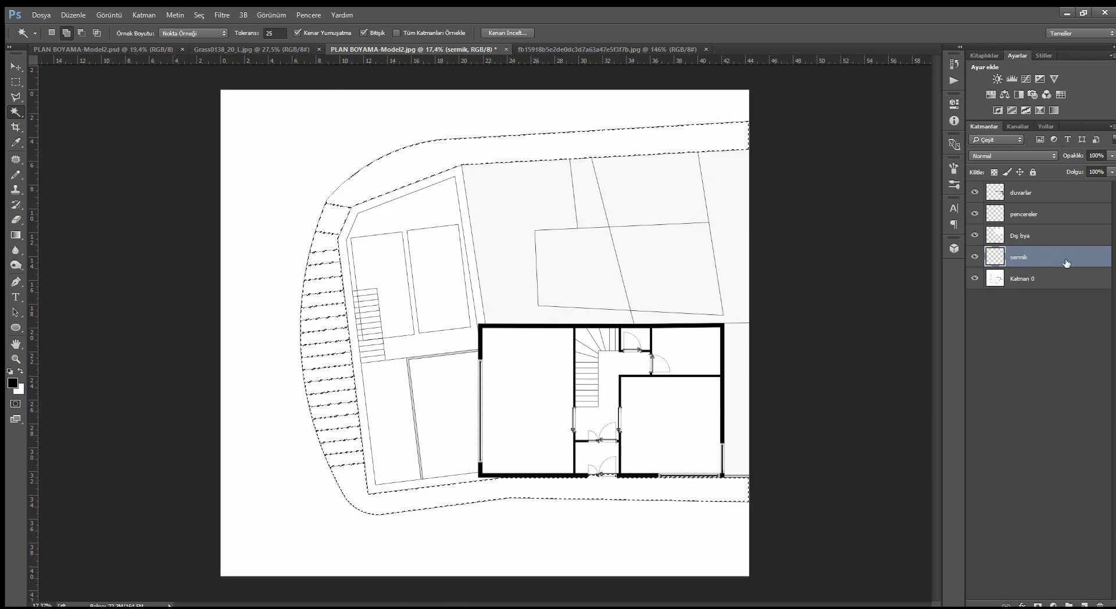
pyautogui.press('h')
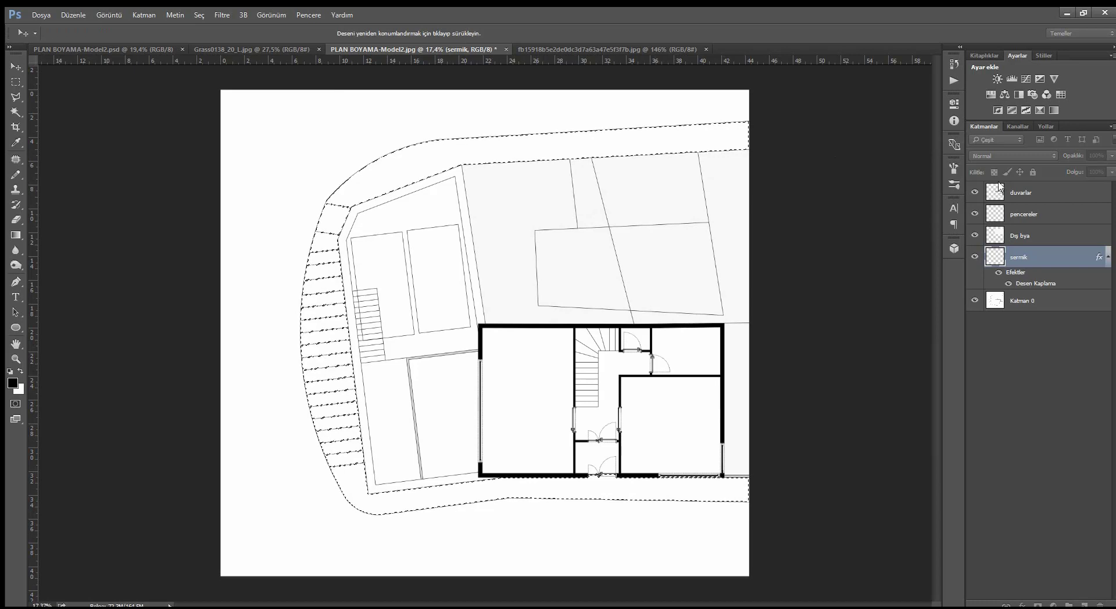
pyautogui.press('w')
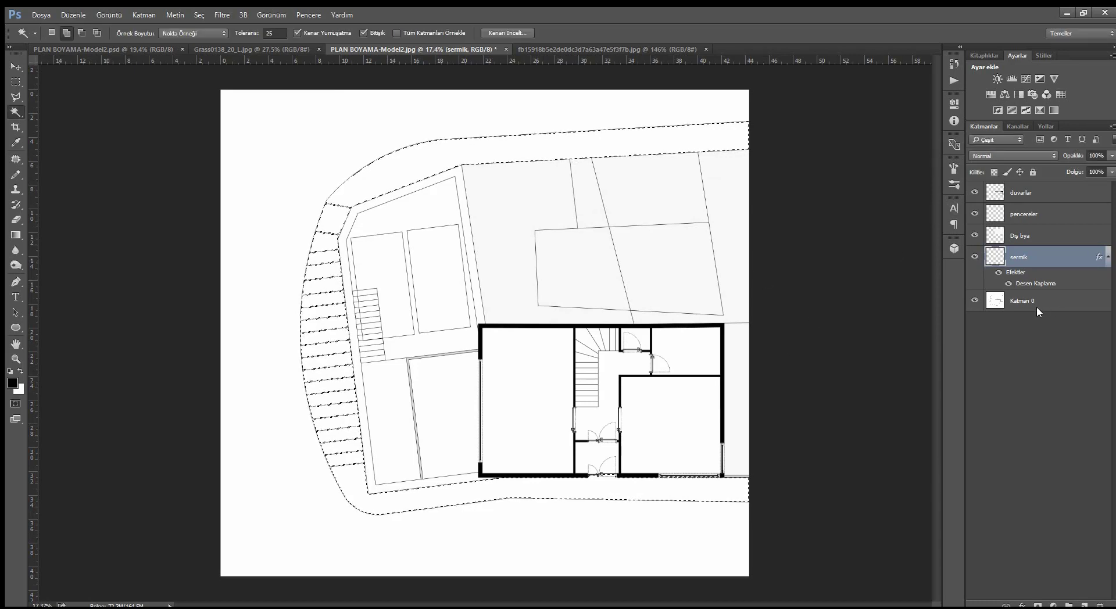
pyautogui.hotkey('ctrl', 'd')
pyautogui.hotkey('ctrl', 'shift', 'd')
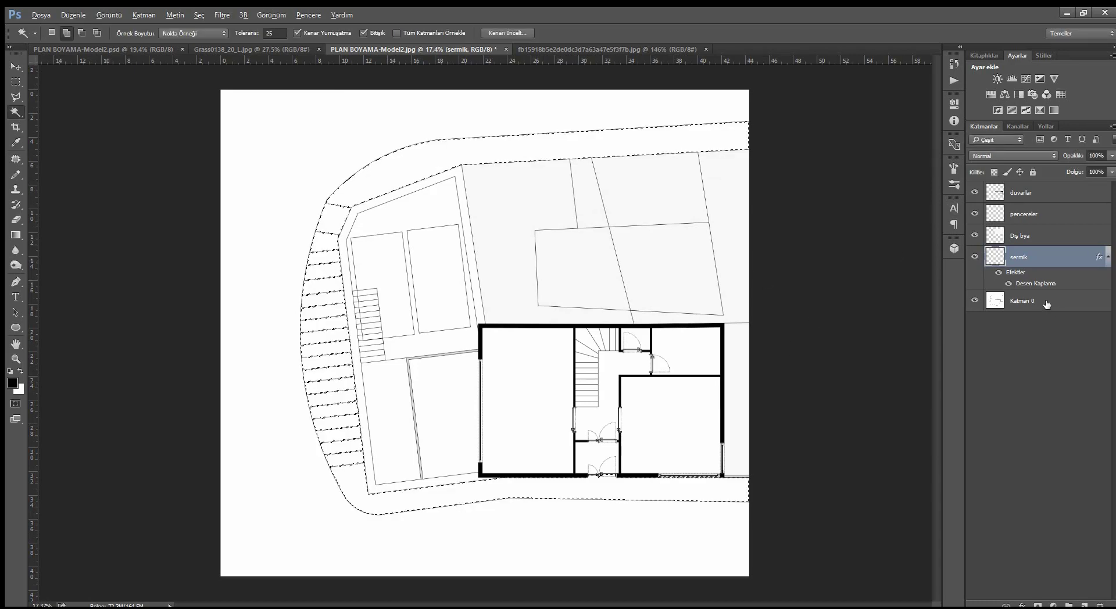
pyautogui.click(1053, 301)
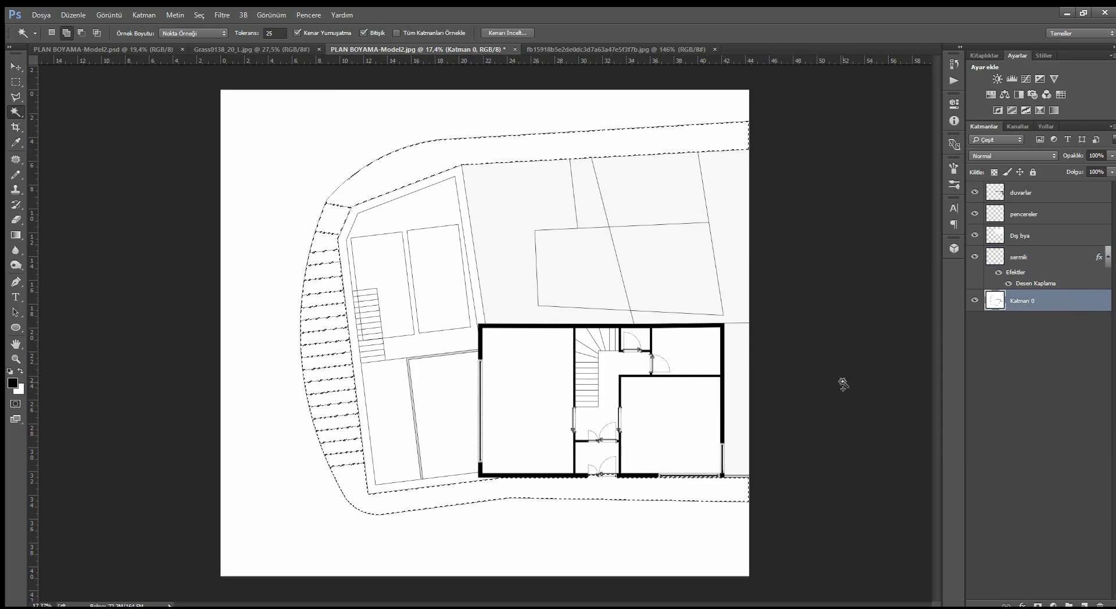
# Copy the selected road and stair strip to a new Pattern Overlay layer and delete sermik.
pyautogui.hotkey('ctrl', 'j')
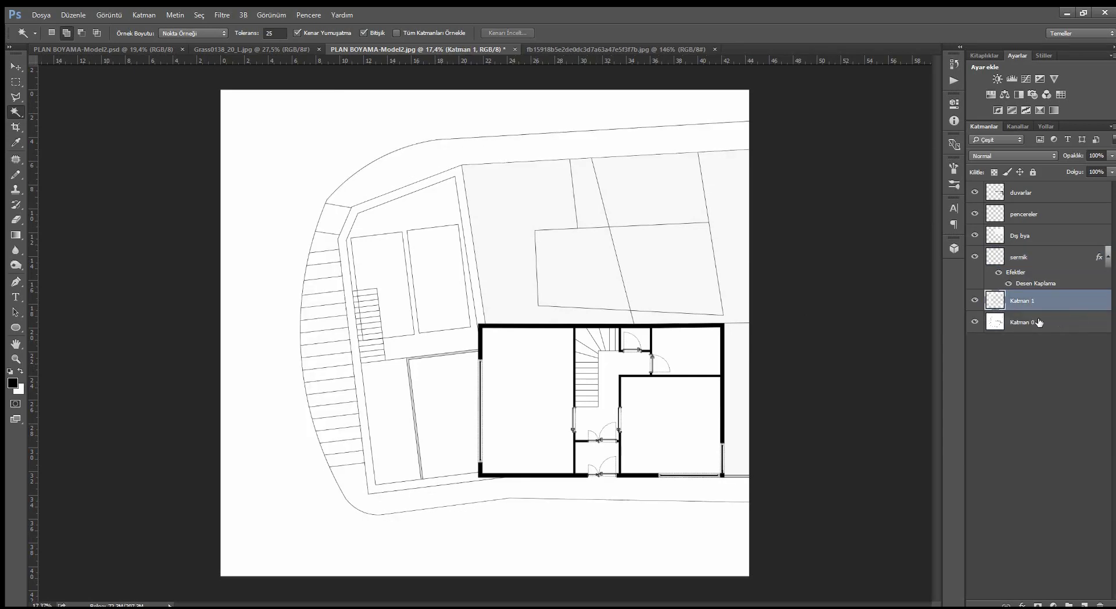
pyautogui.doubleClick(1084, 298)
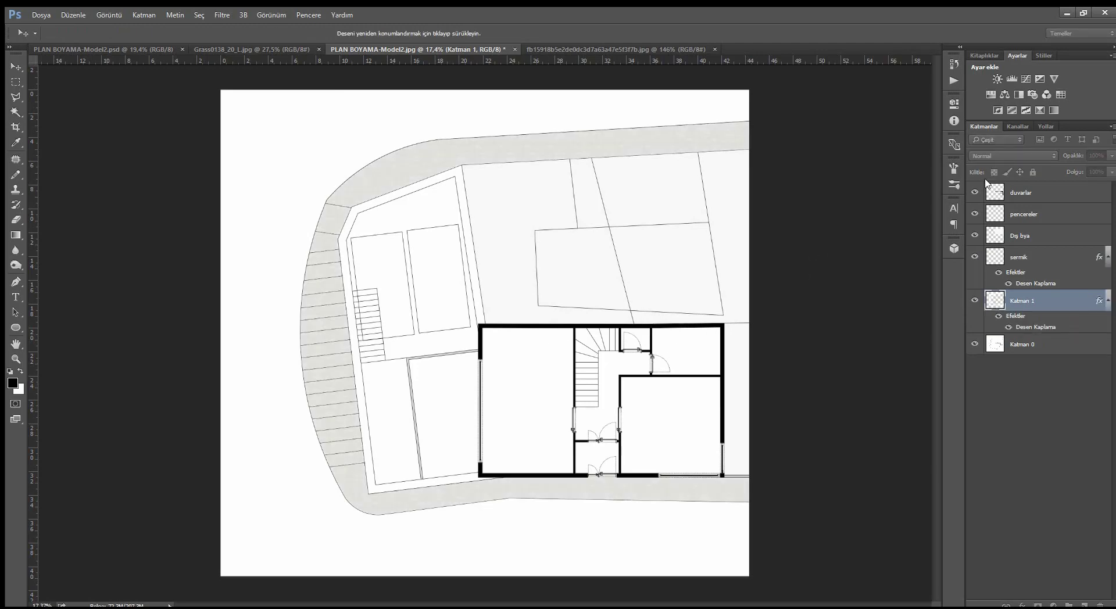
pyautogui.press('Return')
pyautogui.click(1050, 259)
pyautogui.press('Delete')
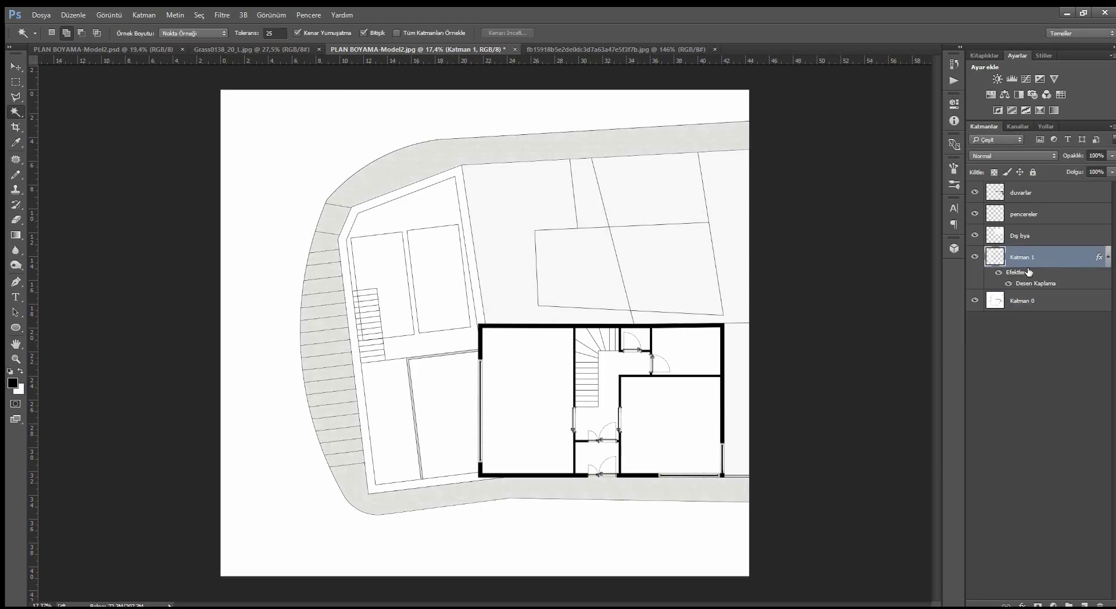
# Rename the new strip layer to seramik.
pyautogui.doubleClick(1026, 259)
pyautogui.write('serami')
pyautogui.write('k')
pyautogui.click(1045, 307)
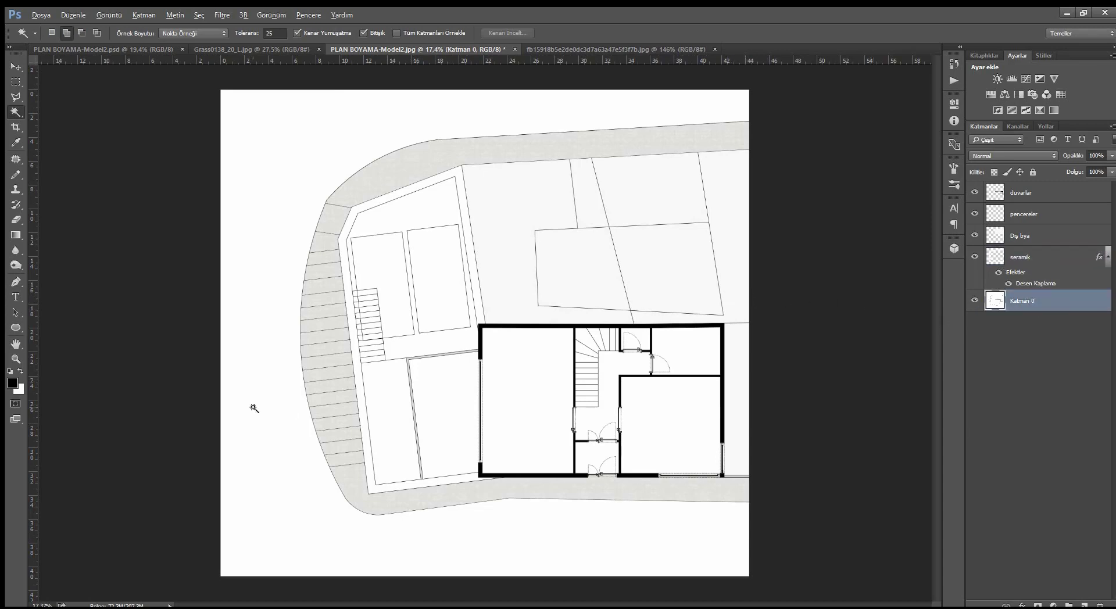
pyautogui.scroll(2, 337, 249)
pyautogui.scroll(2, 357, 169)
pyautogui.scroll(1, 347, 177)
pyautogui.scroll(-1, 347, 178)
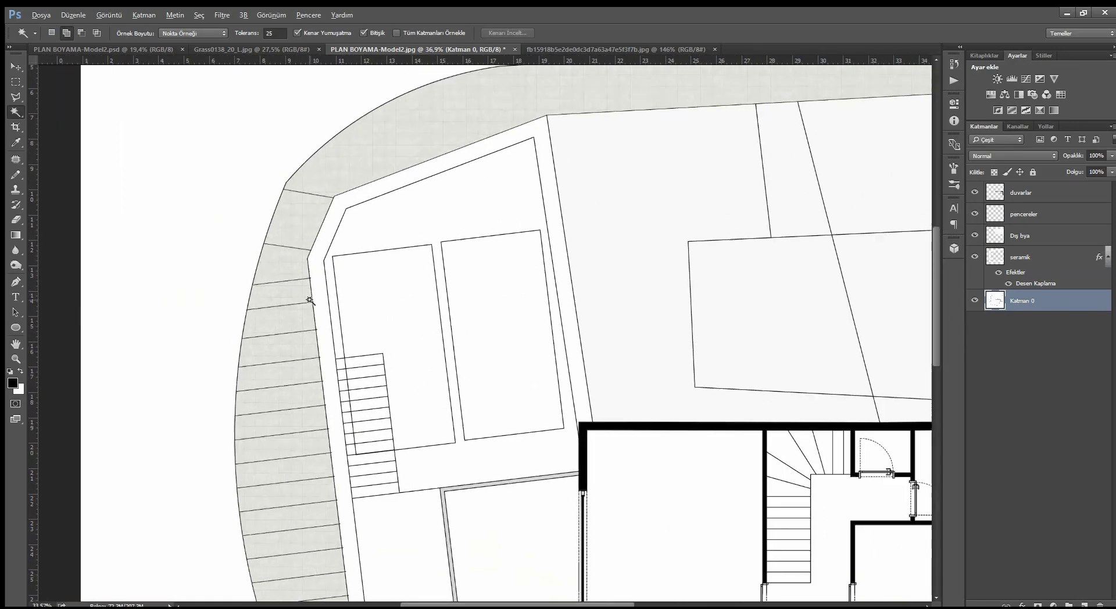
# Drag to shift the seramik tile pattern's alignment within the strip.
pyautogui.click(1051, 257)
pyautogui.press('space')
pyautogui.press('h')
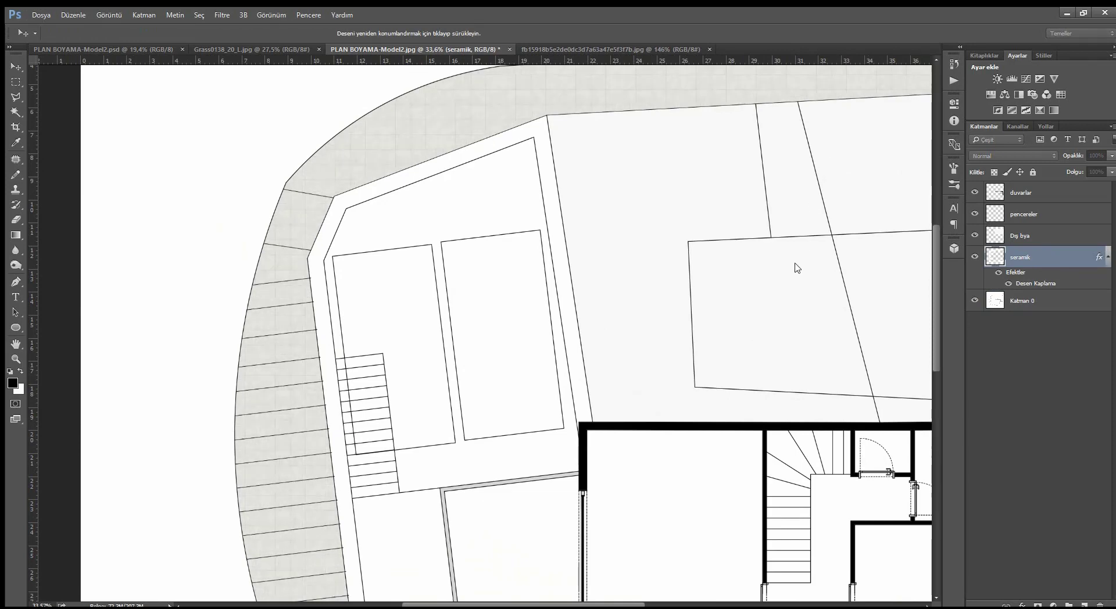
pyautogui.moveTo(802, 268); pyautogui.dragTo(806, 268)
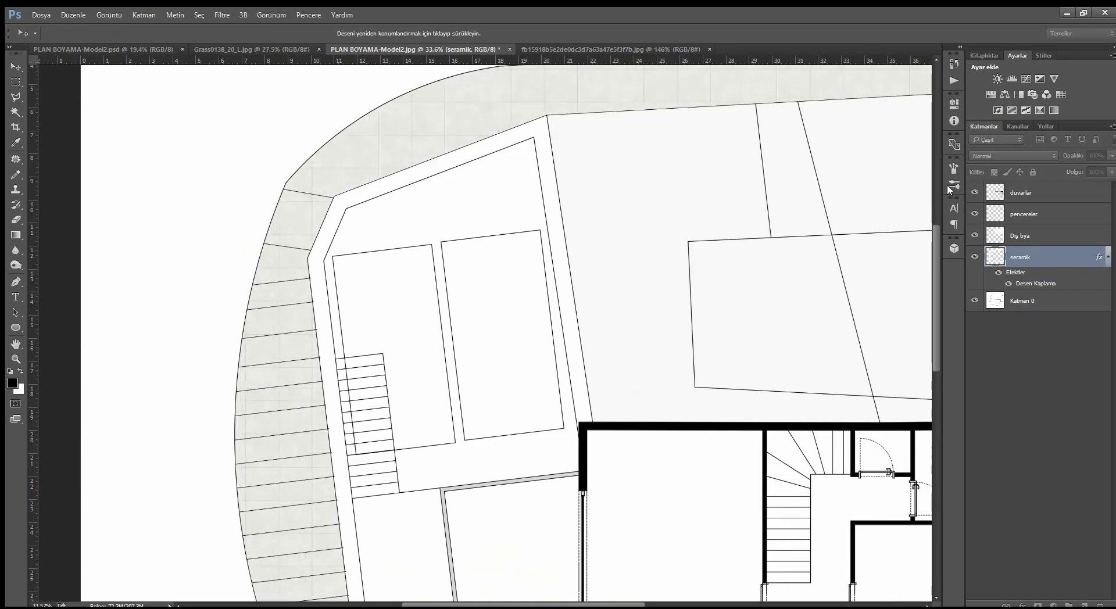
pyautogui.press('w')
pyautogui.scroll(-2, 537, 291)
pyautogui.scroll(-2, 507, 195)
pyautogui.scroll(1, 488, 443)
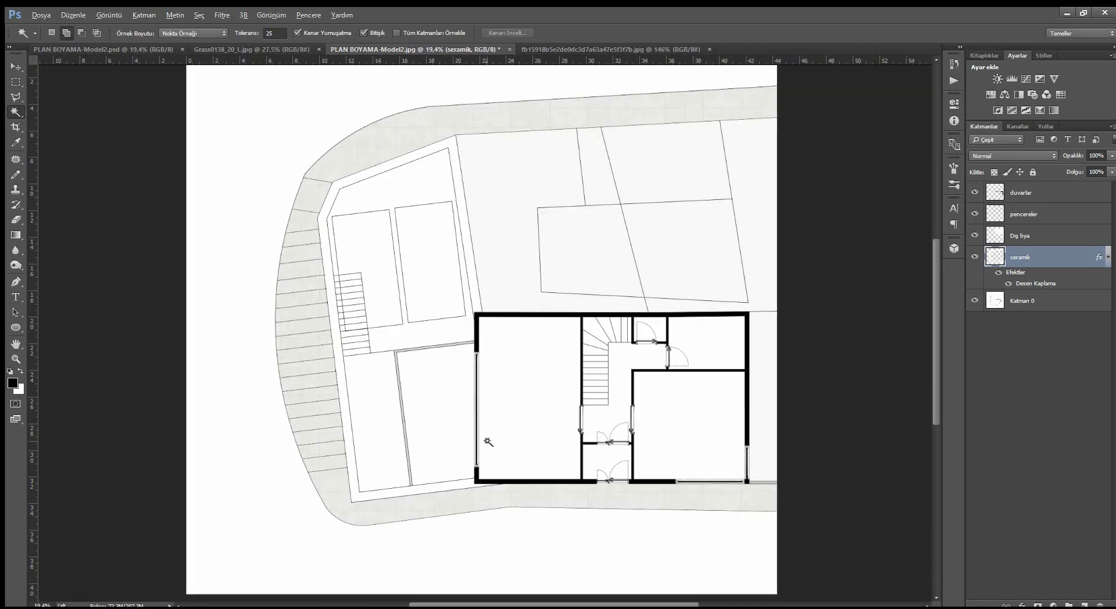
pyautogui.scroll(1, 416, 319)
# Compare with the finished reference plan, then reopen the seramik pattern settings.
pyautogui.click(111, 51)
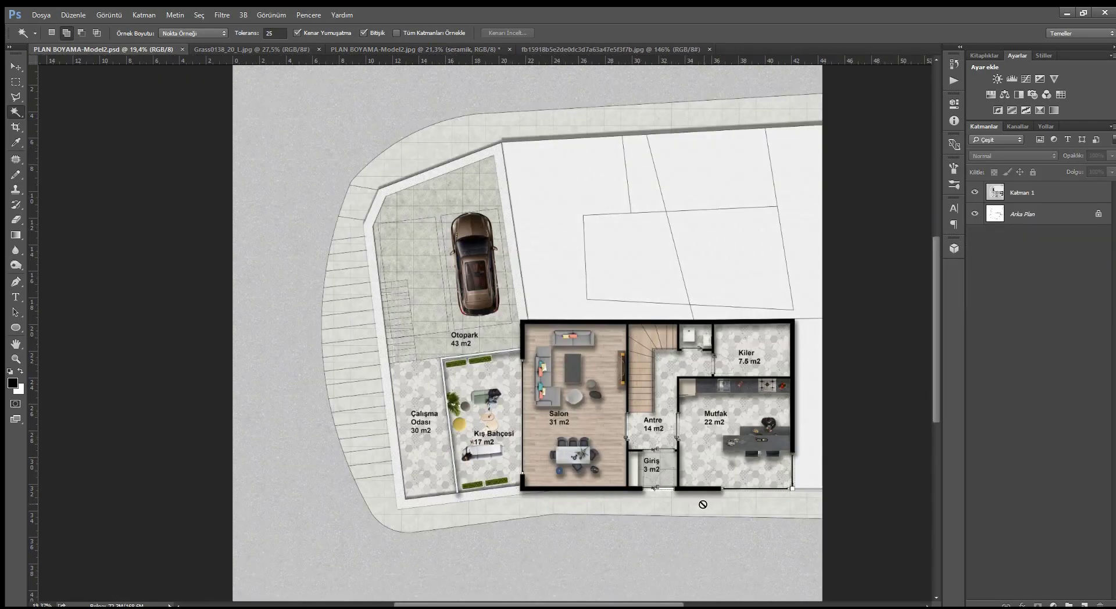
pyautogui.click(347, 49)
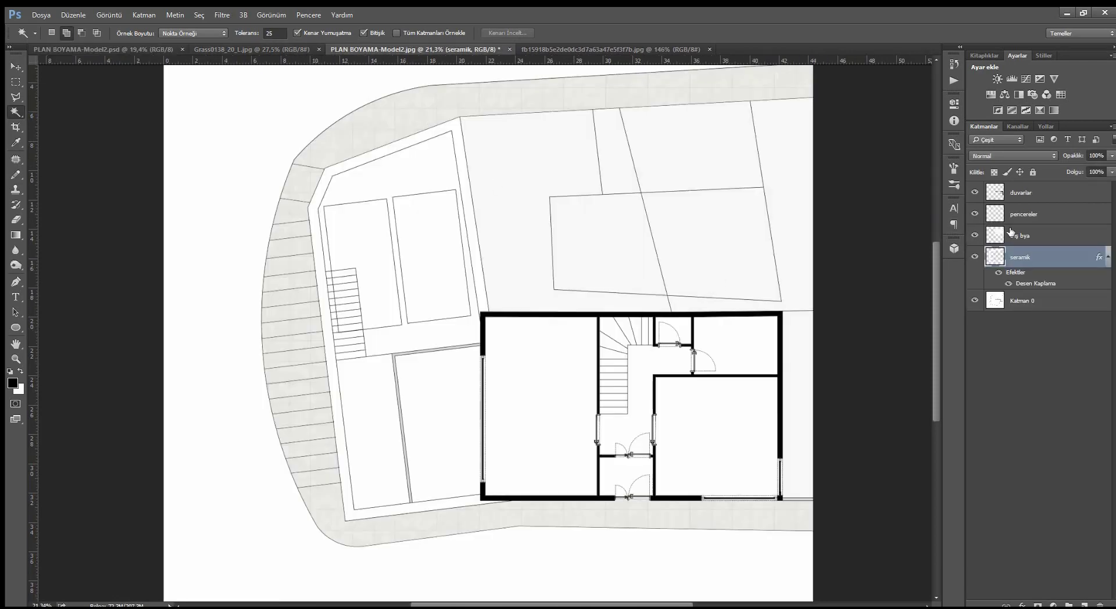
pyautogui.press('space')
pyautogui.doubleClick(1057, 255)
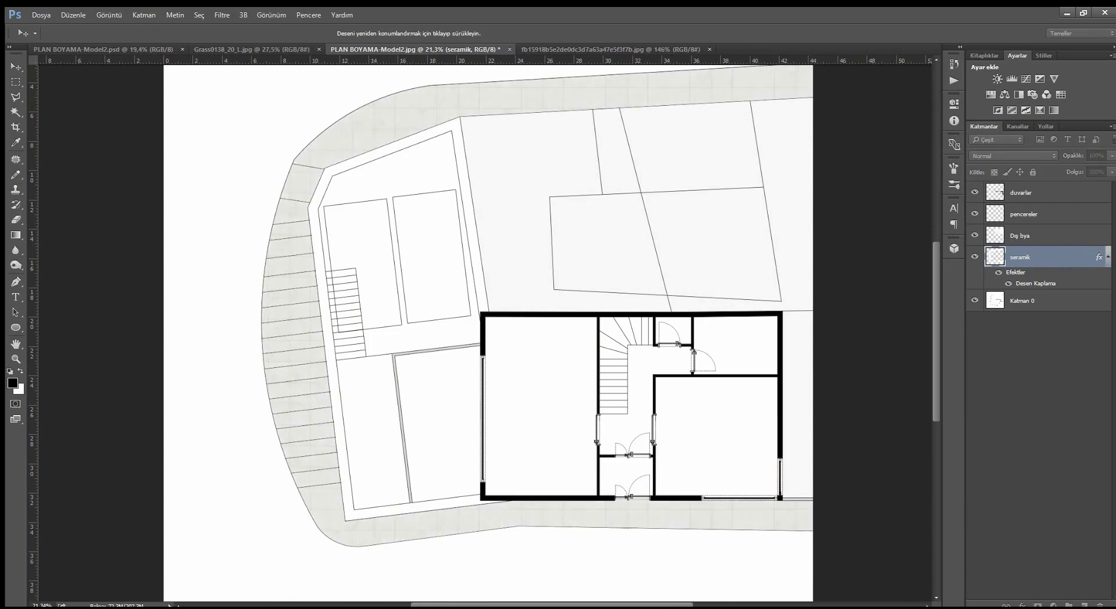
# Magic Wand-select the upper-left parking area, its inner rectangles and stairs on Katman 0.
pyautogui.press('w')
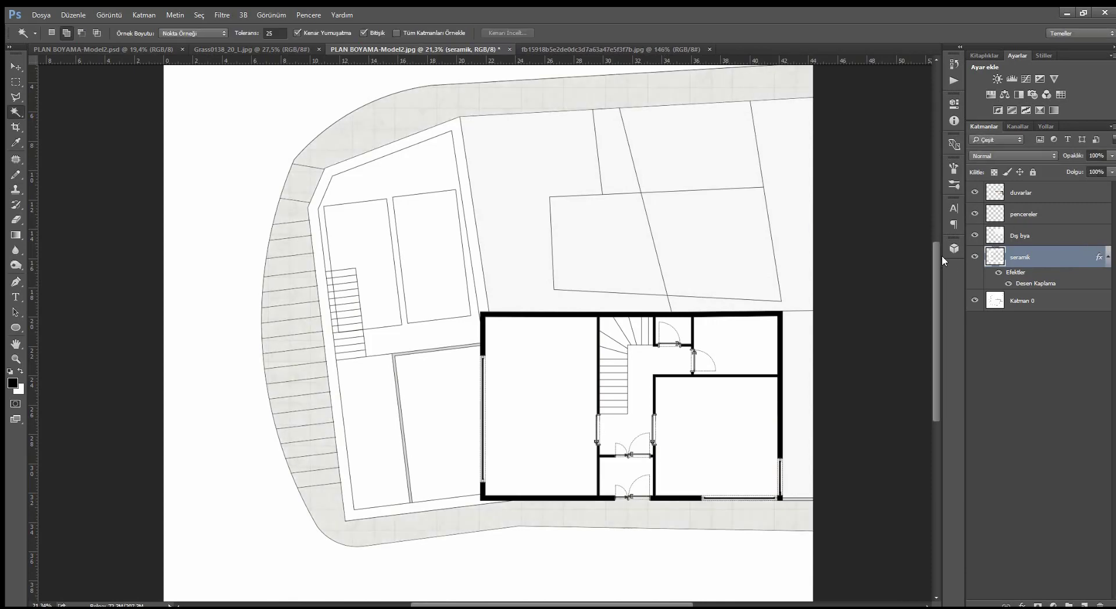
pyautogui.click(1024, 301)
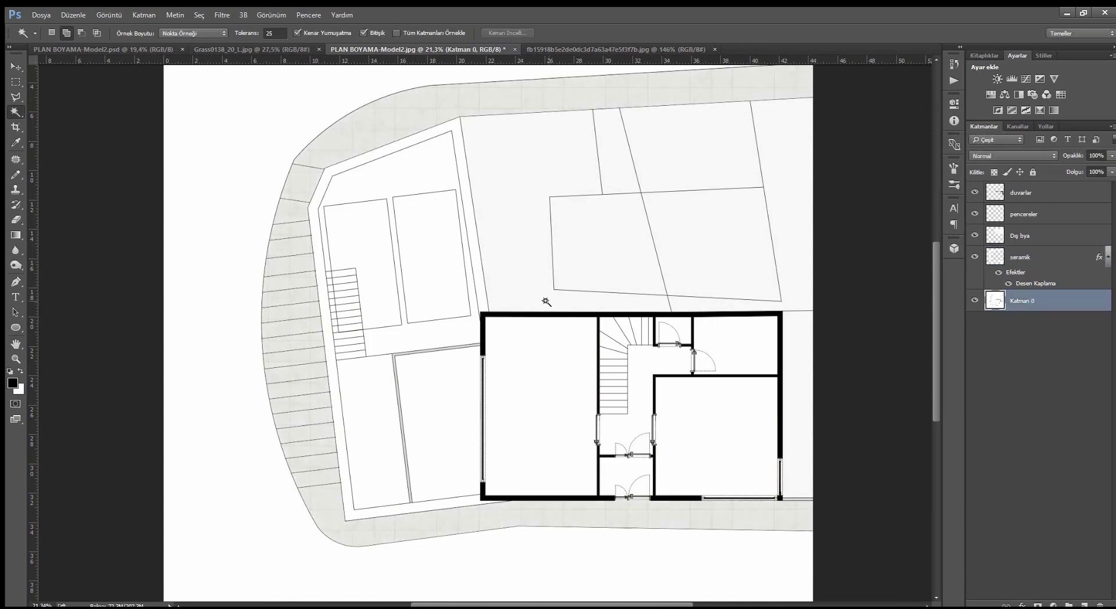
pyautogui.click(436, 179)
pyautogui.click(458, 259)
pyautogui.click(384, 240)
pyautogui.click(361, 288)
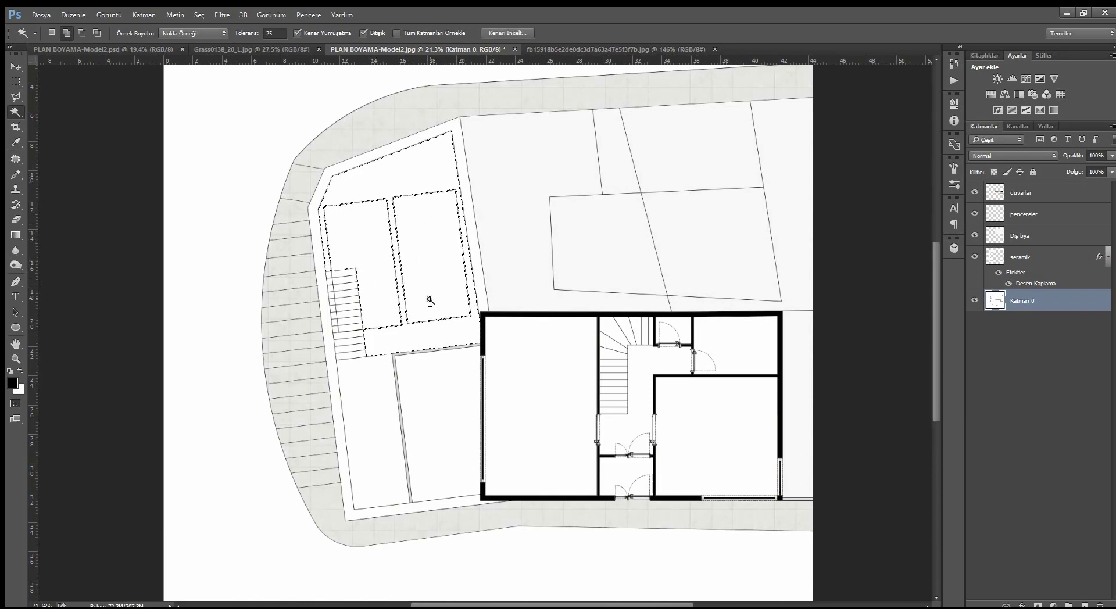
# Trace a Polygonal Lasso outline around the parking area and its stair box.
pyautogui.click(16, 96)
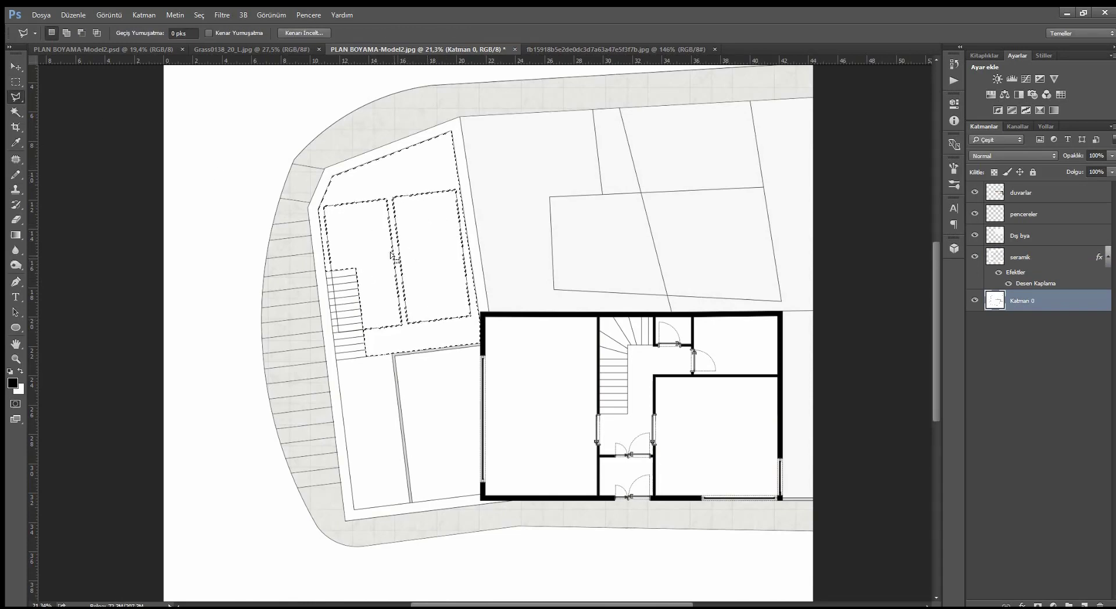
pyautogui.click(321, 207)
pyautogui.click(365, 186)
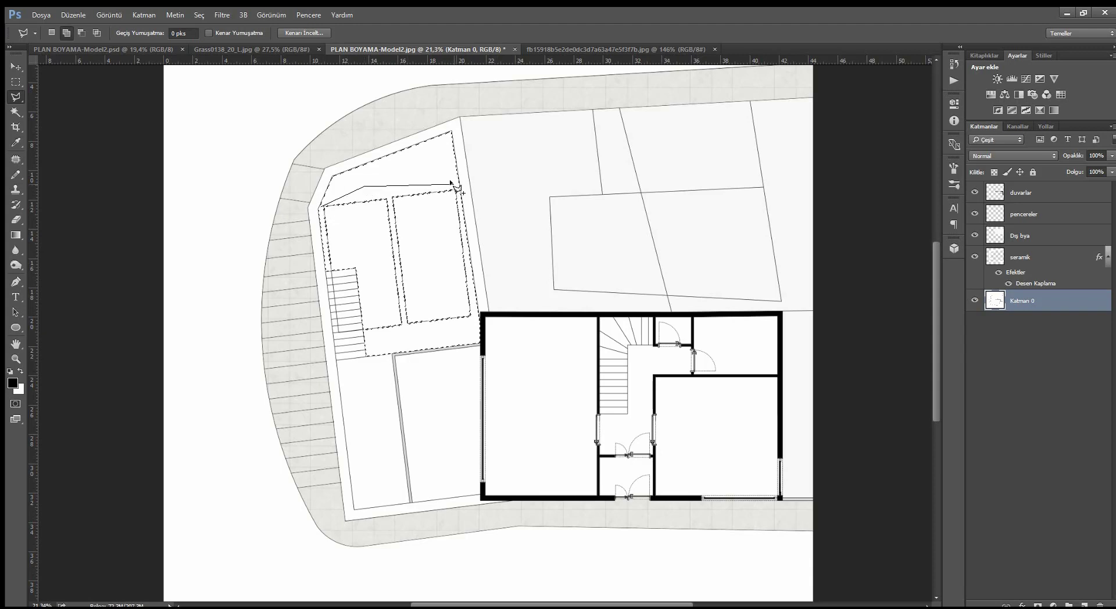
pyautogui.click(456, 185)
pyautogui.click(472, 319)
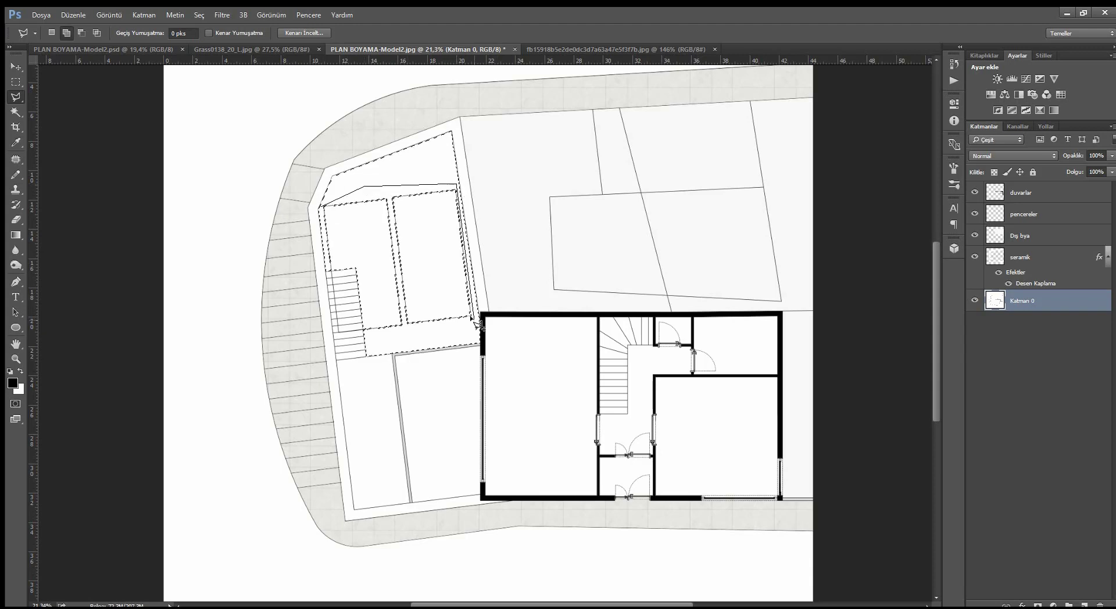
pyautogui.click(363, 330)
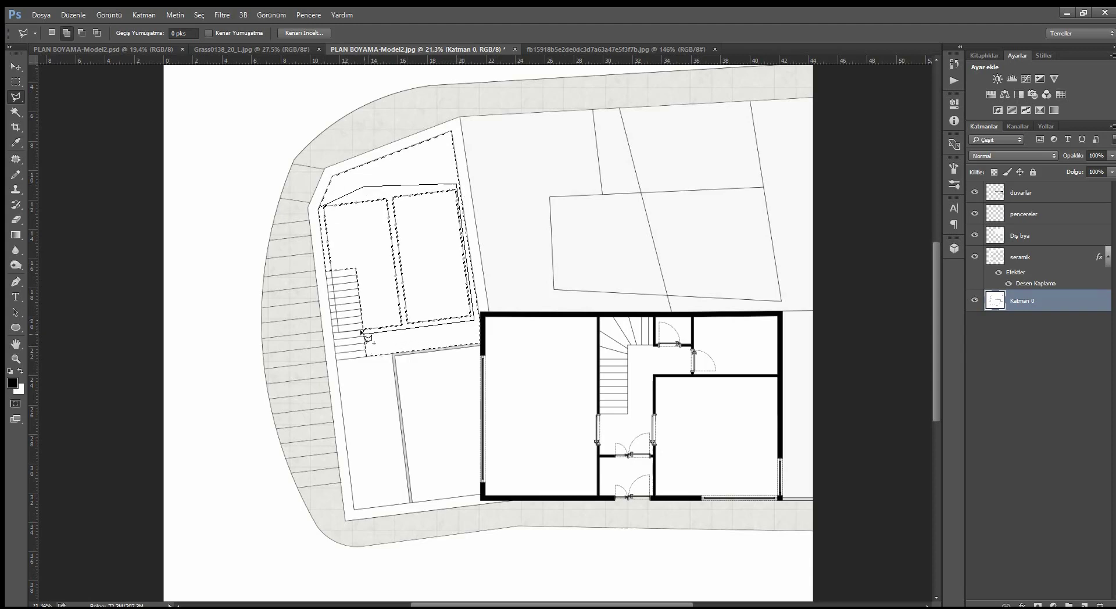
pyautogui.click(356, 268)
pyautogui.click(332, 272)
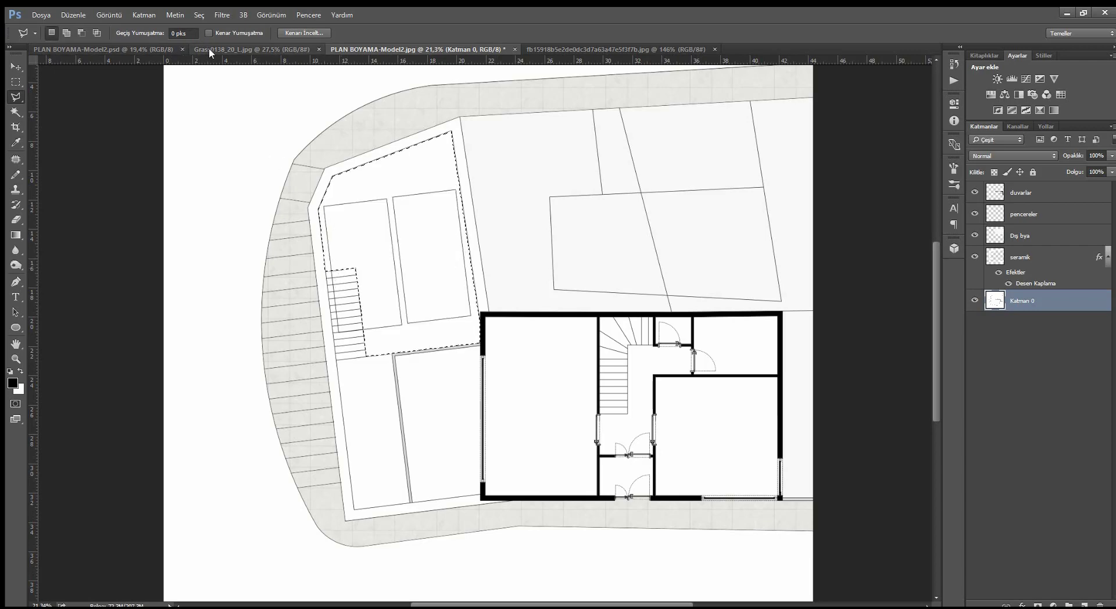
# Check the reference plan, then add lasso outlines for the parking bottom edge and stairs.
pyautogui.click(250, 50)
pyautogui.click(123, 50)
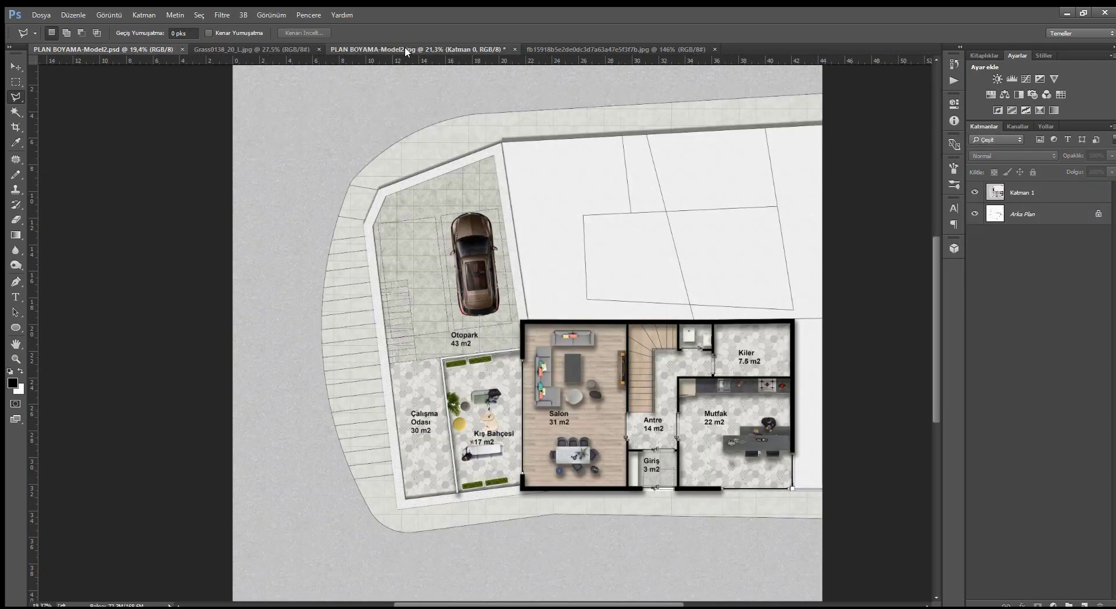
pyautogui.click(405, 47)
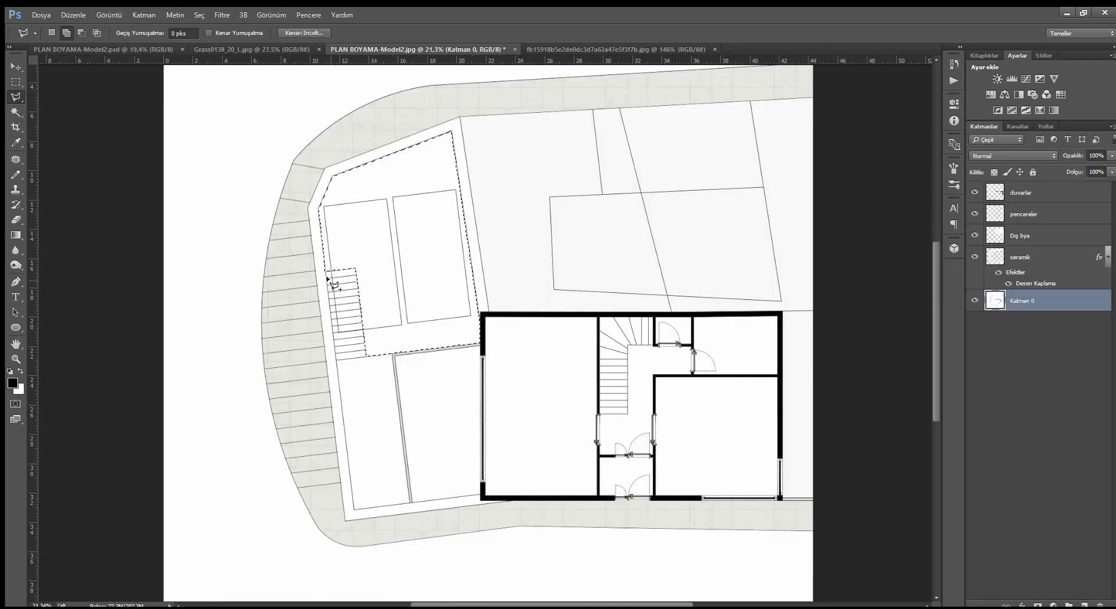
pyautogui.click(336, 360)
pyautogui.doubleClick(420, 347)
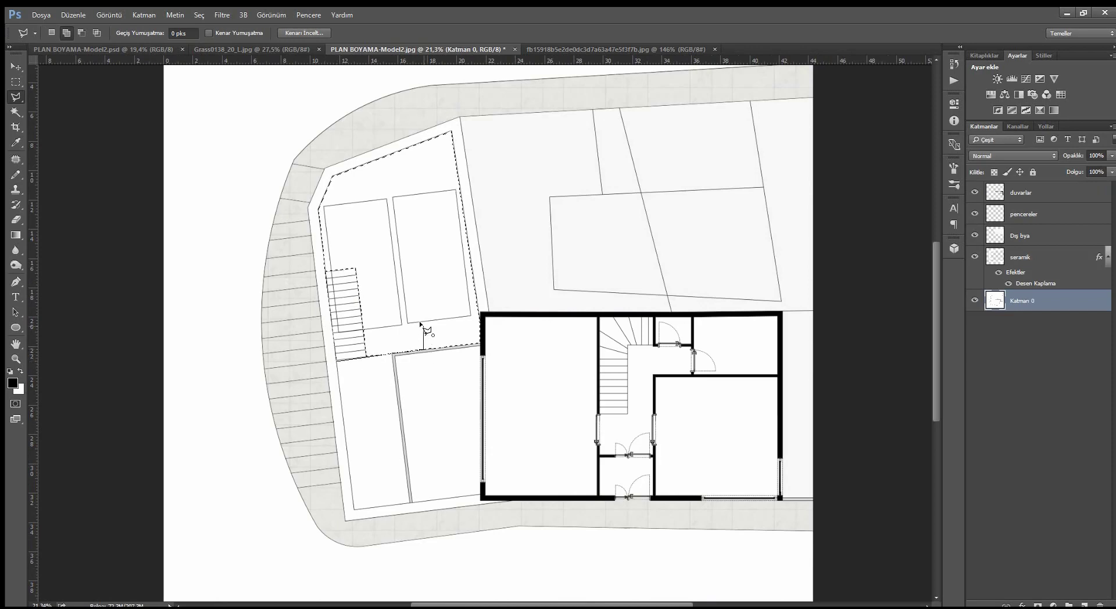
pyautogui.click(378, 253)
pyautogui.click(390, 311)
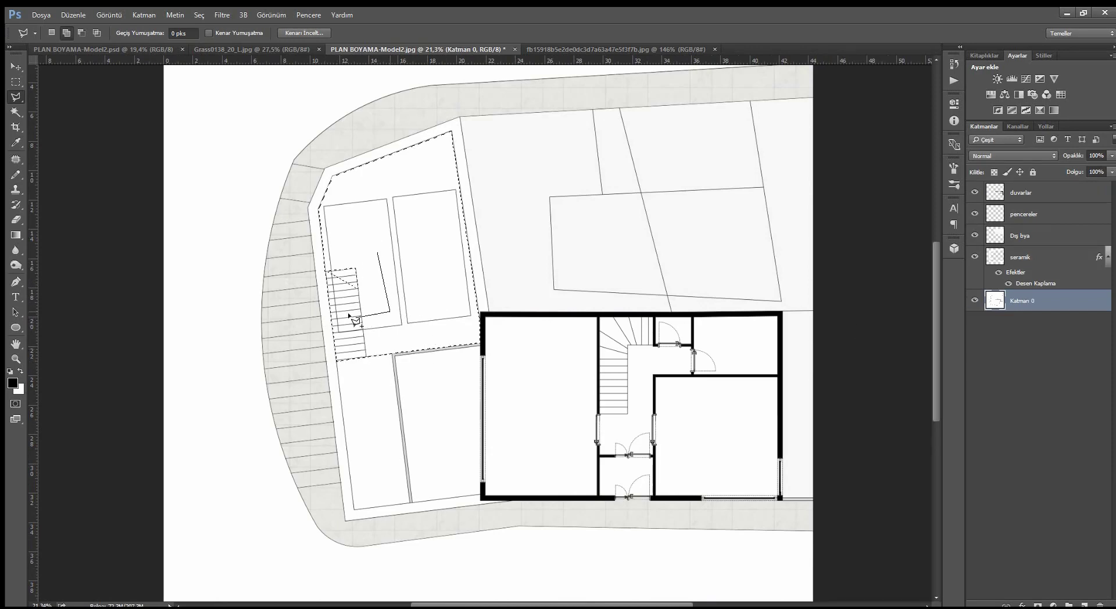
pyautogui.click(326, 274)
pyautogui.click(326, 215)
pyautogui.doubleClick(386, 229)
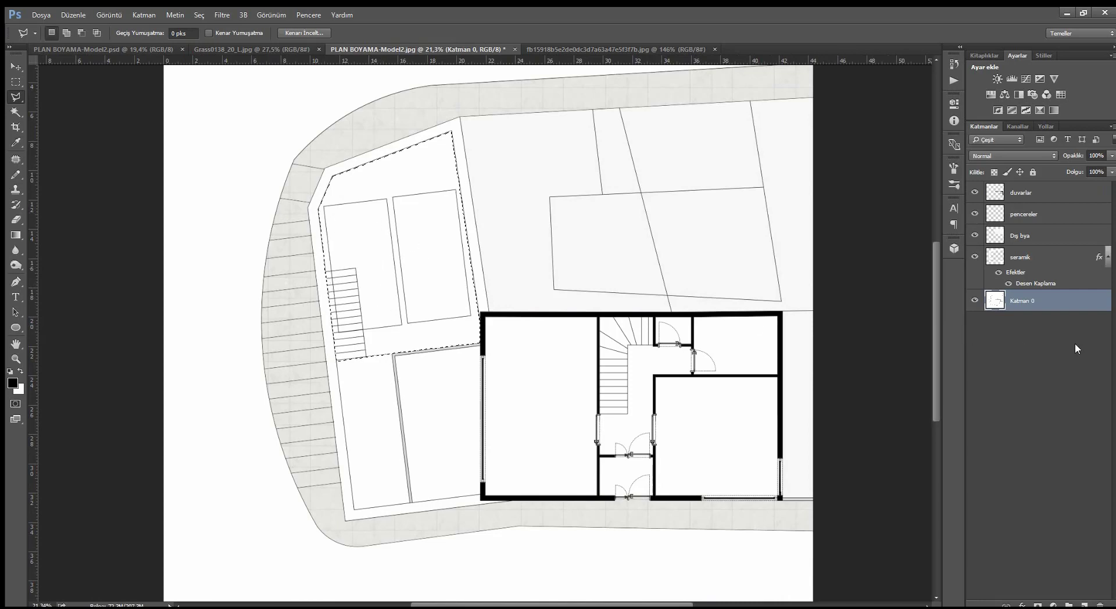
# Copy the parking area to a new layer named seramik koyu with a tile Pattern Overlay.
pyautogui.hotkey('ctrl', 'j')
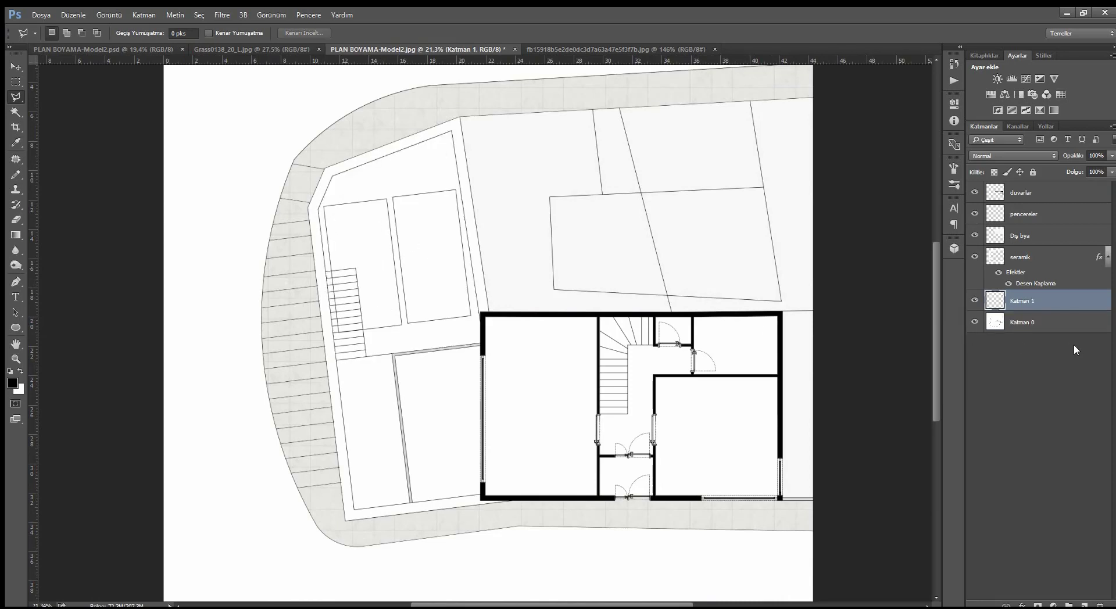
pyautogui.doubleClick(1025, 301)
pyautogui.write('serami')
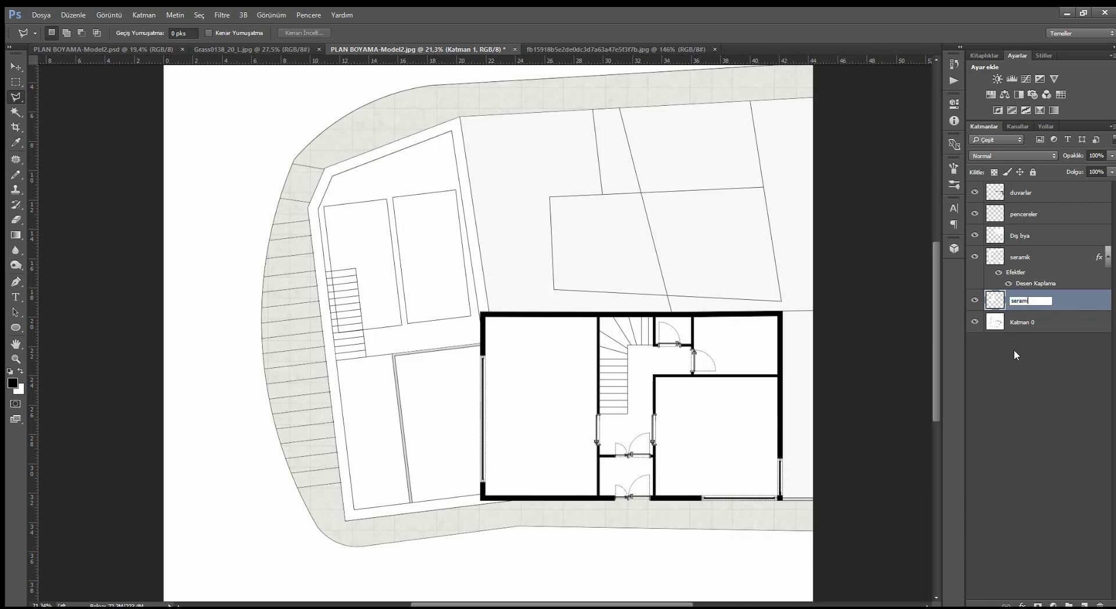
pyautogui.write('k koyu')
pyautogui.press('Return')
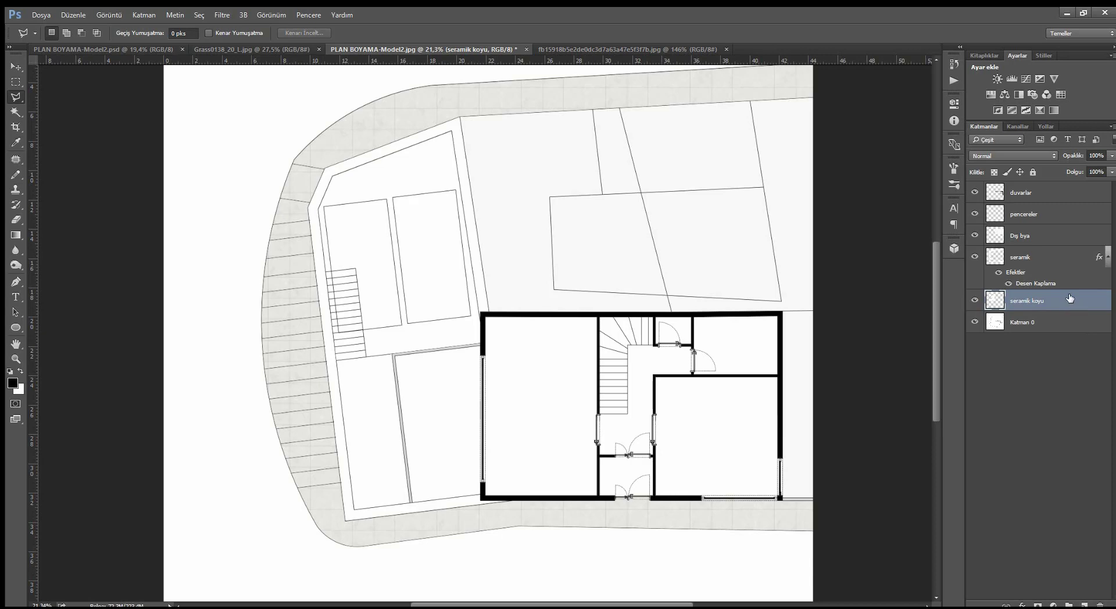
pyautogui.doubleClick(1070, 297)
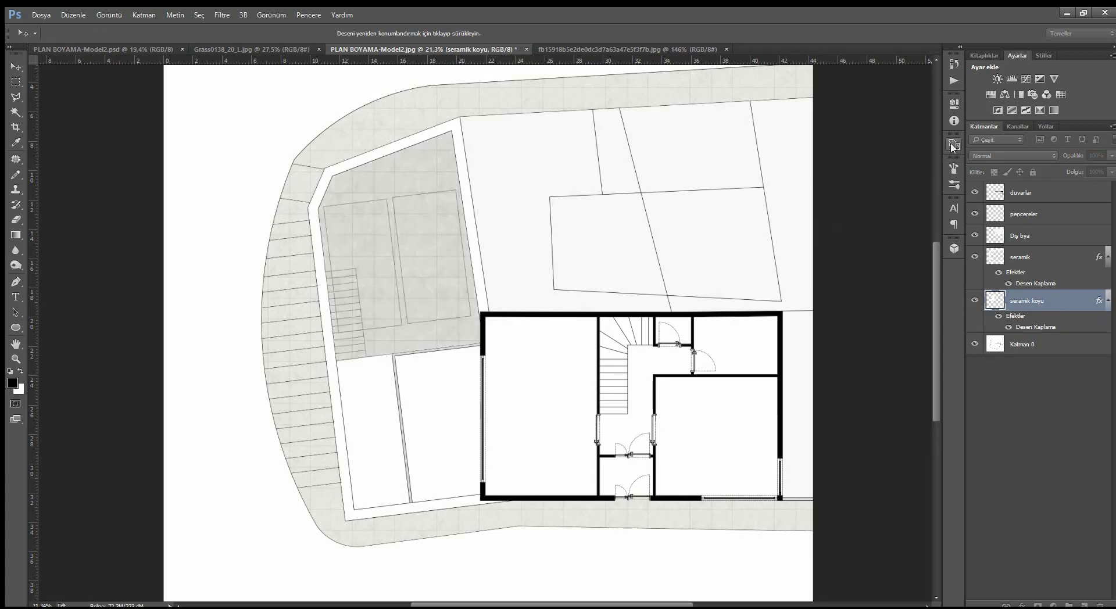
pyautogui.press('l')
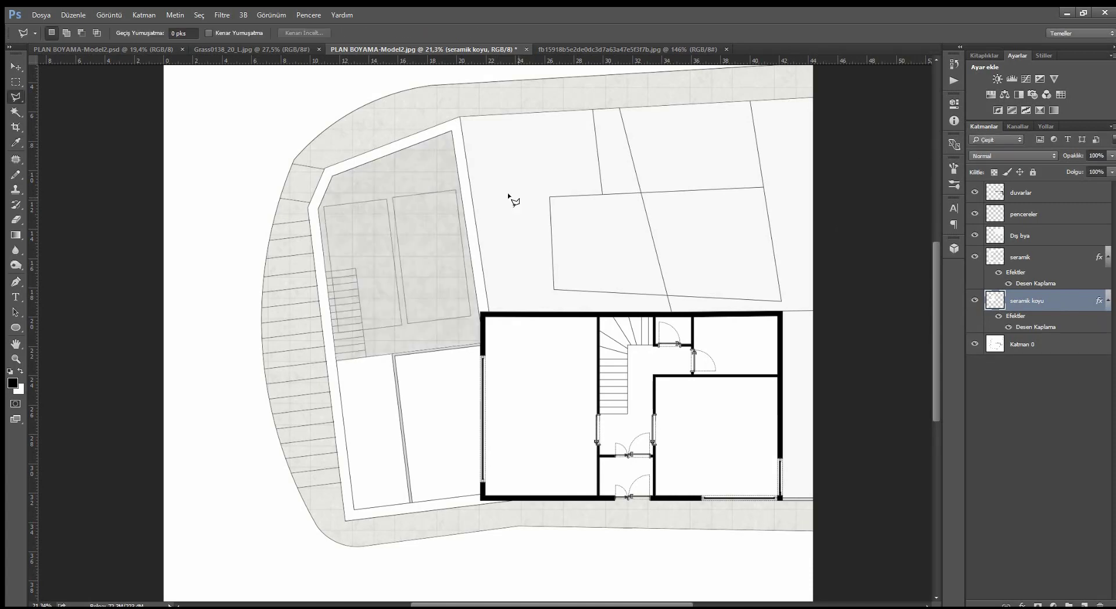
# Compare with the coloured reference plan and finish the dark ceramic pattern adjustment.
pyautogui.scroll(2, 393, 267)
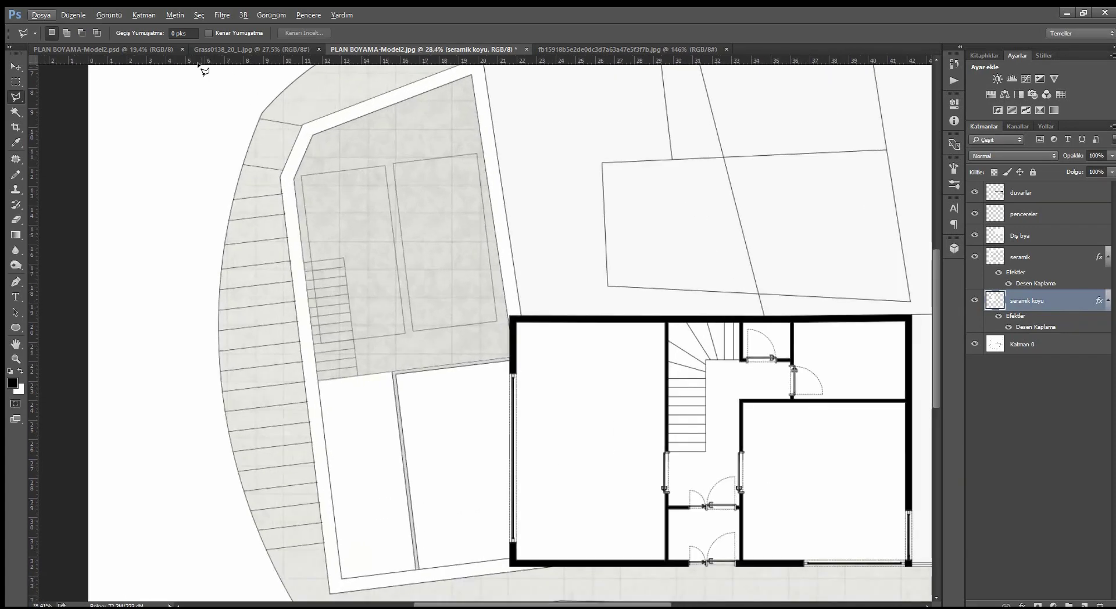
pyautogui.click(137, 49)
pyautogui.scroll(1, 392, 257)
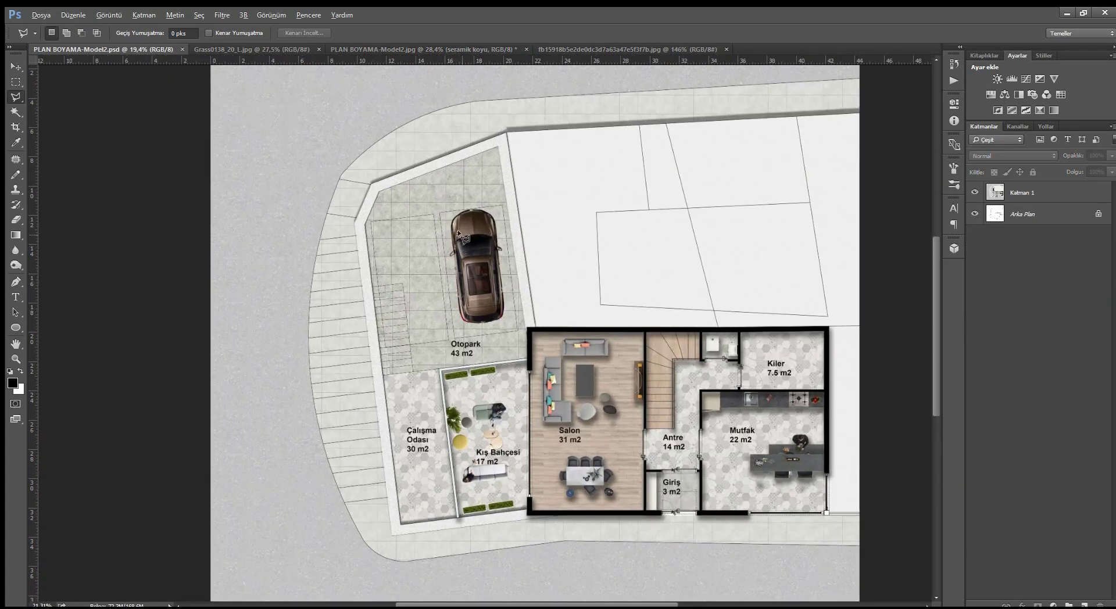
pyautogui.scroll(1, 458, 229)
pyautogui.scroll(-1, 497, 227)
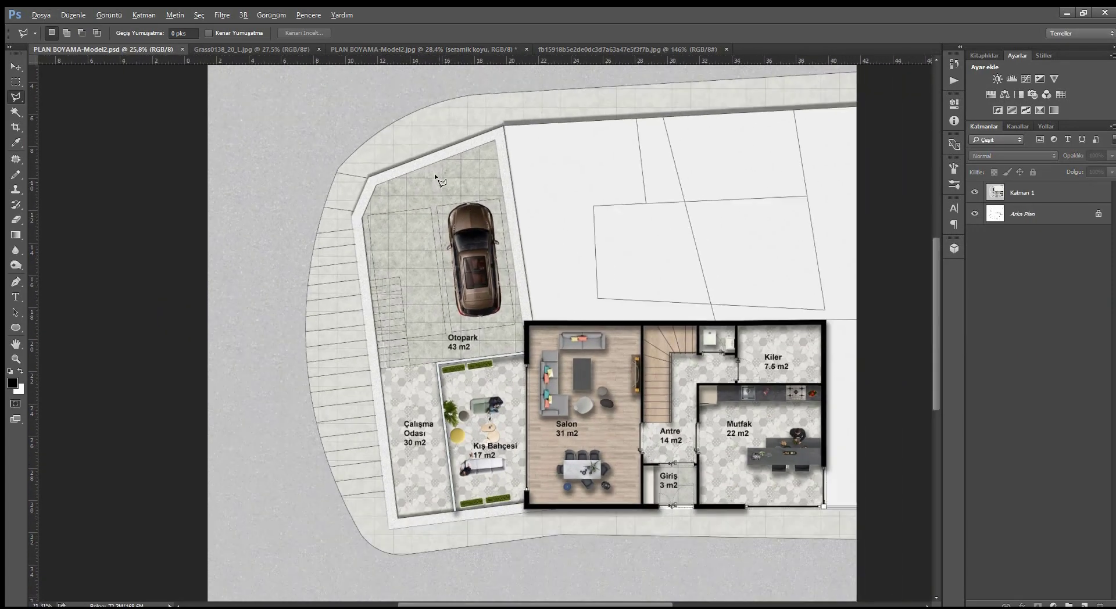
pyautogui.click(350, 46)
pyautogui.scroll(-1, 449, 217)
pyautogui.scroll(-2, 448, 219)
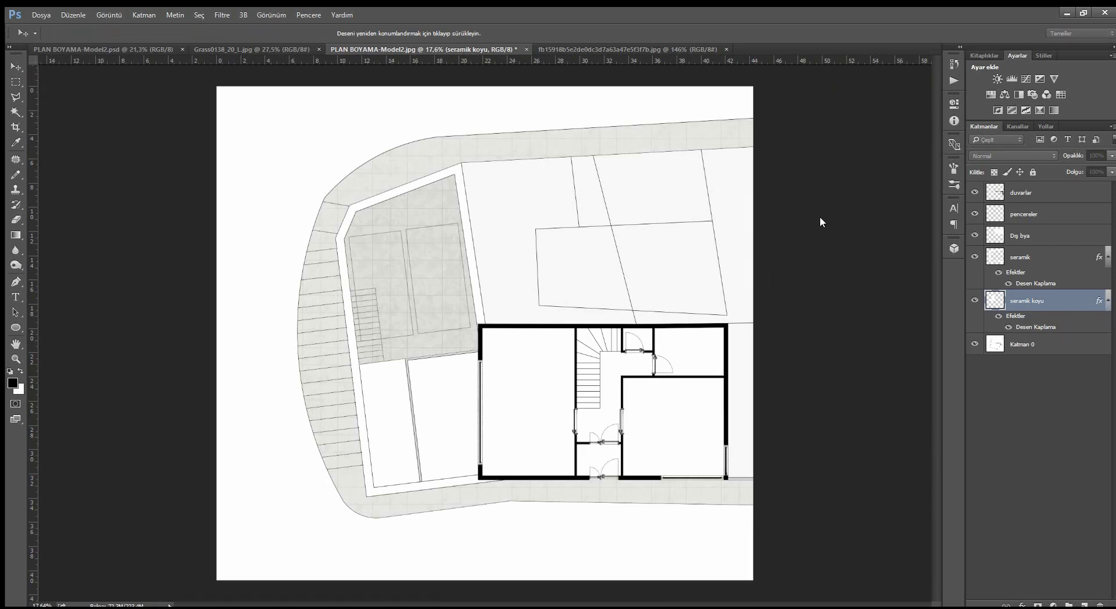
pyautogui.press('Return')
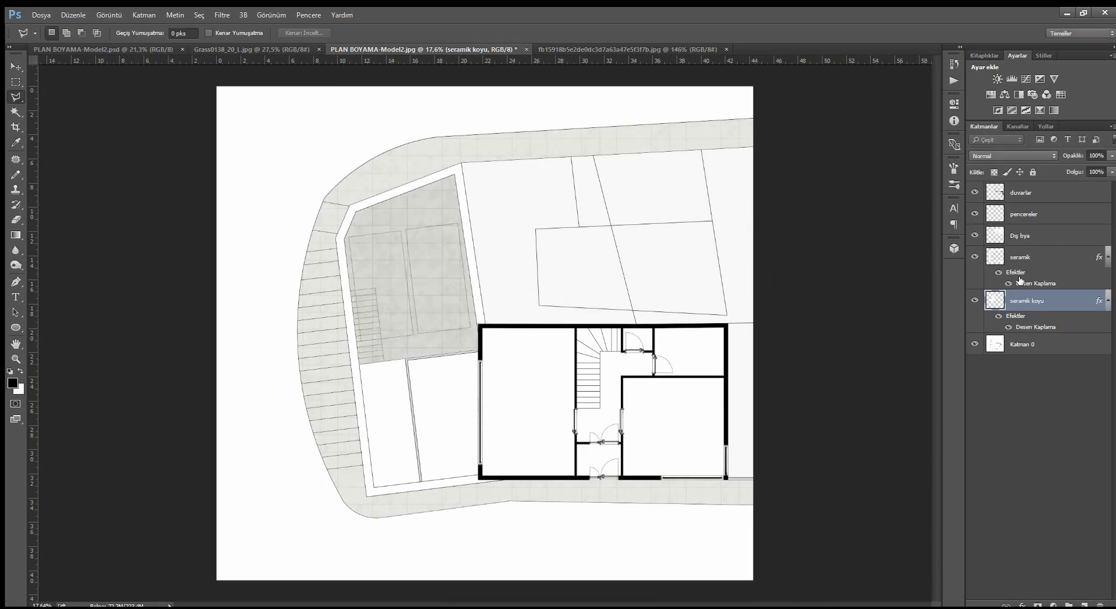
# Copy the parking border strip from Katman 0 to Katman 1 and shift its pattern fill.
pyautogui.click(1046, 349)
pyautogui.click(15, 111)
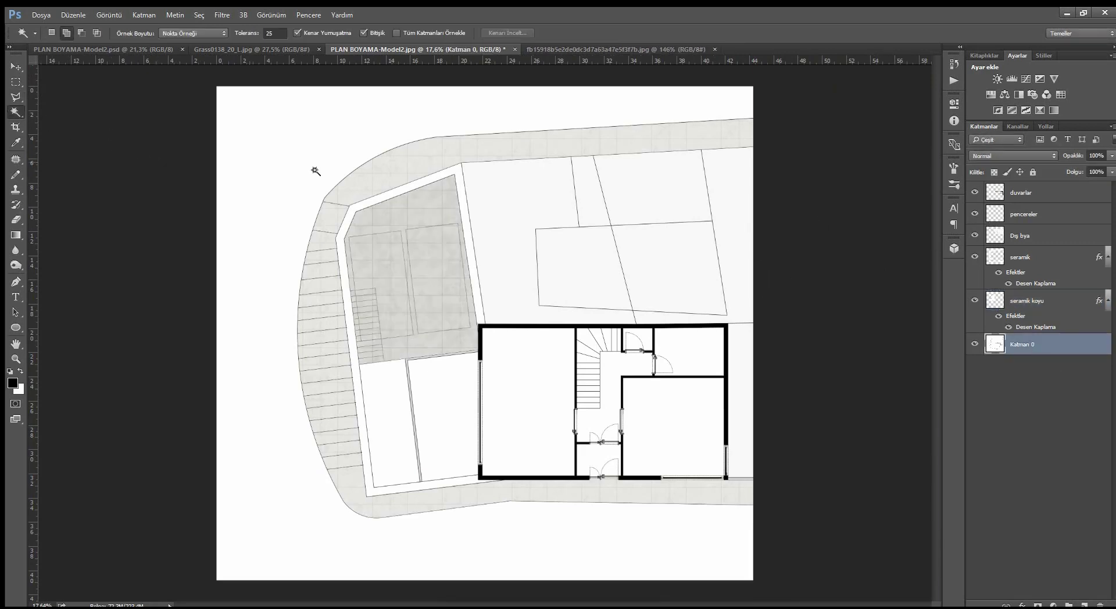
pyautogui.click(452, 178)
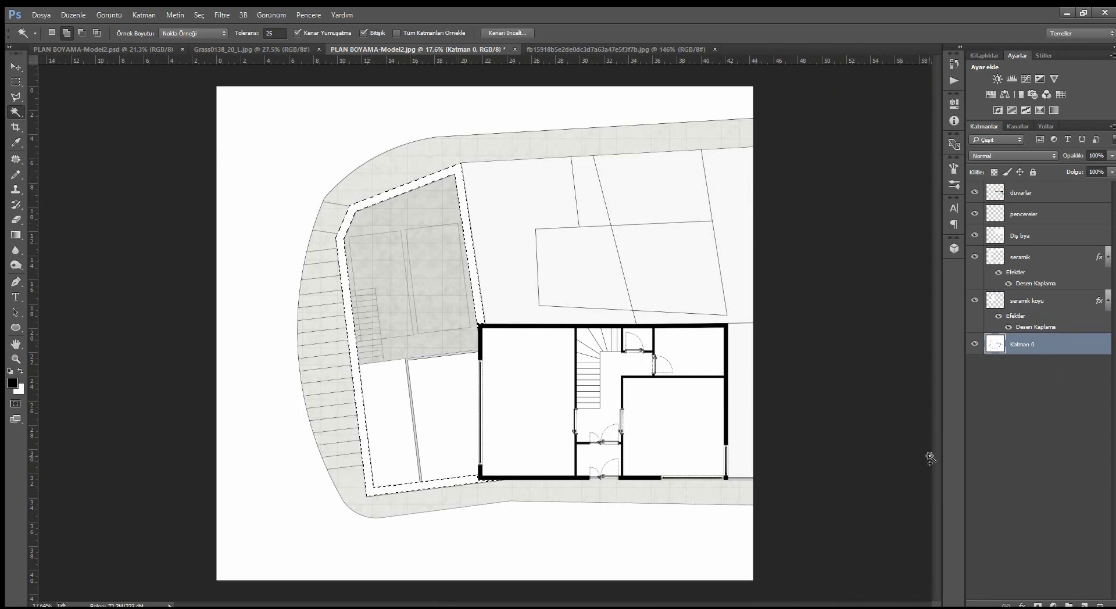
pyautogui.hotkey('ctrl', 'j')
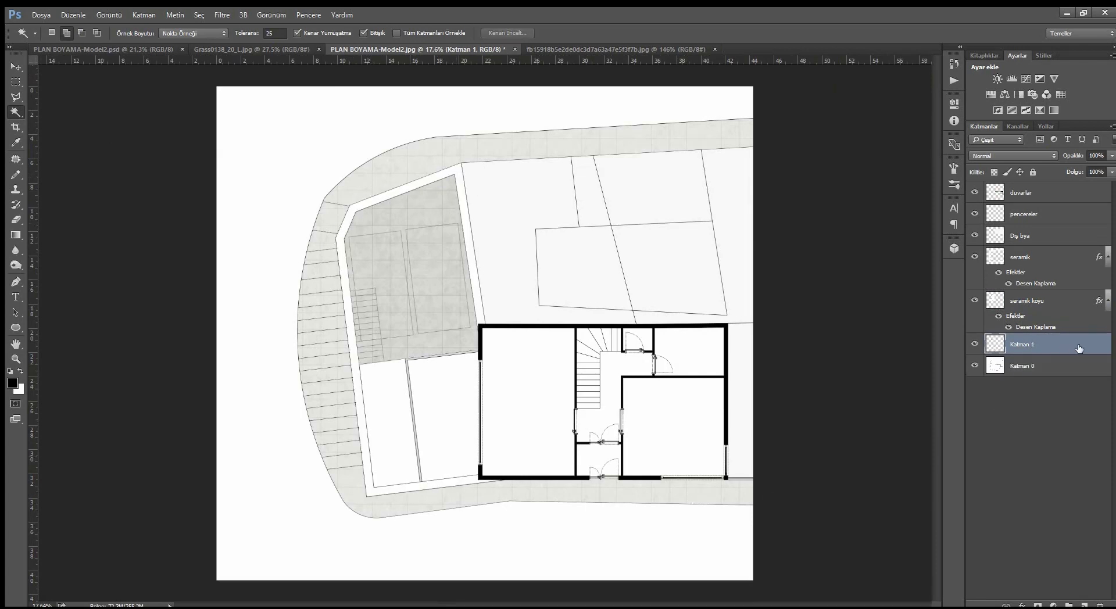
pyautogui.press('h')
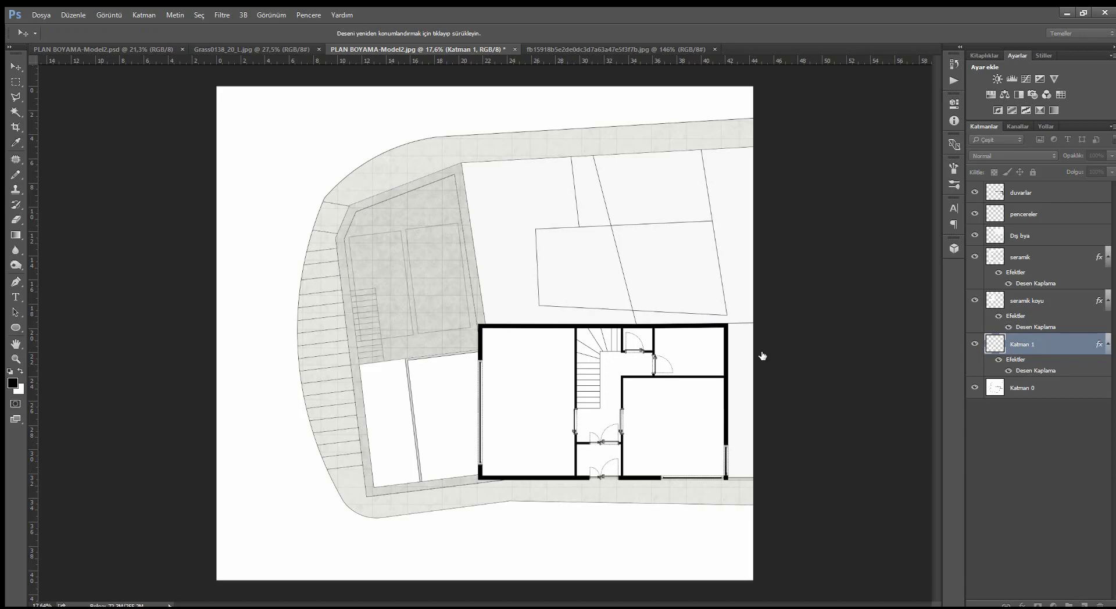
pyautogui.moveTo(743, 340); pyautogui.dragTo(719, 326)
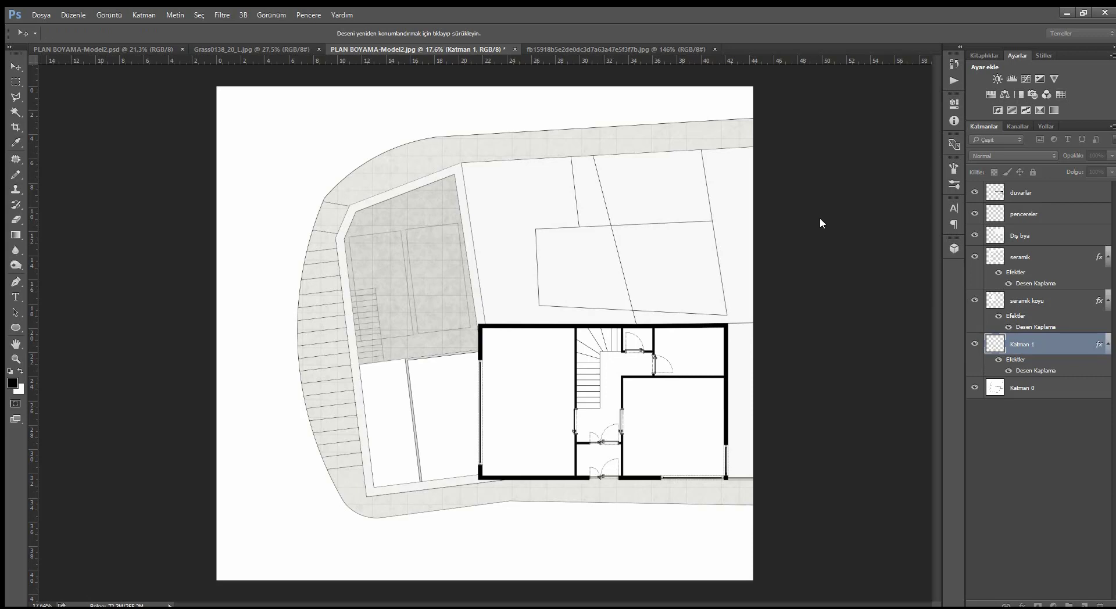
pyautogui.press('w')
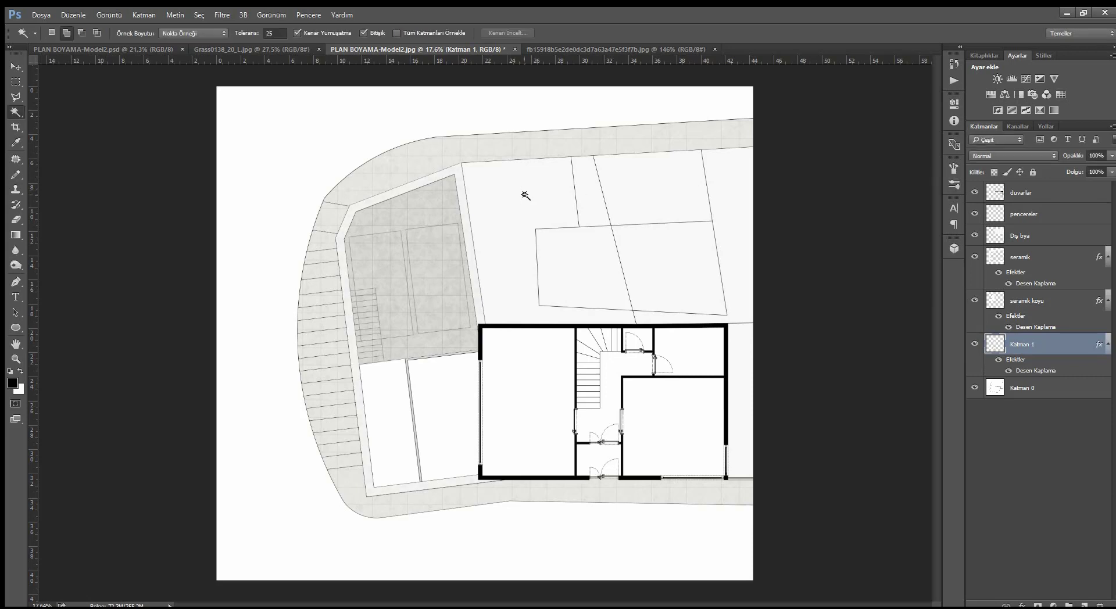
pyautogui.click(131, 49)
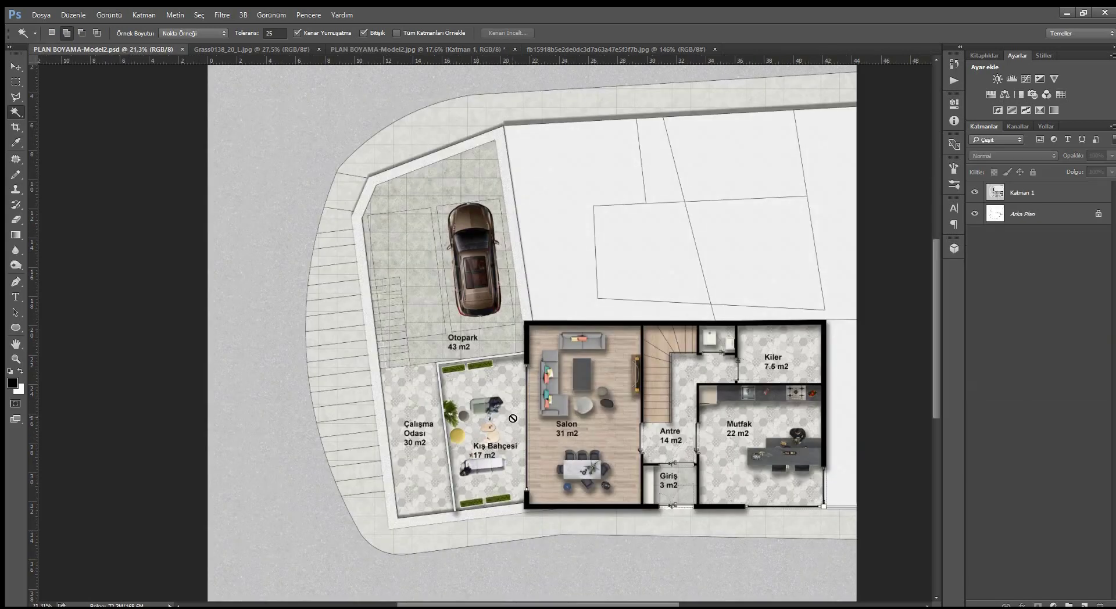
pyautogui.click(360, 45)
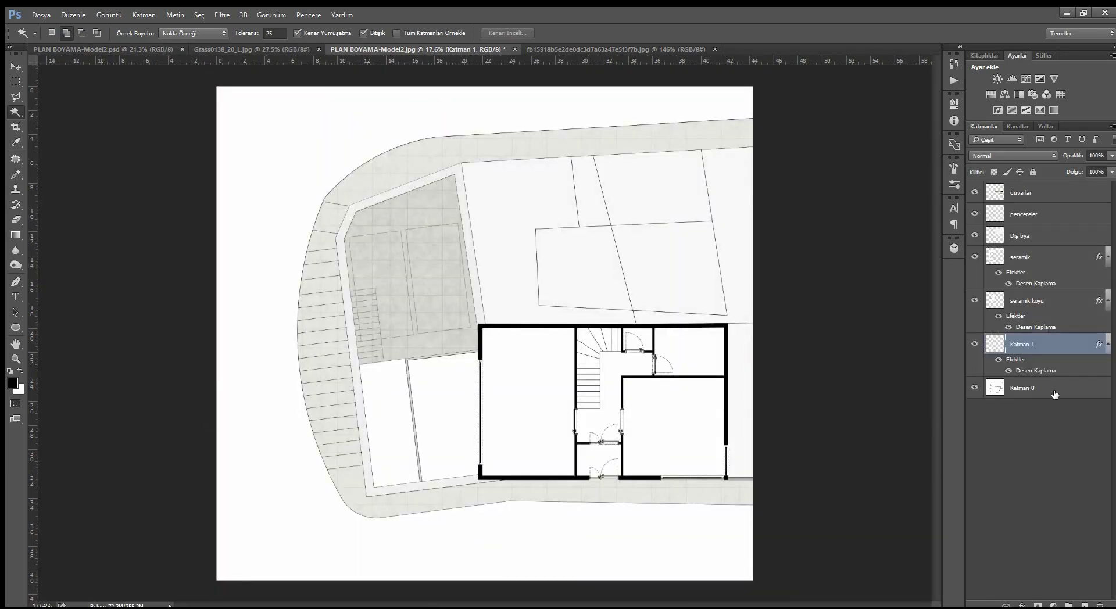
# Magic Wand-select the two left rooms, kitchen and hallway on Katman 0.
pyautogui.click(1056, 395)
pyautogui.click(443, 390)
pyautogui.click(392, 416)
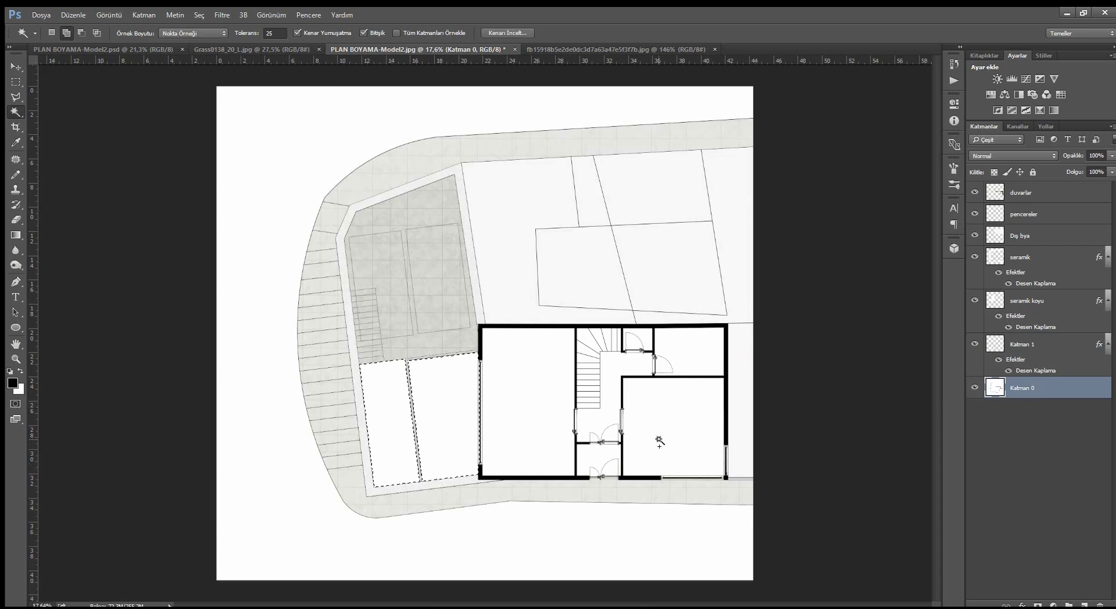
pyautogui.click(101, 46)
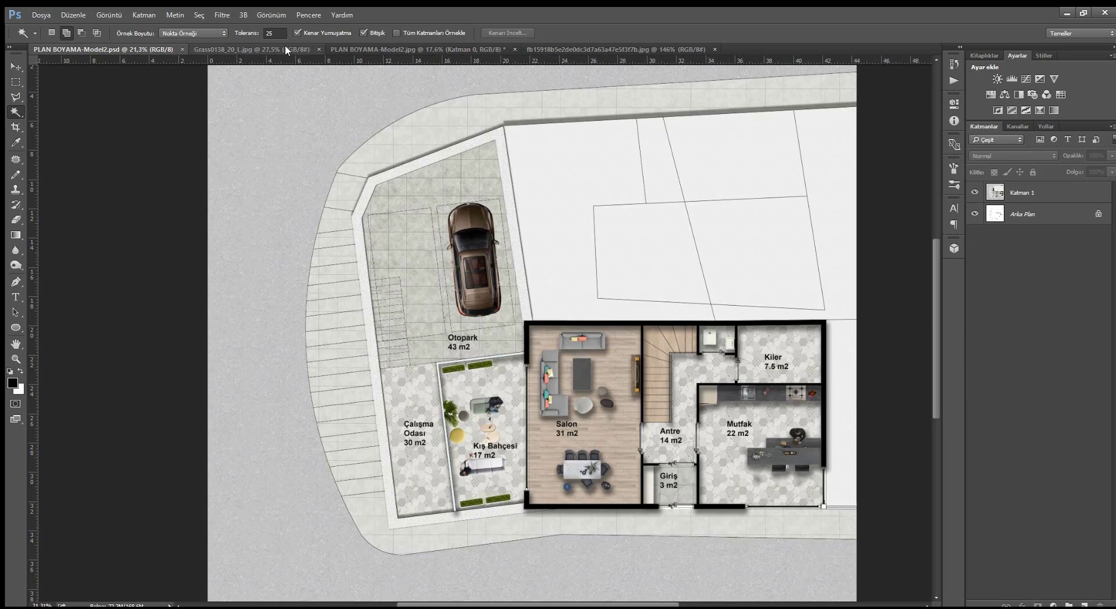
pyautogui.click(407, 49)
pyautogui.click(637, 454)
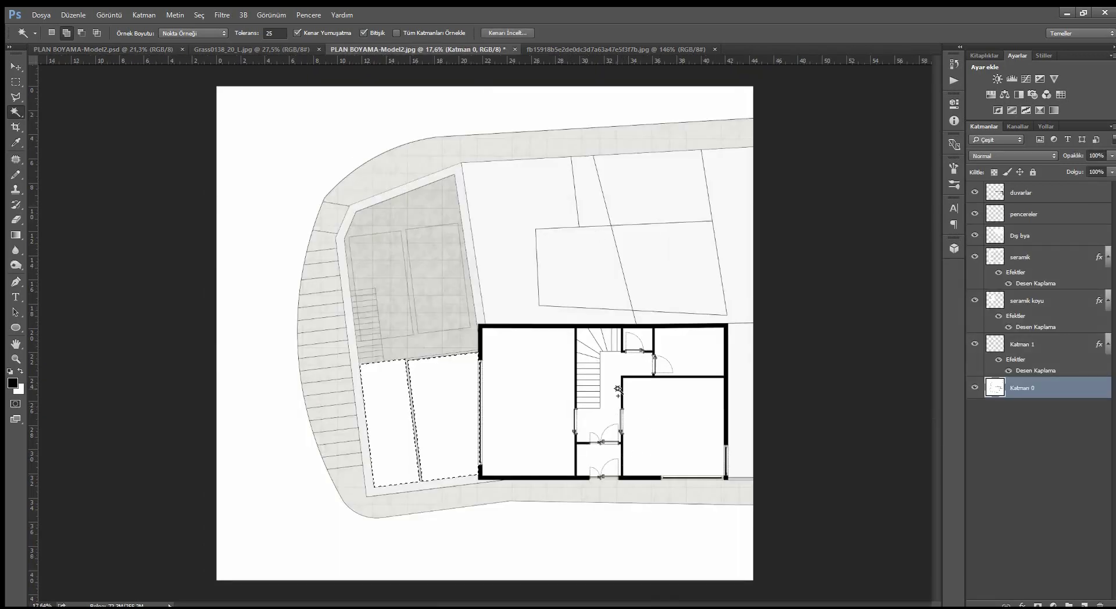
pyautogui.click(628, 370)
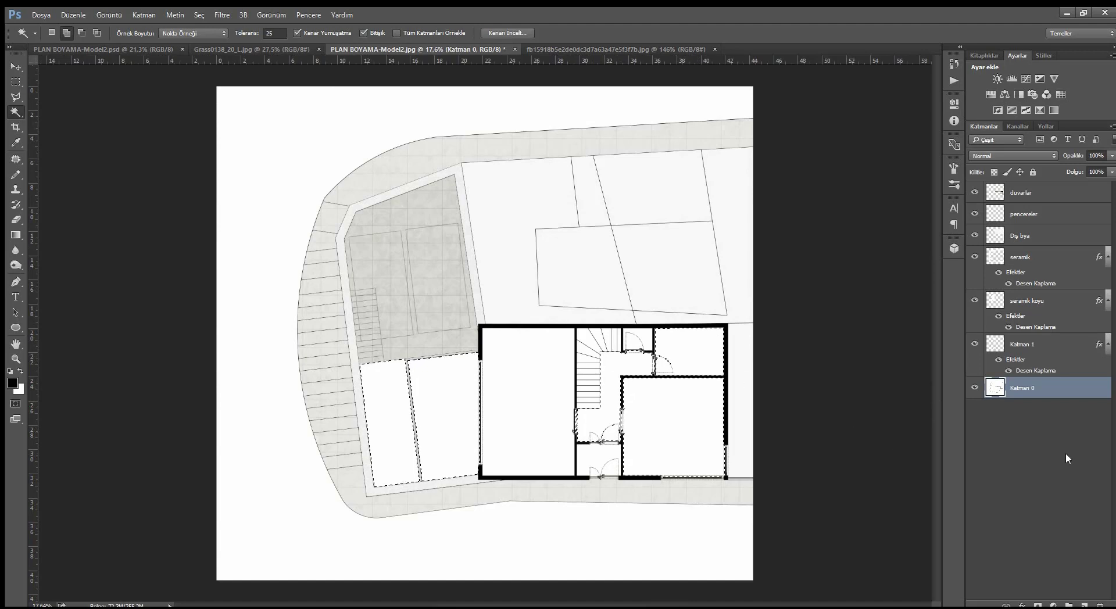
# Copy the rooms to a new layer and position its hexagonal tile pattern overlay.
pyautogui.hotkey('ctrl', 'j')
pyautogui.press('h')
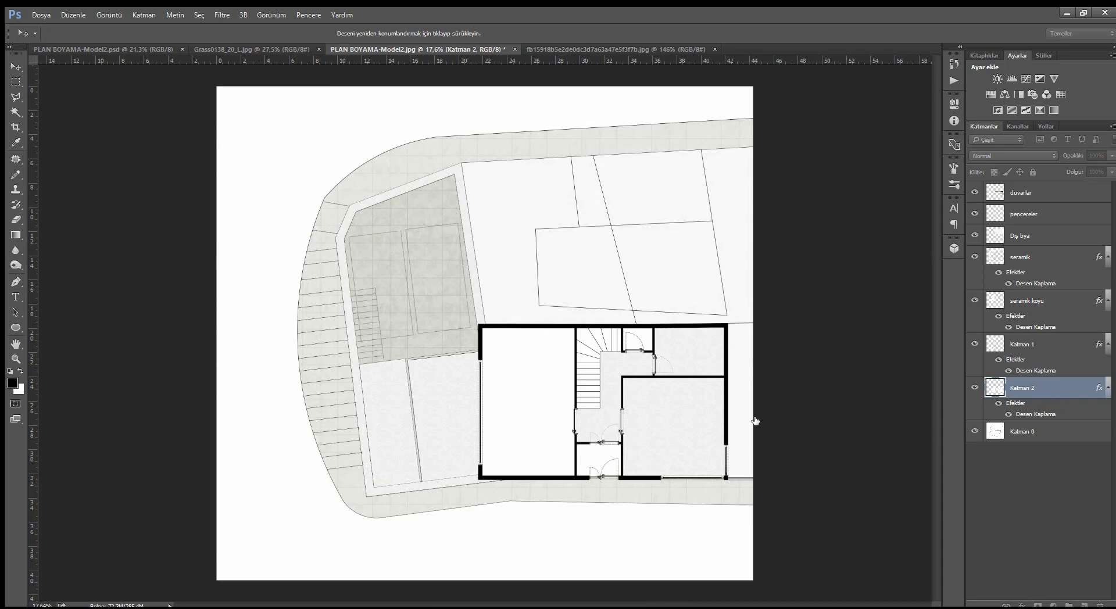
pyautogui.moveTo(750, 369); pyautogui.dragTo(895, 279)
pyautogui.moveTo(812, 213); pyautogui.dragTo(821, 209)
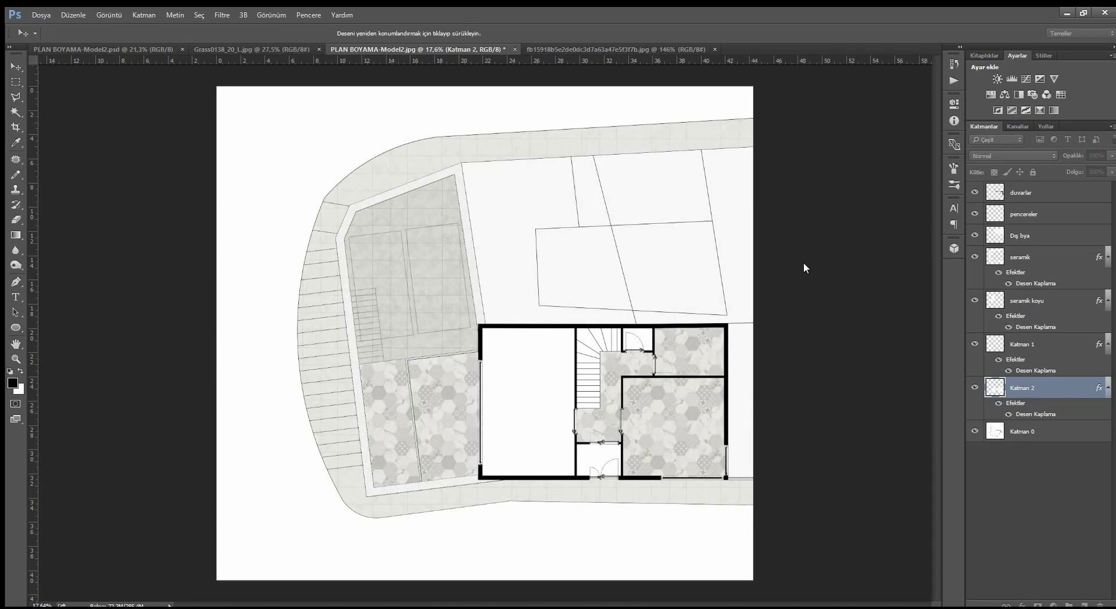
pyautogui.moveTo(804, 268); pyautogui.dragTo(812, 259)
pyautogui.press('Return')
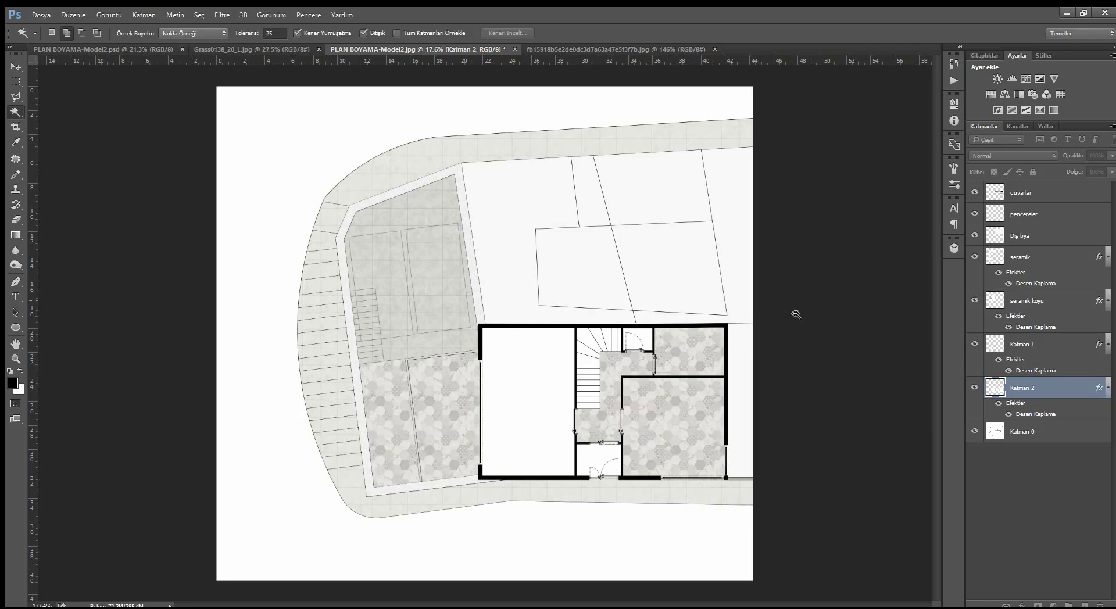
# Create the empty layer Katman 3 above Katman 0 and pick the dark ceramic layer.
pyautogui.click(1035, 434)
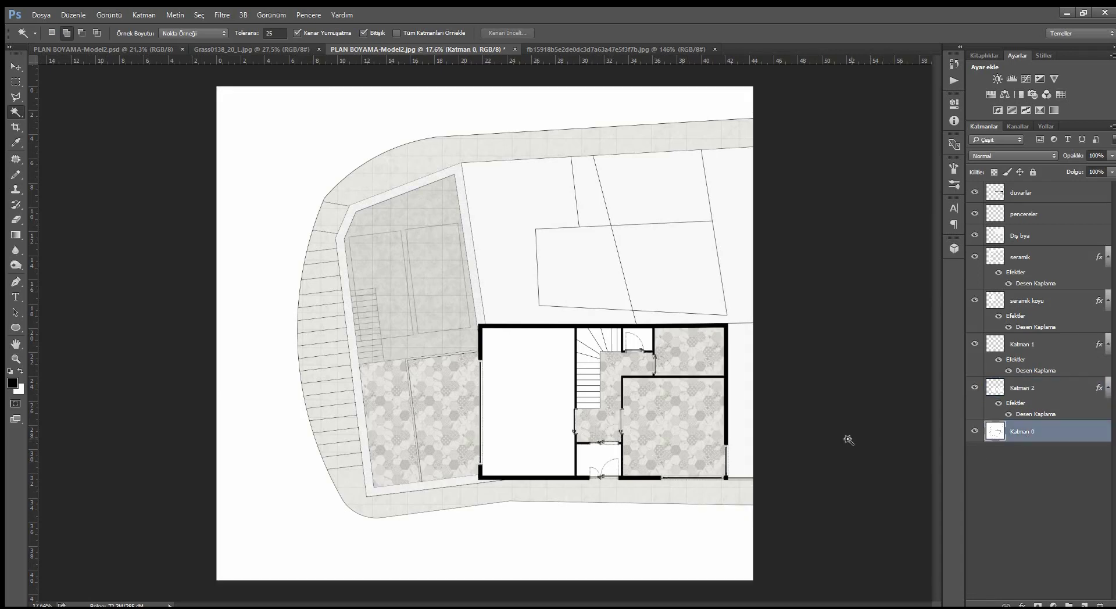
pyautogui.click(603, 454)
pyautogui.hotkey('ctrl', 'j')
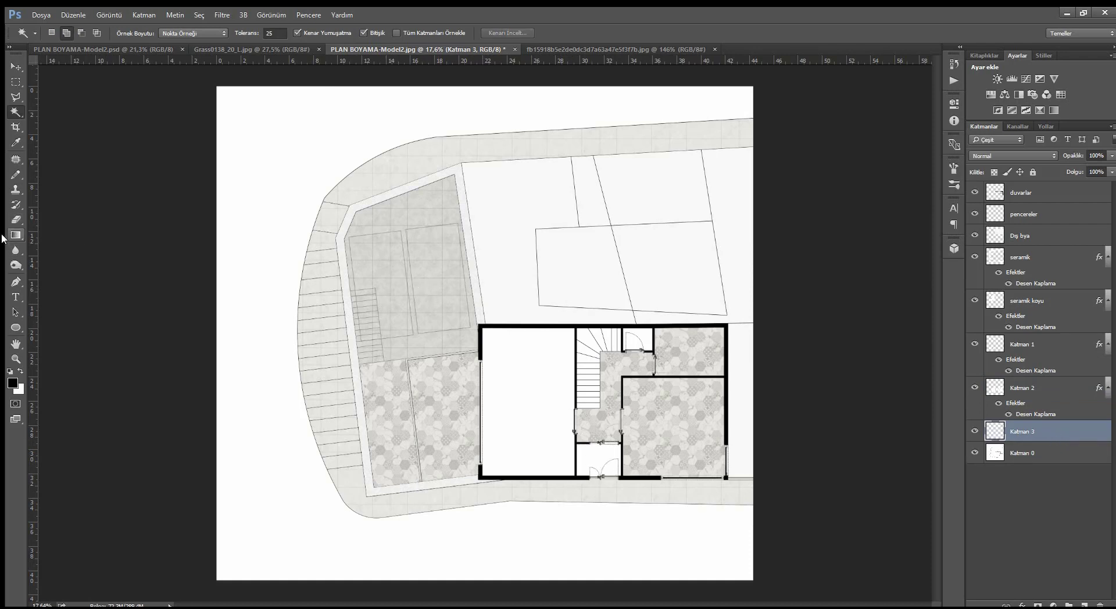
pyautogui.click(15, 66)
pyautogui.keyDown('ctrl'); pyautogui.click(410, 268); pyautogui.keyUp('ctrl')
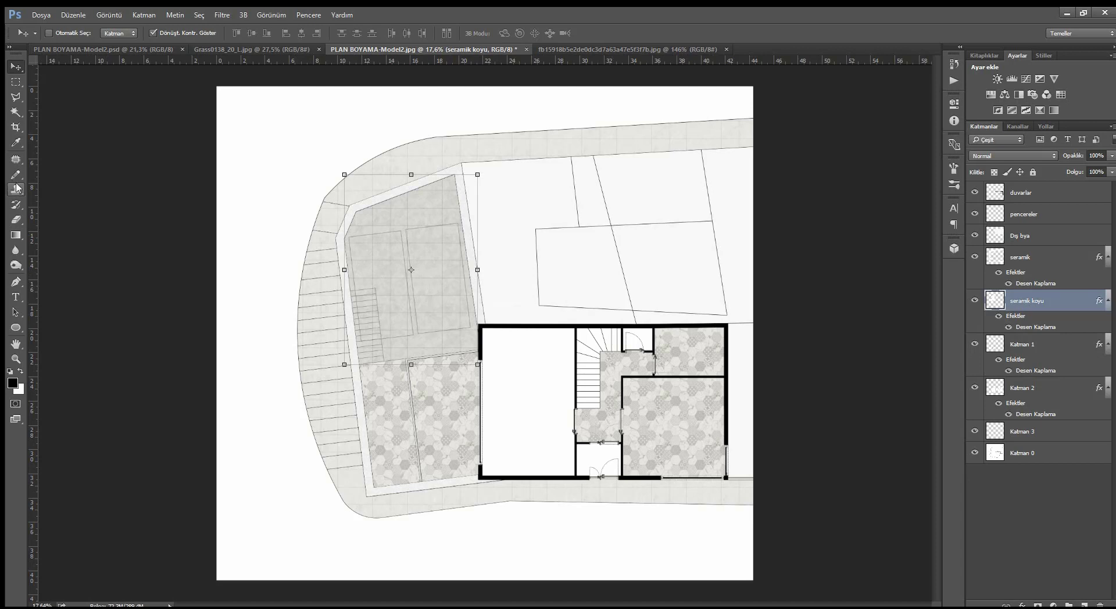
# Select the Giriş entrance room on Katman 3 and ready the Clone Stamp from the dark ceramic layer.
pyautogui.click(1056, 433)
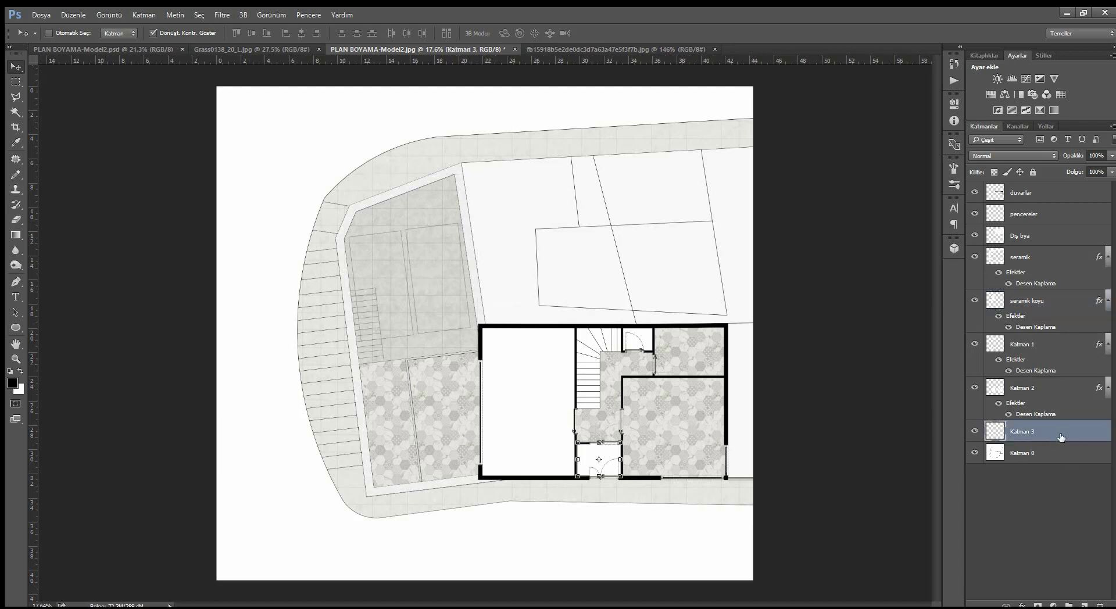
pyautogui.click(16, 111)
pyautogui.click(599, 459)
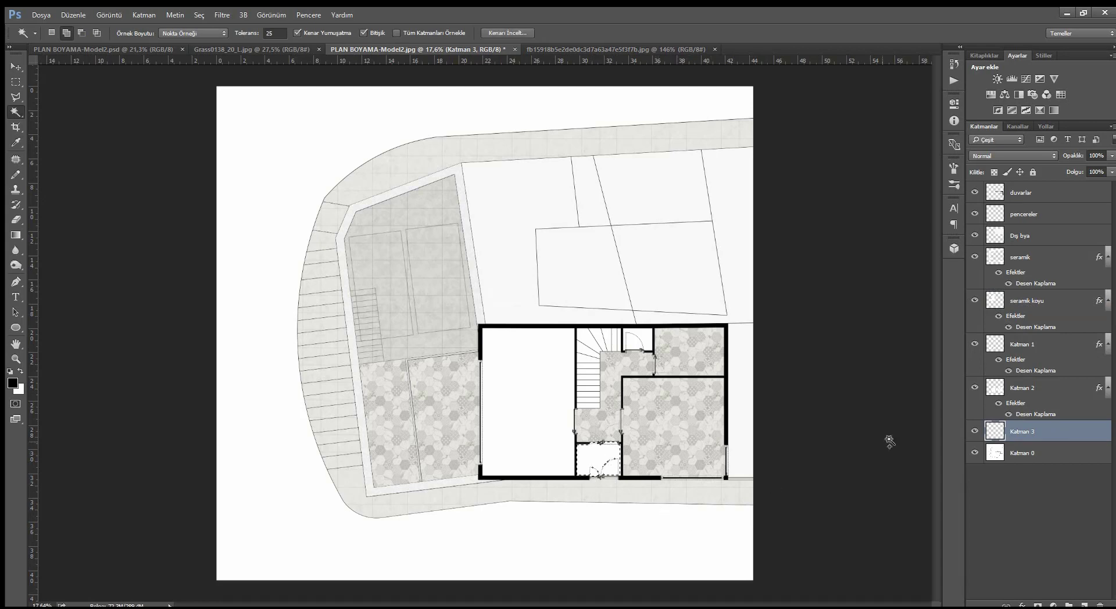
pyautogui.click(16, 189)
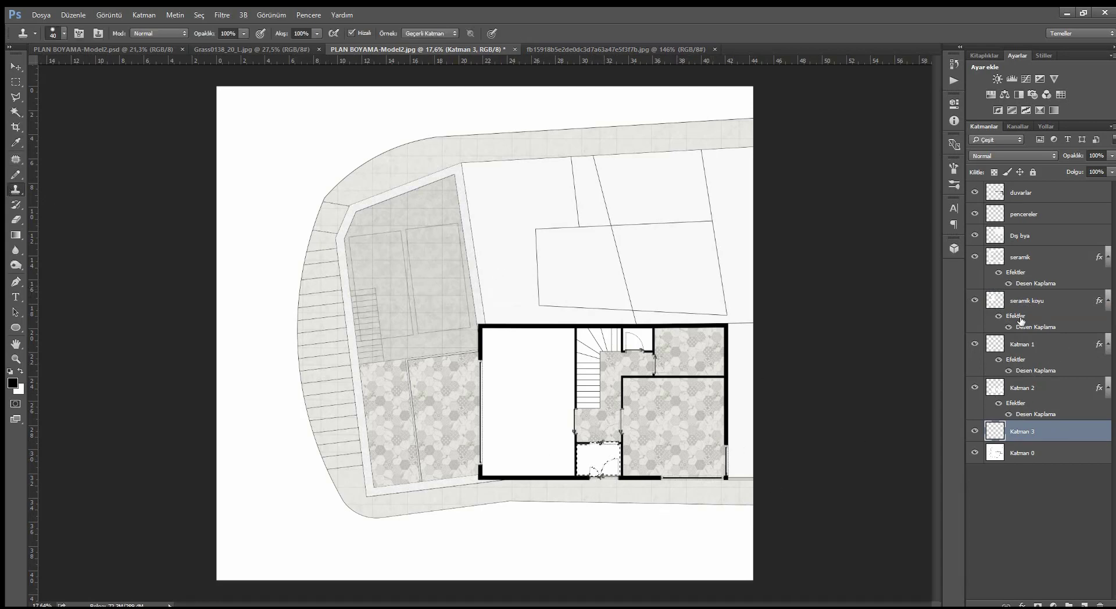
pyautogui.click(1059, 306)
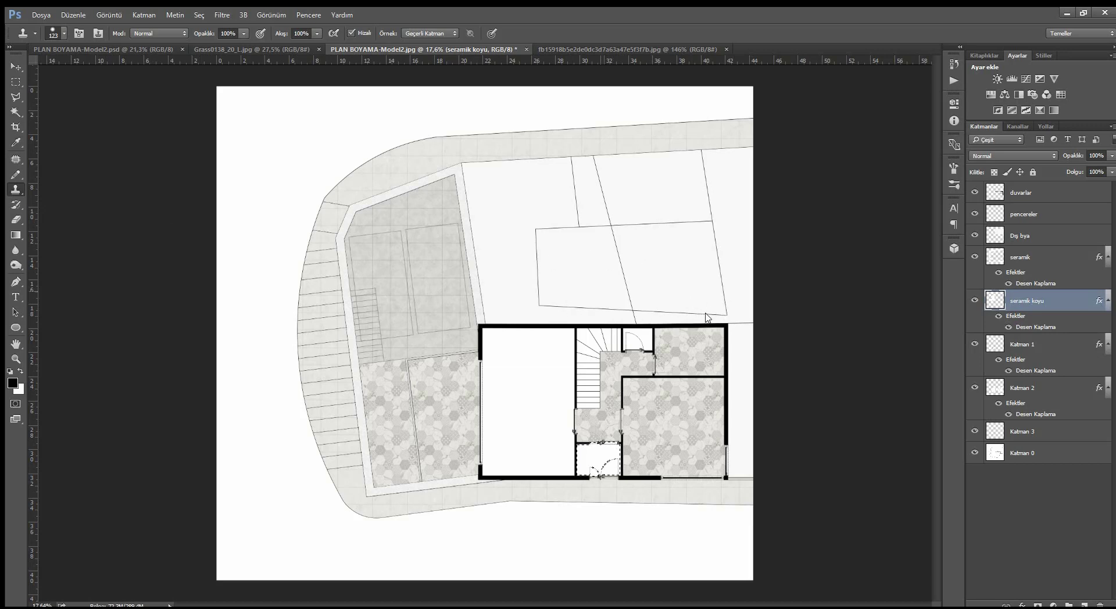
# Undo the entrance room's cloned fill and sample the grey paving as a new clone source.
pyautogui.press(']')
pyautogui.press(']')
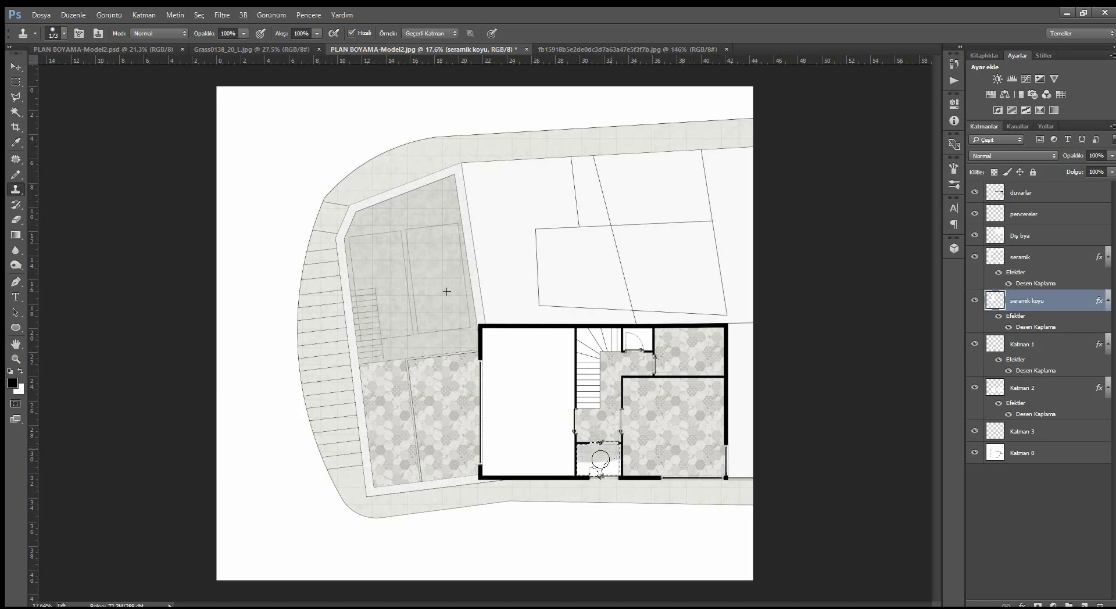
pyautogui.hotkey('ctrl', 'alt', 'z')
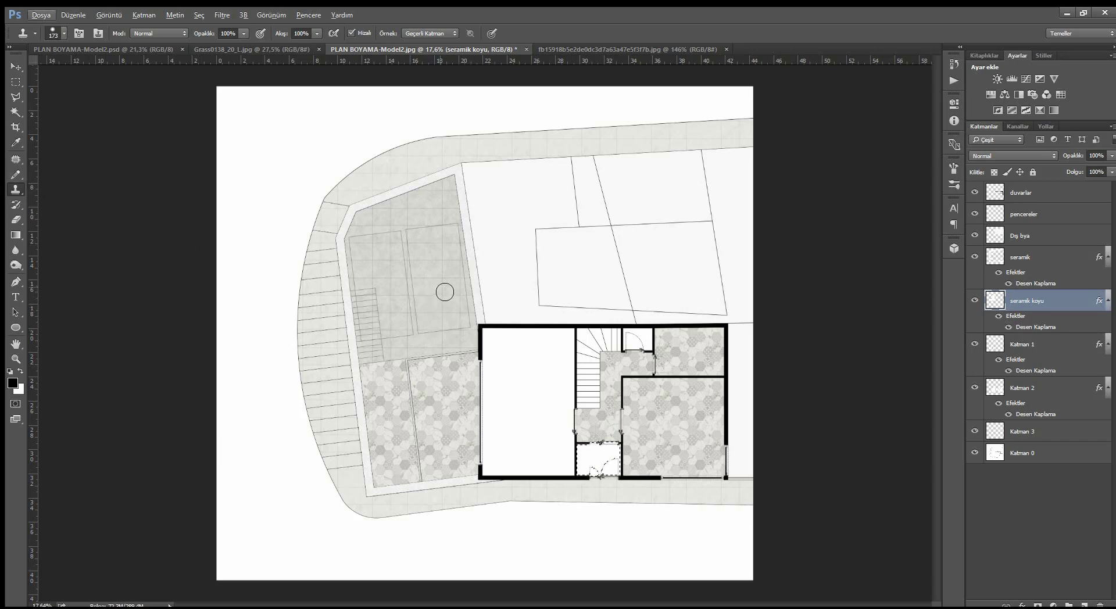
pyautogui.press('alt')
pyautogui.keyDown('alt'); pyautogui.click(444, 278); pyautogui.keyUp('alt')
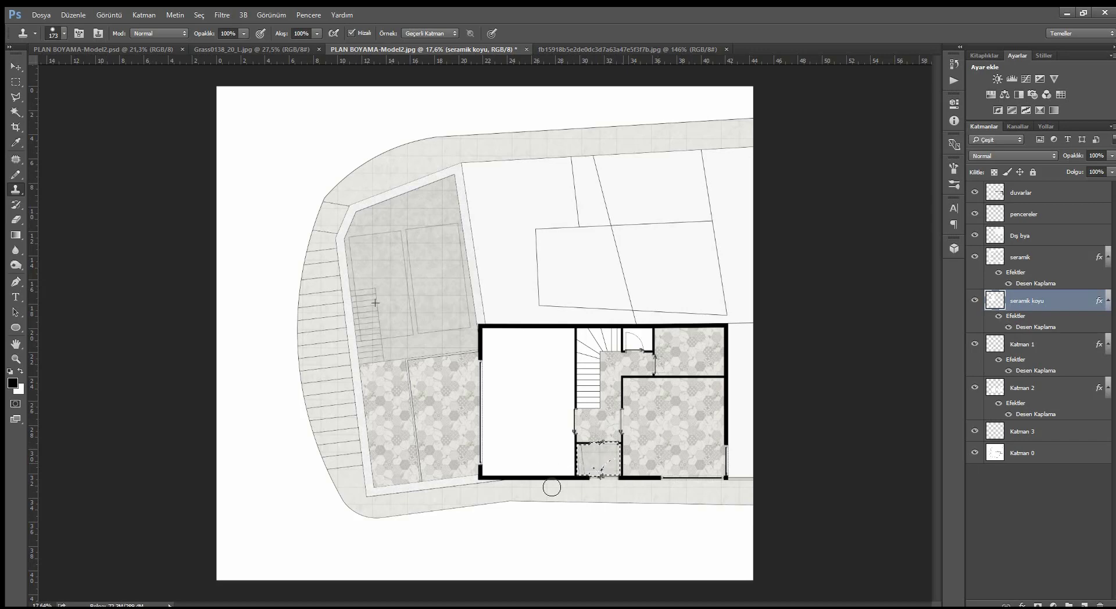
pyautogui.scroll(3, 573, 475)
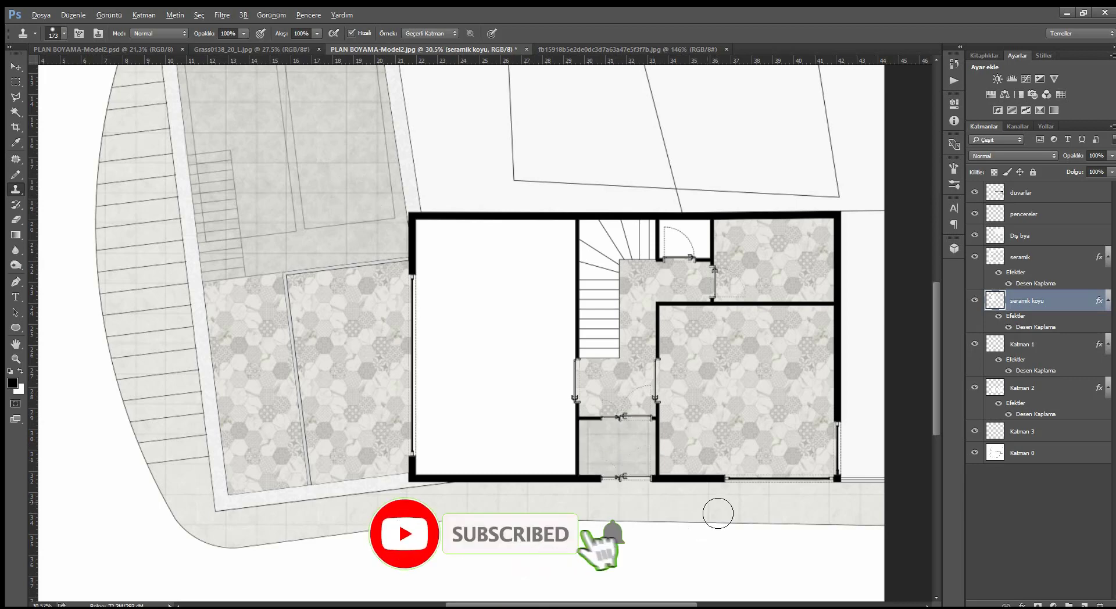
pyautogui.scroll(-3, 709, 503)
pyautogui.scroll(1, 544, 444)
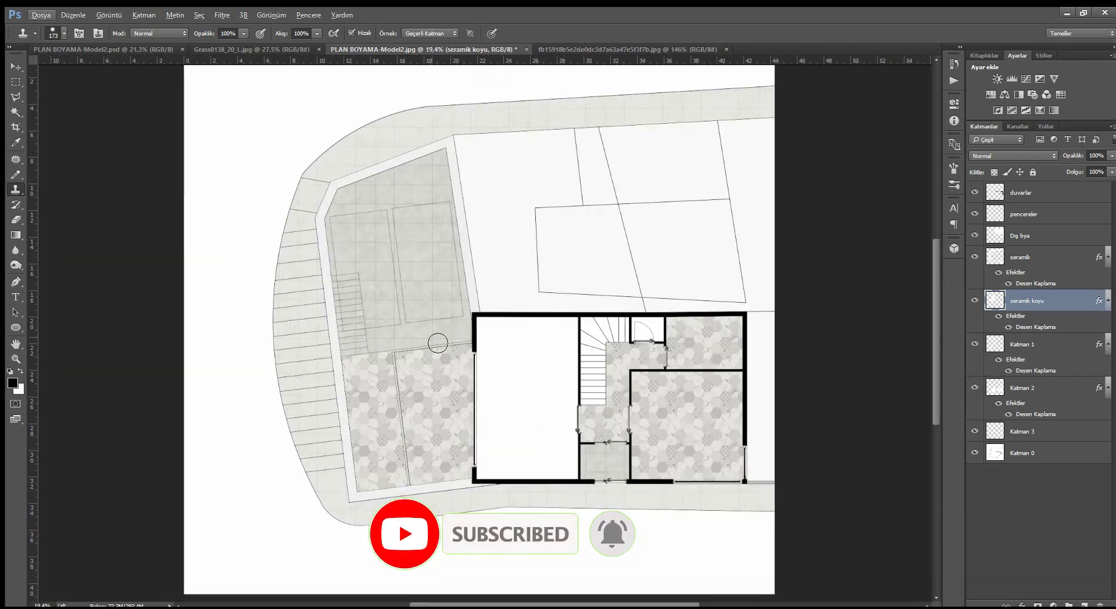
pyautogui.click(1030, 454)
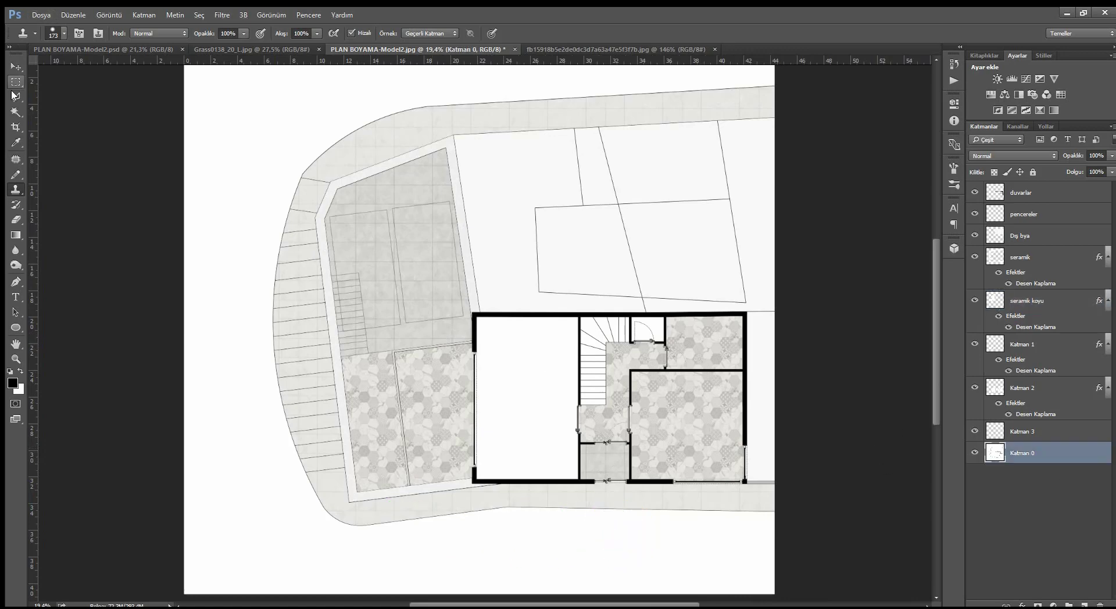
# Magic Wand the empty living room after checking the coloured reference and grass texture.
pyautogui.click(16, 112)
pyautogui.click(531, 471)
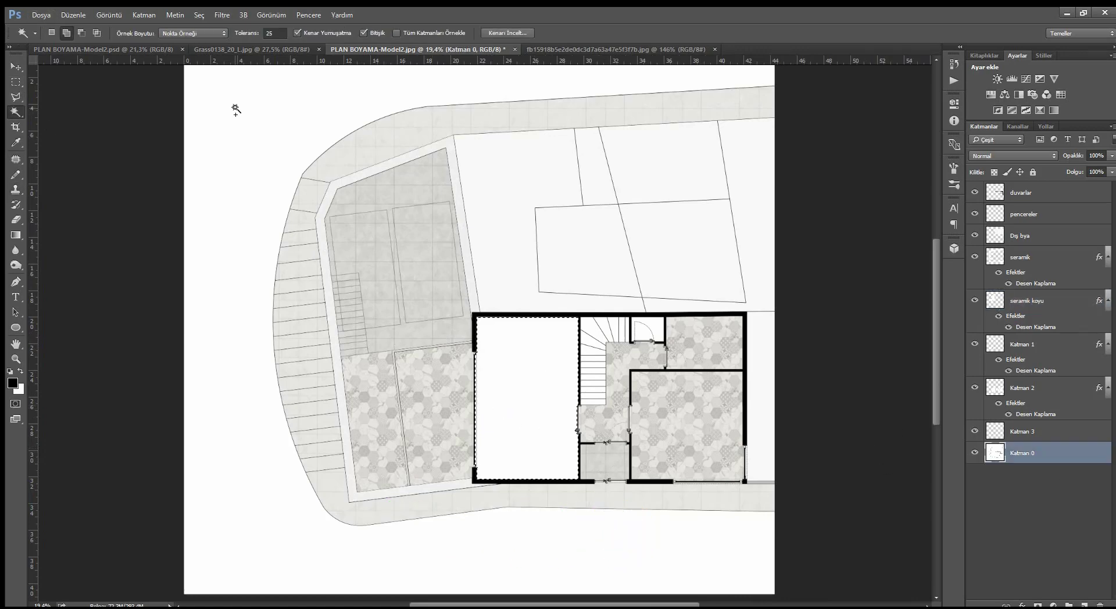
pyautogui.click(130, 53)
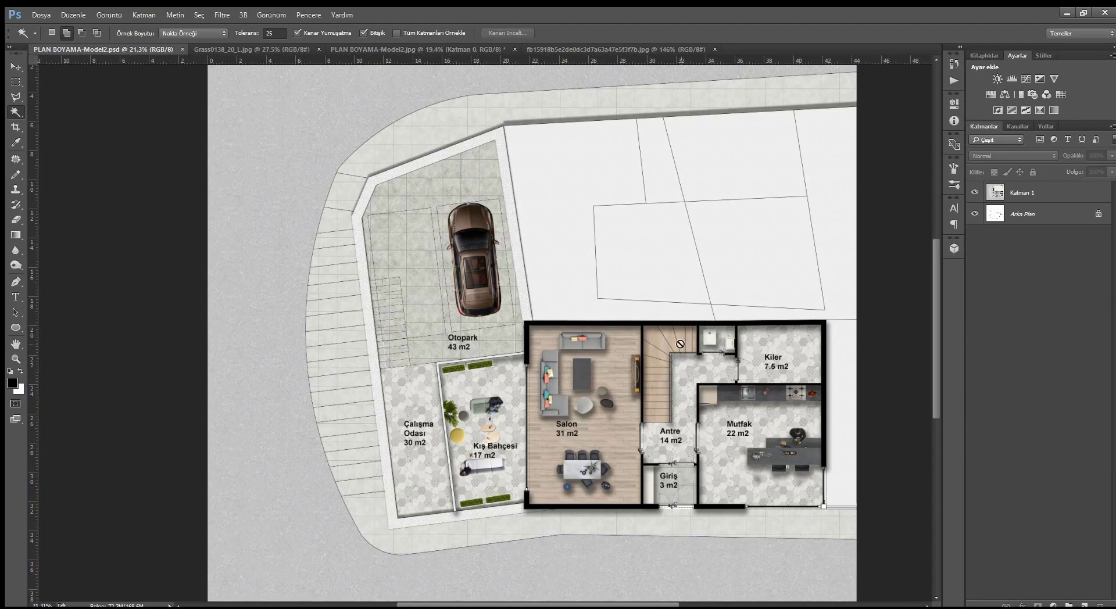
pyautogui.click(274, 47)
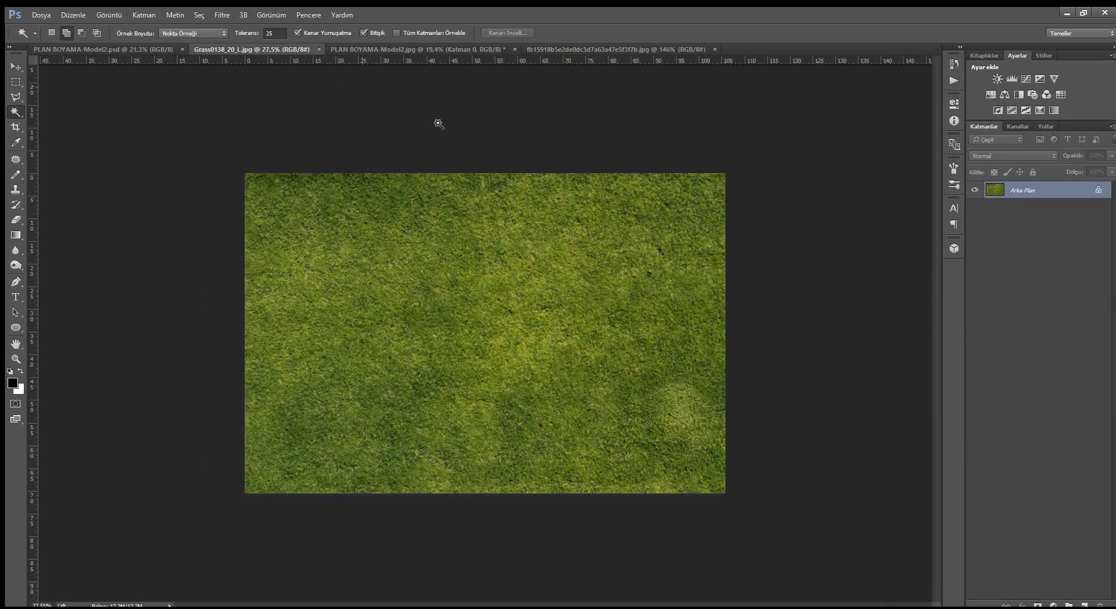
pyautogui.click(386, 51)
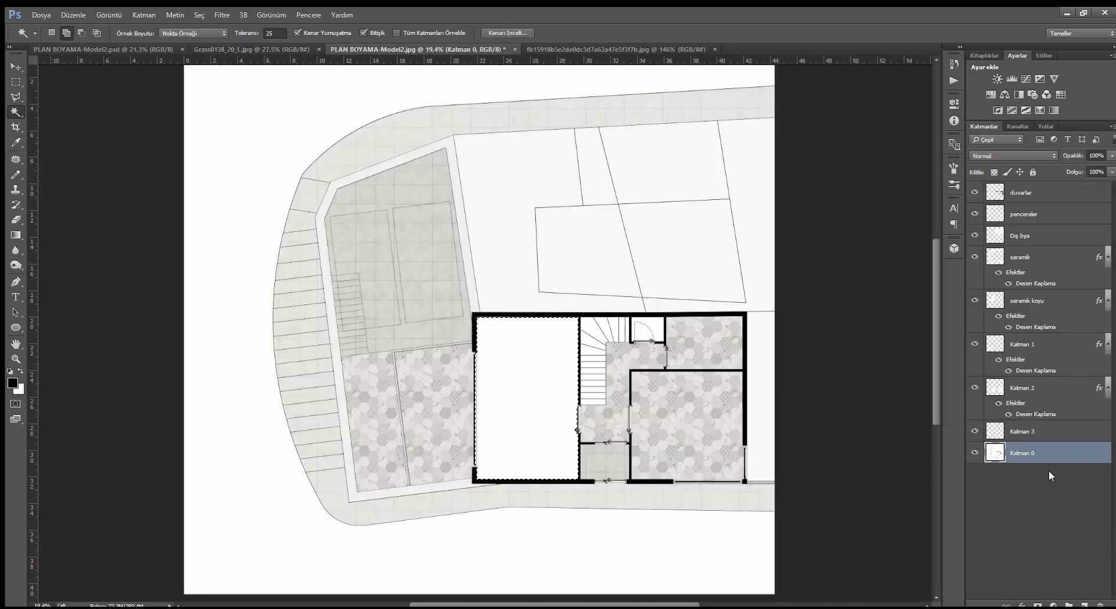
# Copy the living room onto its own layer and position its wood-plank pattern.
pyautogui.hotkey('ctrl', 'j')
pyautogui.press('space')
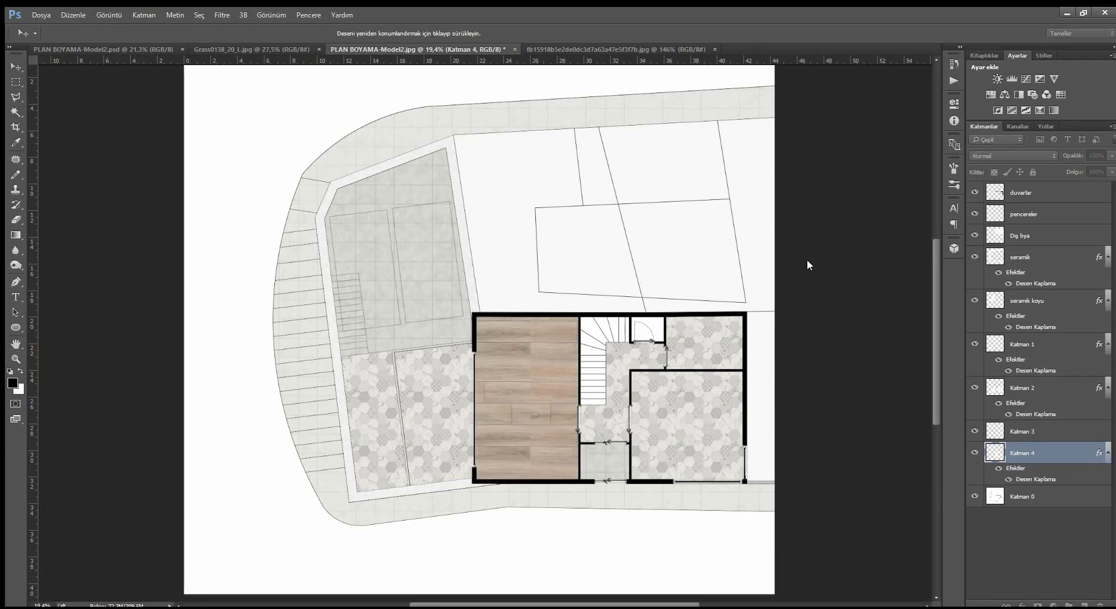
pyautogui.moveTo(805, 261)
pyautogui.mouseDown()
pyautogui.moveTo(785, 264)
pyautogui.moveTo(820, 288)
pyautogui.mouseUp()
pyautogui.moveTo(820, 215); pyautogui.dragTo(816, 216)
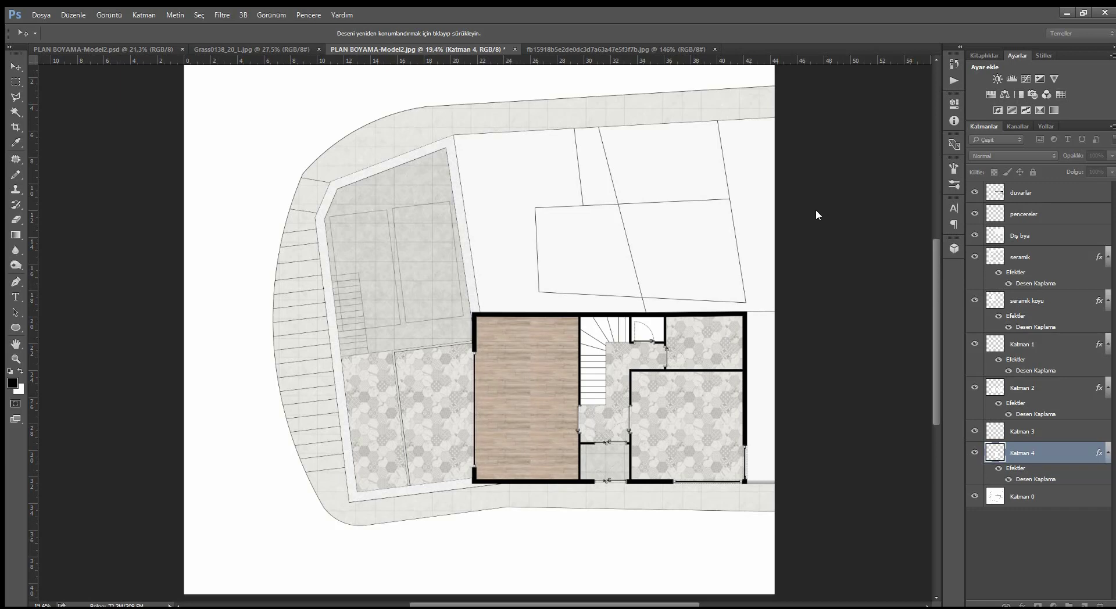
# Select every stair step on Katman 0 and copy them to a new layer for a wood overlay.
pyautogui.press('Return')
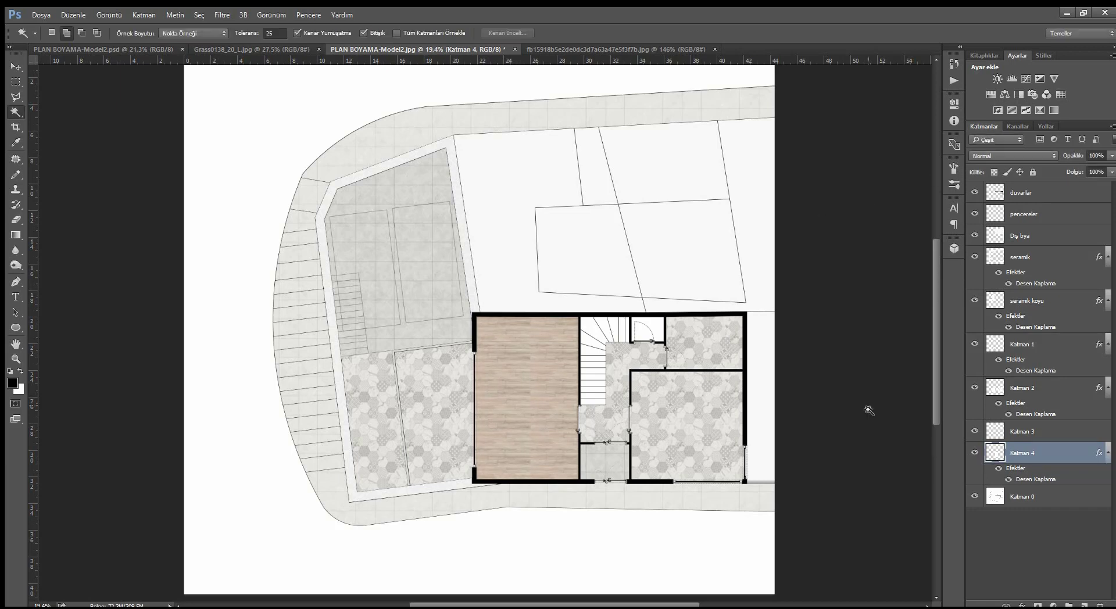
pyautogui.click(1048, 498)
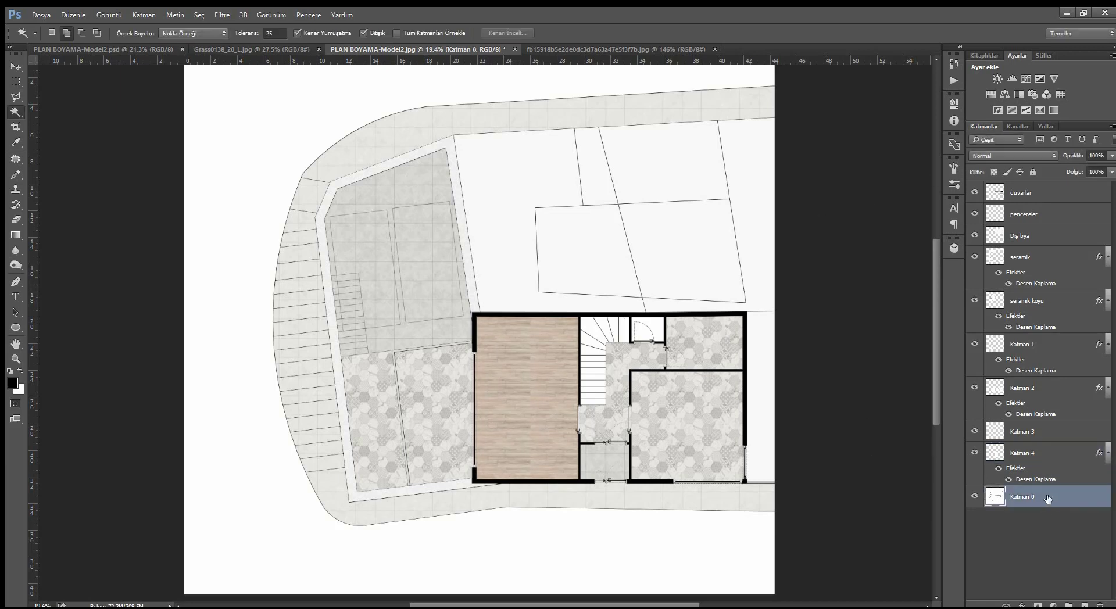
pyautogui.click(597, 400)
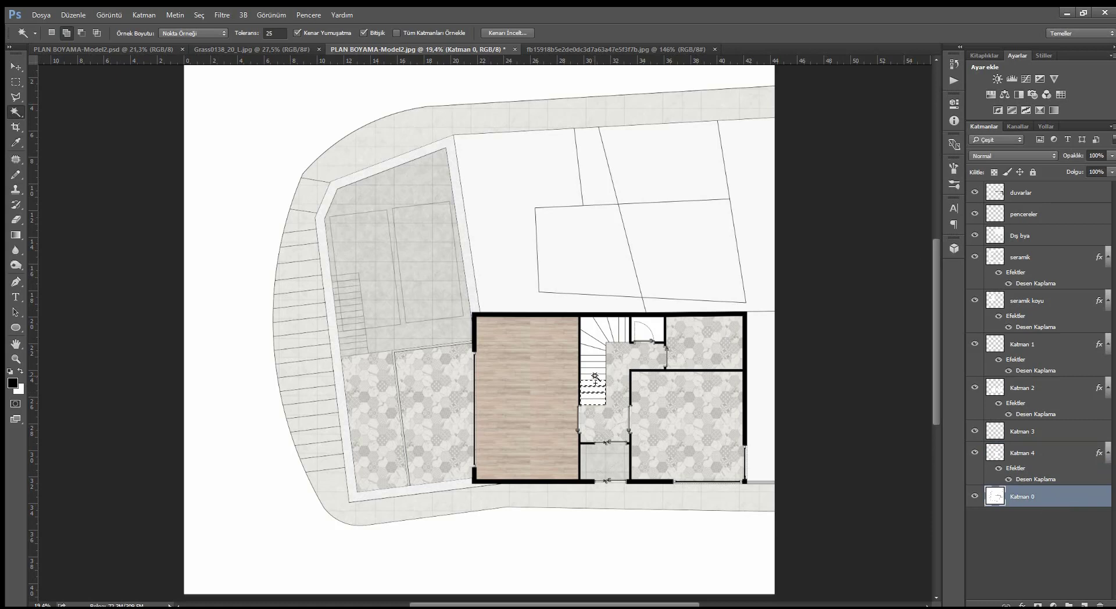
pyautogui.click(594, 371)
pyautogui.click(593, 358)
pyautogui.click(592, 346)
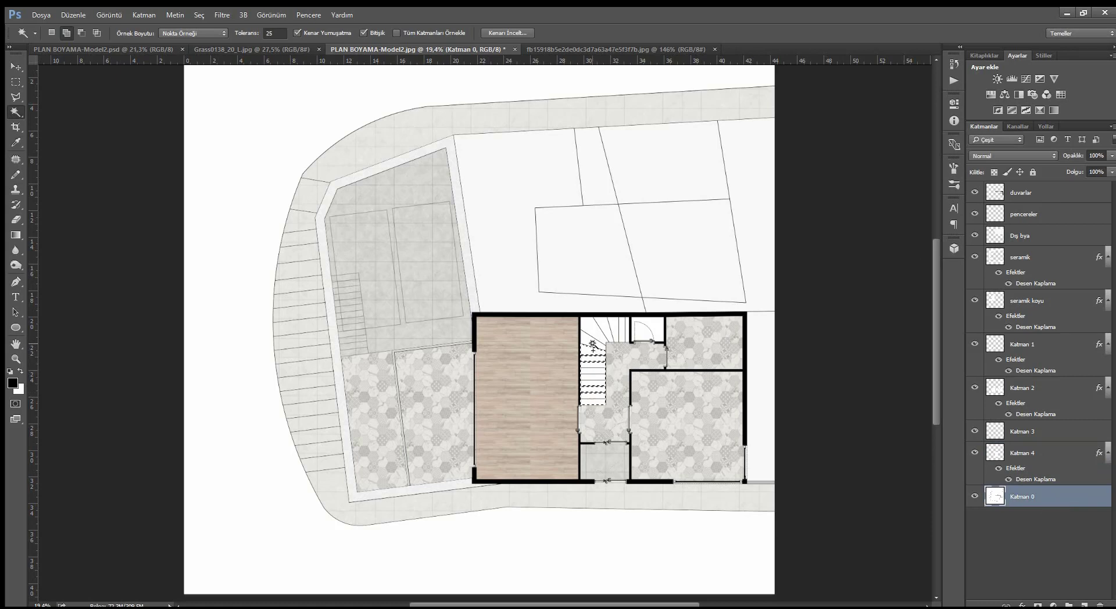
pyautogui.click(590, 331)
pyautogui.click(608, 326)
pyautogui.click(622, 329)
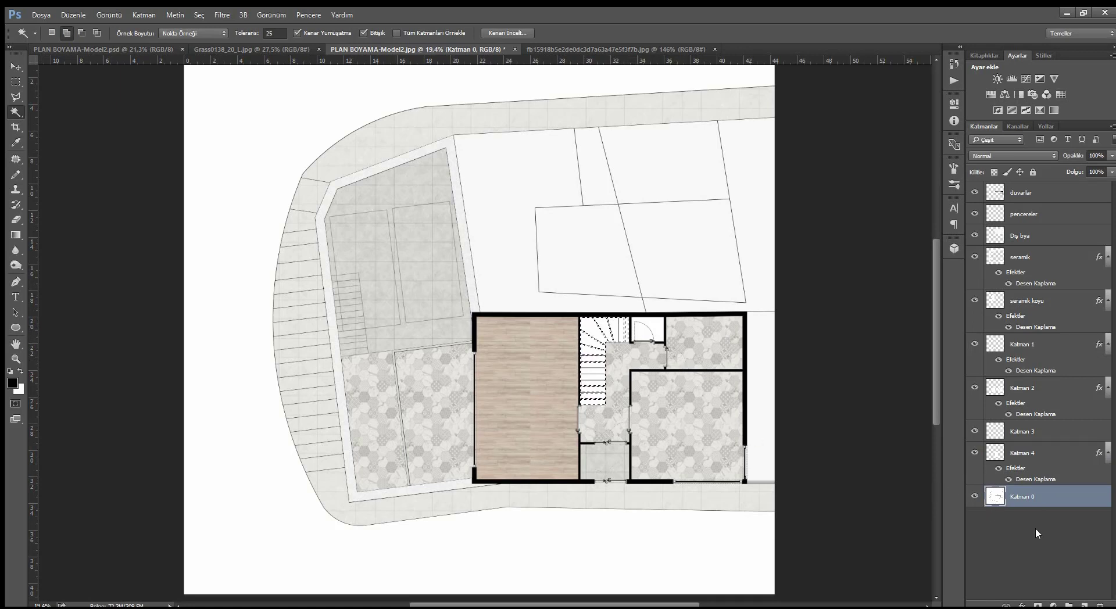
pyautogui.hotkey('ctrl', 'j')
pyautogui.doubleClick(1049, 499)
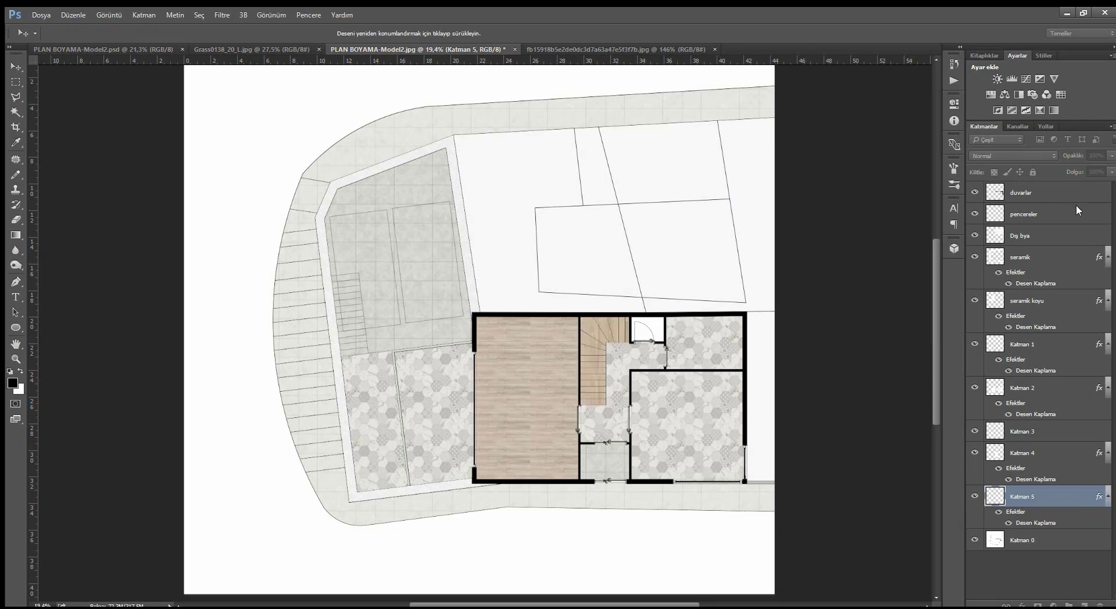
# Add a new layer, Katman 6, above the base plan layer.
pyautogui.press('w')
pyautogui.click(1035, 540)
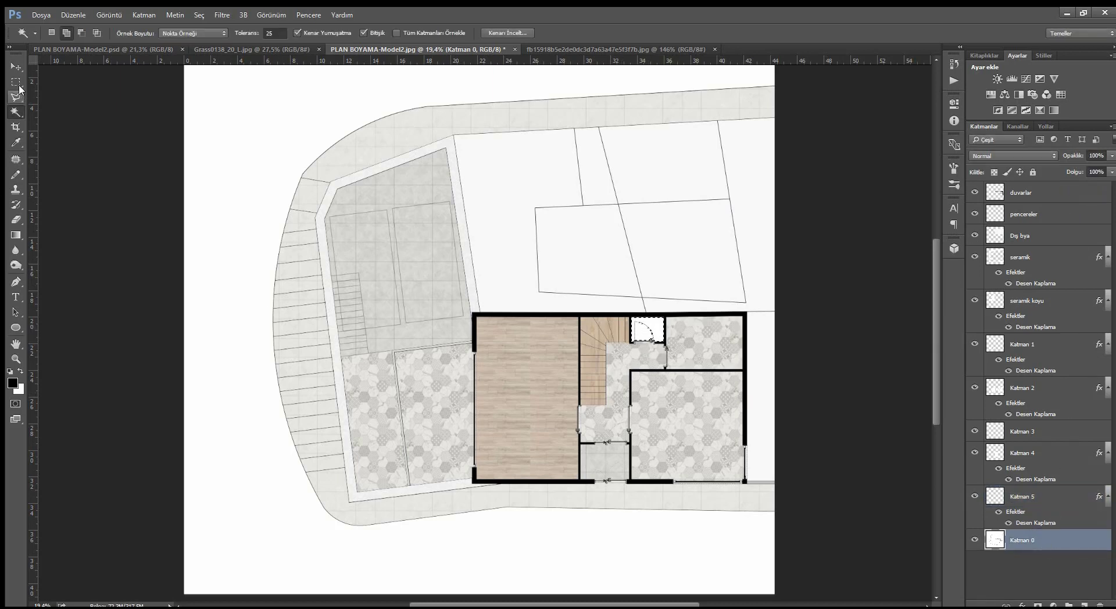
pyautogui.click(16, 67)
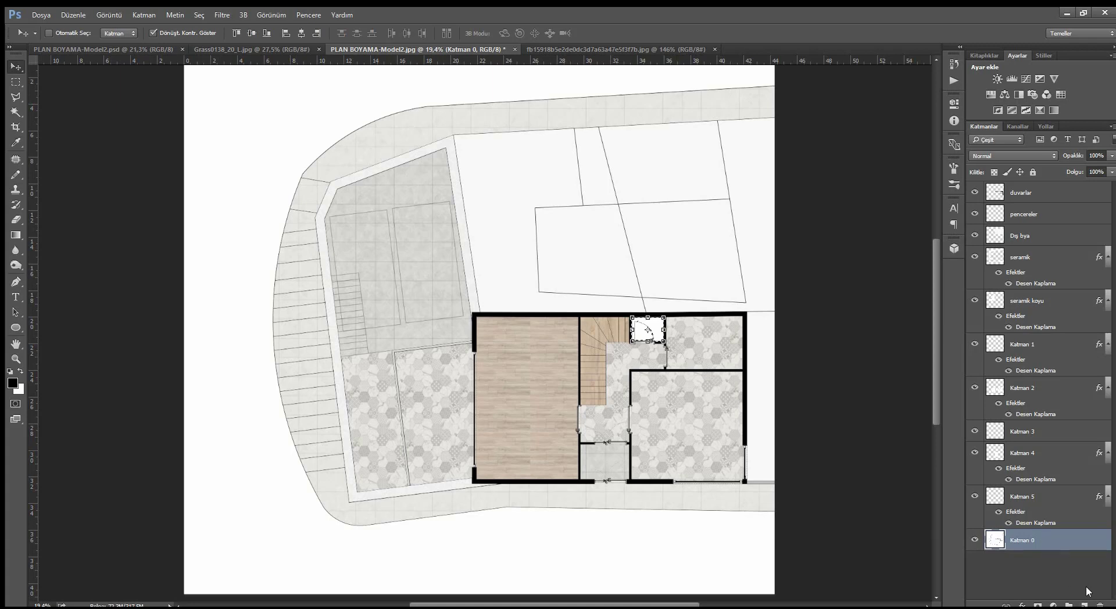
pyautogui.click(1084, 606)
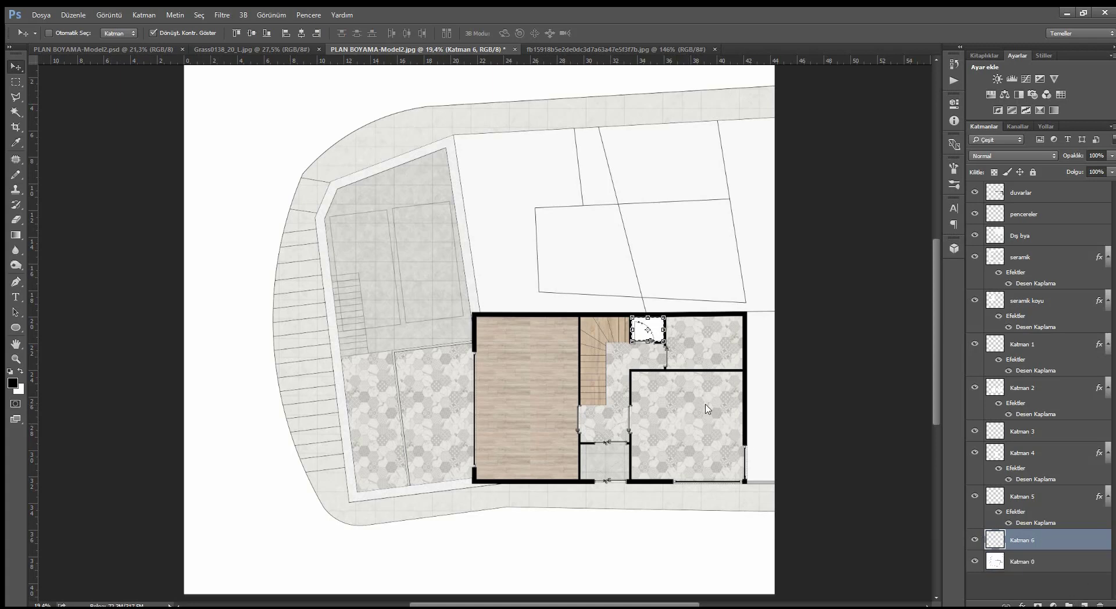
# Try the Clone Stamp on Katman 2 and zoom in on the rooms around the stairs.
pyautogui.keyDown('ctrl'); pyautogui.click(712, 412); pyautogui.keyUp('ctrl')
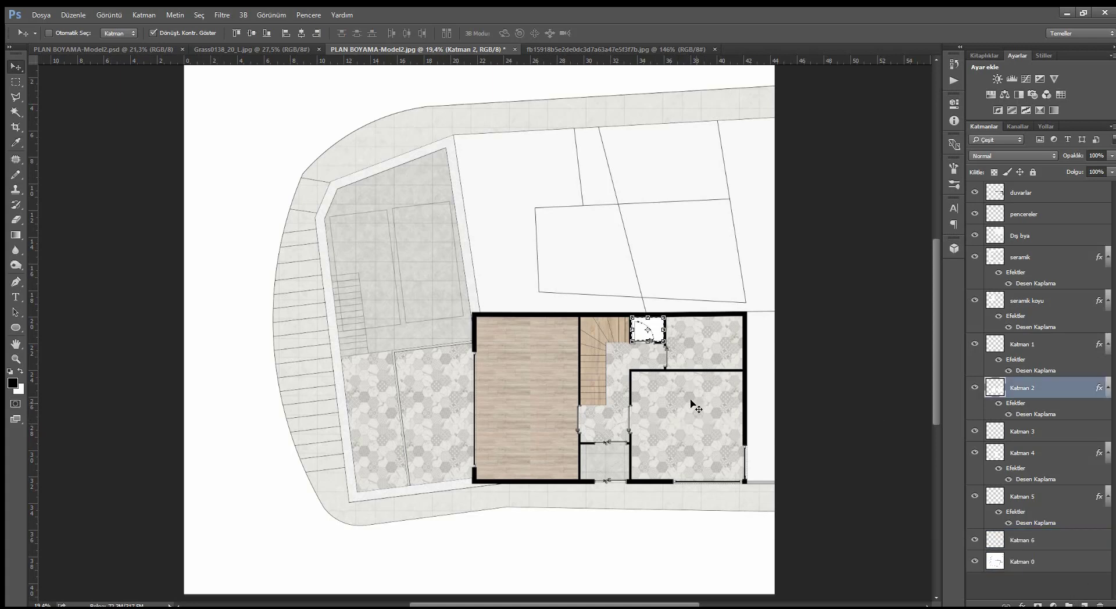
pyautogui.click(16, 190)
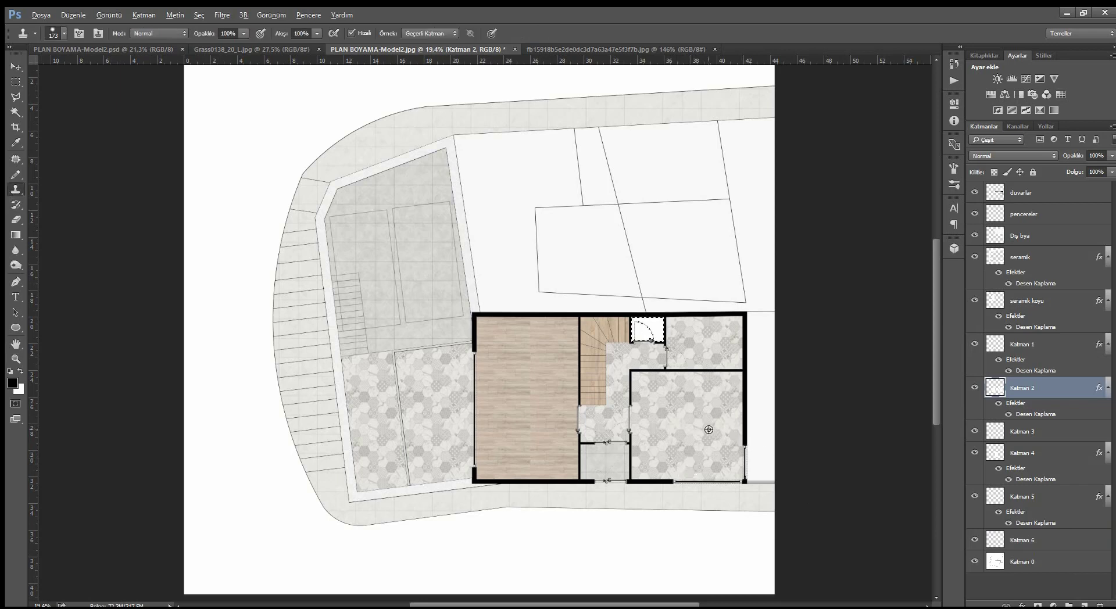
pyautogui.click(1065, 545)
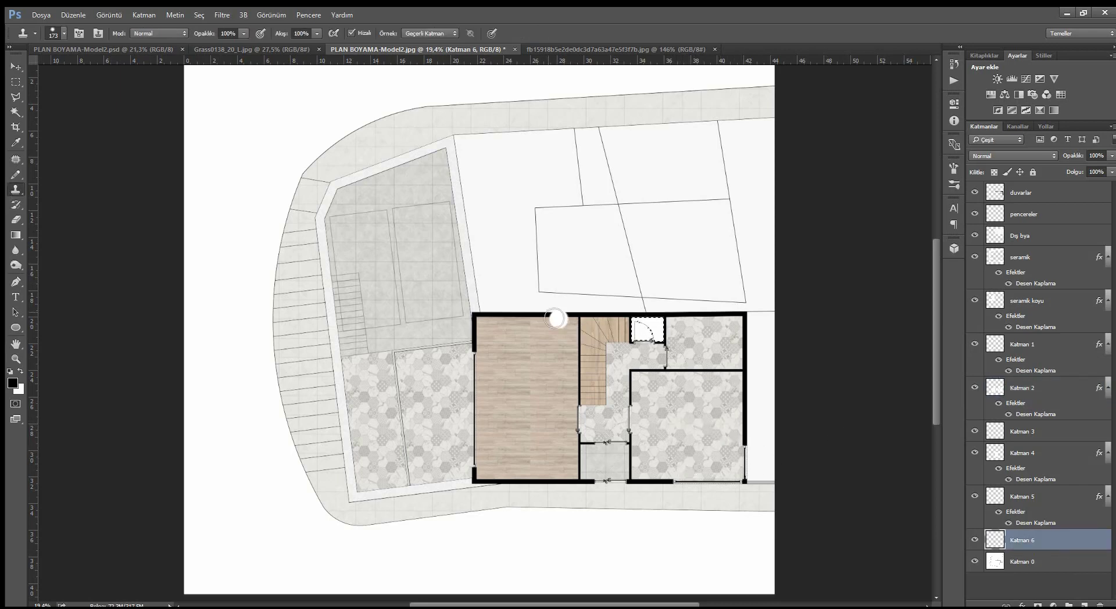
pyautogui.click(1053, 388)
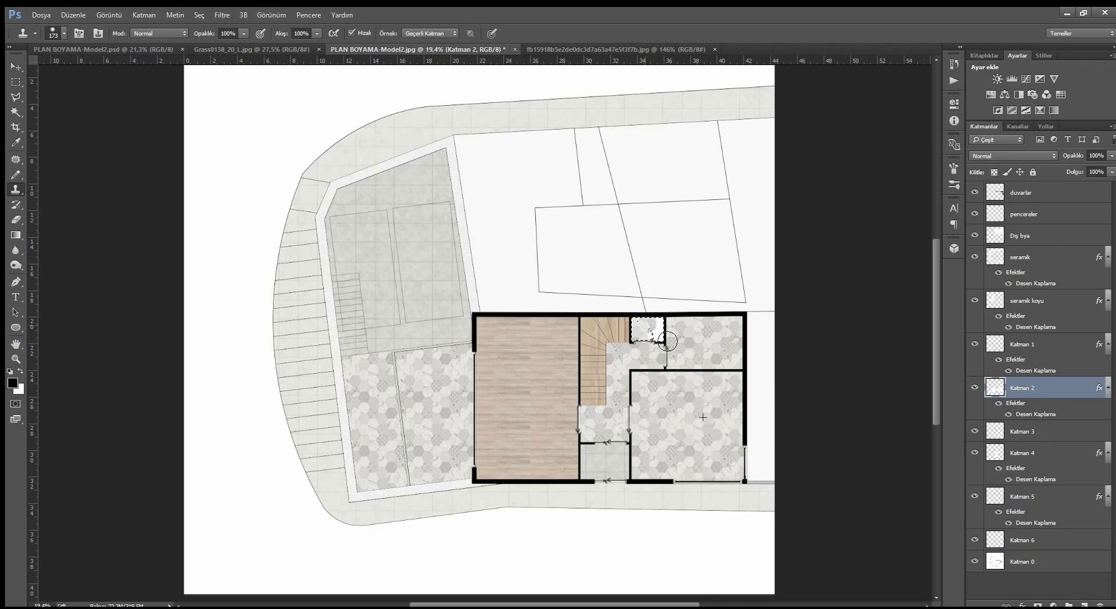
pyautogui.moveTo(668, 342); pyautogui.dragTo(757, 371)
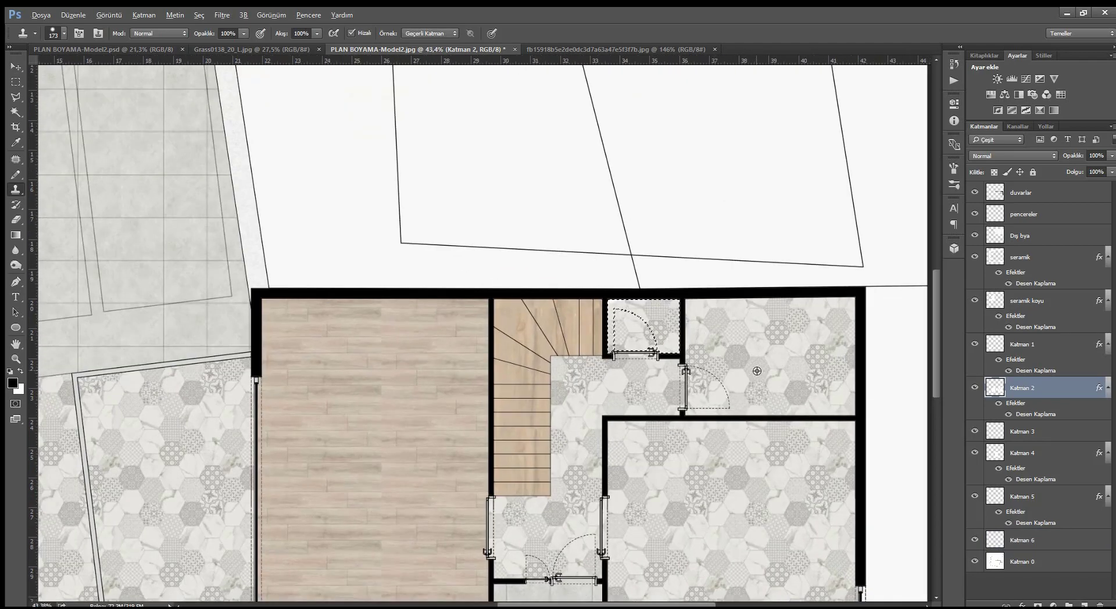
pyautogui.scroll(-1, 751, 349)
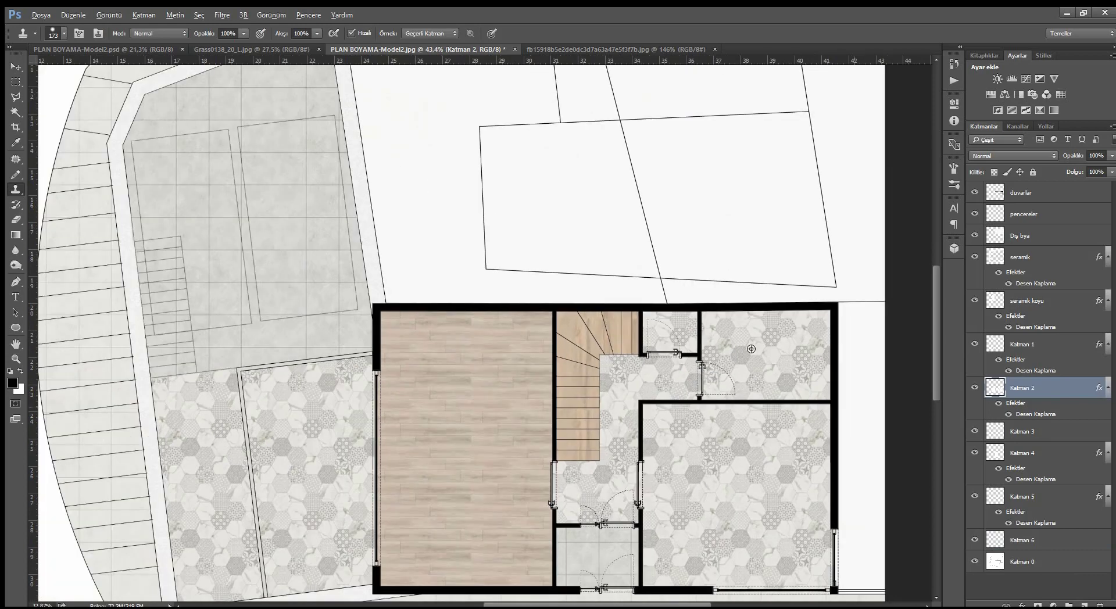
pyautogui.scroll(-3, 752, 349)
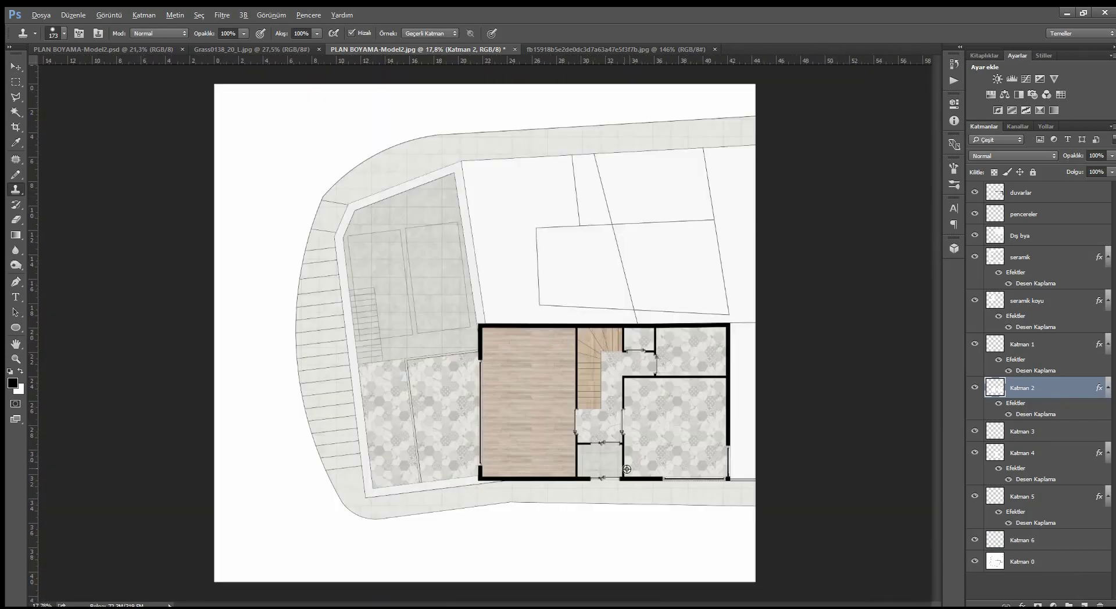
pyautogui.scroll(-1, 488, 336)
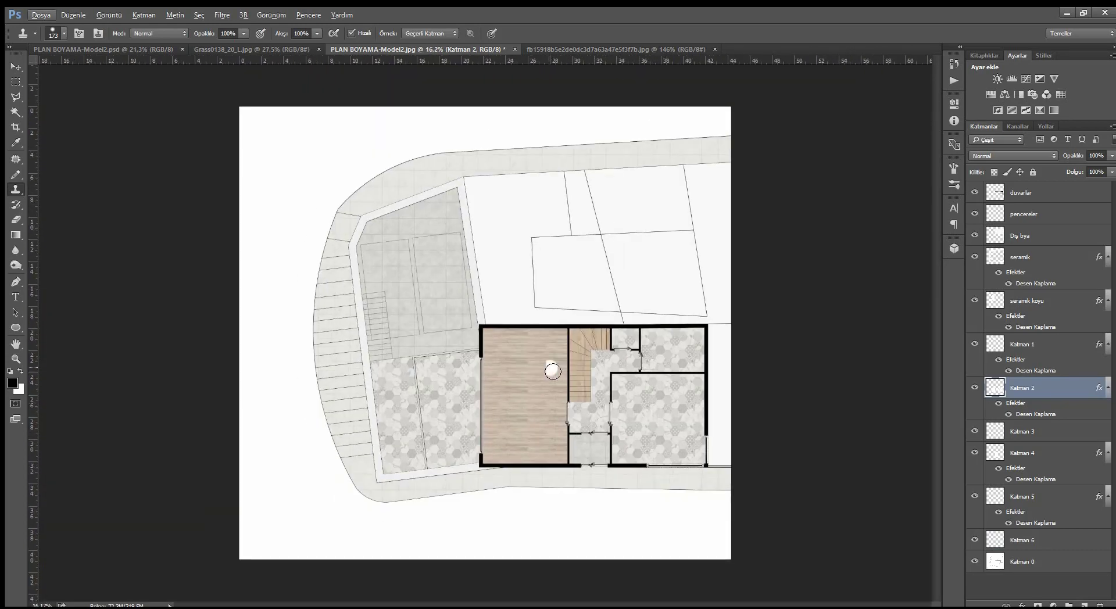
# Magic Wand the white ground outside the plan on Katman 0 after checking the reference.
pyautogui.click(133, 49)
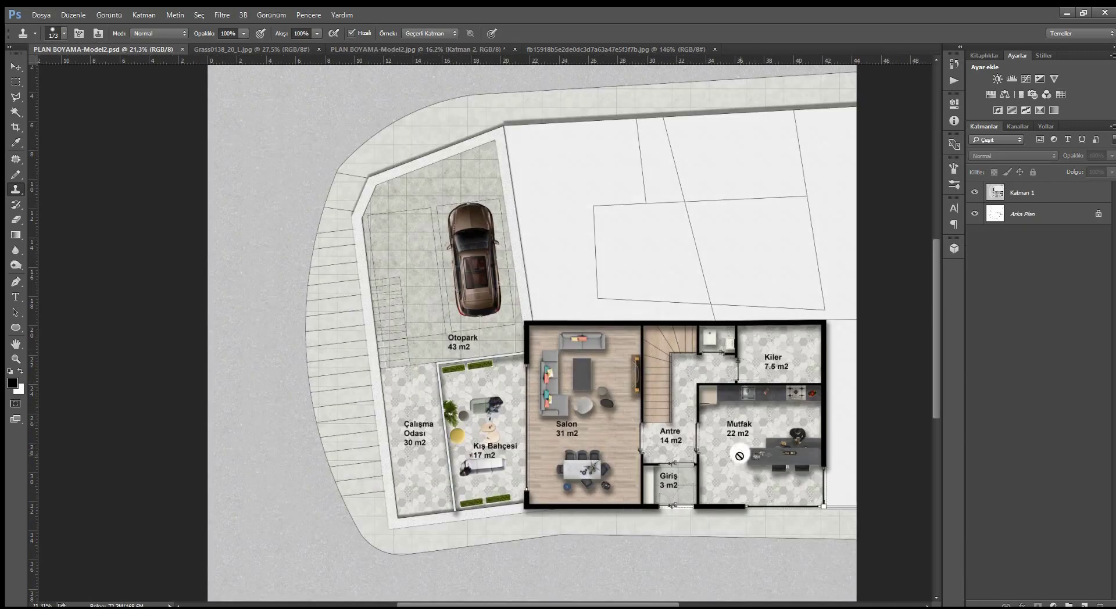
pyautogui.click(384, 50)
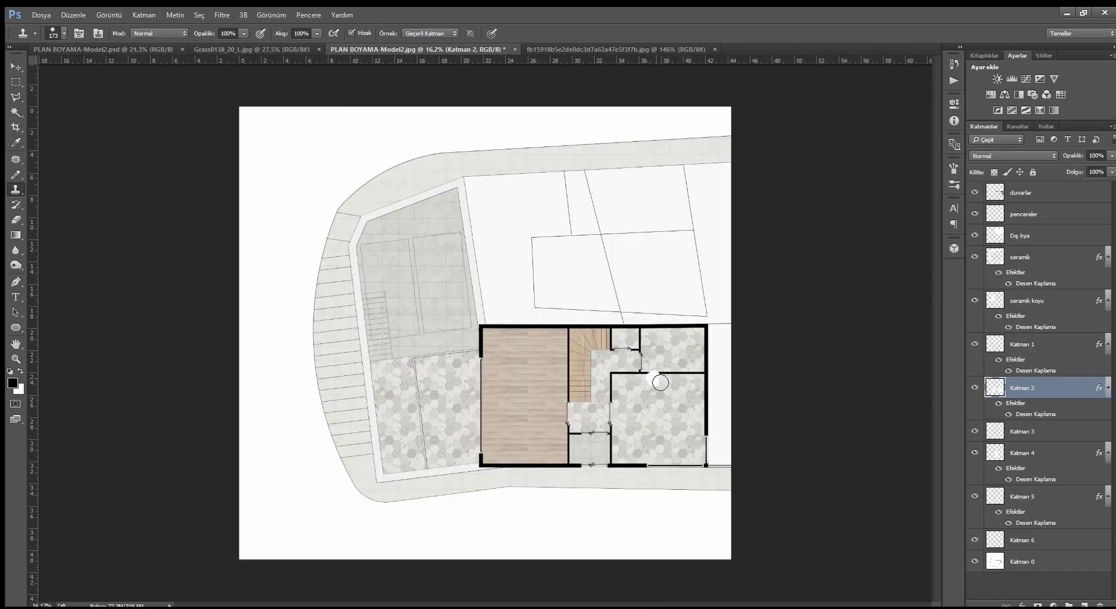
pyautogui.click(1038, 562)
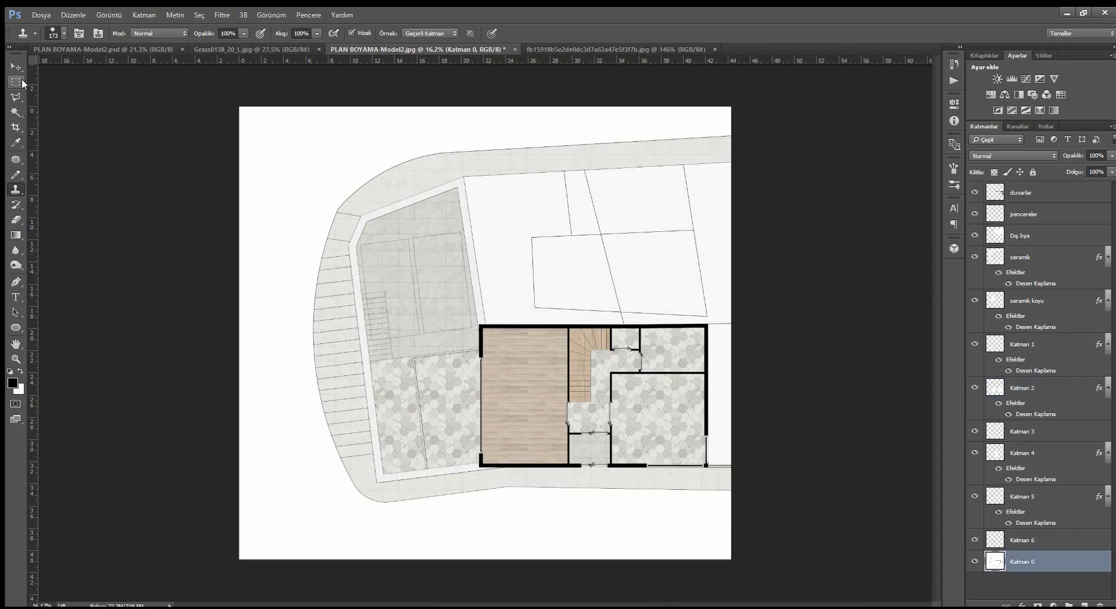
pyautogui.click(16, 112)
pyautogui.click(334, 144)
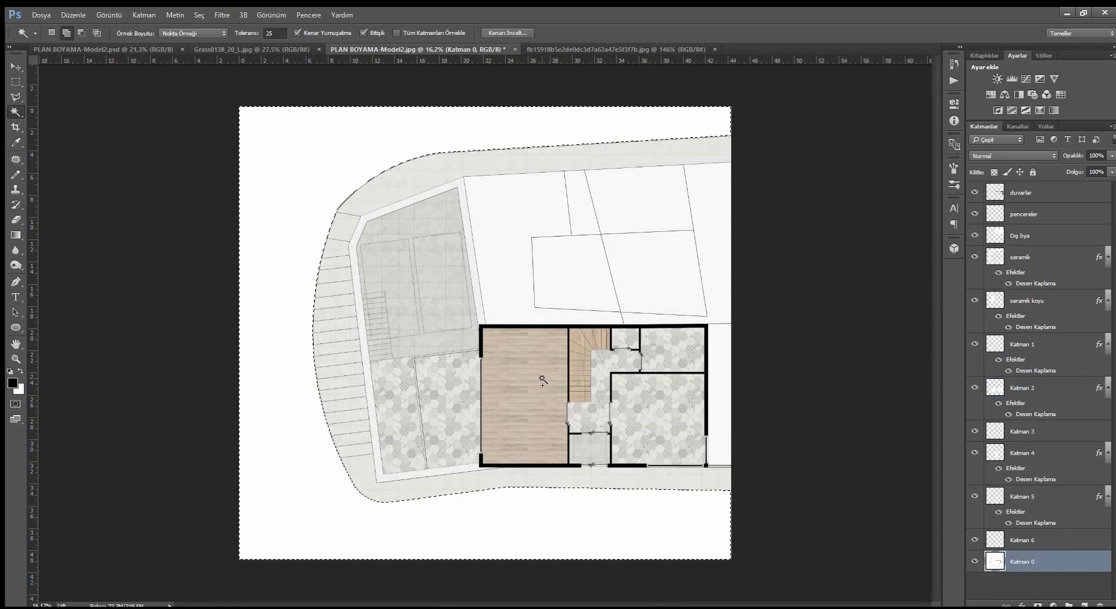
# Copy the outside ground to Katman 7 and give it a grey concrete Pattern Overlay.
pyautogui.hotkey('ctrl', 'j')
pyautogui.press('h')
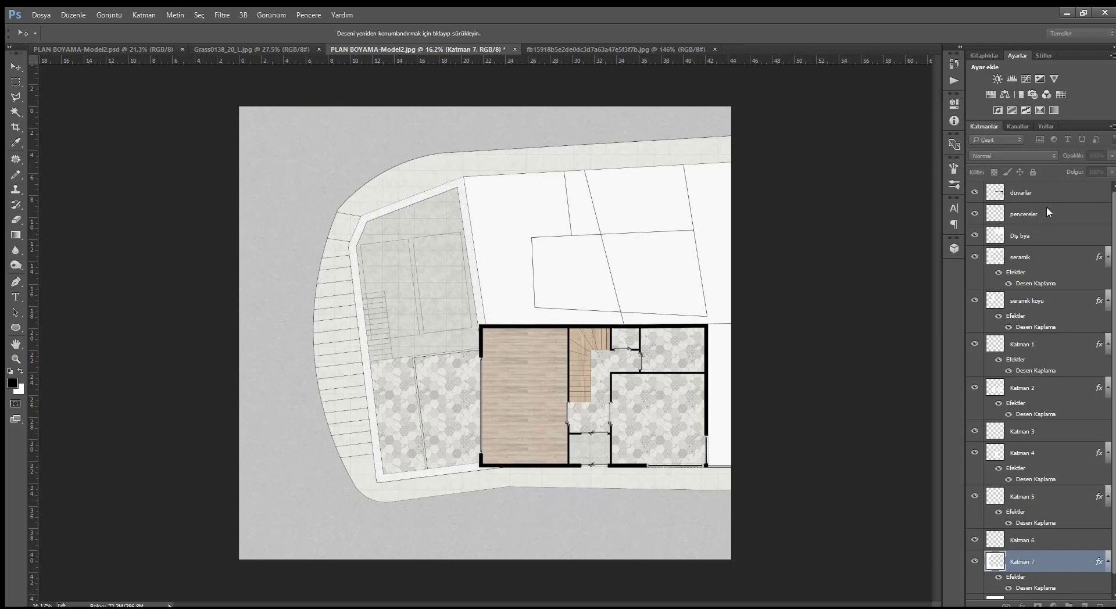
pyautogui.press('w')
pyautogui.click(104, 49)
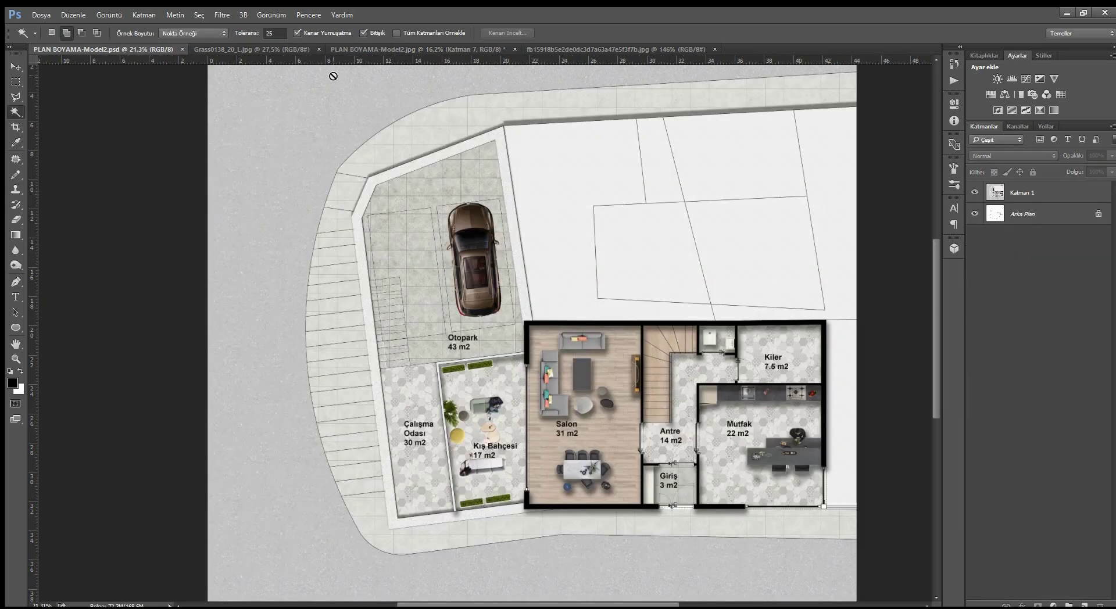
# Flip between the .jpg working plan and the .psd furnished reference, scrolling the Layers panel.
pyautogui.click(418, 49)
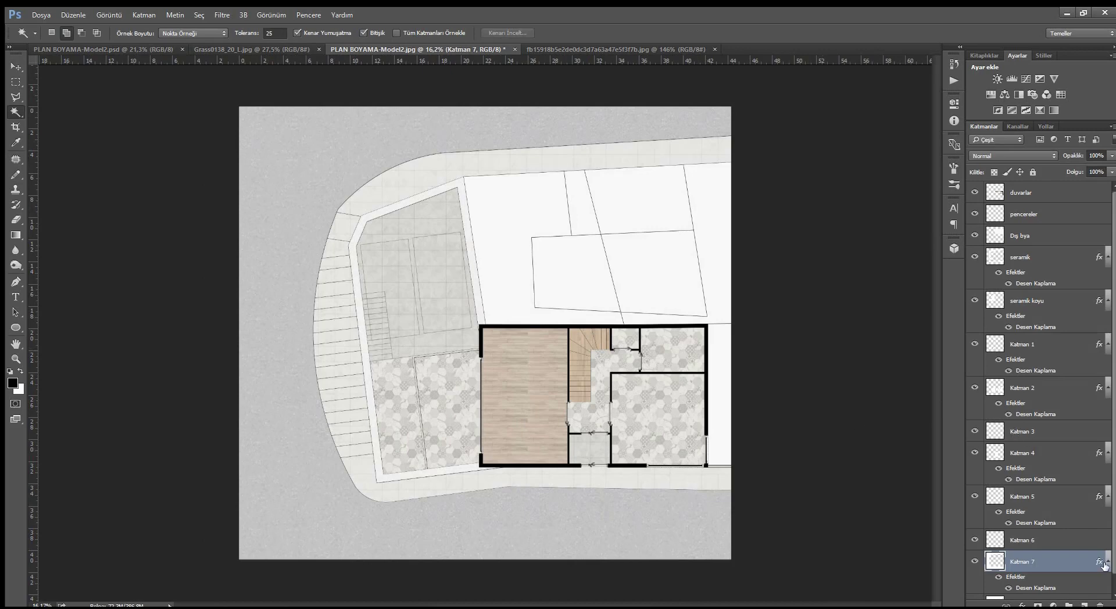
pyautogui.scroll(-1, 1105, 567)
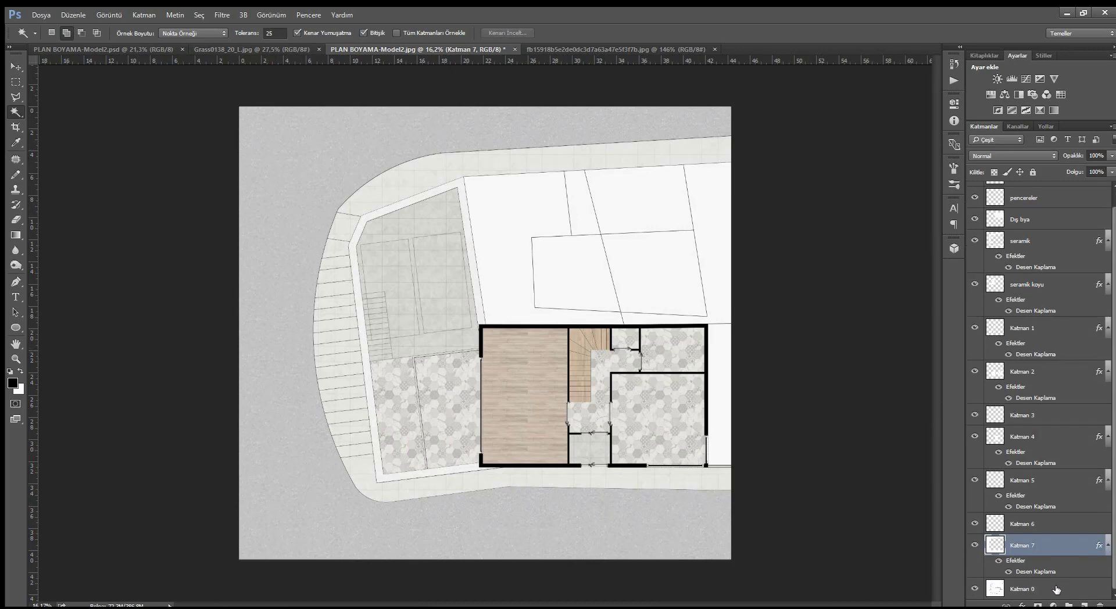
pyautogui.scroll(2, 524, 262)
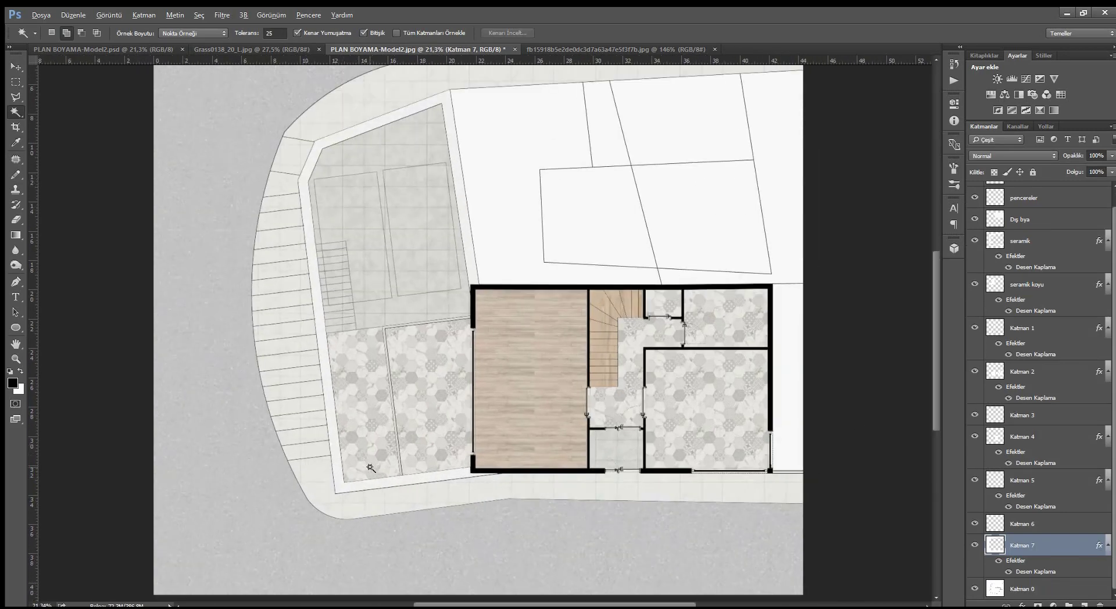
pyautogui.scroll(-1, 473, 251)
pyautogui.hotkey('ctrl', 'shift', 'Tab')
pyautogui.hotkey('ctrl', 'shift', 'Tab')
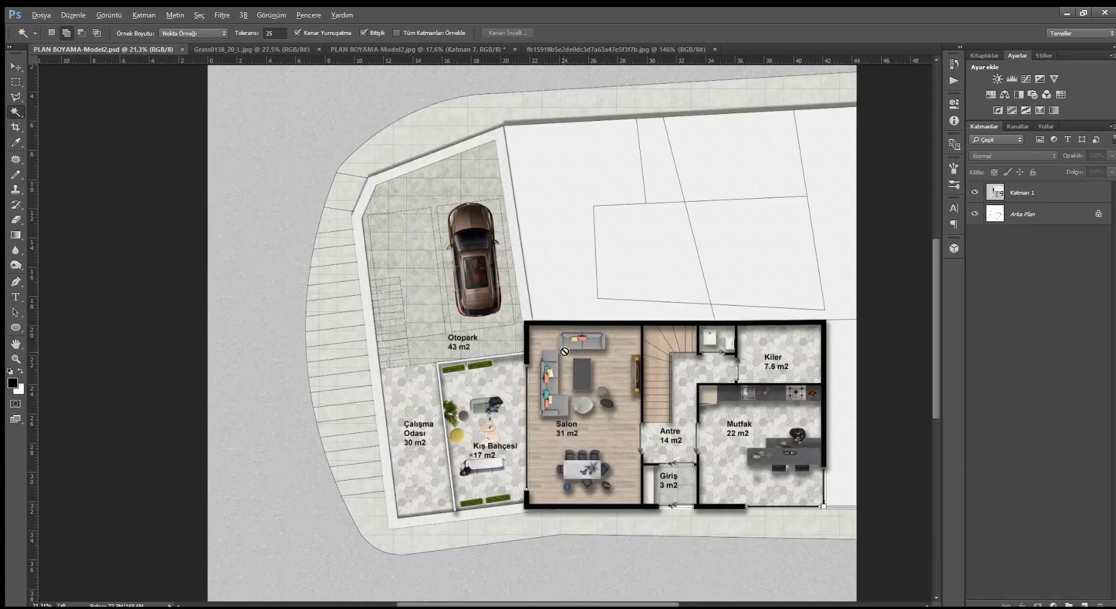
pyautogui.press('alt')
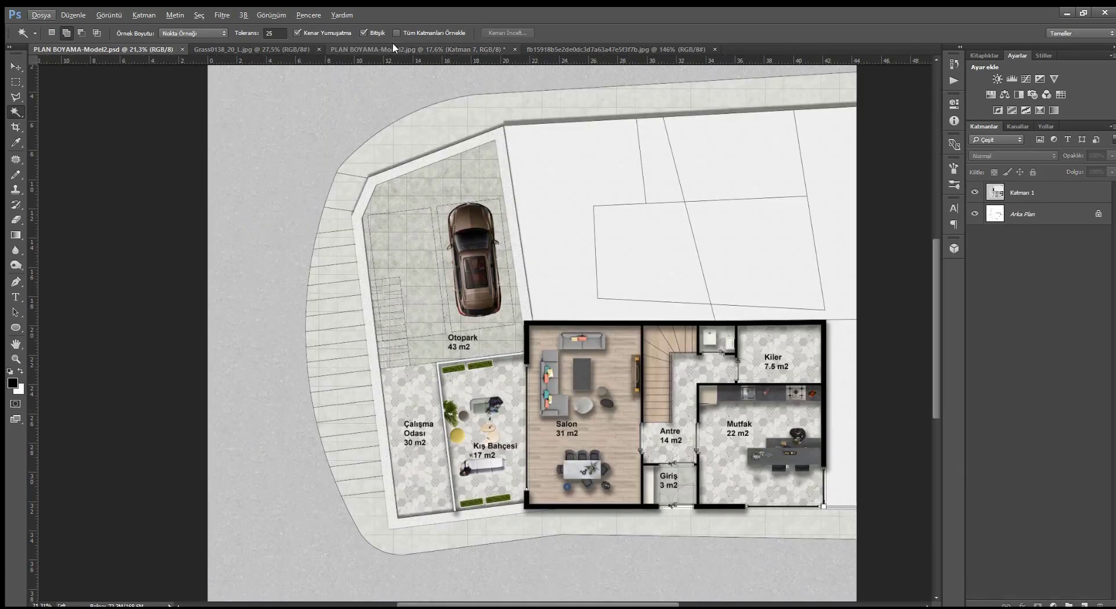
# Bring up the Tefriş furniture cutout sheet and zoom in on it.
pyautogui.click(393, 46)
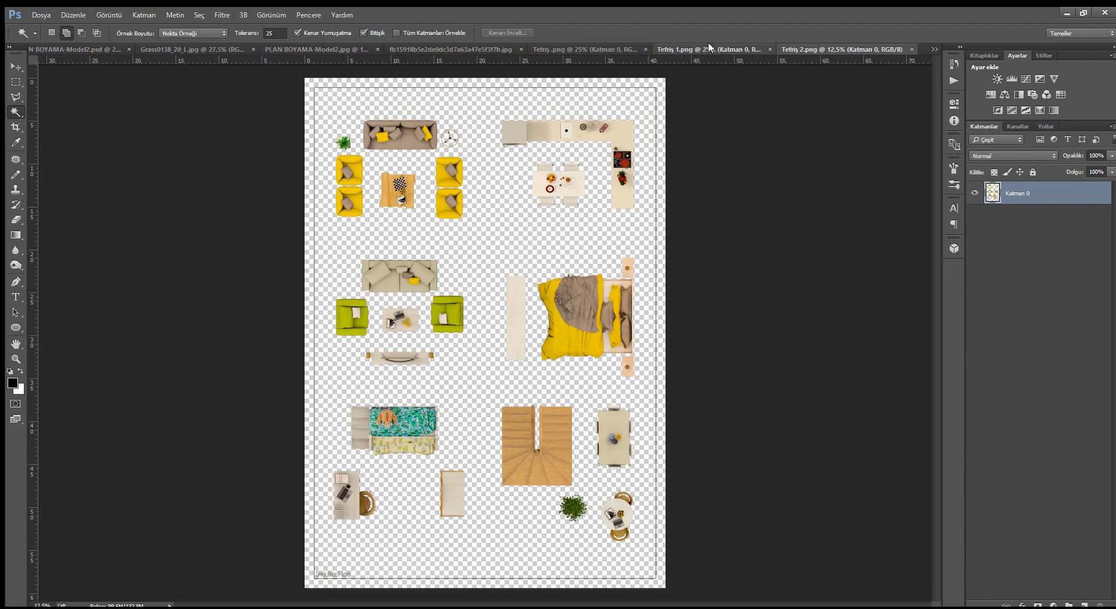
pyautogui.click(600, 46)
pyautogui.click(600, 49)
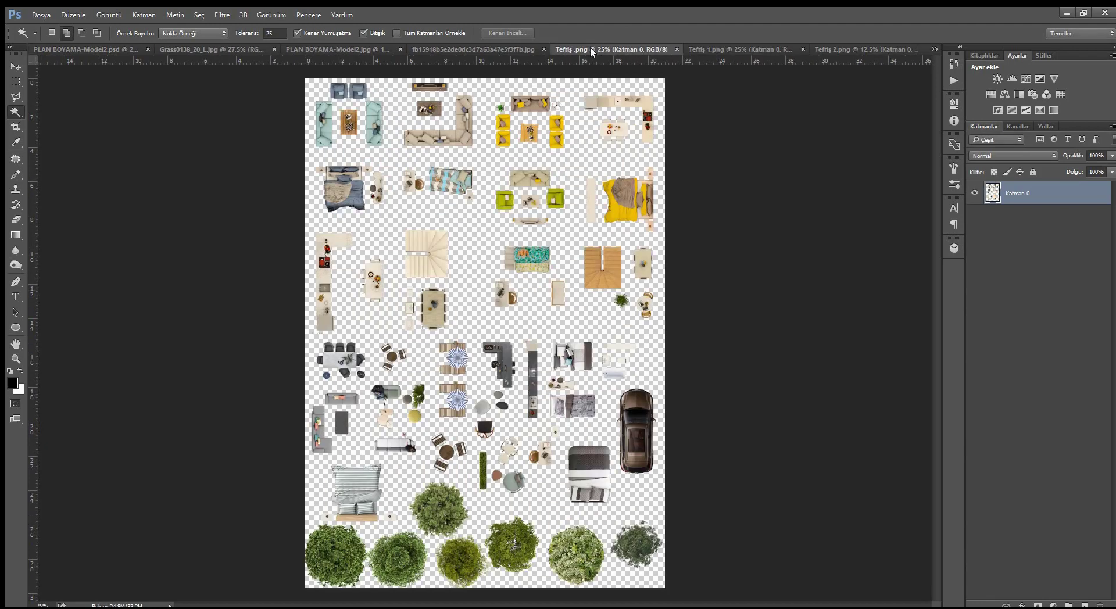
pyautogui.click(15, 69)
pyautogui.scroll(3, 395, 429)
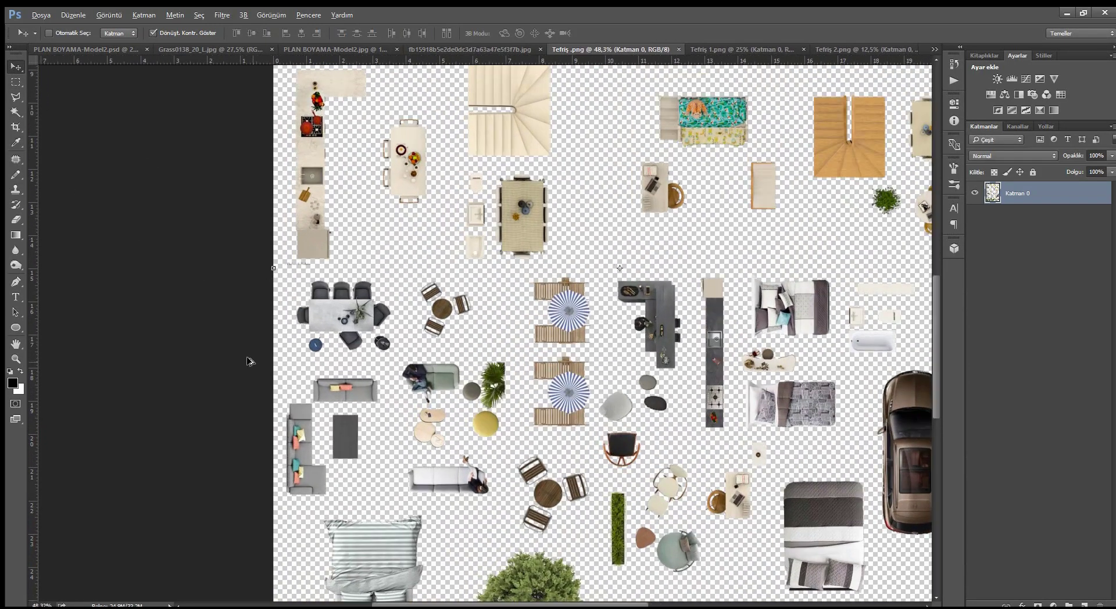
# Marquee the grey L-shaped sofa group and copy it to new layer Katman 1.
pyautogui.click(17, 83)
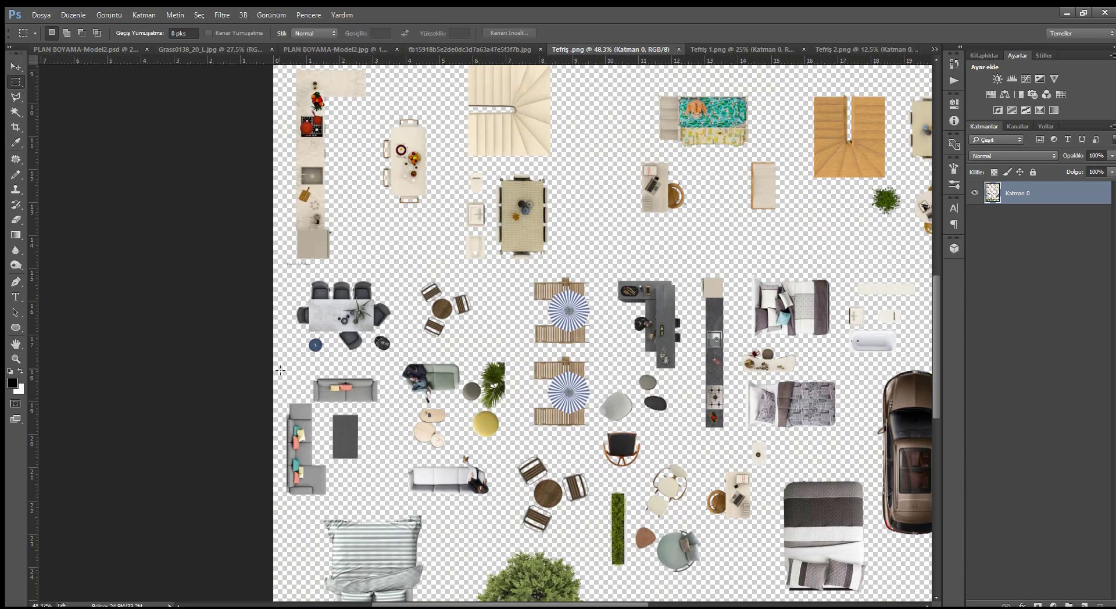
pyautogui.moveTo(279, 371); pyautogui.dragTo(384, 507)
pyautogui.hotkey('ctrl', 'j')
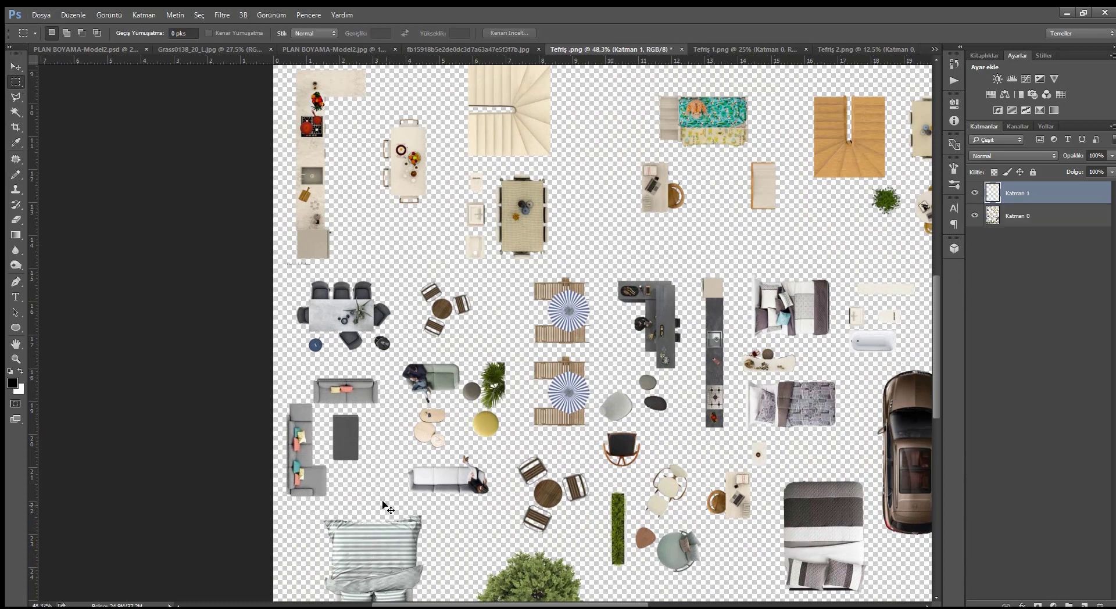
pyautogui.moveTo(387, 507); pyautogui.dragTo(272, 132)
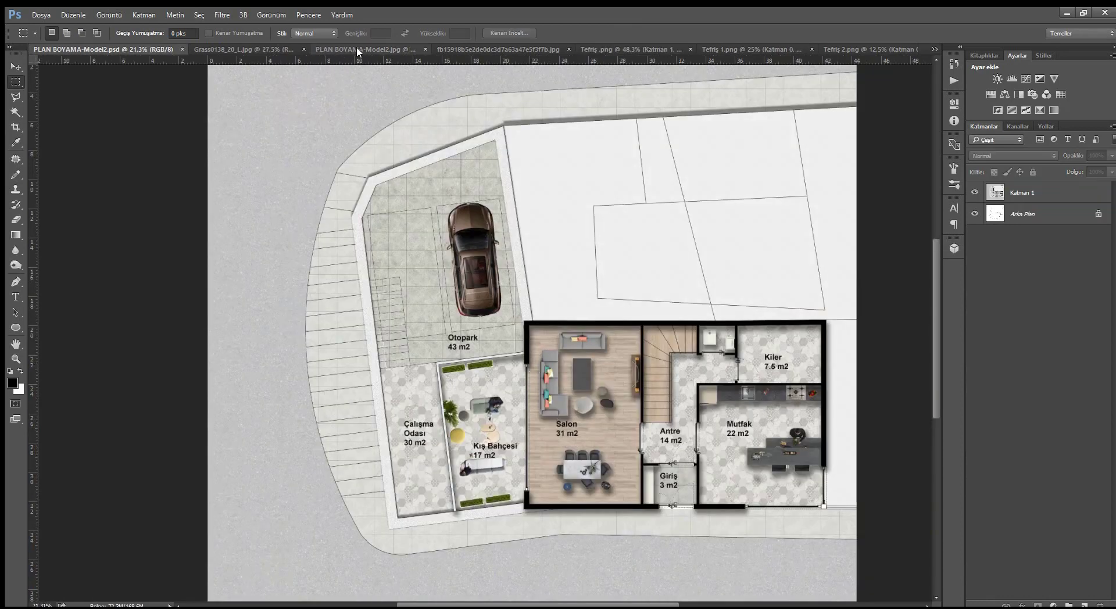
# Paste the sofa set into the working plan and scale it to about 151%.
pyautogui.click(336, 51)
pyautogui.press('v')
pyautogui.hotkey('ctrl', 'v')
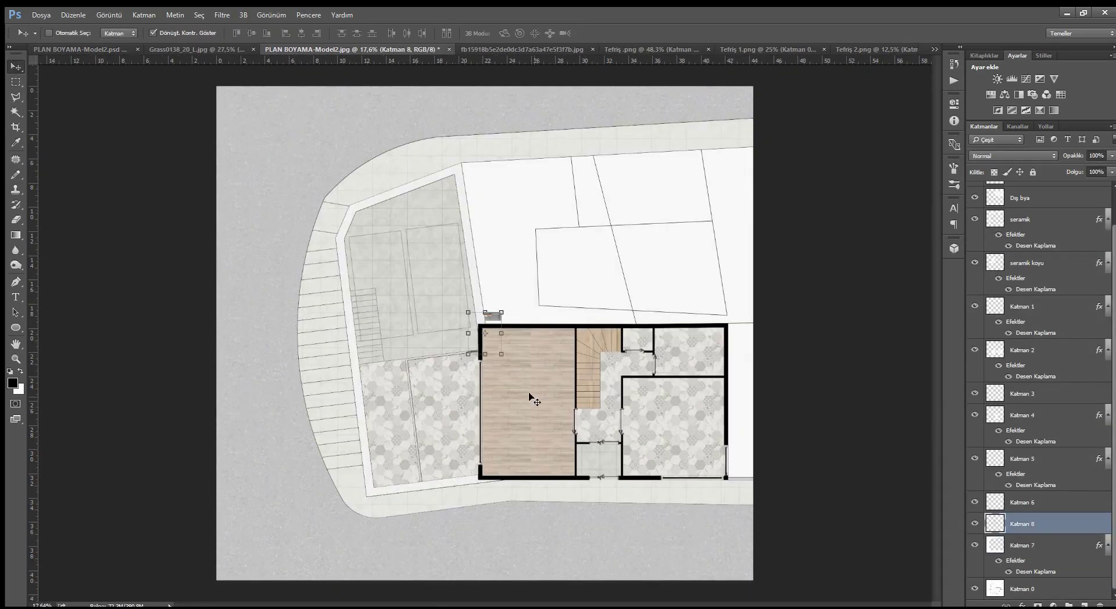
pyautogui.hotkey('ctrl', '+')
pyautogui.hotkey('ctrl', 't')
pyautogui.moveTo(510, 360); pyautogui.dragTo(542, 401)
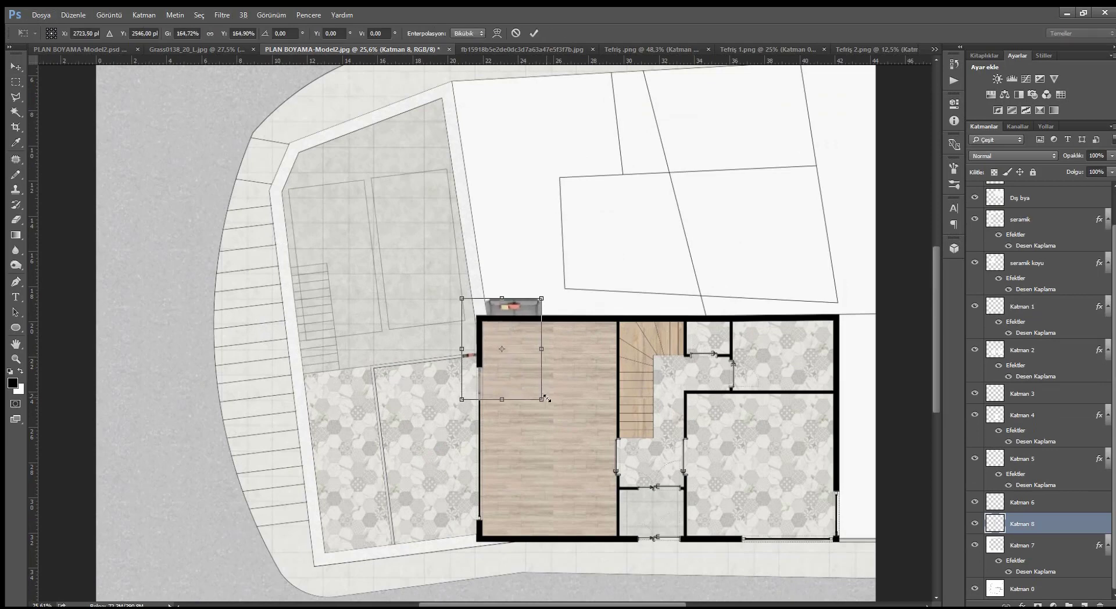
pyautogui.press('Return')
# Raise Katman 8 to the top of the stack and place the sofa in the living room.
pyautogui.moveTo(1033, 219)
pyautogui.mouseDown()
pyautogui.moveTo(1045, 213)
pyautogui.moveTo(1041, 185)
pyautogui.mouseUp()
pyautogui.moveTo(516, 312); pyautogui.dragTo(543, 354)
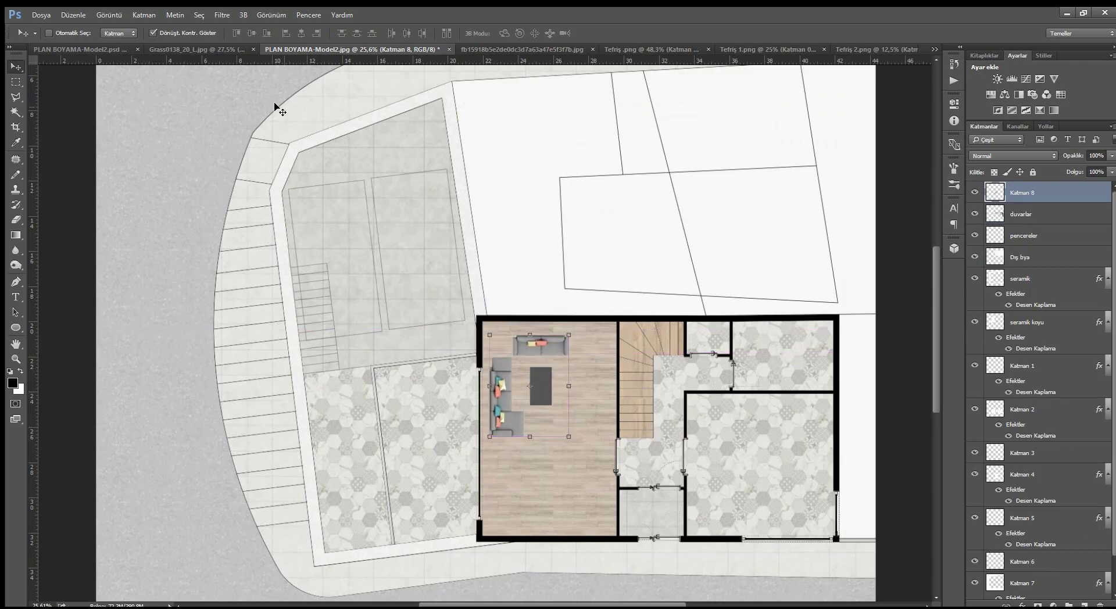
pyautogui.click(81, 49)
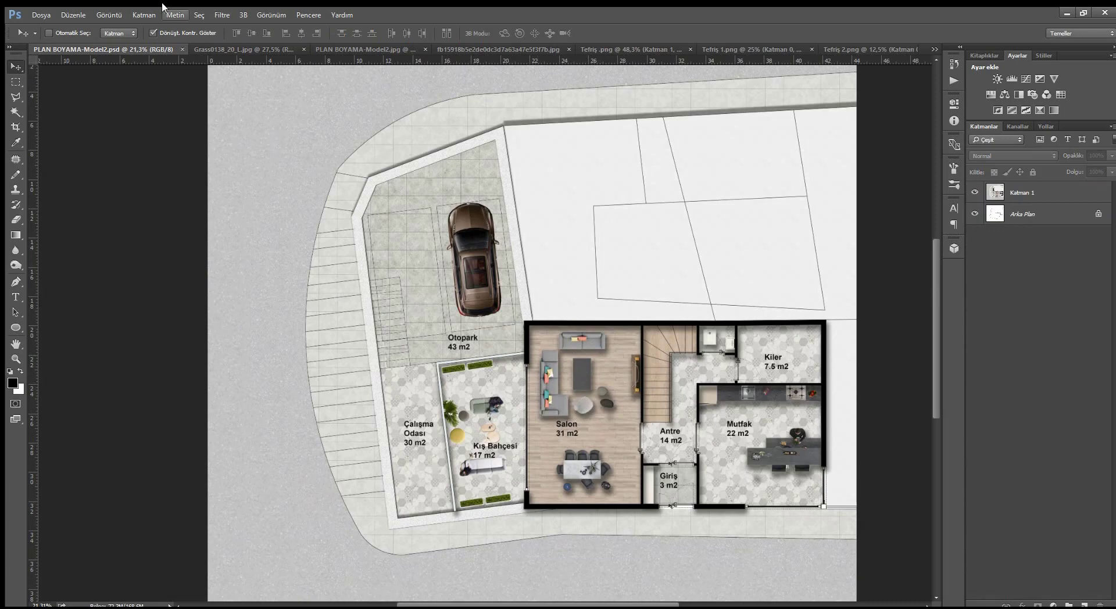
pyautogui.click(336, 49)
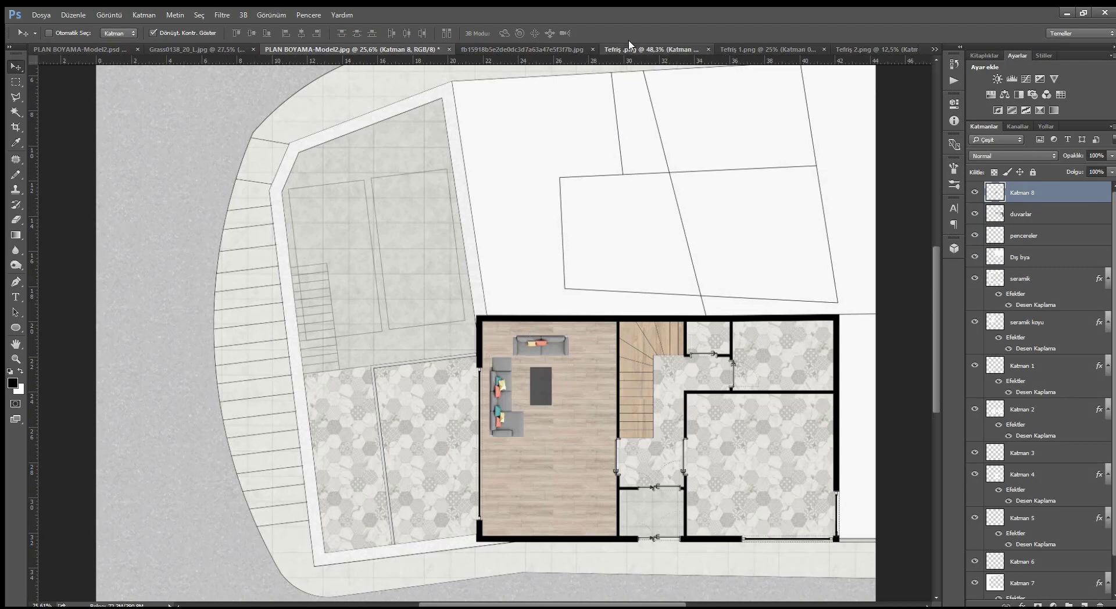
pyautogui.click(669, 50)
# Marquee the dining table set and add the round grey stones to the selection.
pyautogui.press('ctrl')
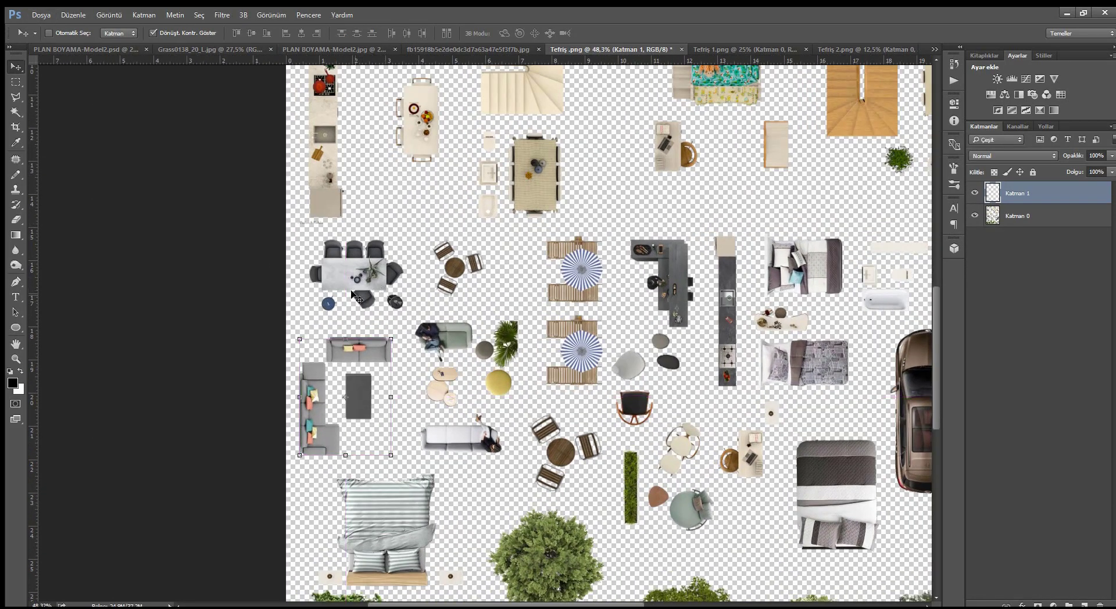
pyautogui.keyDown('ctrl'); pyautogui.click(374, 280); pyautogui.keyUp('ctrl')
pyautogui.click(16, 81)
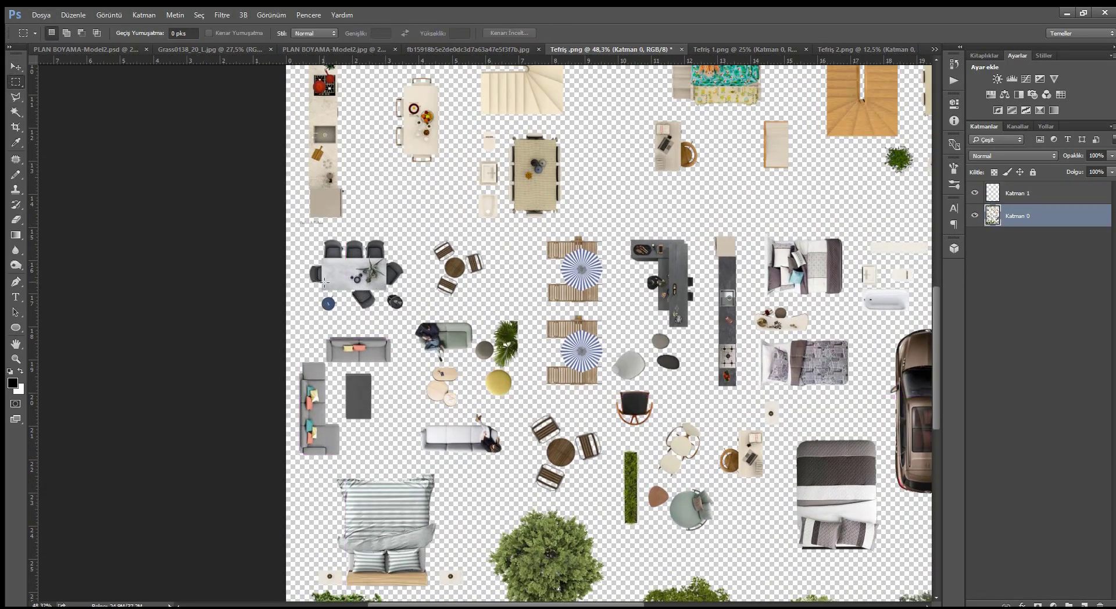
pyautogui.moveTo(298, 228)
pyautogui.mouseDown()
pyautogui.moveTo(413, 317)
pyautogui.moveTo(507, 431)
pyautogui.mouseUp()
pyautogui.scroll(-1, 412, 317)
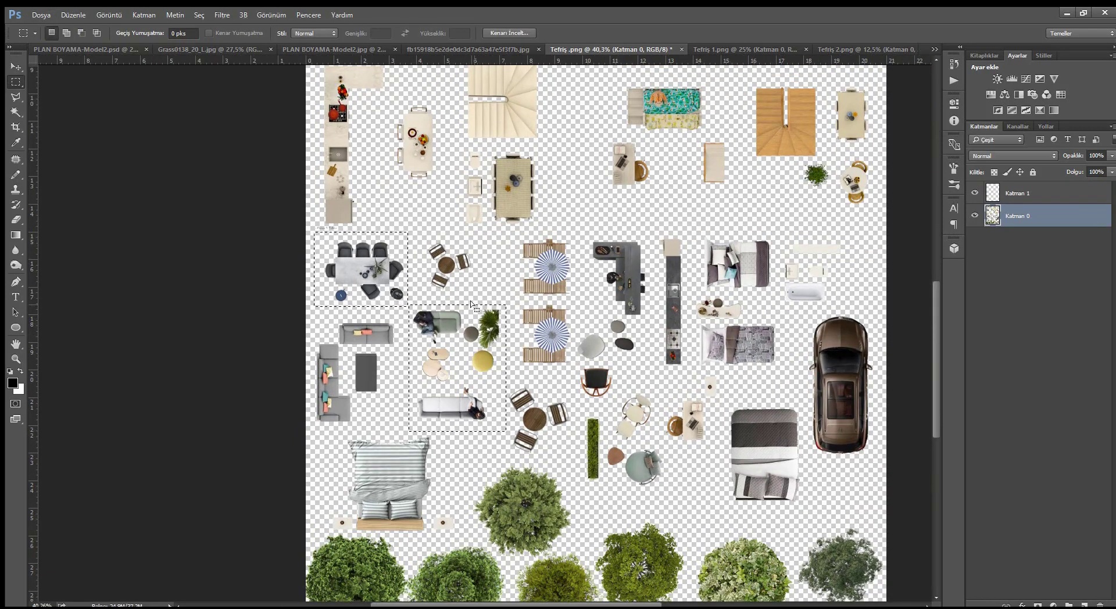
pyautogui.scroll(-1, 506, 431)
pyautogui.scroll(-2, 469, 301)
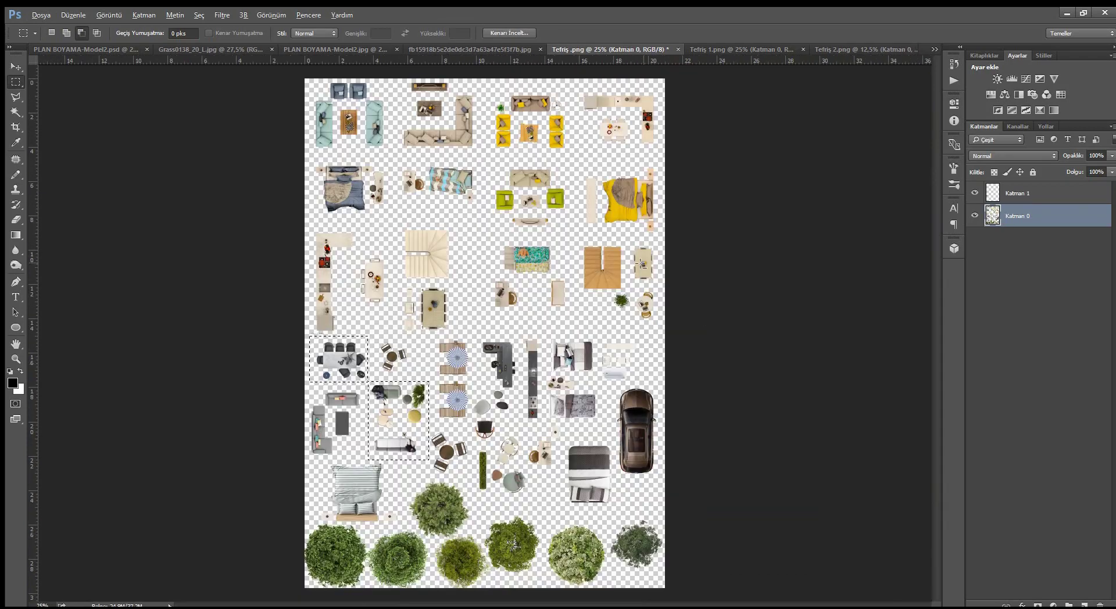
pyautogui.scroll(3, 488, 432)
pyautogui.scroll(1, 488, 432)
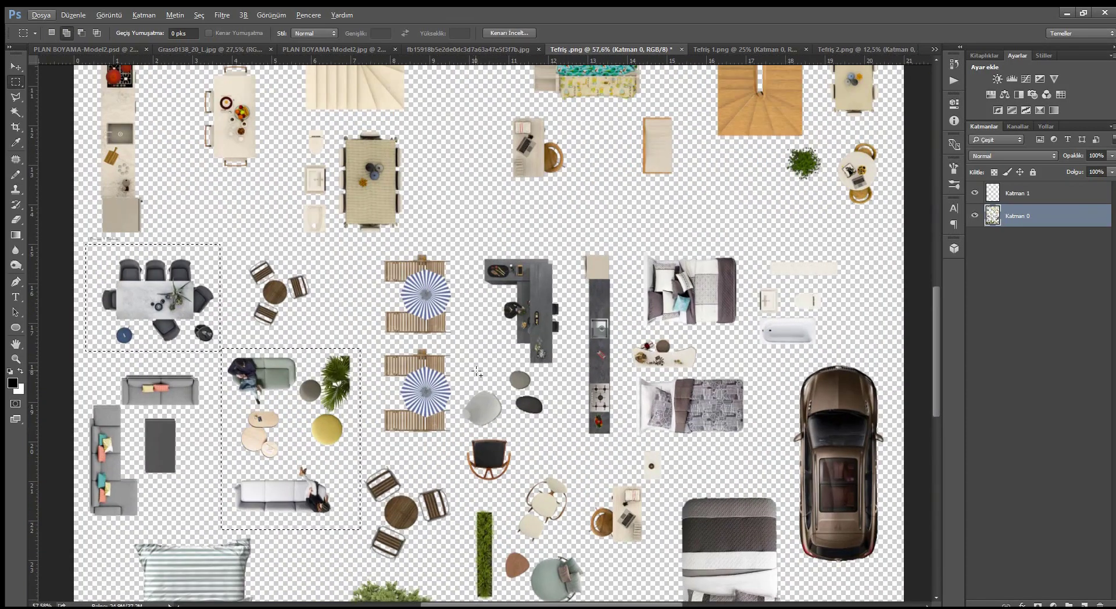
pyautogui.moveTo(463, 368)
pyautogui.mouseDown()
pyautogui.moveTo(544, 433)
pyautogui.moveTo(459, 400)
pyautogui.mouseUp()
pyautogui.scroll(-1, 459, 400)
pyautogui.scroll(-1, 459, 400)
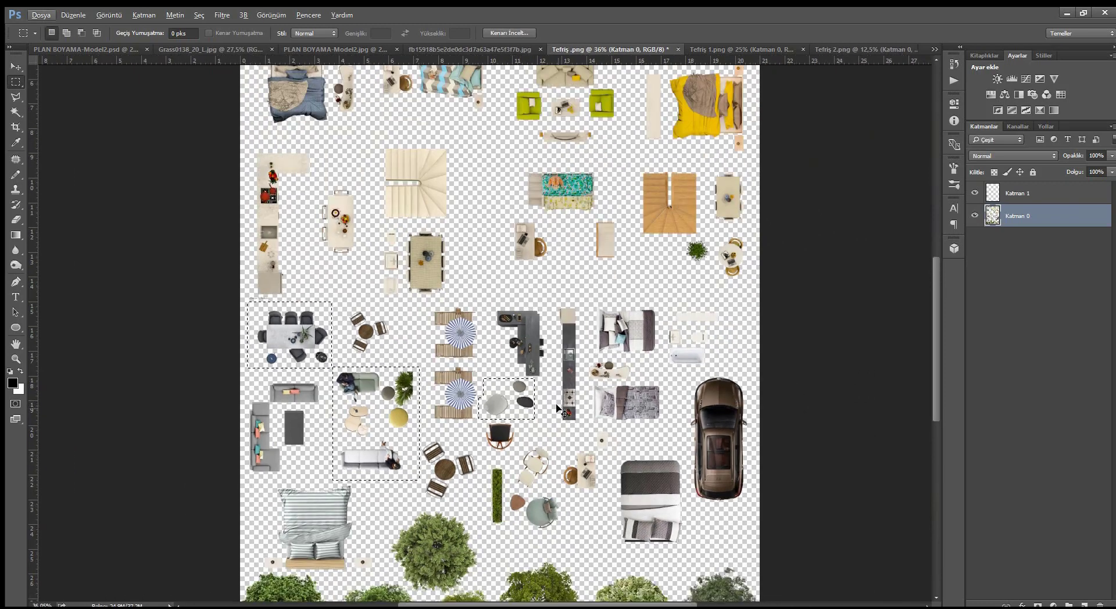
# Copy the selected furniture to its own layer and onto the clipboard for the plan.
pyautogui.hotkey('ctrl', 'j')
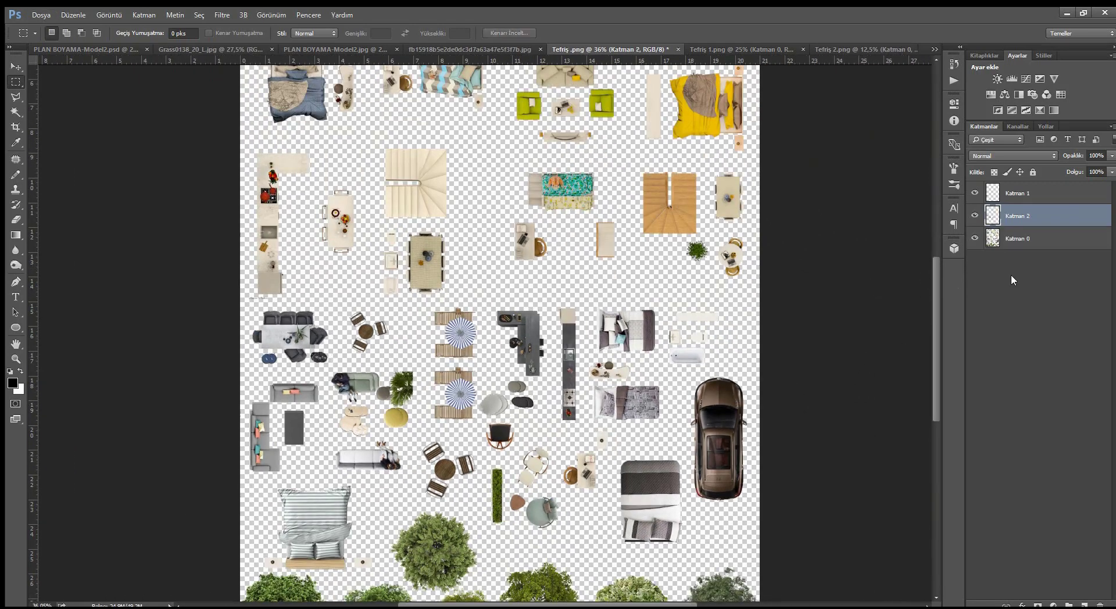
pyautogui.hotkey('ctrl', 'a')
pyautogui.hotkey('ctrl', 'c')
pyautogui.click(346, 49)
# Paste the furniture into the plan and park it in the empty area above the house.
pyautogui.hotkey('ctrl', 'v')
pyautogui.press('v')
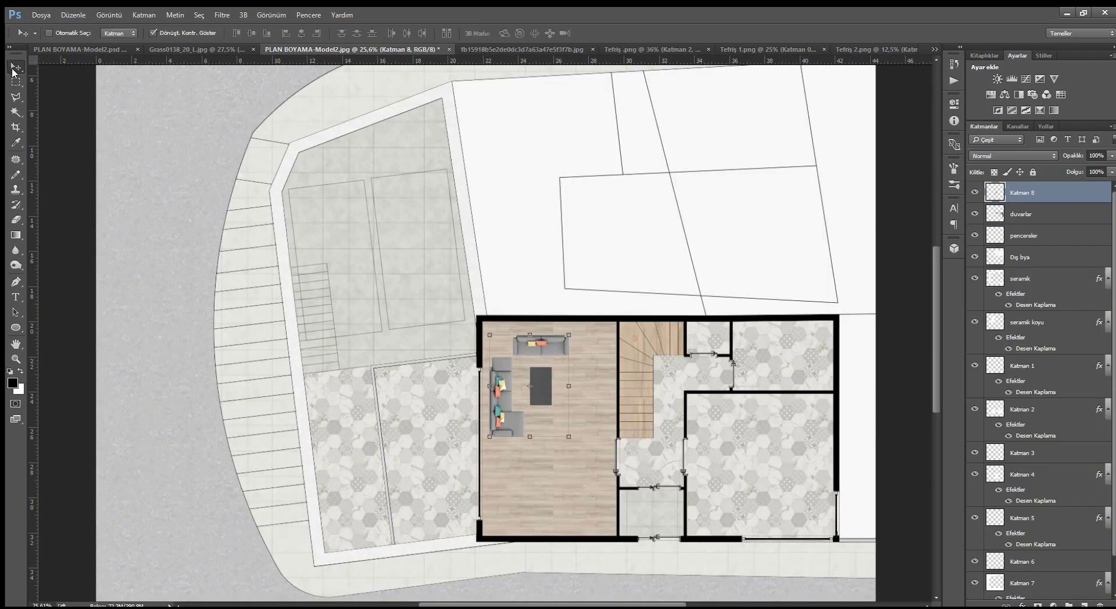
pyautogui.moveTo(527, 341); pyautogui.dragTo(662, 238)
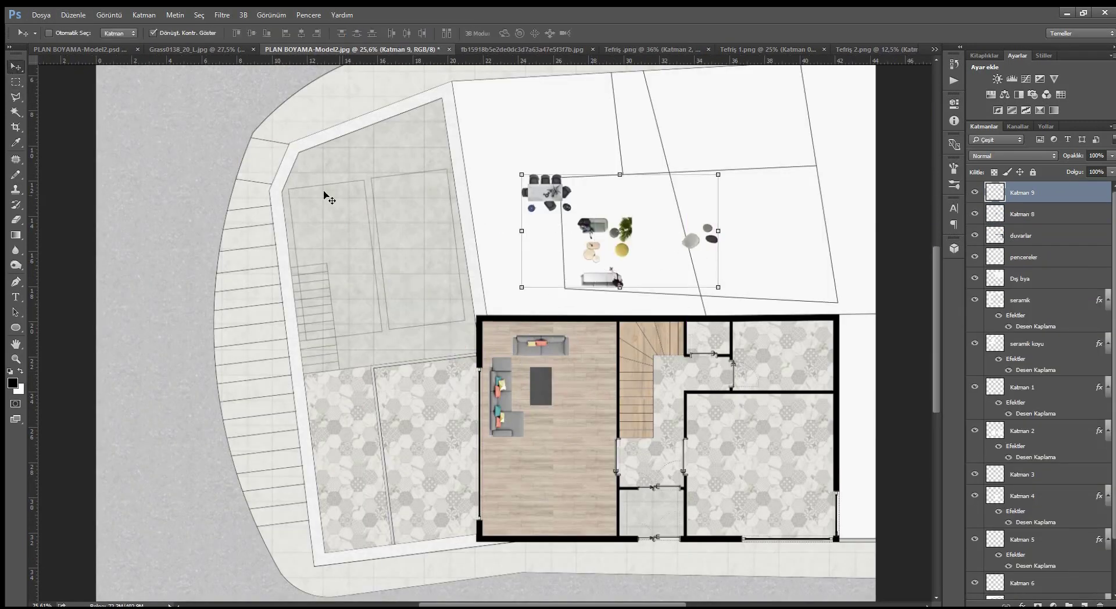
pyautogui.click(15, 82)
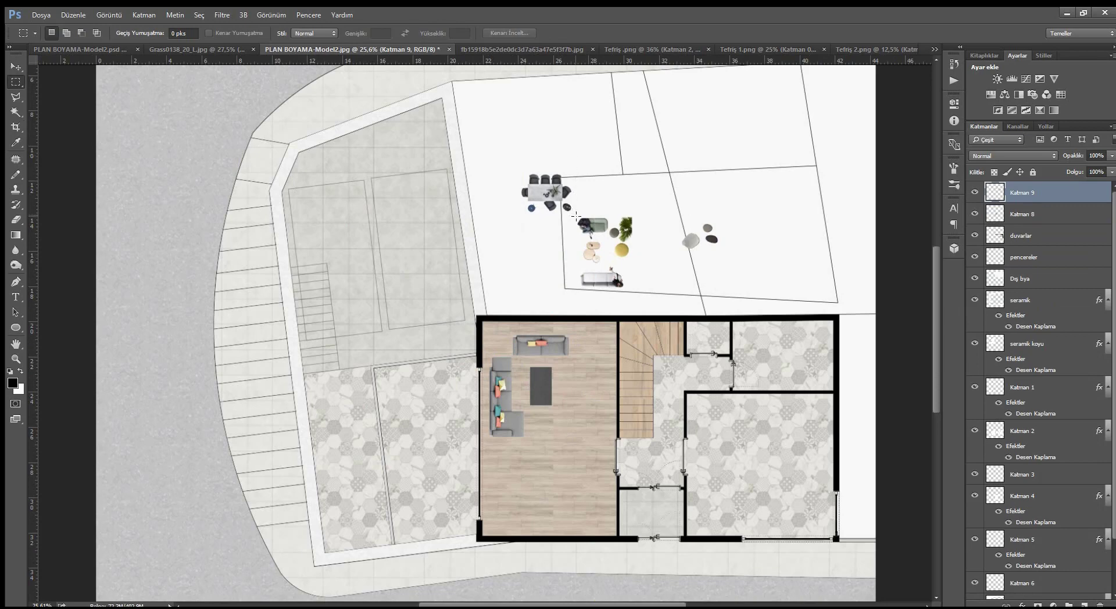
pyautogui.hotkey('ctrl', 'c')
pyautogui.hotkey('ctrl', 'v')
pyautogui.press('v')
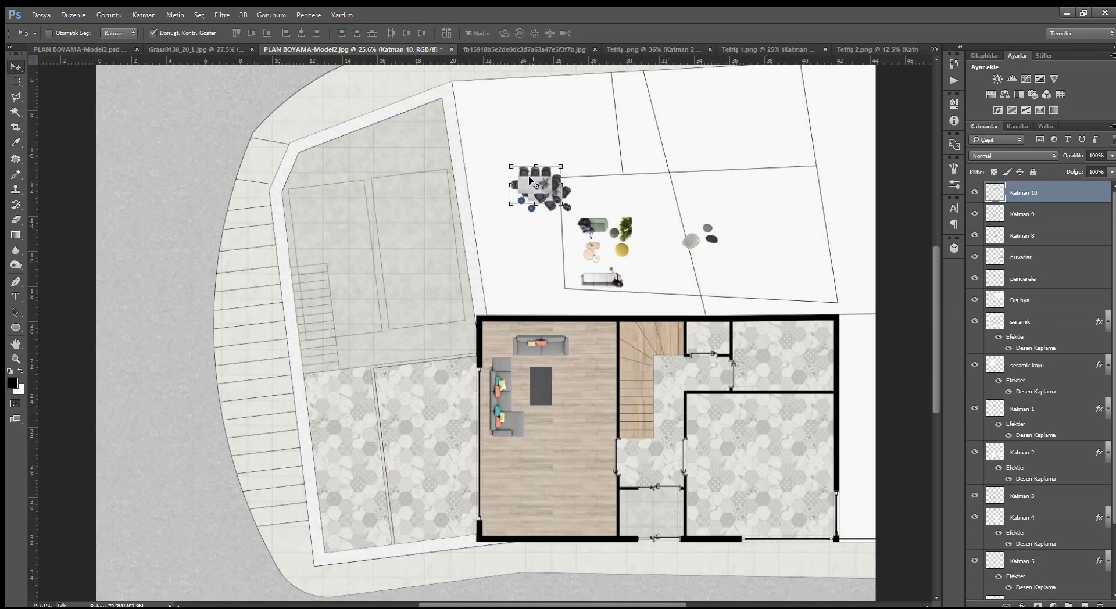
# Shrink the dining set slightly and move it to the lower end of the living room.
pyautogui.hotkey('ctrl', 't')
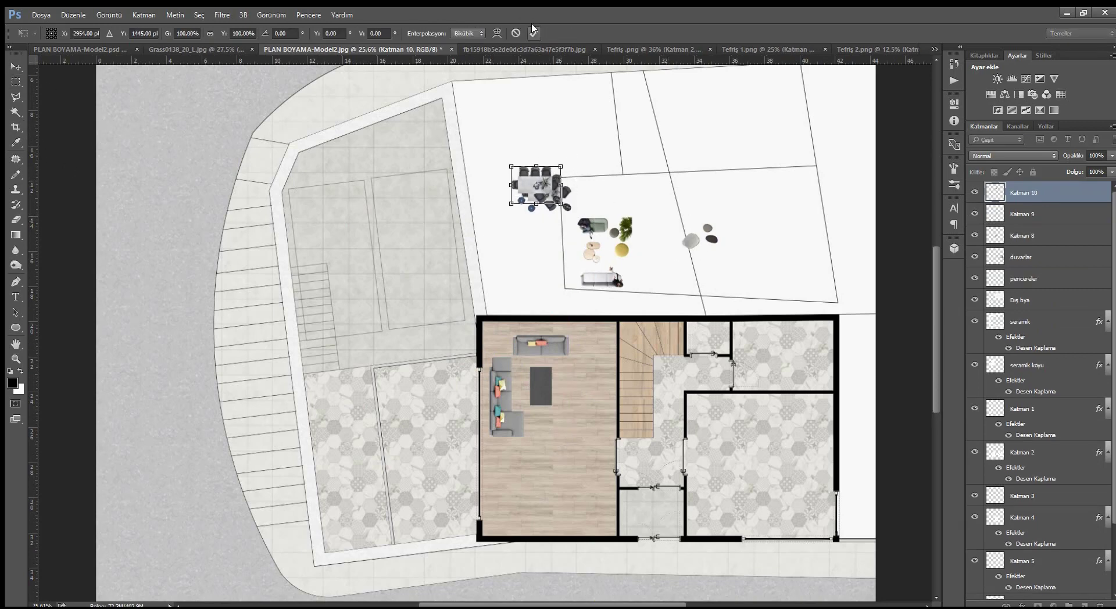
pyautogui.click(534, 33)
pyautogui.moveTo(525, 179); pyautogui.dragTo(536, 478)
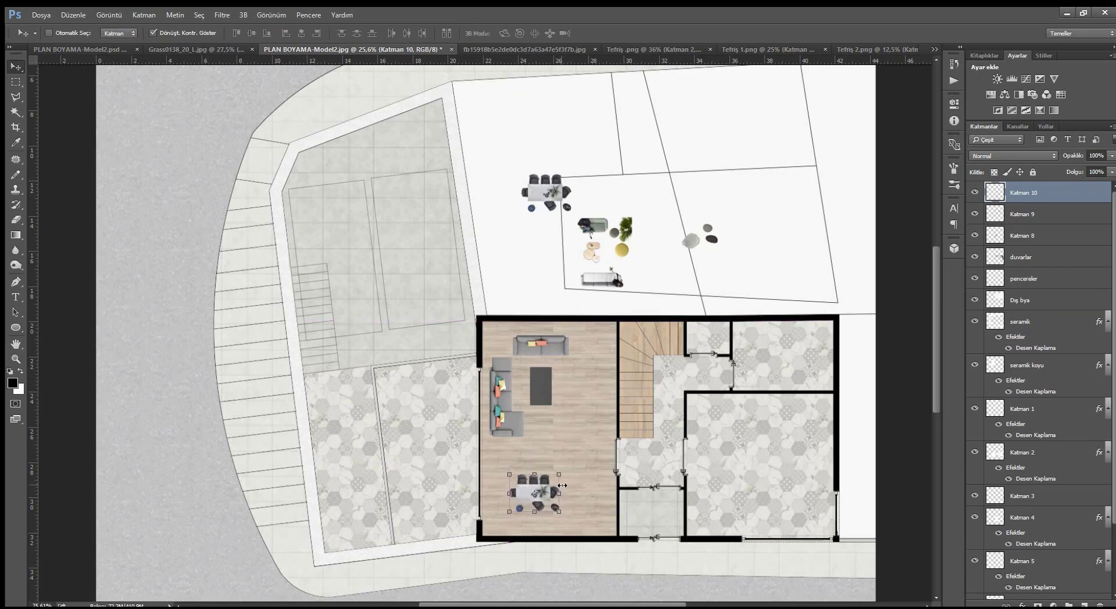
pyautogui.hotkey('ctrl', 't')
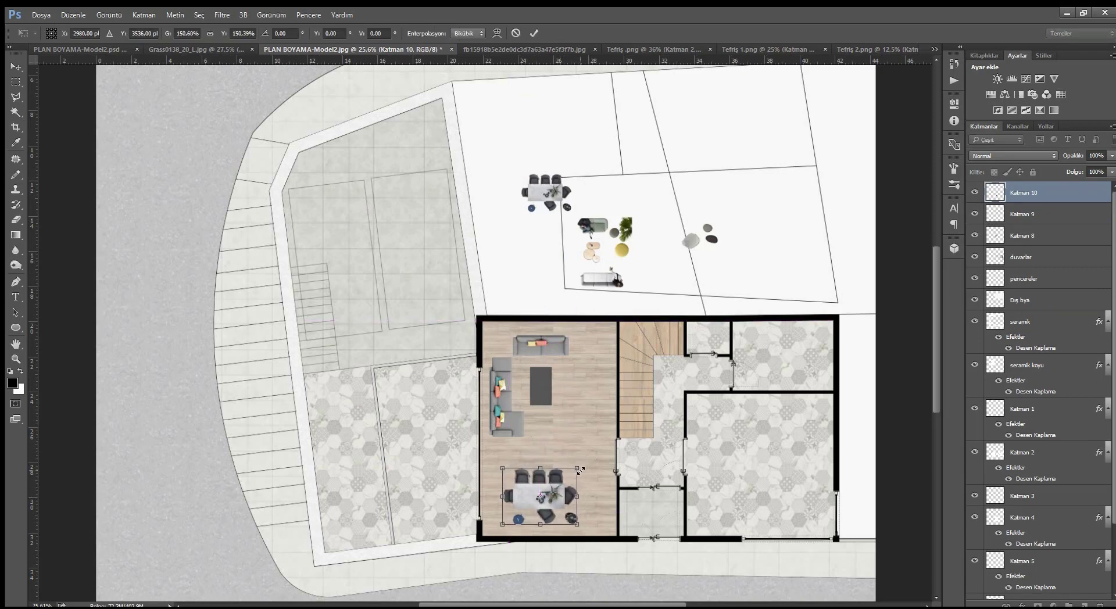
pyautogui.moveTo(567, 474); pyautogui.dragTo(565, 486)
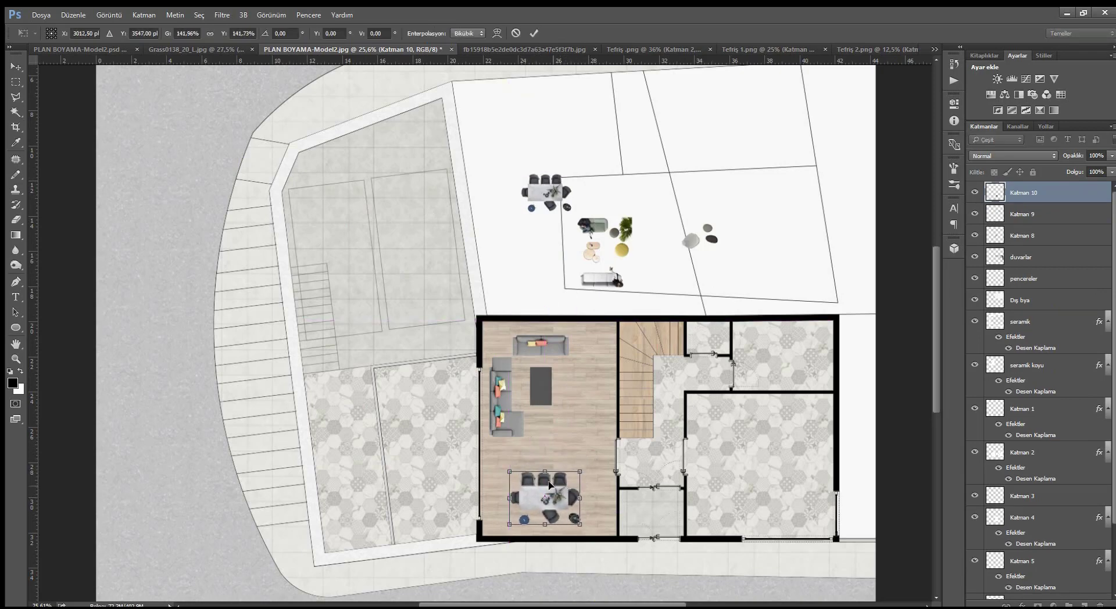
pyautogui.press('Return')
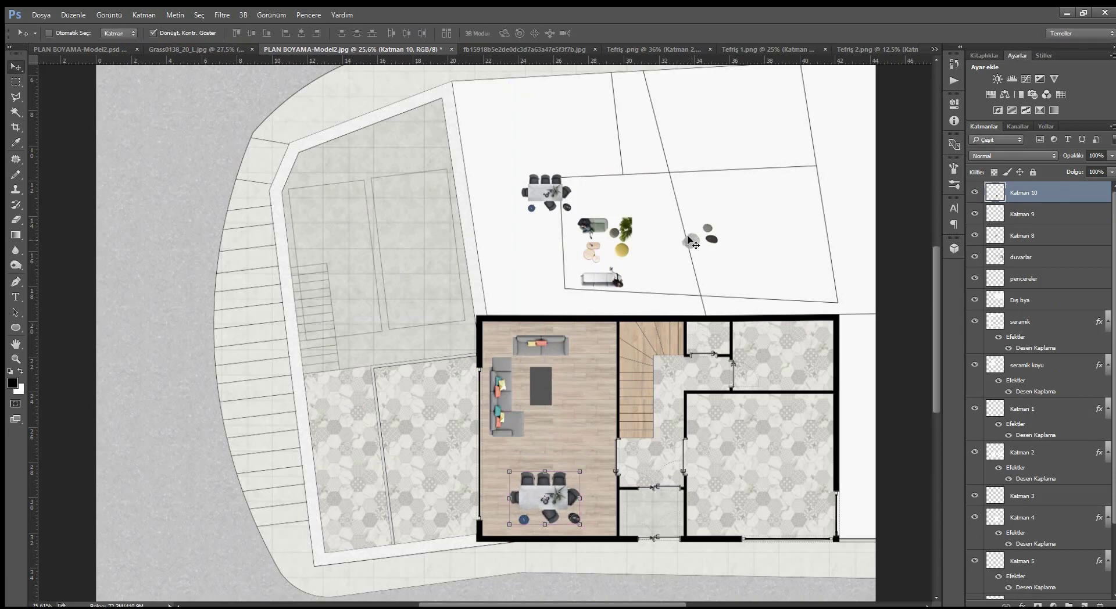
# Copy the round grey stones to Katman 11 and drag them into the living room centre.
pyautogui.keyDown('ctrl'); pyautogui.click(621, 251); pyautogui.keyUp('ctrl')
pyautogui.press('m')
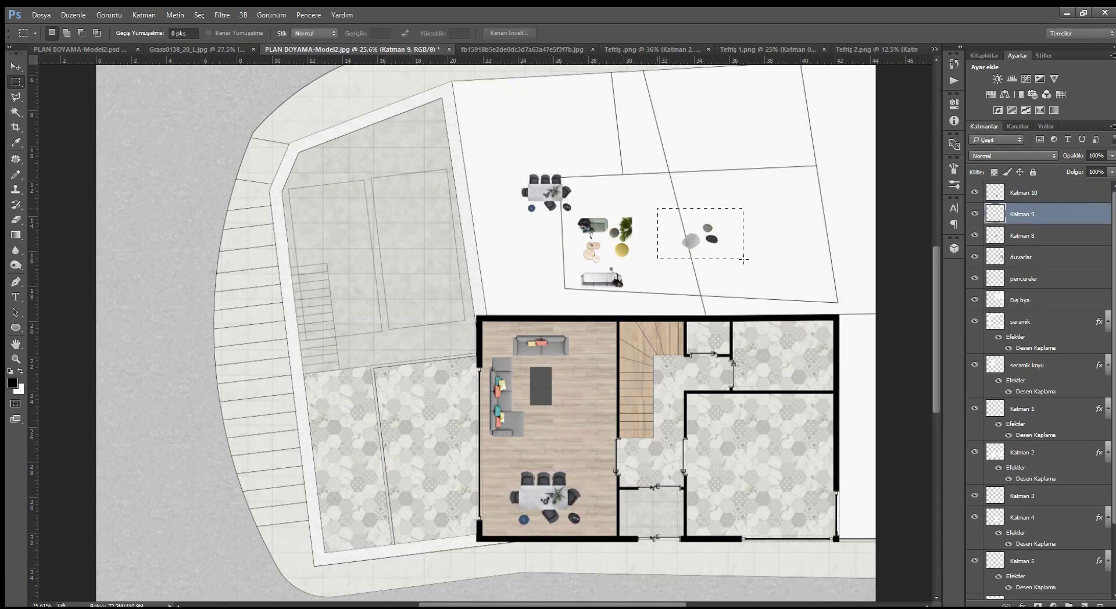
pyautogui.press('v')
pyautogui.hotkey('ctrl', 'j')
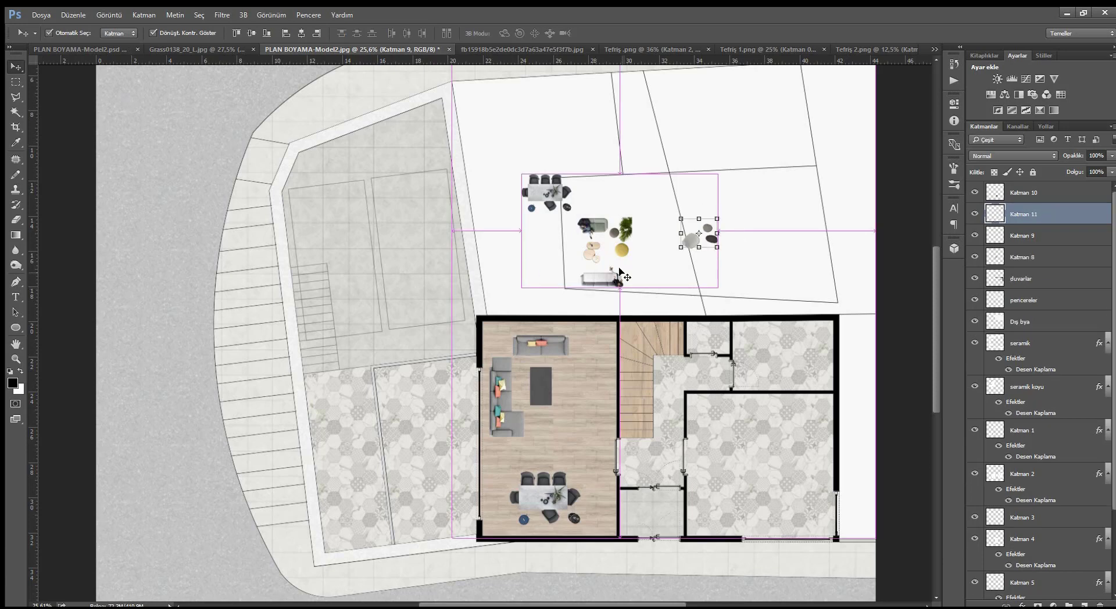
pyautogui.moveTo(703, 241)
pyautogui.mouseDown()
pyautogui.moveTo(721, 230)
pyautogui.moveTo(566, 424)
pyautogui.mouseUp()
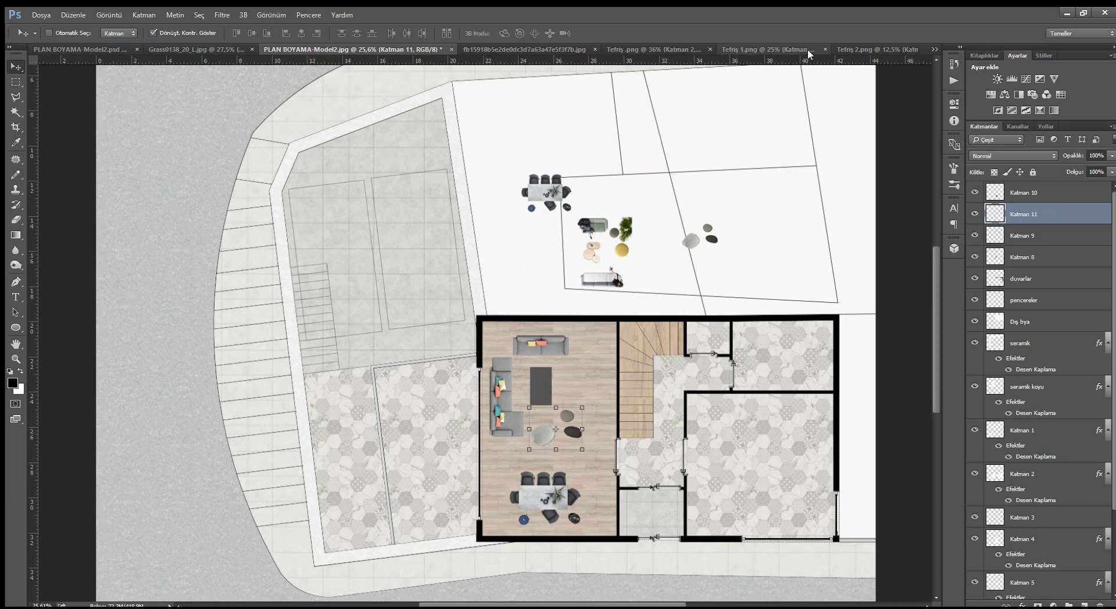
# Copy the brown TV unit from the Tefriş 1.png furniture sheet for the floor plan.
pyautogui.click(844, 50)
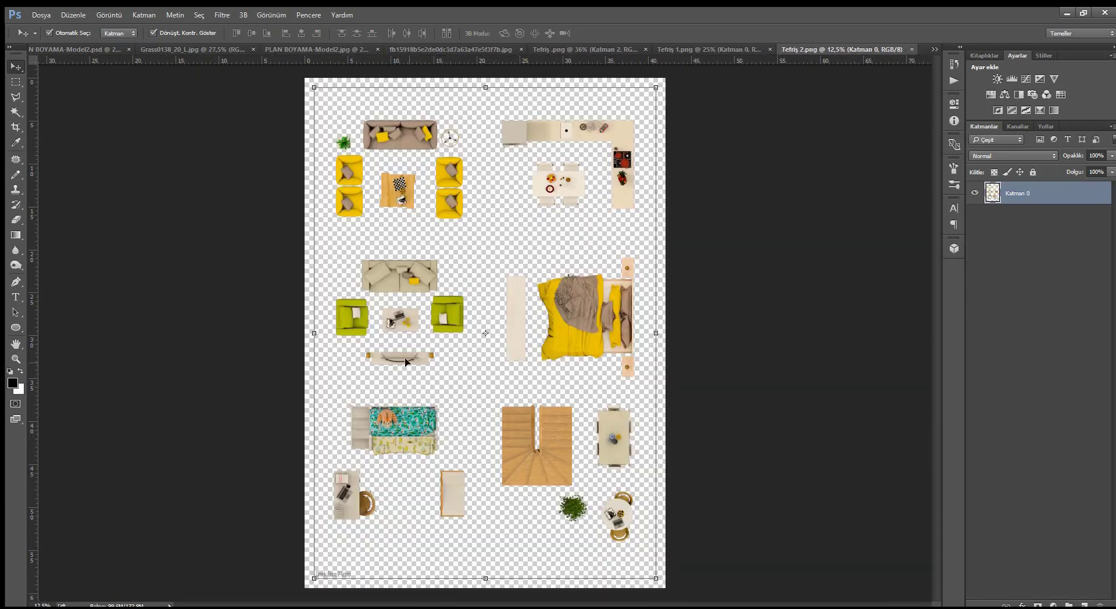
pyautogui.click(740, 51)
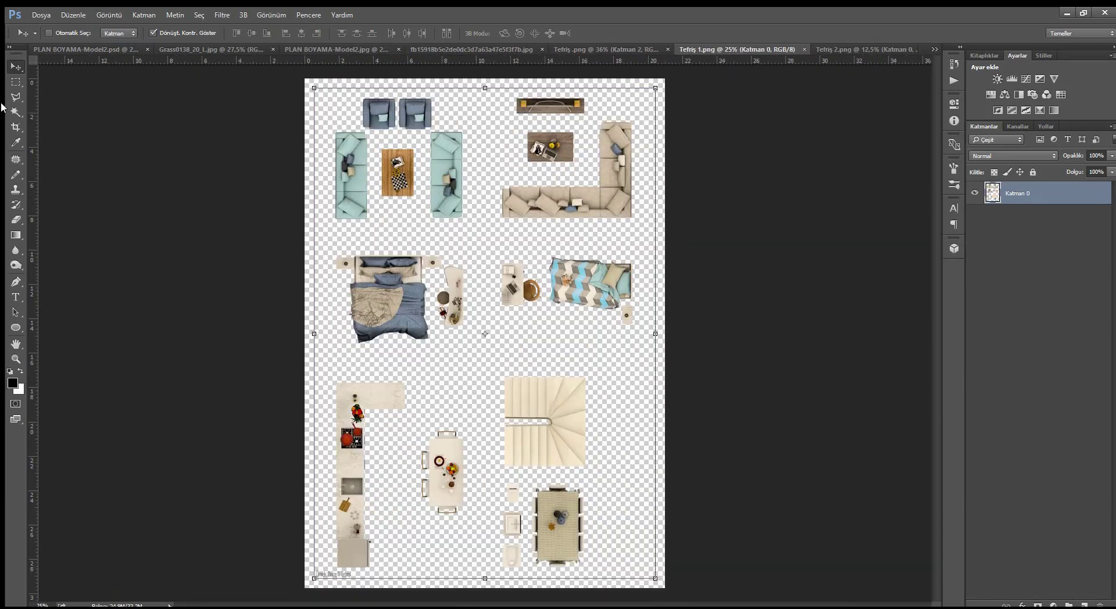
pyautogui.click(16, 82)
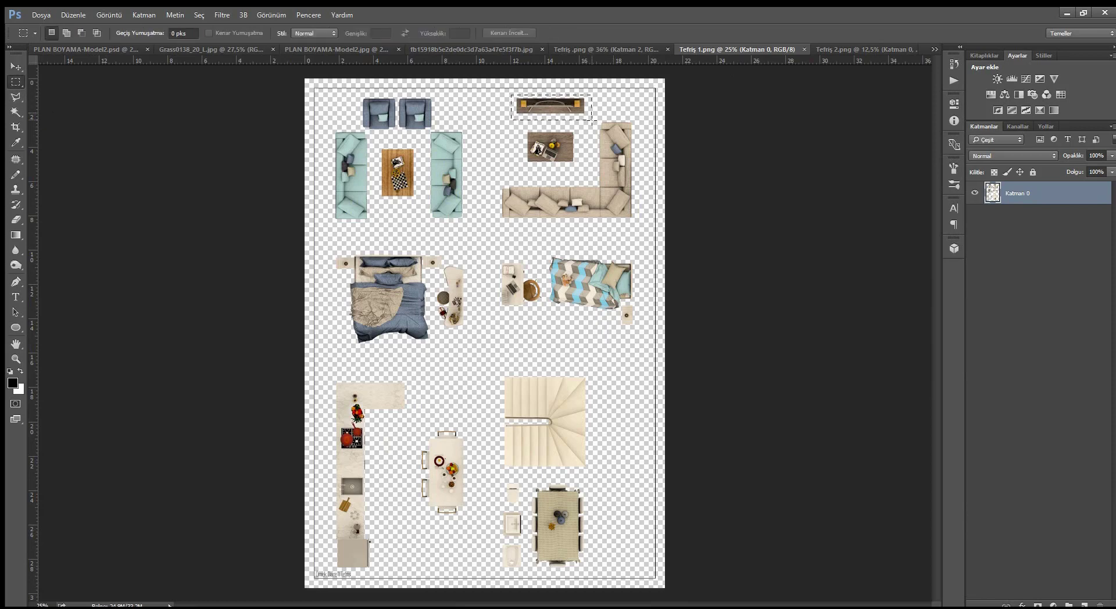
pyautogui.hotkey('ctrl', 'a')
pyautogui.hotkey('ctrl', 'j')
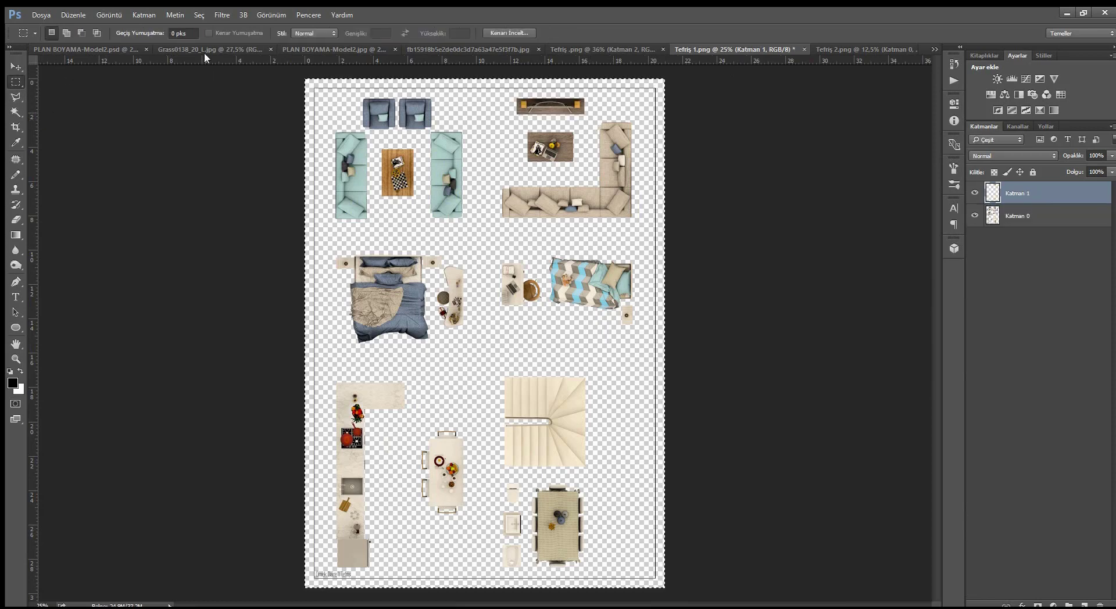
pyautogui.click(334, 49)
# Paste the TV unit into the floor plan and rotate it upright.
pyautogui.press('v')
pyautogui.hotkey('ctrl', 'v')
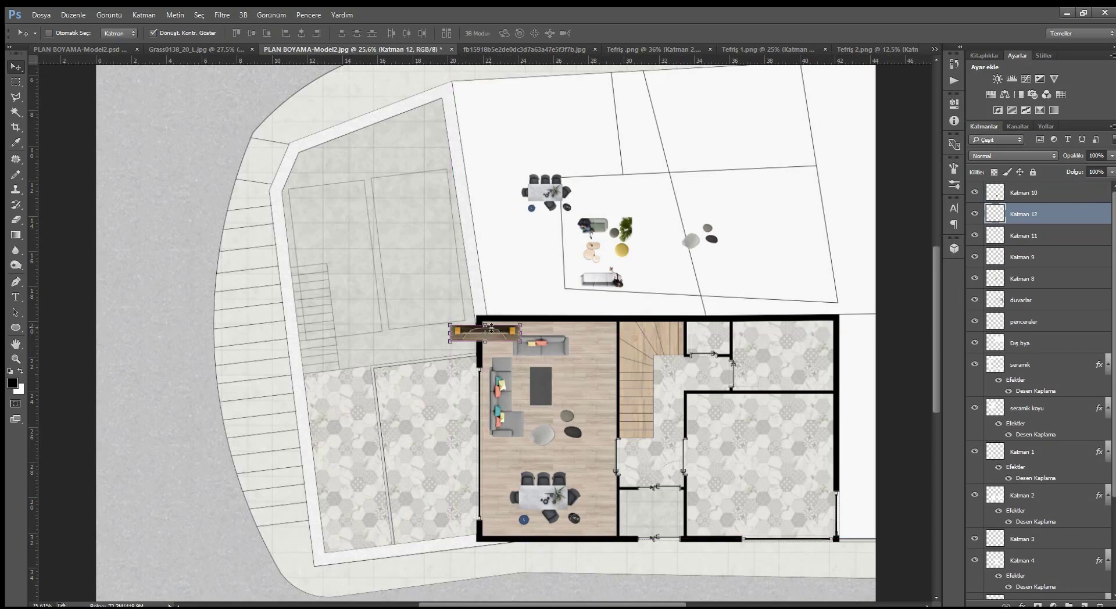
pyautogui.moveTo(486, 314)
pyautogui.mouseDown()
pyautogui.moveTo(613, 379)
pyautogui.moveTo(614, 370)
pyautogui.mouseUp()
pyautogui.press('Return')
# Resize the TV unit against the stair-side living room wall, then view the finished reference plan.
pyautogui.hotkey('ctrl', 't')
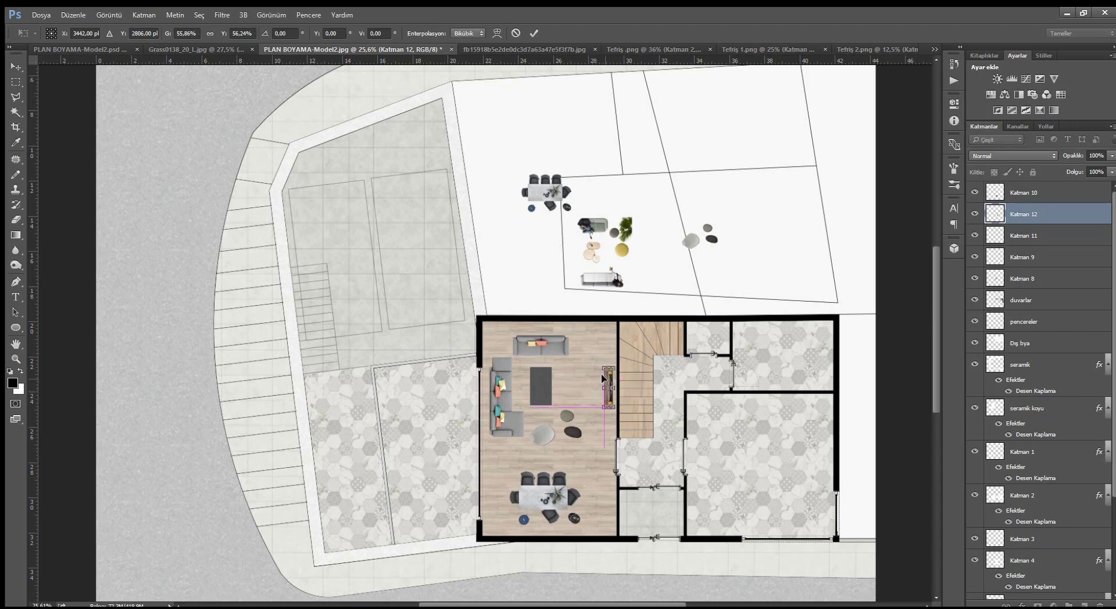
pyautogui.moveTo(614, 370); pyautogui.dragTo(609, 372)
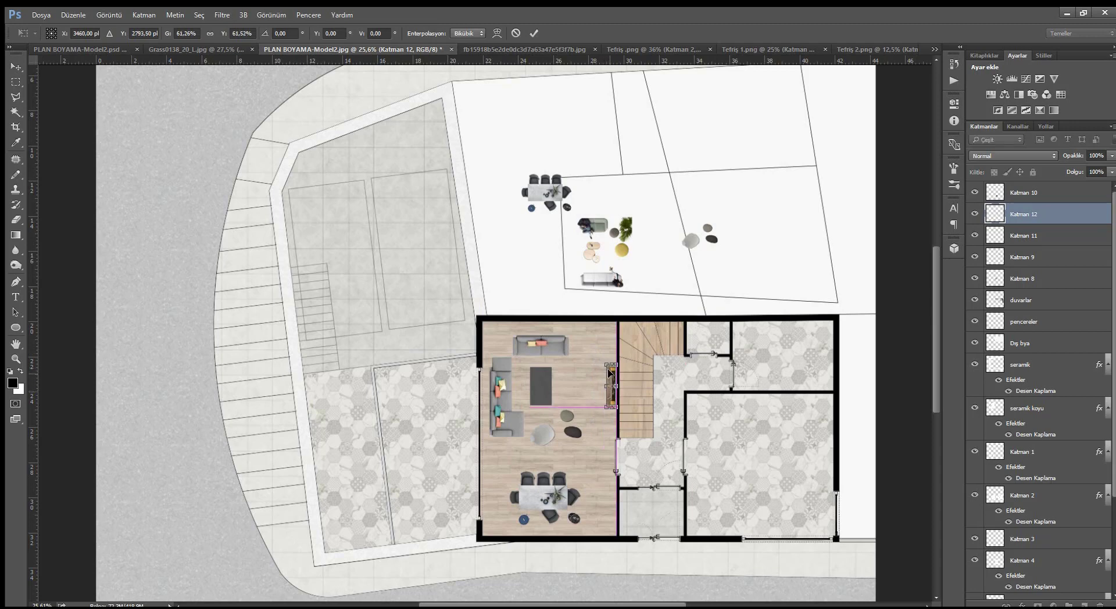
pyautogui.press('Return')
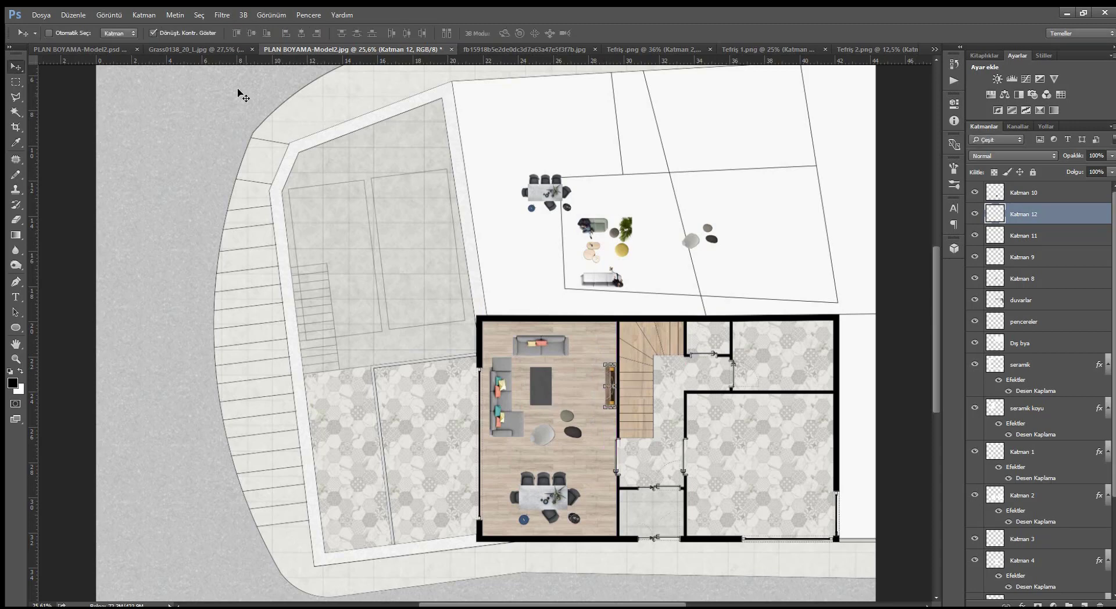
pyautogui.click(81, 49)
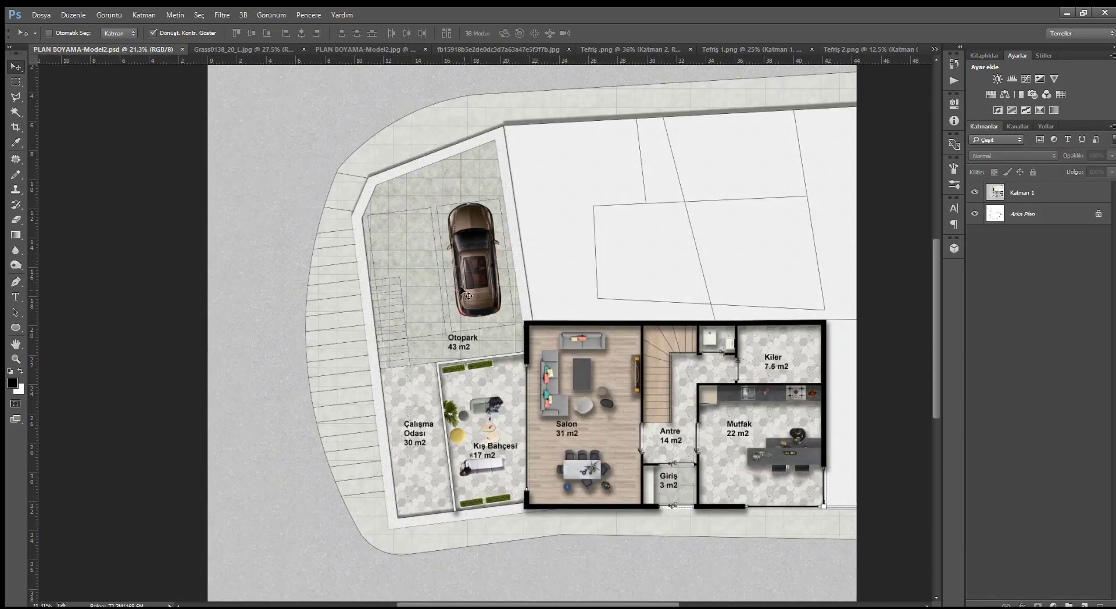
# Scroll the working plan and compare it against the finished PLAN BOYAMA-Model2.psd reference.
pyautogui.click(343, 47)
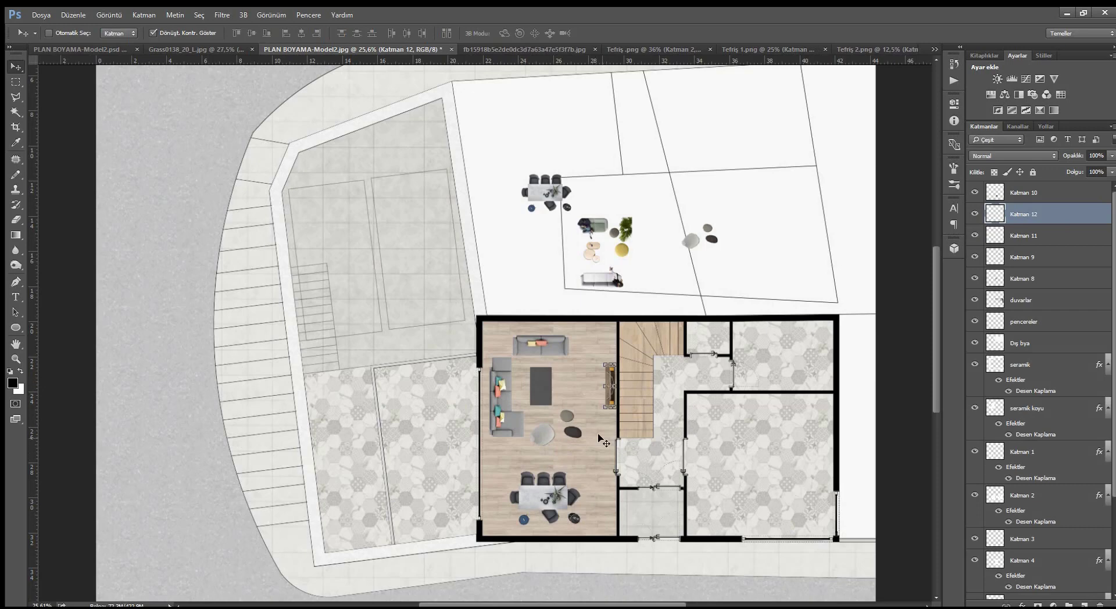
pyautogui.hscroll(3, 733, 342)
pyautogui.scroll(-1, 640, 436)
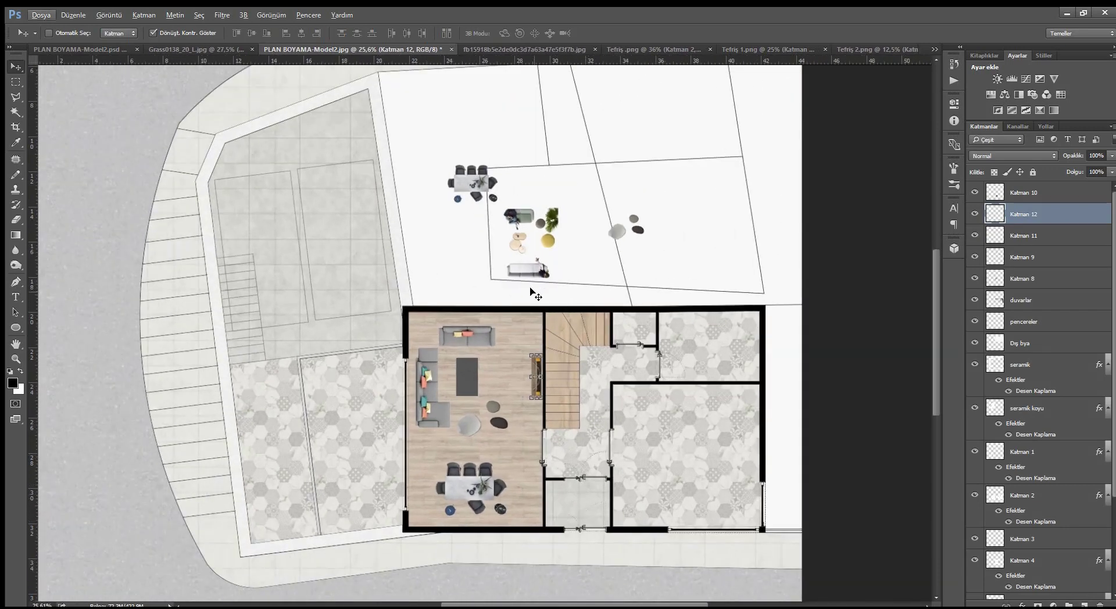
pyautogui.click(93, 48)
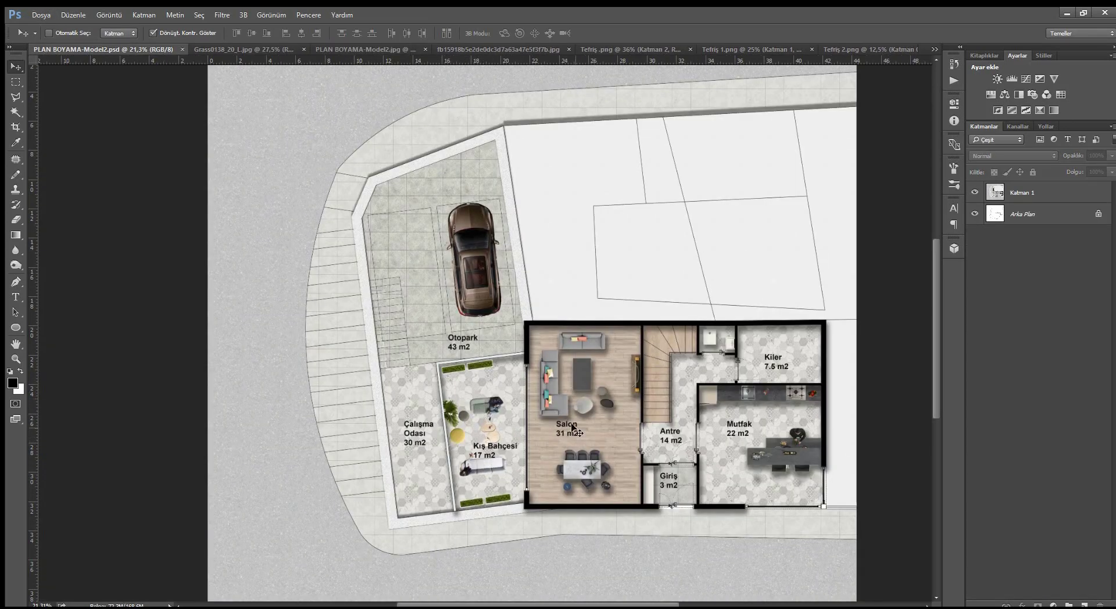
pyautogui.click(353, 48)
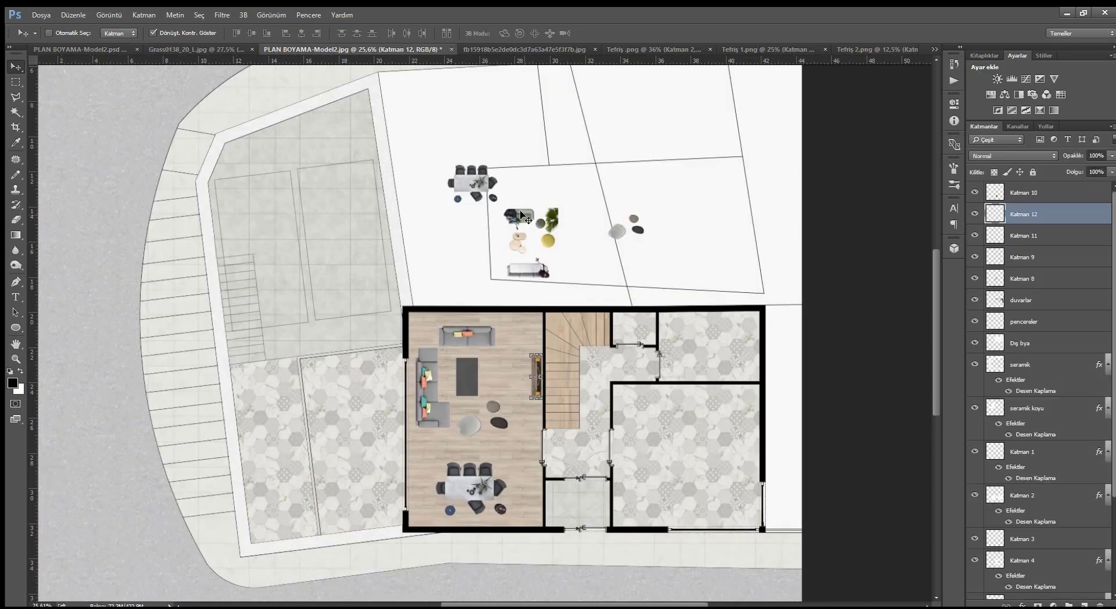
# Rotate the Katman 9 garden furniture group above the house by 180°.
pyautogui.keyDown('ctrl'); pyautogui.click(535, 224); pyautogui.keyUp('ctrl')
pyautogui.hotkey('ctrl', 't')
pyautogui.rightClick(535, 224)
pyautogui.click(554, 335)
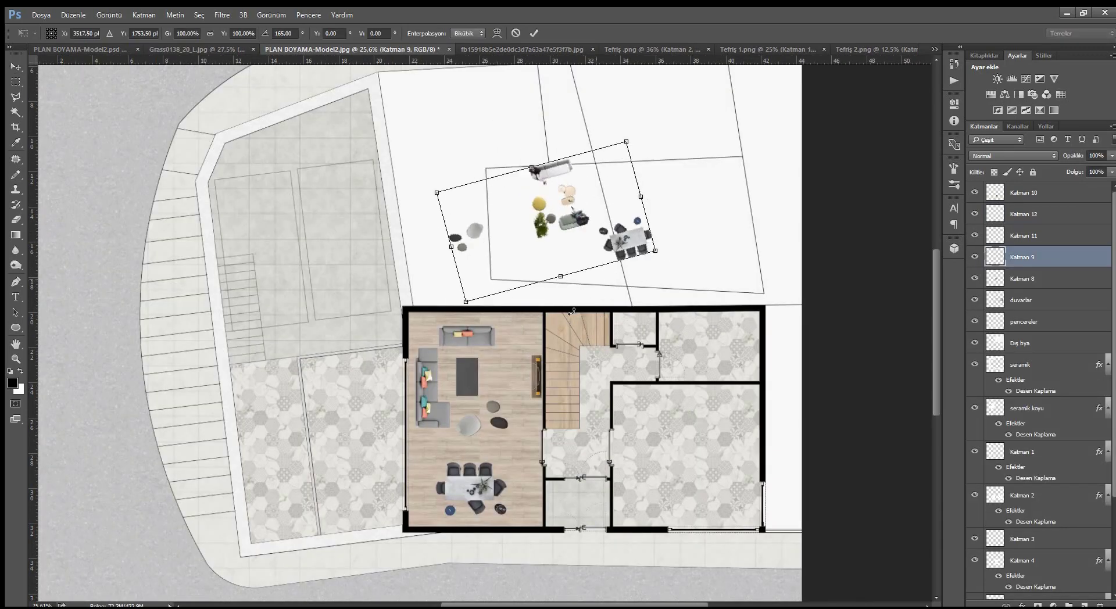
pyautogui.press('Return')
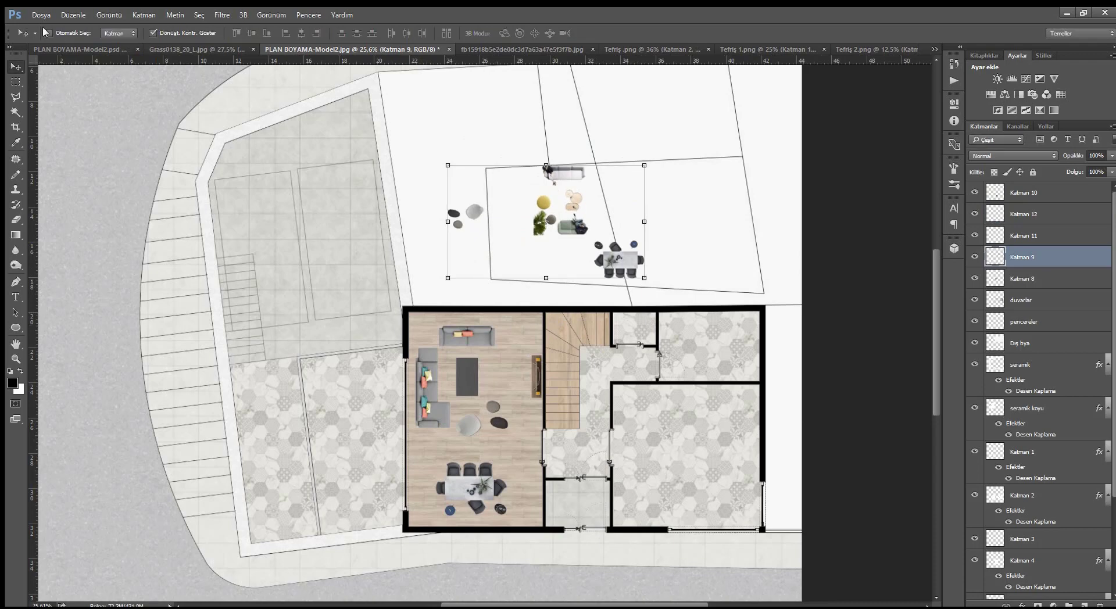
pyautogui.click(61, 49)
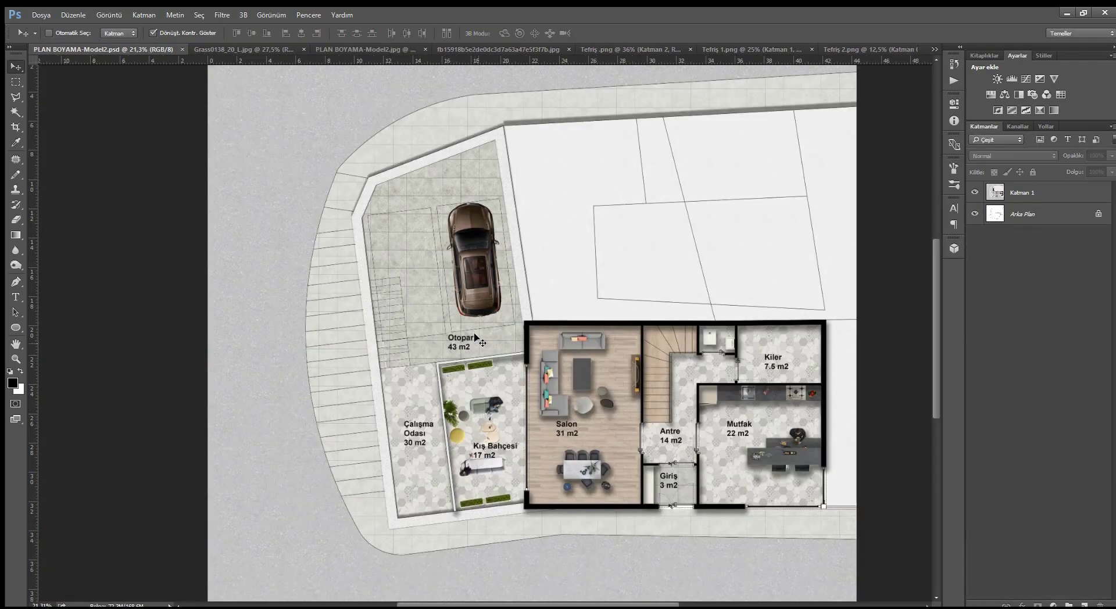
pyautogui.click(362, 48)
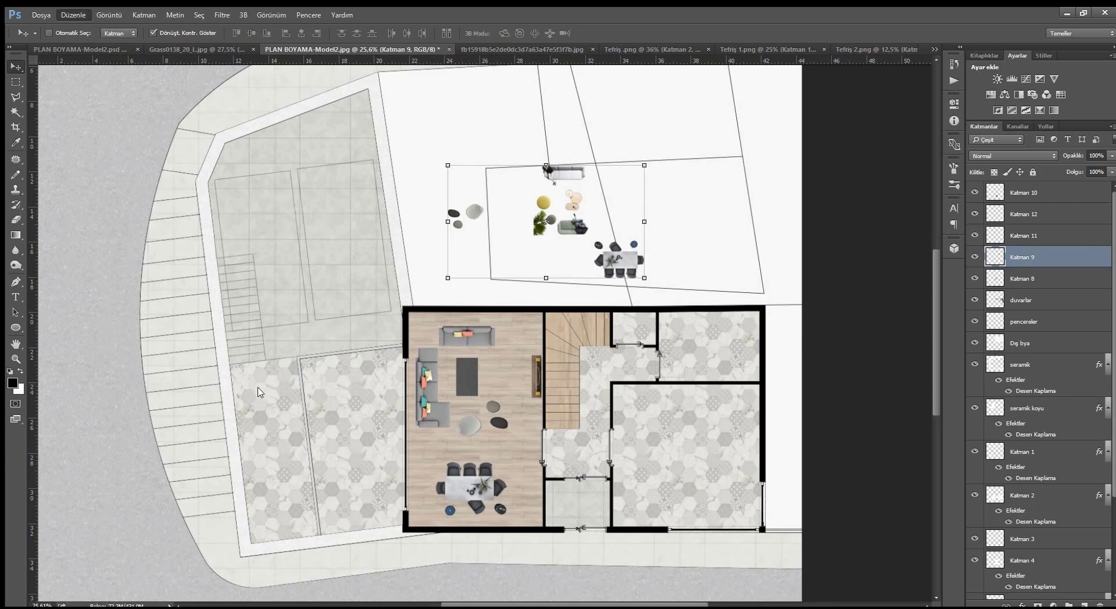
# Move the furniture group into the lower-left garden, enlarge it, and delete the stepping stones.
pyautogui.moveTo(572, 235); pyautogui.dragTo(353, 434)
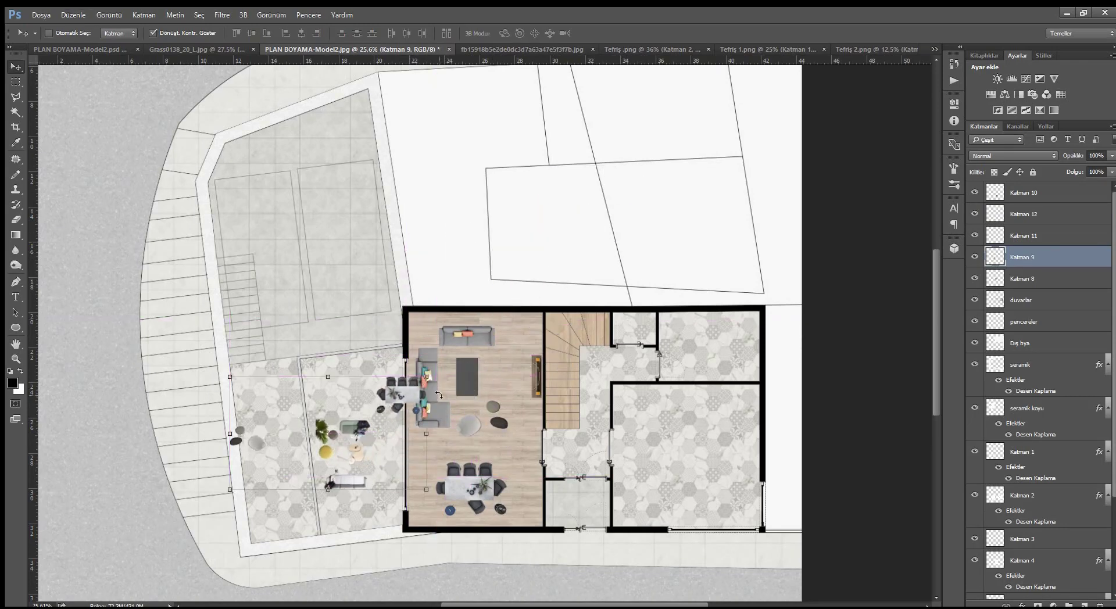
pyautogui.moveTo(425, 373); pyautogui.dragTo(478, 346)
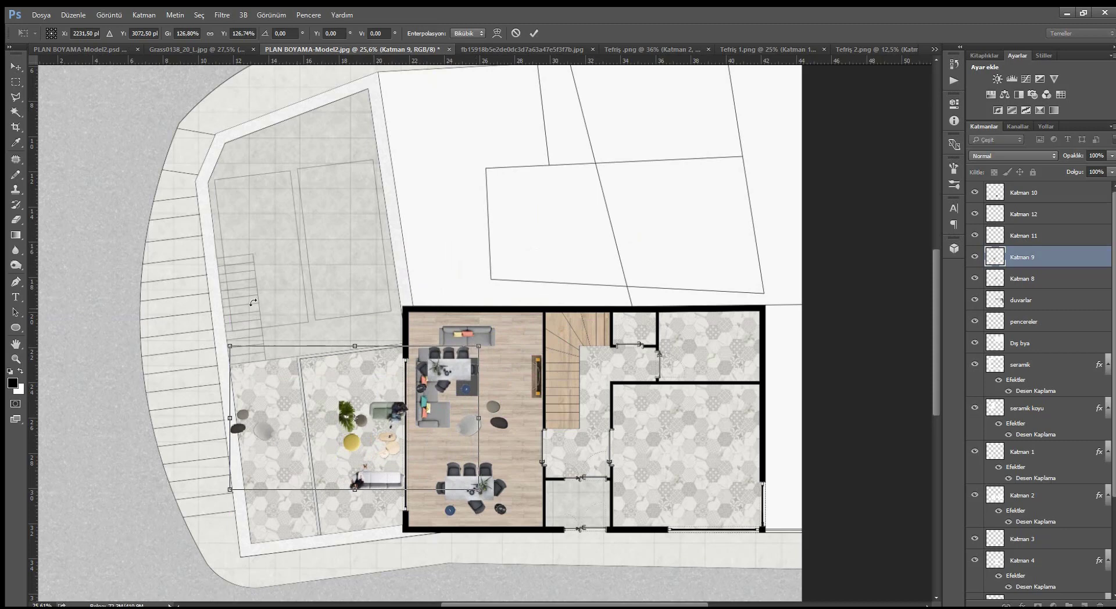
pyautogui.click(14, 82)
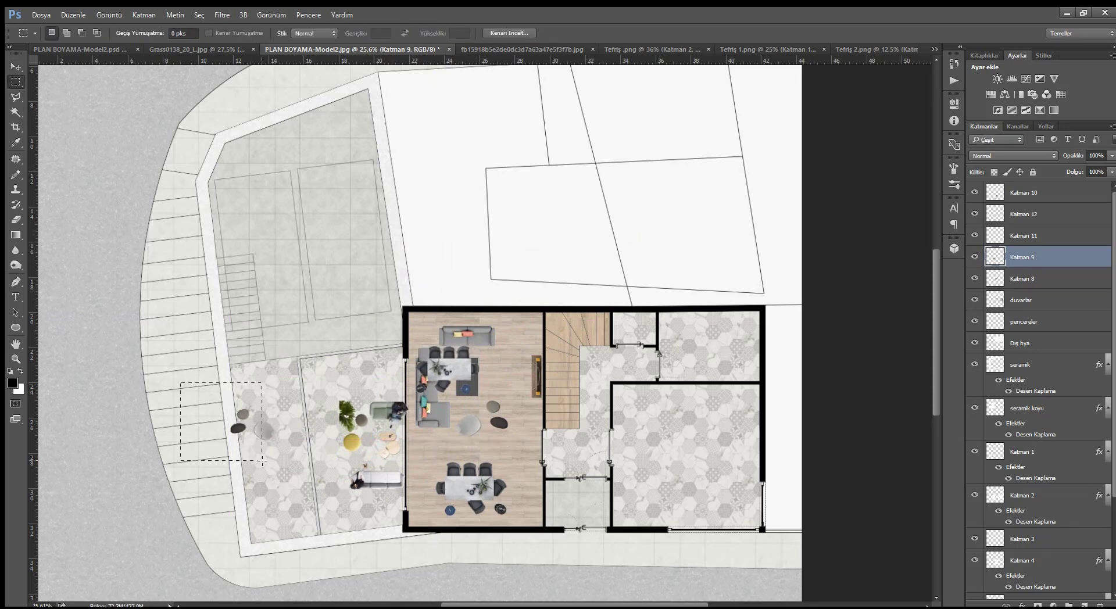
pyautogui.moveTo(179, 383); pyautogui.dragTo(277, 465)
pyautogui.press('Delete')
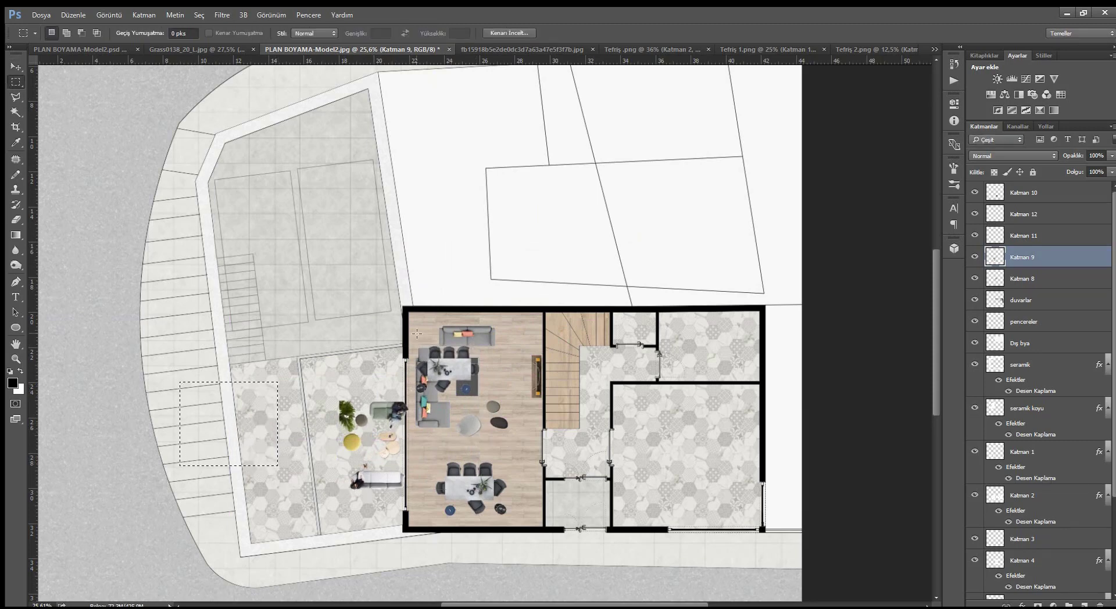
# Delete the stray chairs overlapping the living room.
pyautogui.moveTo(410, 309); pyautogui.dragTo(504, 394)
pyautogui.press('Delete')
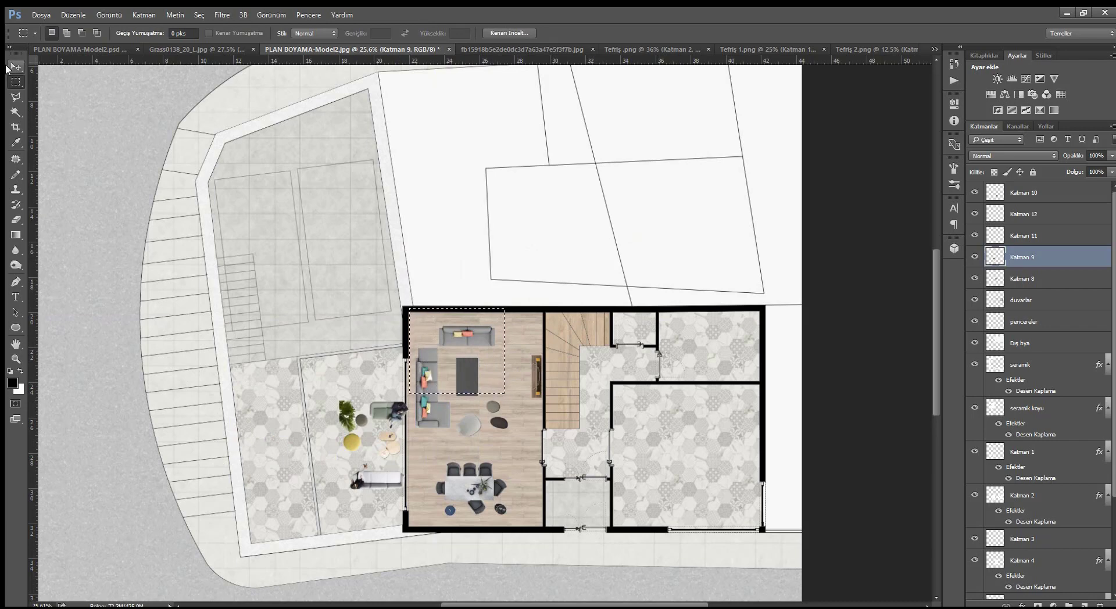
pyautogui.click(15, 67)
pyautogui.hotkey('ctrl', 'd')
# Shift and resize the furniture group to fit the terrace, then view the finished reference plan.
pyautogui.moveTo(404, 413); pyautogui.dragTo(371, 412)
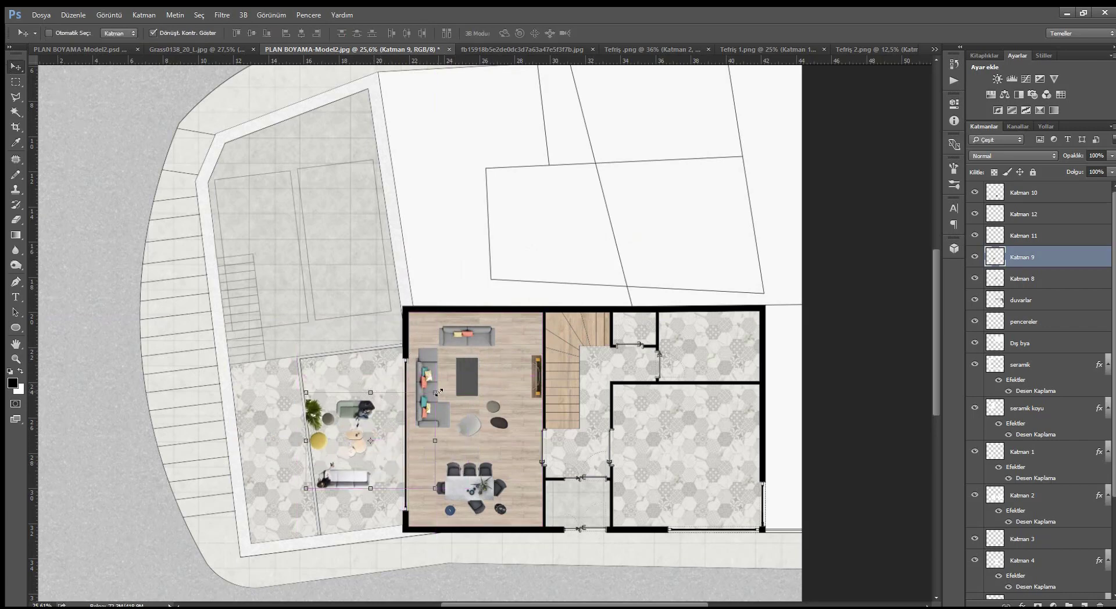
pyautogui.moveTo(435, 392)
pyautogui.mouseDown()
pyautogui.moveTo(452, 380)
pyautogui.moveTo(377, 366)
pyautogui.mouseUp()
pyautogui.moveTo(442, 379); pyautogui.dragTo(439, 378)
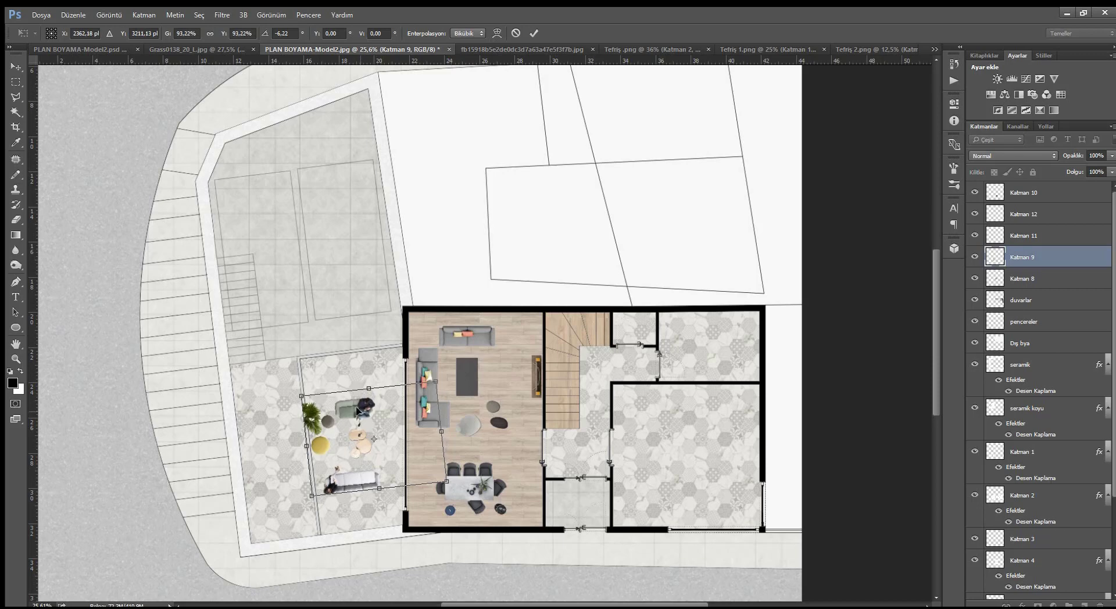
pyautogui.moveTo(353, 410); pyautogui.dragTo(356, 409)
pyautogui.press('Return')
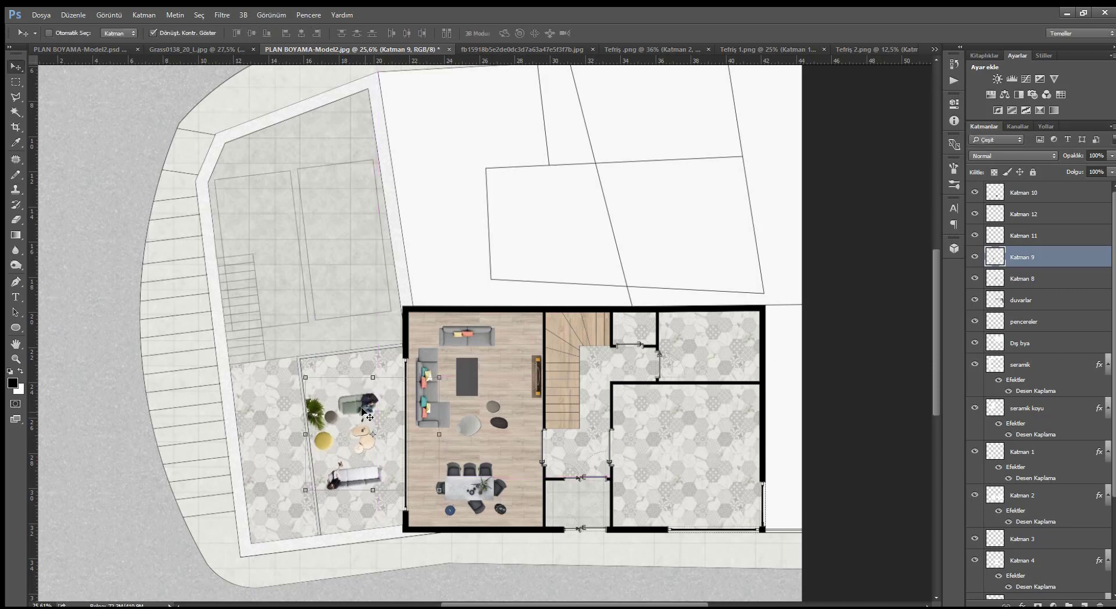
pyautogui.click(76, 49)
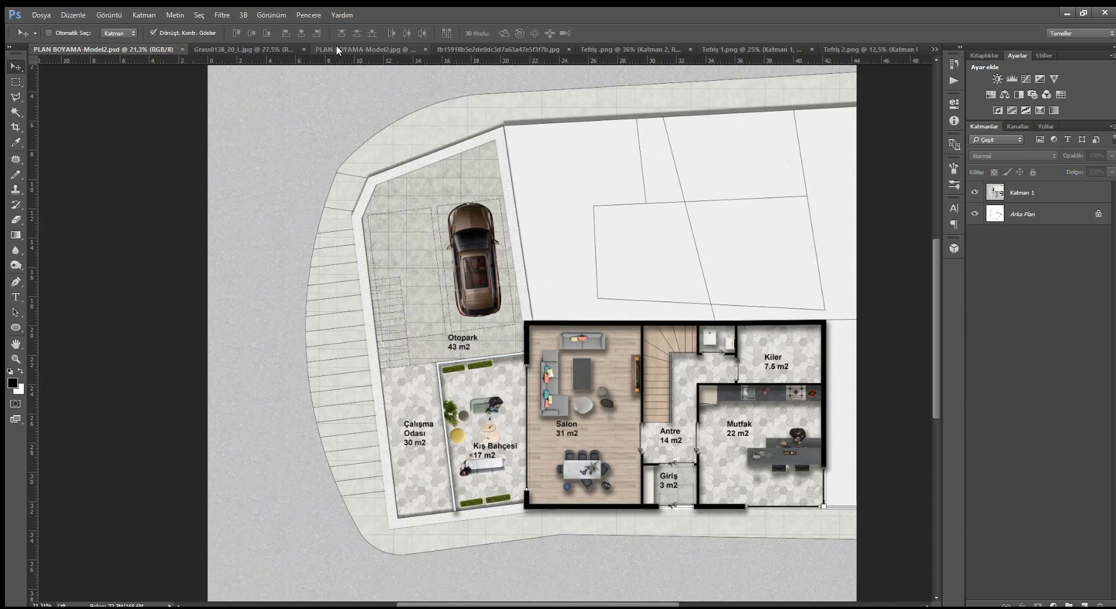
# Select the green planter strip in Tefriş .png and copy it onto its own layer.
pyautogui.click(638, 49)
pyautogui.scroll(-2, 537, 357)
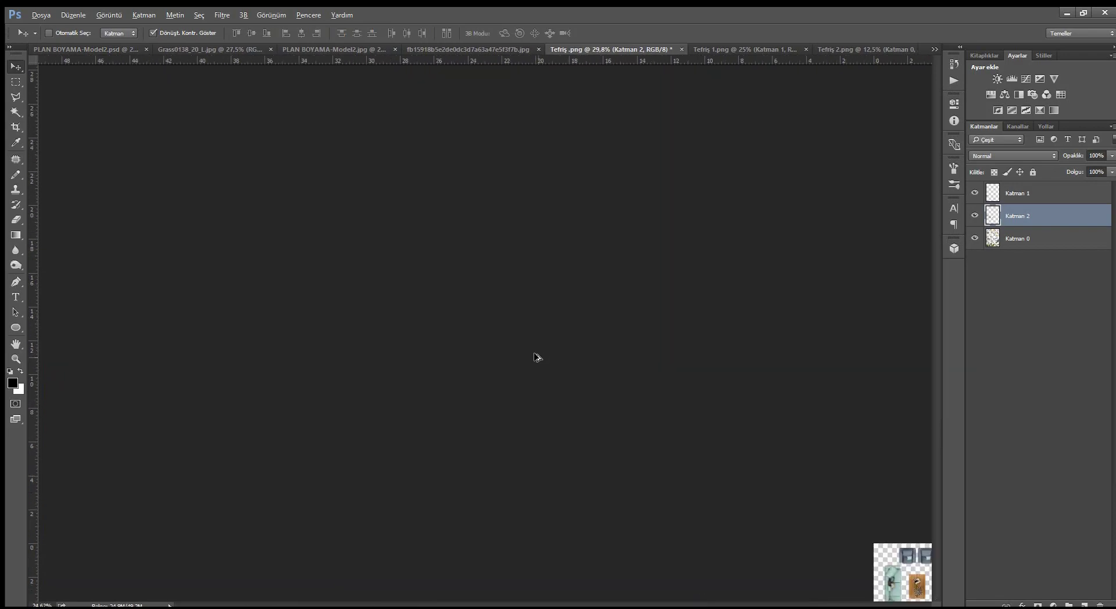
pyautogui.scroll(1, 537, 357)
pyautogui.scroll(1, 474, 460)
pyautogui.click(11, 80)
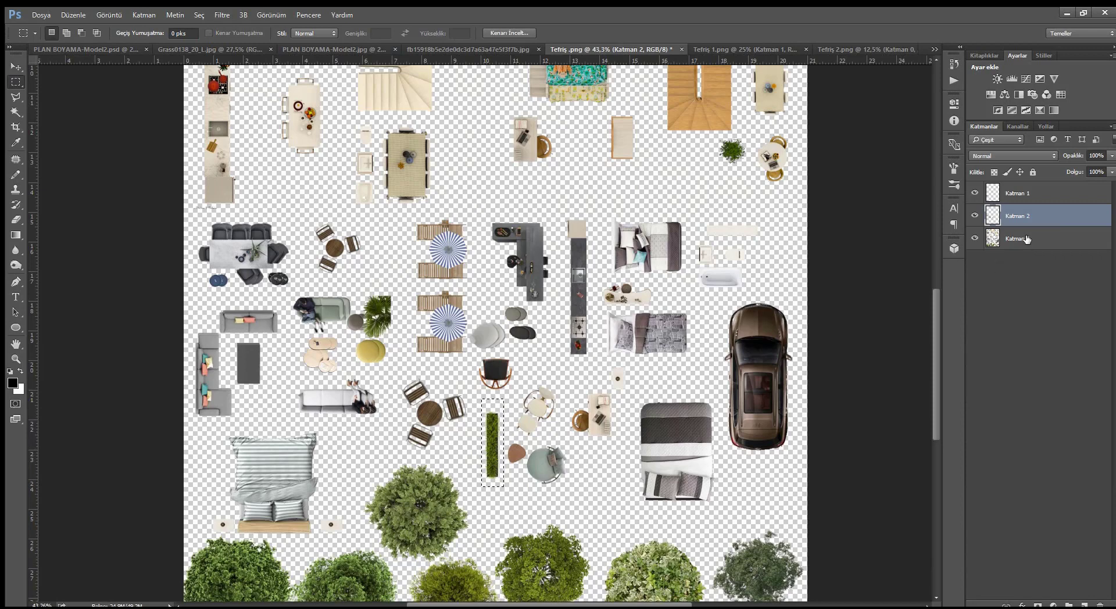
pyautogui.click(1026, 238)
pyautogui.hotkey('ctrl', 'j')
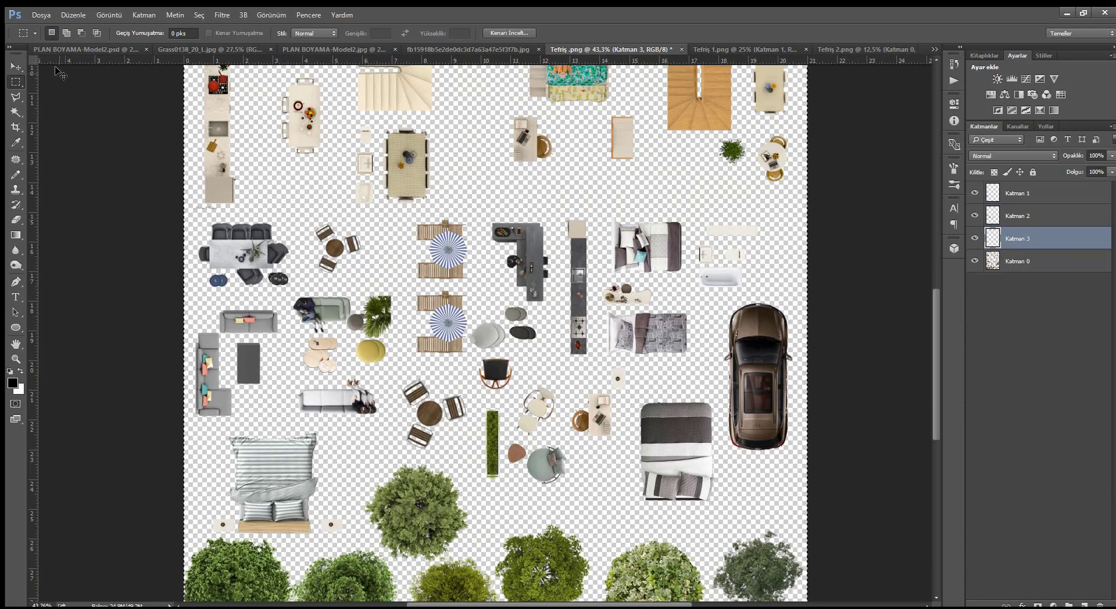
# Paste the planter strip into the PLAN BOYAMA-Model2.jpg floor plan.
pyautogui.click(106, 49)
pyautogui.click(343, 49)
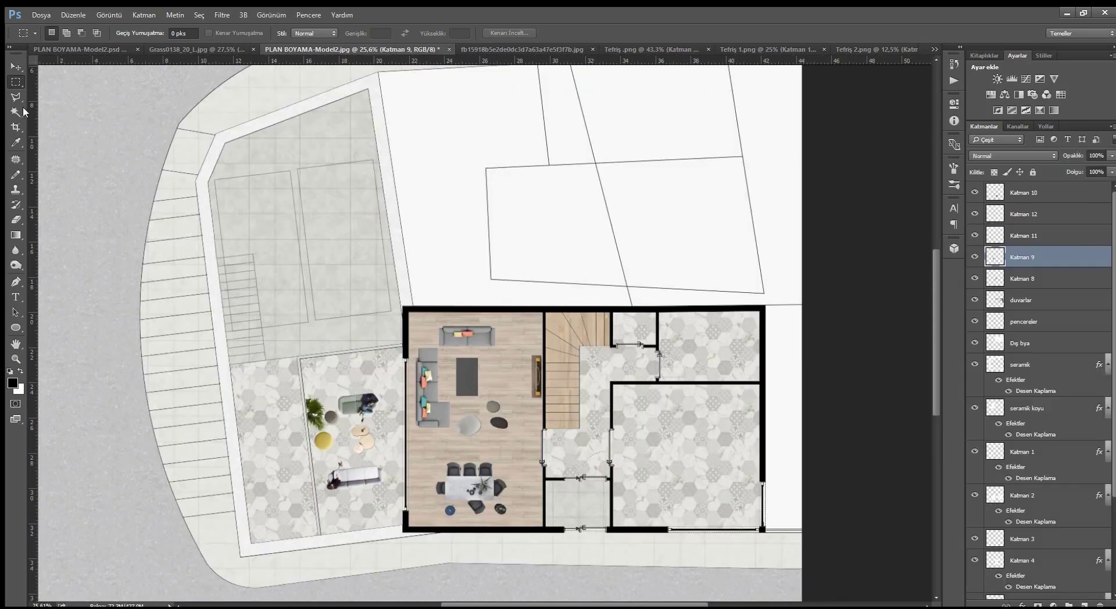
pyautogui.click(16, 67)
pyautogui.hotkey('ctrl', 'v')
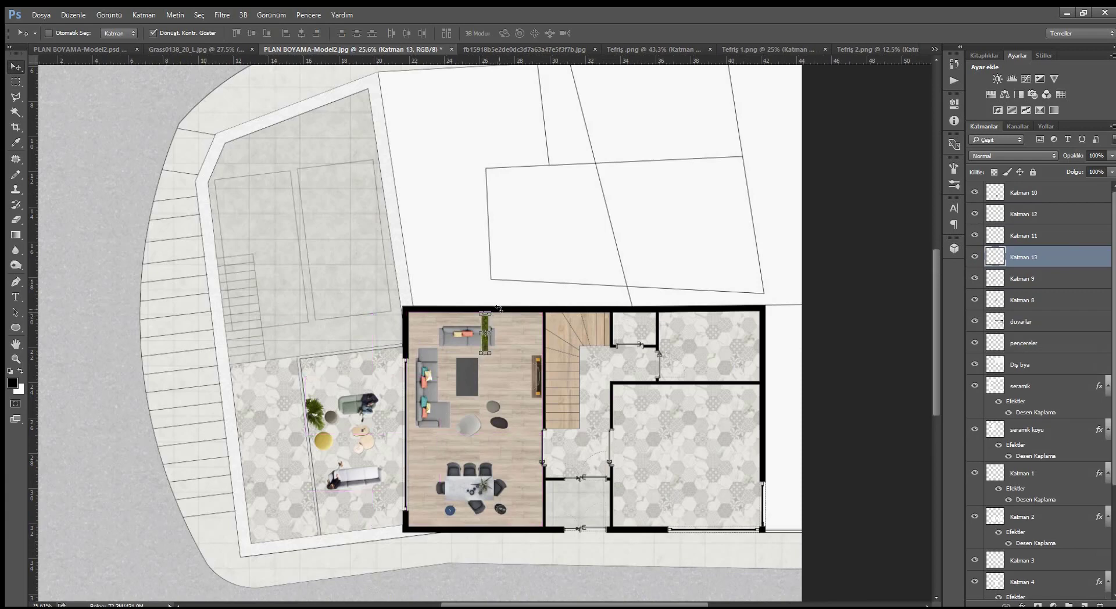
# Rotate the planter strip horizontal and place a second copy along the terrace top.
pyautogui.moveTo(498, 309)
pyautogui.mouseDown()
pyautogui.moveTo(502, 336)
pyautogui.moveTo(342, 363)
pyautogui.moveTo(358, 342)
pyautogui.moveTo(326, 375)
pyautogui.moveTo(368, 361)
pyautogui.mouseUp()
pyautogui.press('Return')
pyautogui.press('Return')
pyautogui.press('Return')
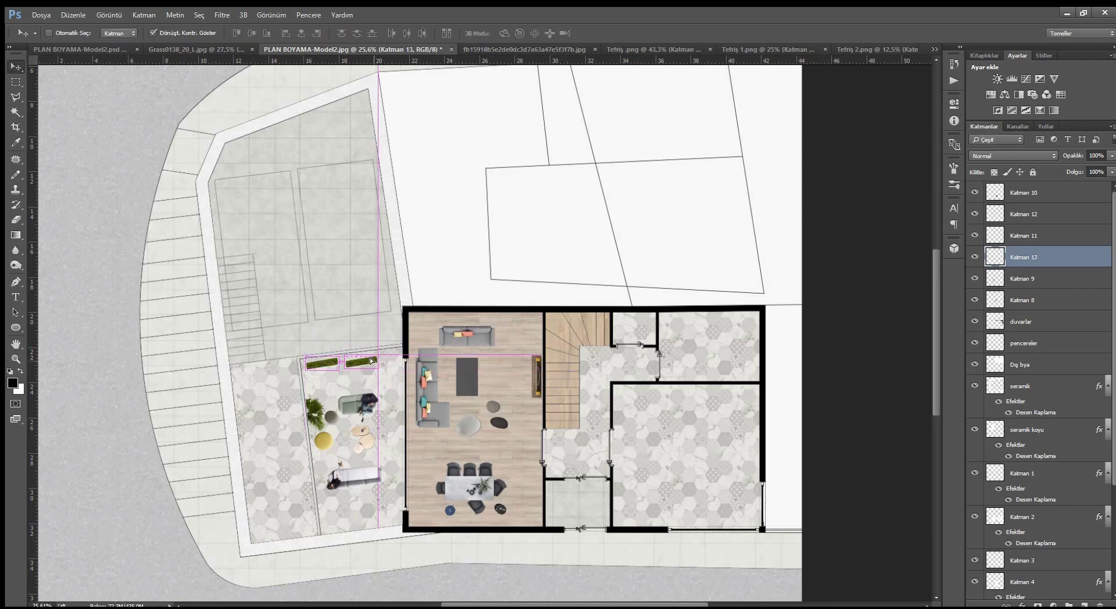
pyautogui.scroll(1, 301, 386)
pyautogui.scroll(5, 300, 387)
pyautogui.moveTo(438, 333); pyautogui.dragTo(440, 309)
pyautogui.hotkey('ctrl', 't')
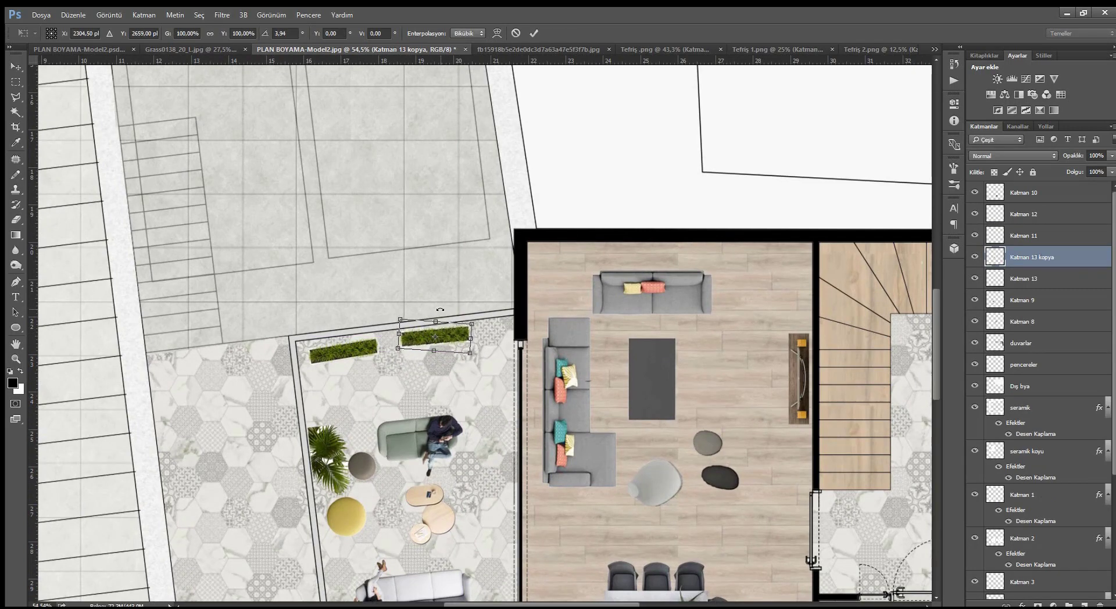
pyautogui.press('Return')
# Rotate the two top planters to follow the wall, the right one to about -4.35°.
pyautogui.keyDown('ctrl'); pyautogui.click(354, 344); pyautogui.keyUp('ctrl')
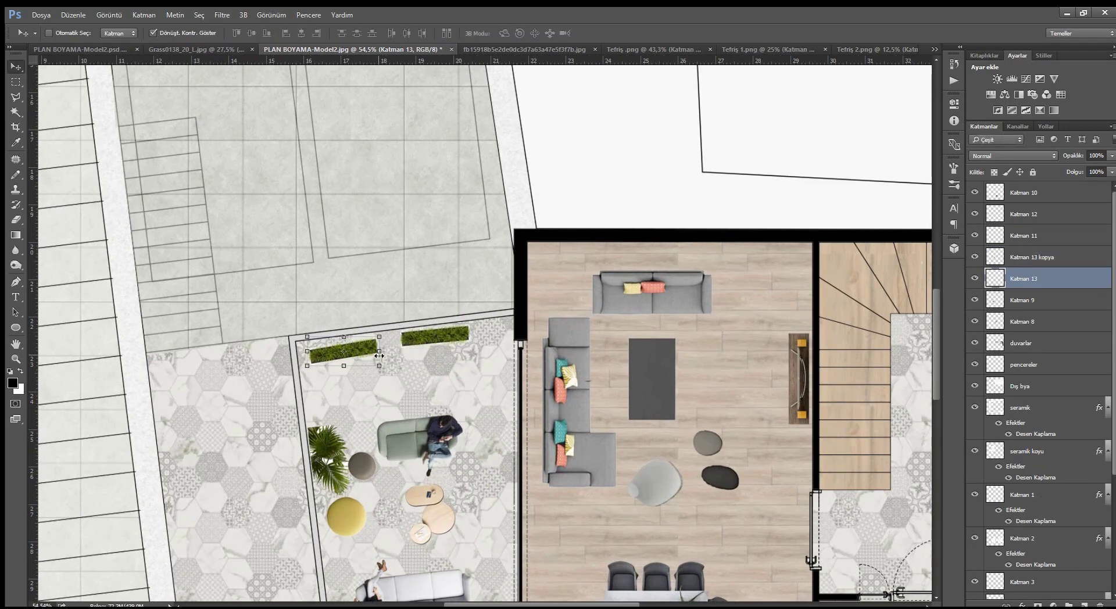
pyautogui.moveTo(384, 322)
pyautogui.mouseDown()
pyautogui.moveTo(367, 345)
pyautogui.moveTo(396, 321)
pyautogui.mouseUp()
pyautogui.press('Return')
pyautogui.press('Return')
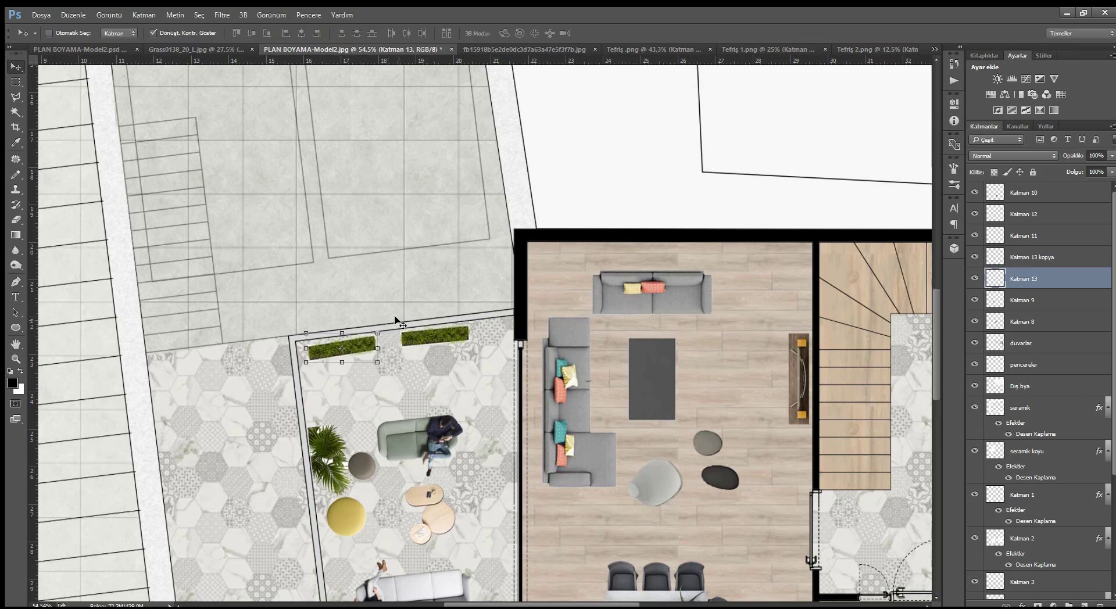
pyautogui.keyDown('ctrl'); pyautogui.click(459, 349); pyautogui.keyUp('ctrl')
pyautogui.hotkey('ctrl', 't')
pyautogui.moveTo(479, 317); pyautogui.dragTo(478, 313)
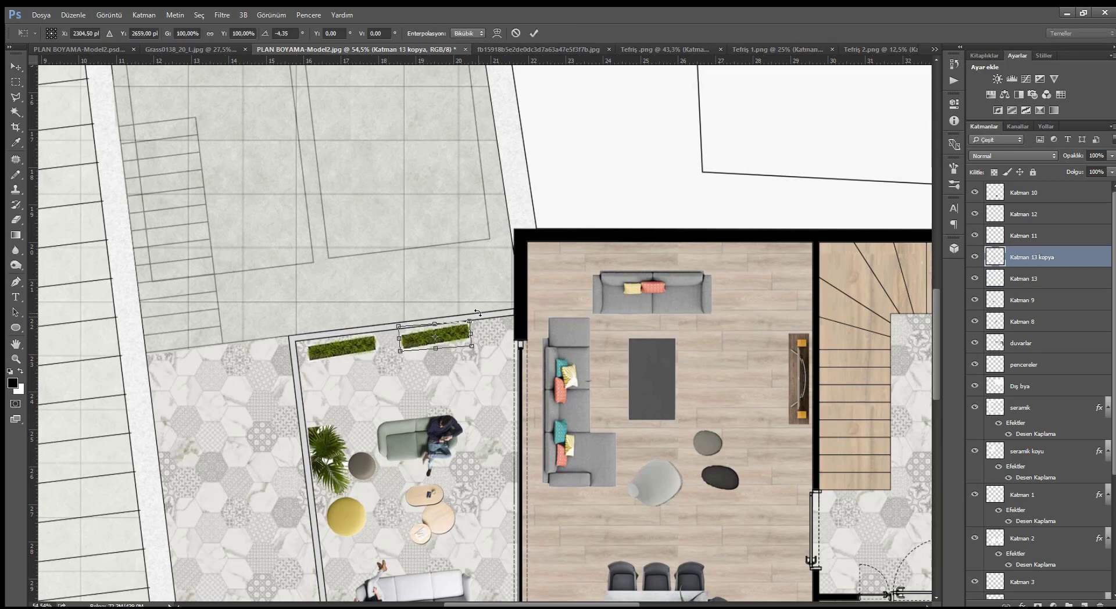
pyautogui.press('Return')
# Copy a planter down to the terrace's bottom edge and tilt it 2.23°.
pyautogui.scroll(-3, 345, 205)
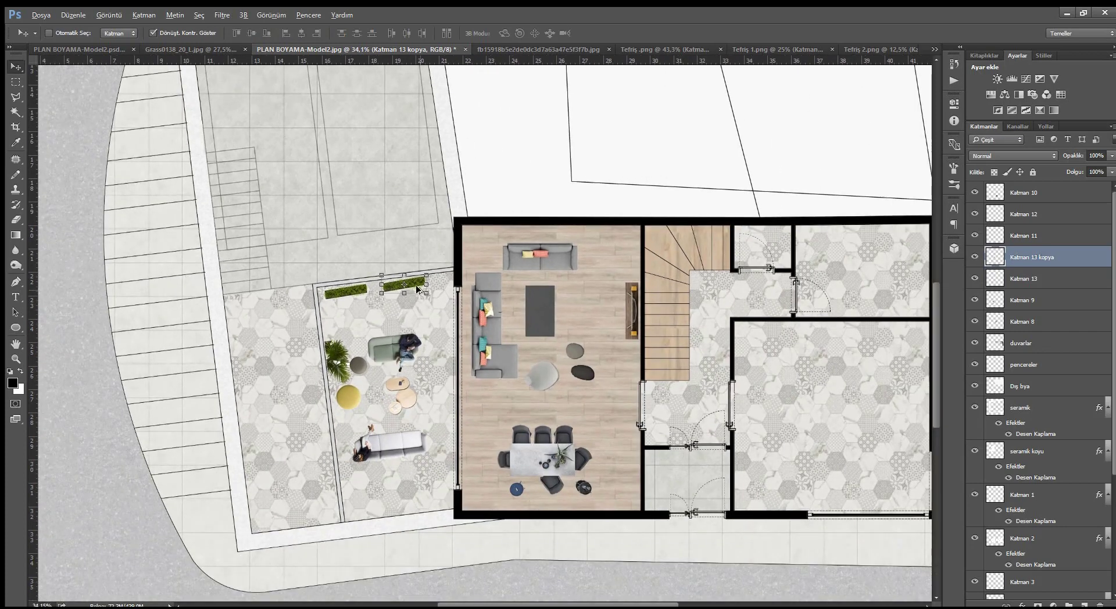
pyautogui.moveTo(417, 285); pyautogui.dragTo(388, 503)
pyautogui.scroll(3, 389, 503)
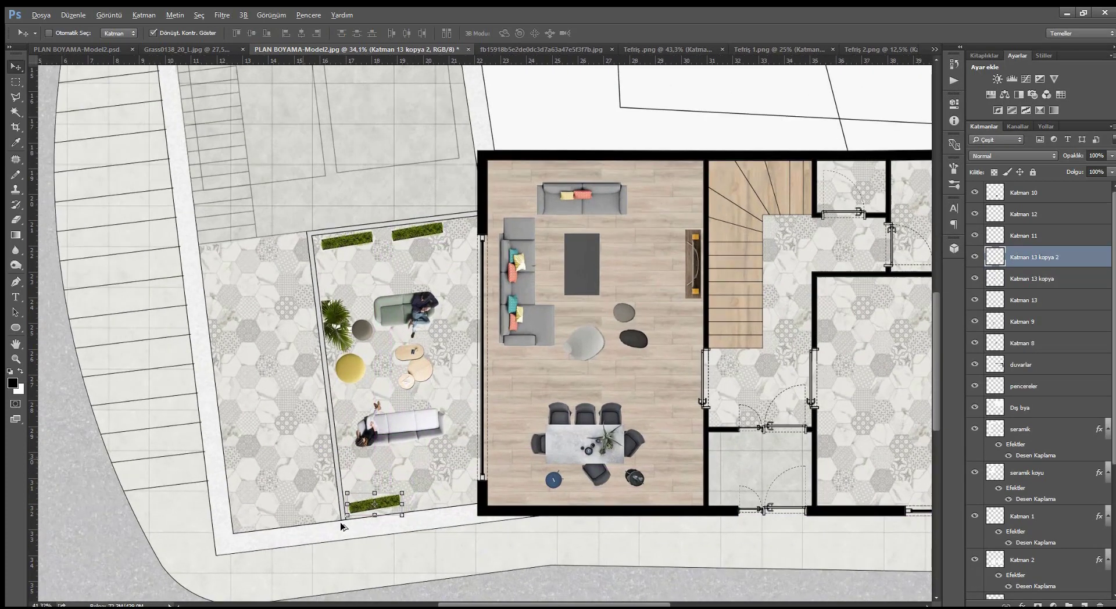
pyautogui.hotkey('ctrl', 't')
pyautogui.moveTo(429, 465)
pyautogui.mouseDown()
pyautogui.moveTo(429, 486)
pyautogui.moveTo(409, 486)
pyautogui.moveTo(480, 476)
pyautogui.mouseUp()
pyautogui.press('Return')
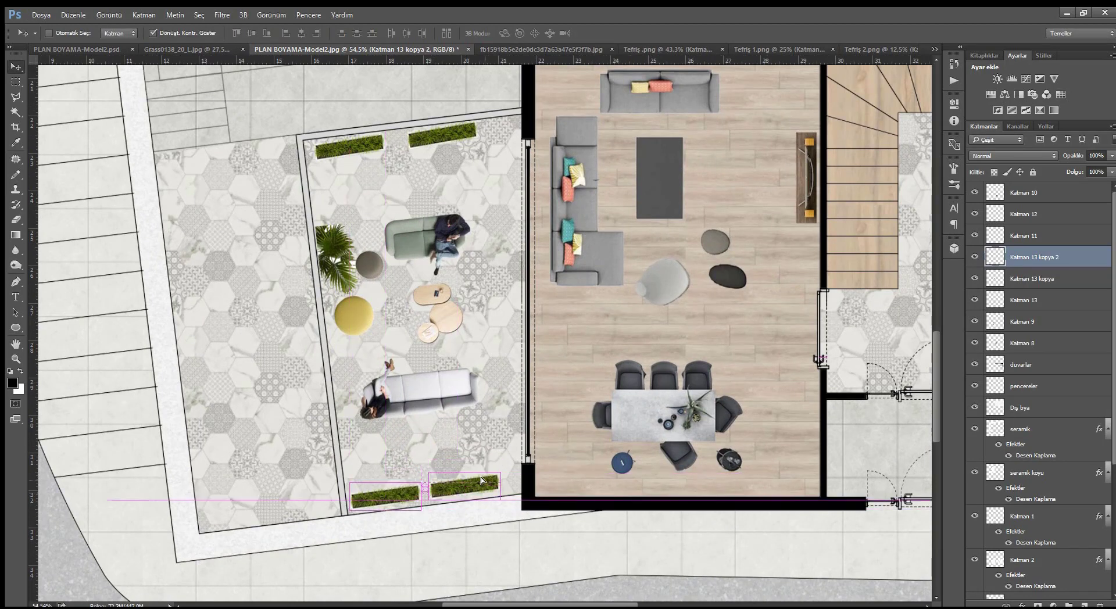
# Compare the planter-lined terrace against the finished reference plan PLAN BOYAMA-Model2.psd.
pyautogui.click(82, 49)
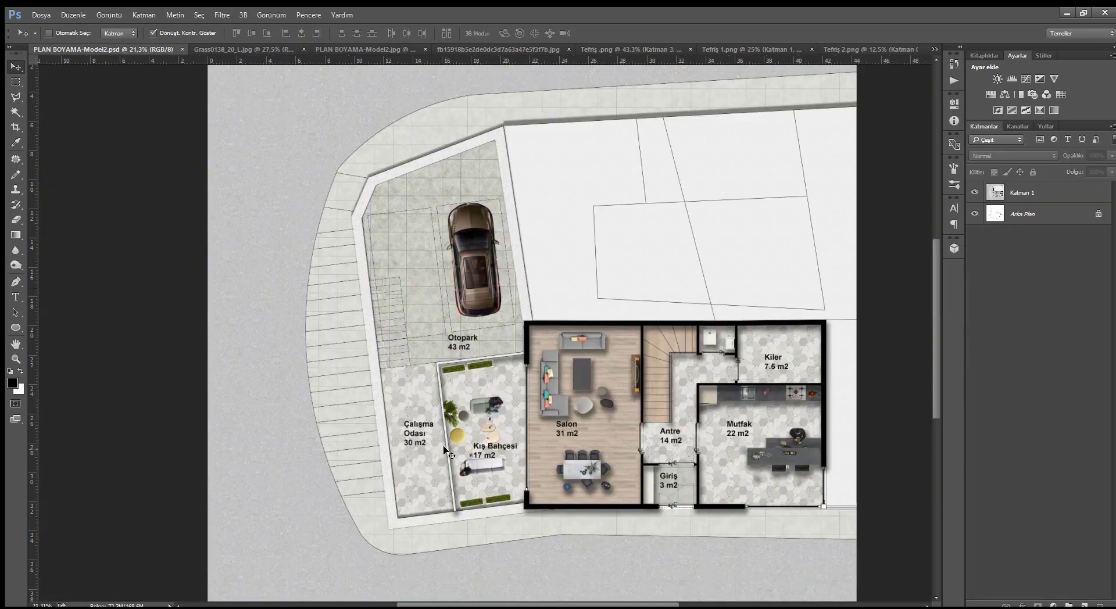
pyautogui.click(339, 49)
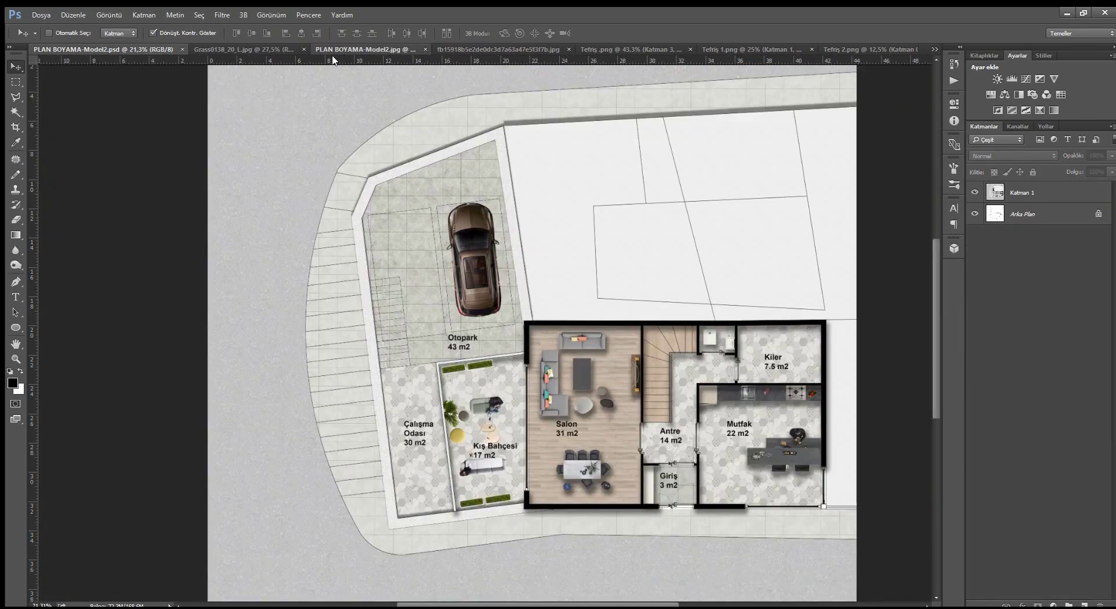
pyautogui.keyDown('ctrl'); pyautogui.click(418, 134); pyautogui.keyUp('ctrl')
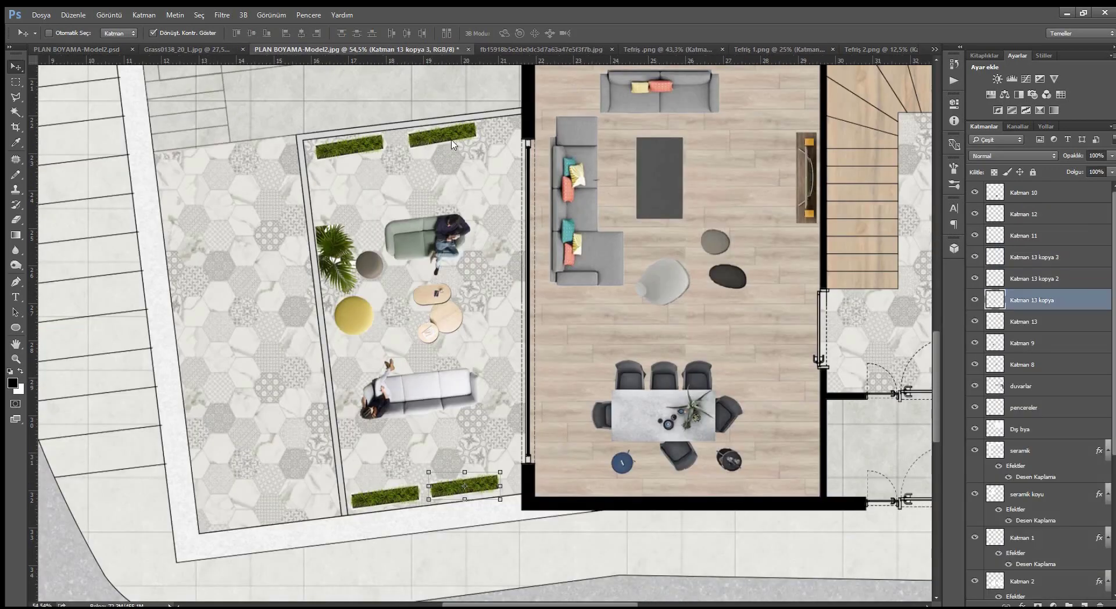
pyautogui.scroll(-2, 517, 288)
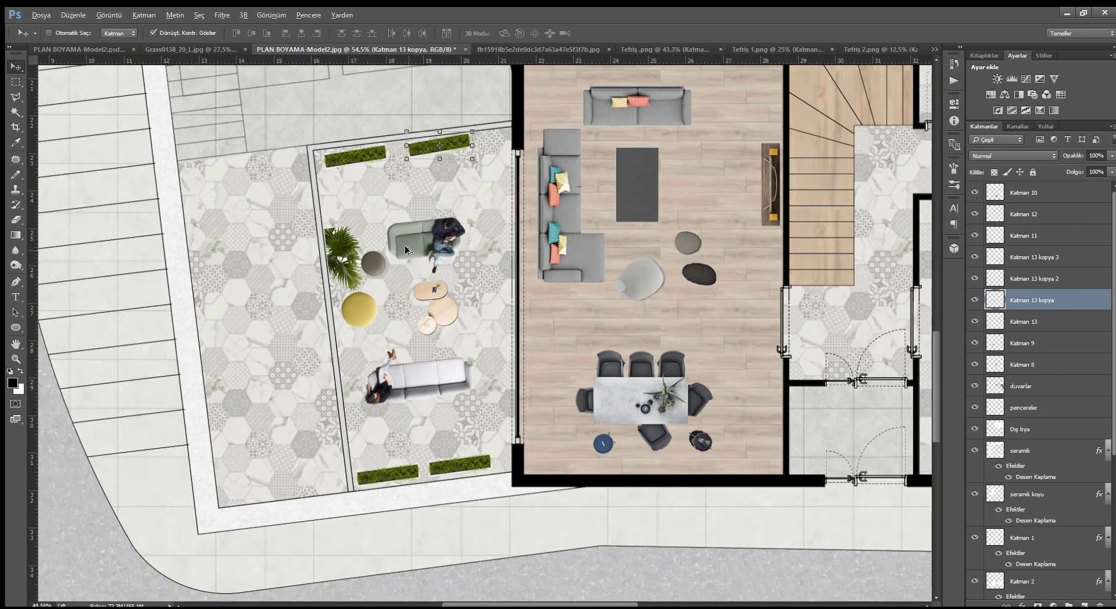
pyautogui.scroll(-2, 517, 287)
pyautogui.scroll(-2, 517, 287)
pyautogui.scroll(-1, 796, 361)
pyautogui.scroll(1, 795, 361)
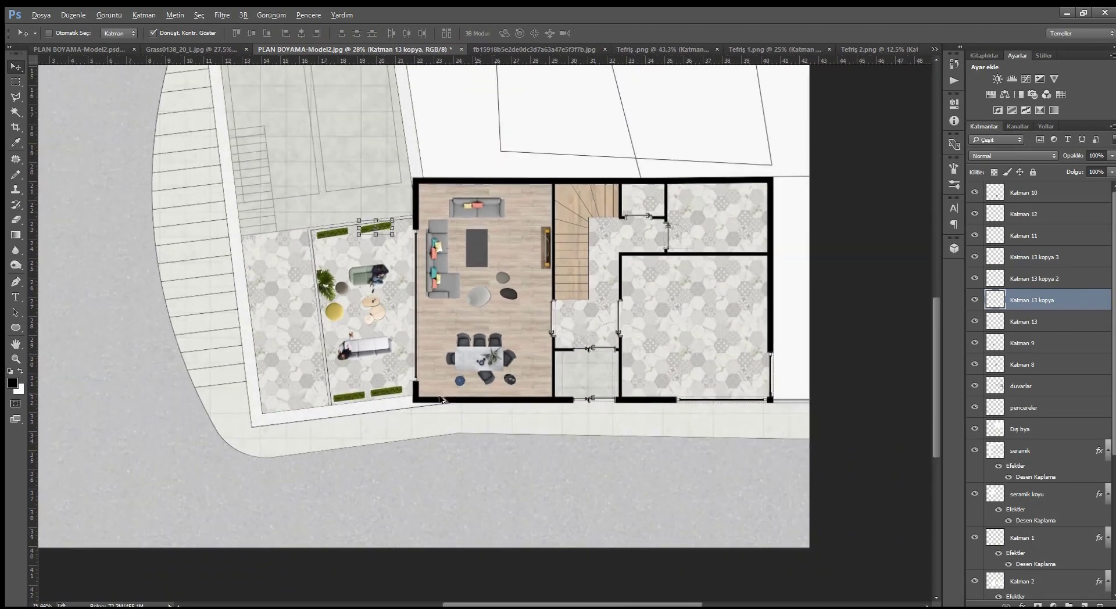
pyautogui.click(67, 49)
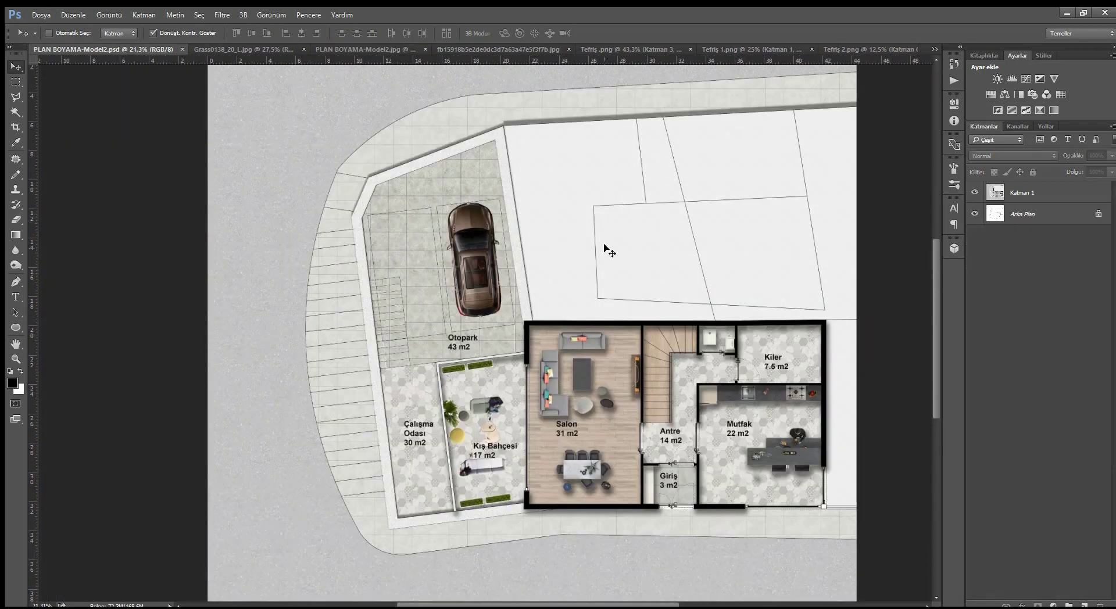
pyautogui.scroll(1, 723, 356)
pyautogui.scroll(-2, 638, 303)
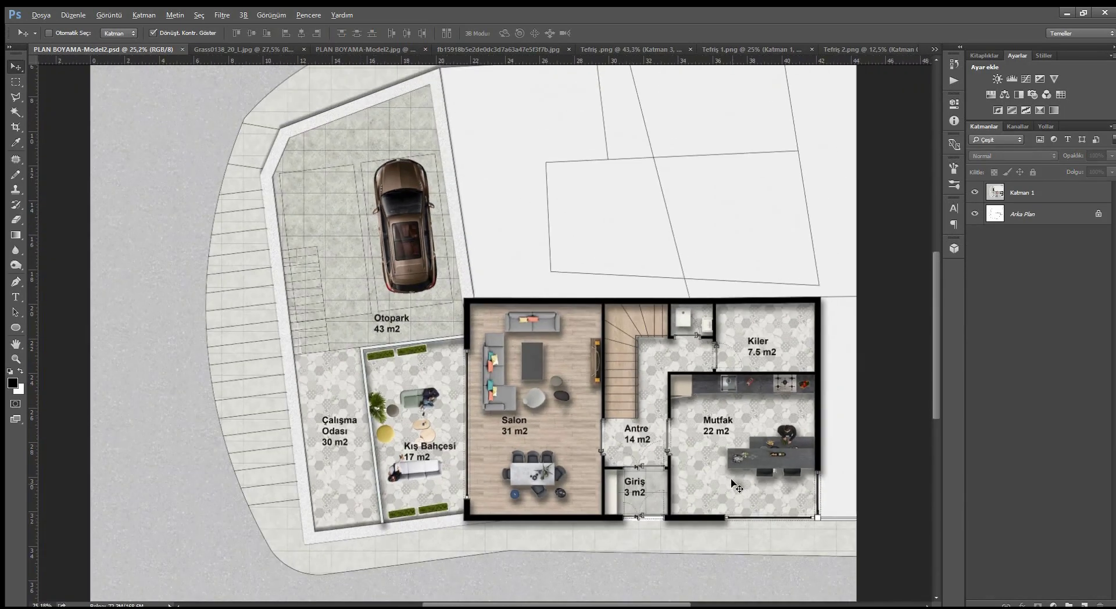
pyautogui.scroll(1, 667, 404)
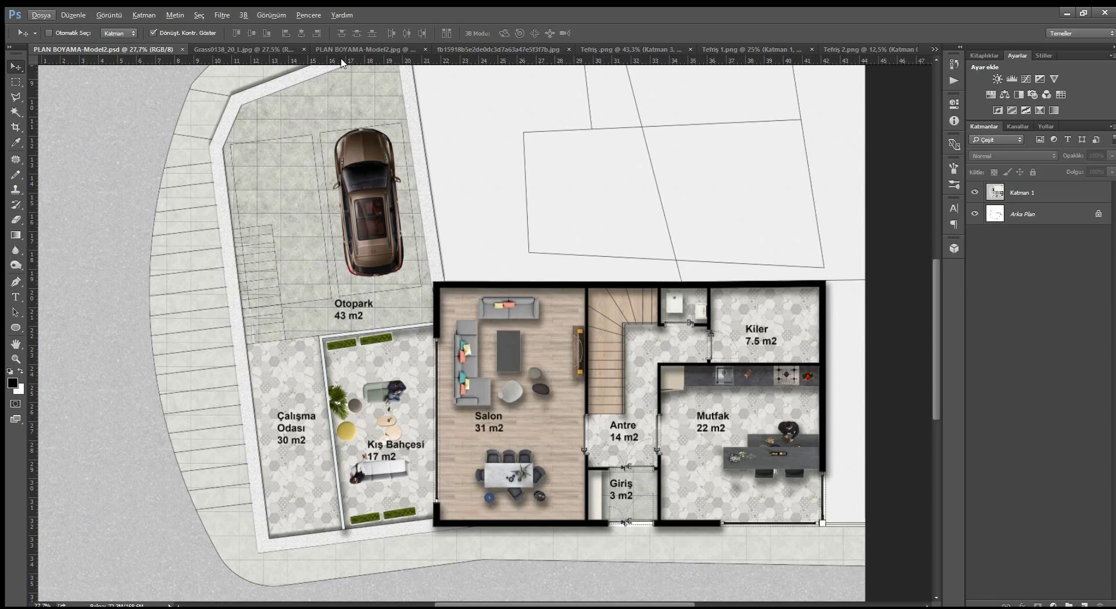
# Outline the kitchen units on Katman 0 of the Tefriş .png sheet with the Polygonal Lasso.
pyautogui.click(598, 49)
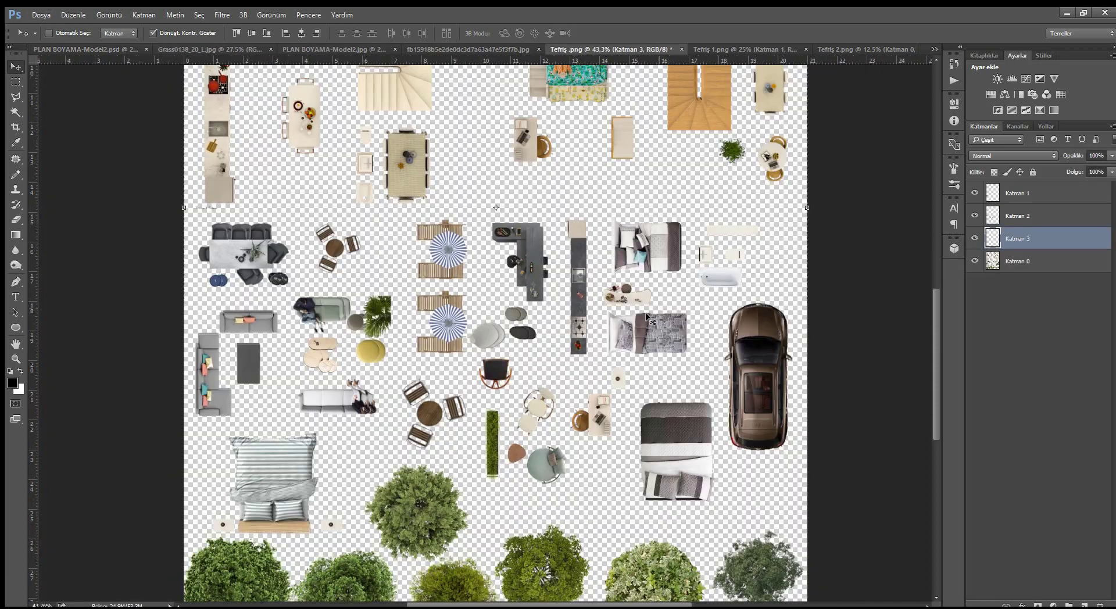
pyautogui.scroll(-1, 557, 273)
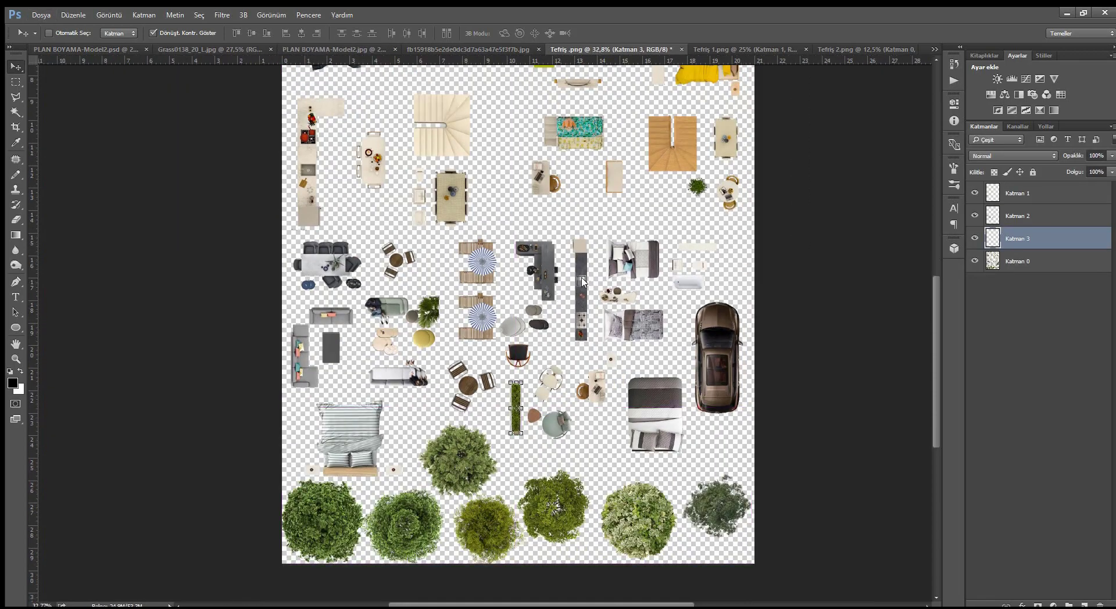
pyautogui.keyDown('ctrl'); pyautogui.click(583, 283); pyautogui.keyUp('ctrl')
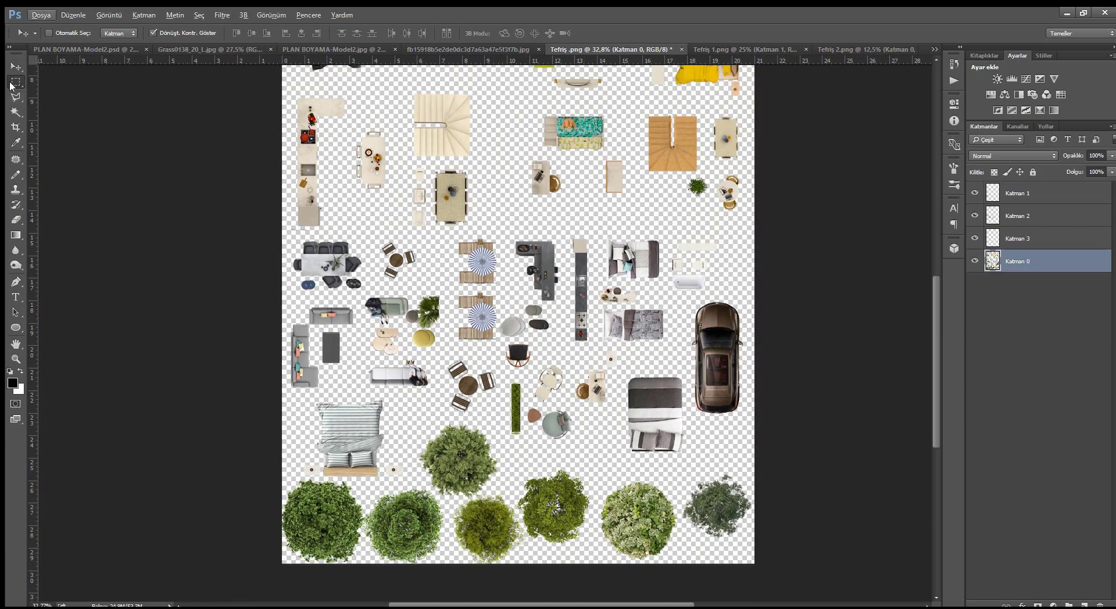
pyautogui.click(15, 96)
pyautogui.scroll(2, 543, 246)
pyautogui.click(487, 231)
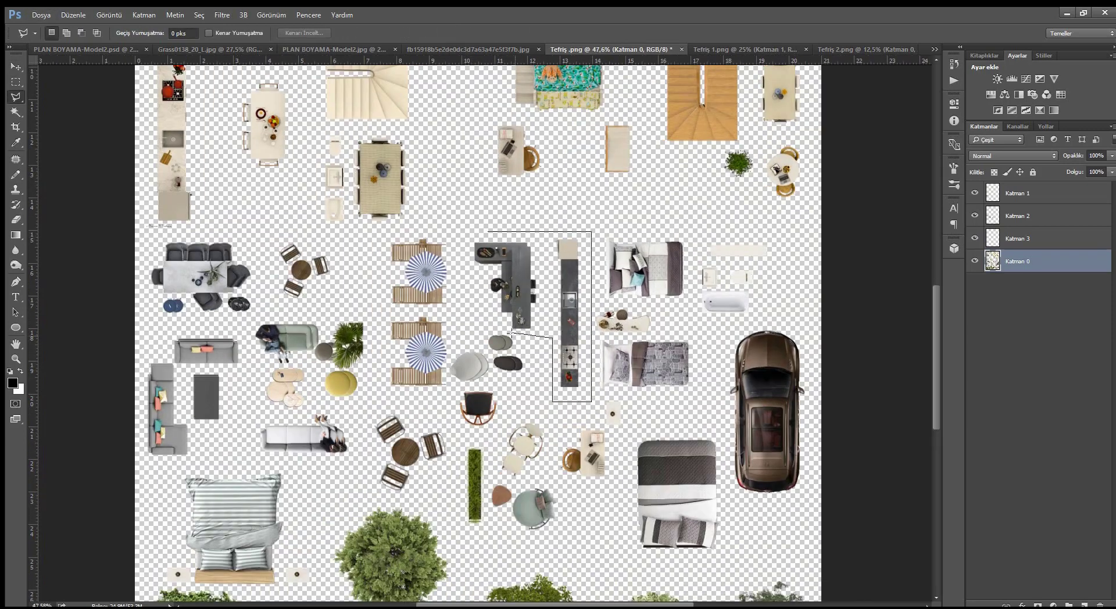
pyautogui.doubleClick(460, 240)
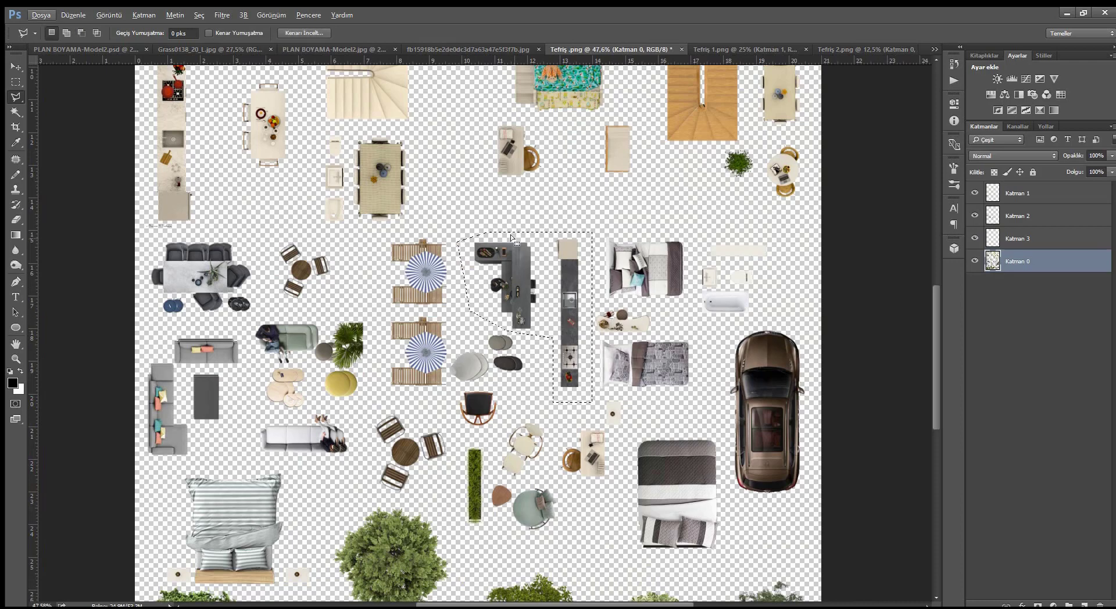
# Extend the selection with another piece and copy the kitchen units onto a new layer.
pyautogui.scroll(-2, 512, 239)
pyautogui.scroll(-1, 512, 238)
pyautogui.scroll(2, 582, 256)
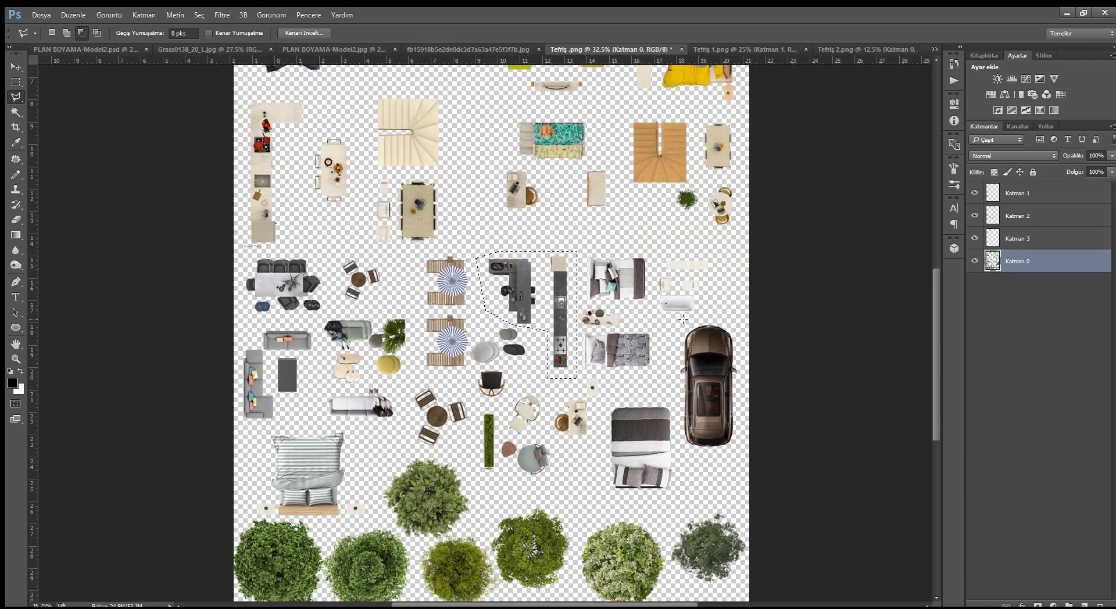
pyautogui.scroll(2, 656, 272)
pyautogui.scroll(-2, 656, 272)
pyautogui.scroll(-1, 542, 304)
pyautogui.scroll(-1, 542, 304)
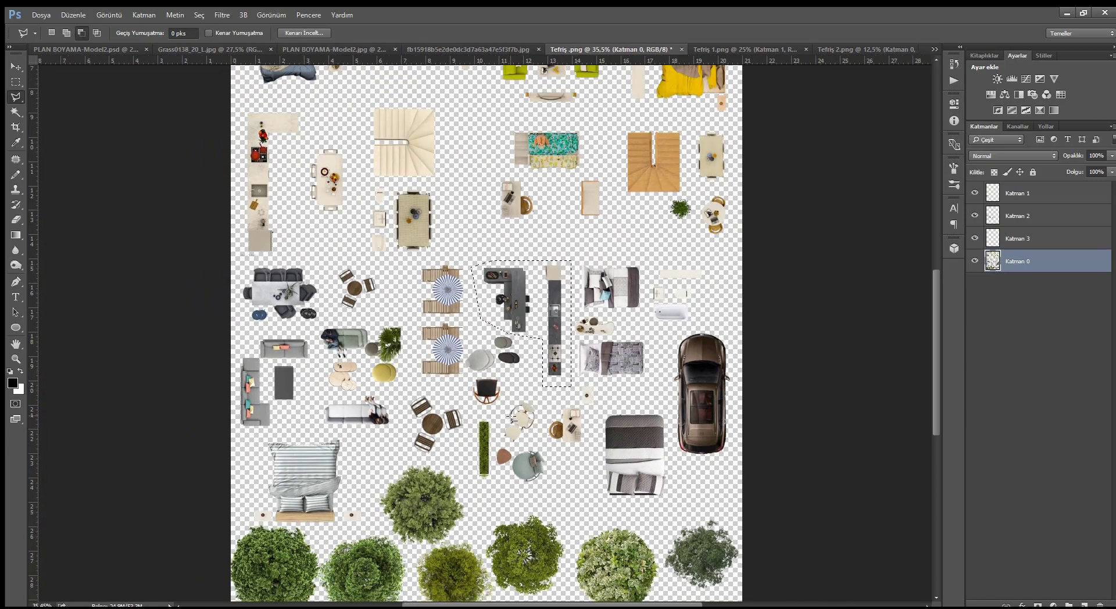
pyautogui.scroll(-1, 542, 303)
pyautogui.scroll(2, 542, 303)
pyautogui.scroll(1, 542, 303)
pyautogui.keyDown('shift'); pyautogui.click(648, 285); pyautogui.keyUp('shift')
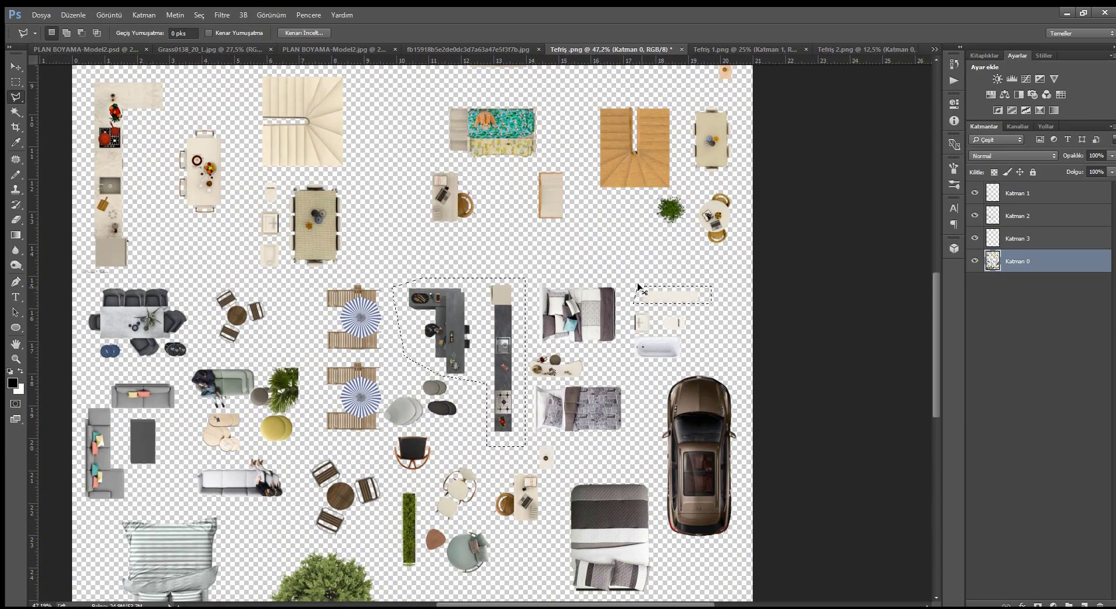
pyautogui.hotkey('ctrl', 'j')
pyautogui.hotkey('ctrl', 'a')
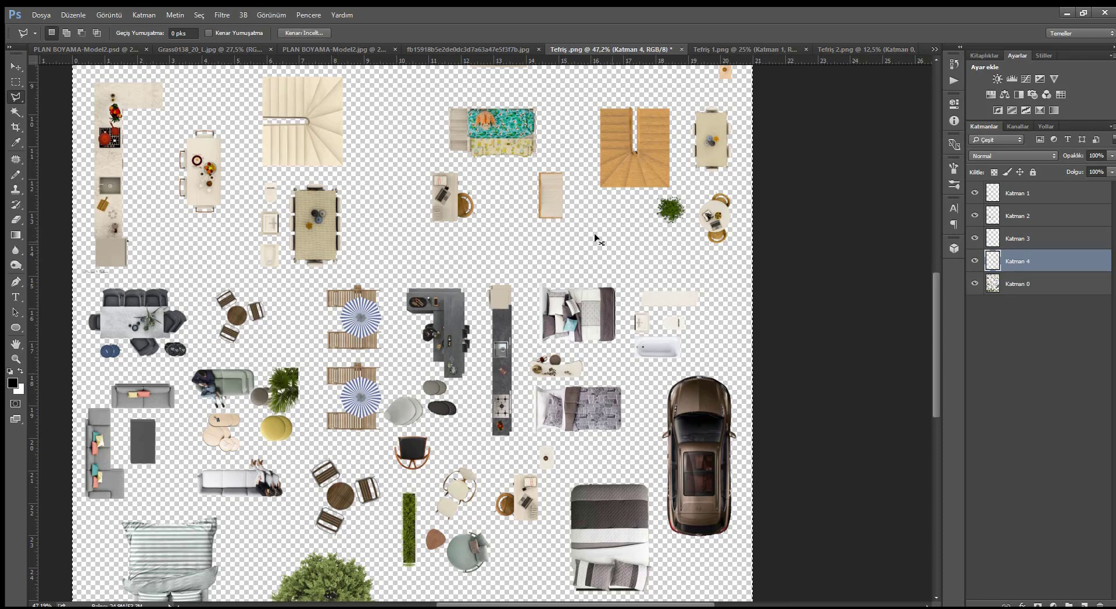
# Paste the kitchen units into the PLAN BOYAMA-Model2.jpg floor plan.
pyautogui.click(296, 51)
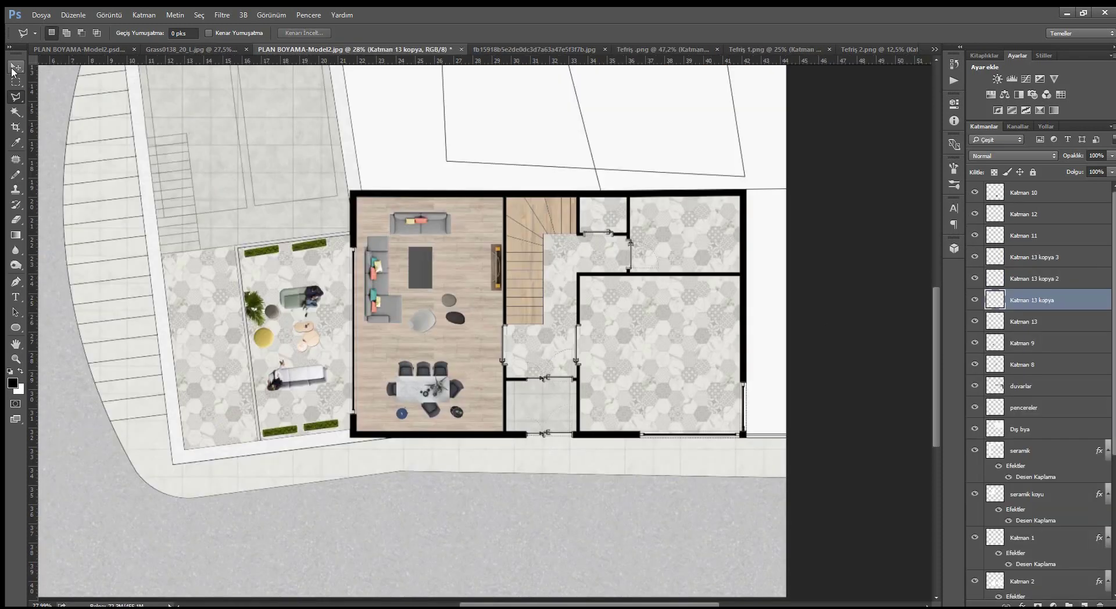
pyautogui.press('v')
pyautogui.hotkey('ctrl', 'v')
# Move the pasted kitchen units below the house and check the reference plan.
pyautogui.moveTo(505, 336); pyautogui.dragTo(668, 401)
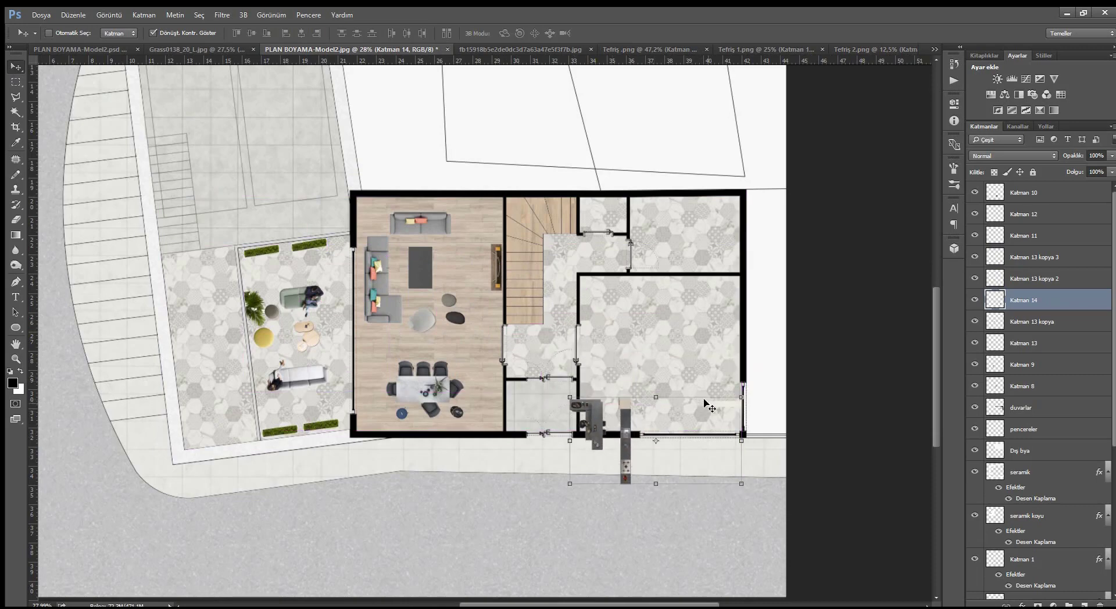
pyautogui.moveTo(709, 406)
pyautogui.mouseDown()
pyautogui.moveTo(596, 512)
pyautogui.moveTo(679, 476)
pyautogui.mouseUp()
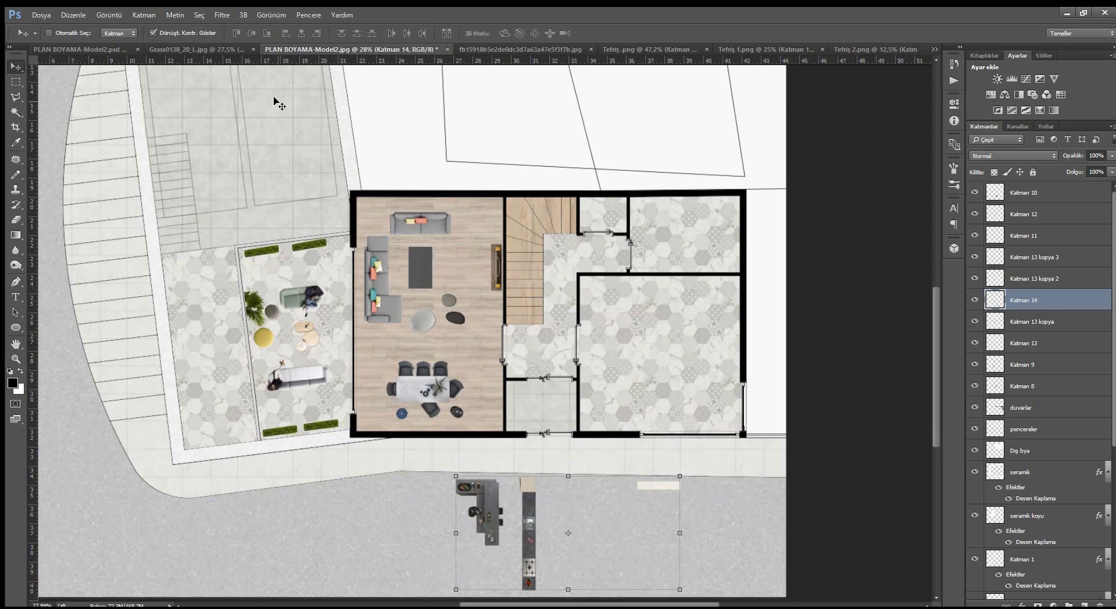
pyautogui.click(82, 49)
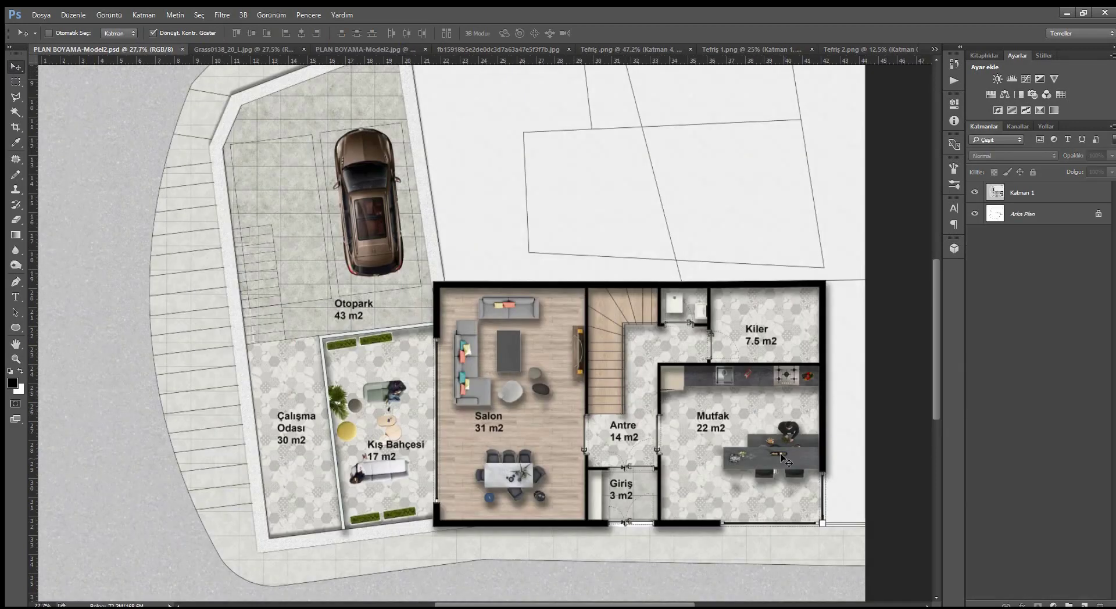
pyautogui.click(328, 50)
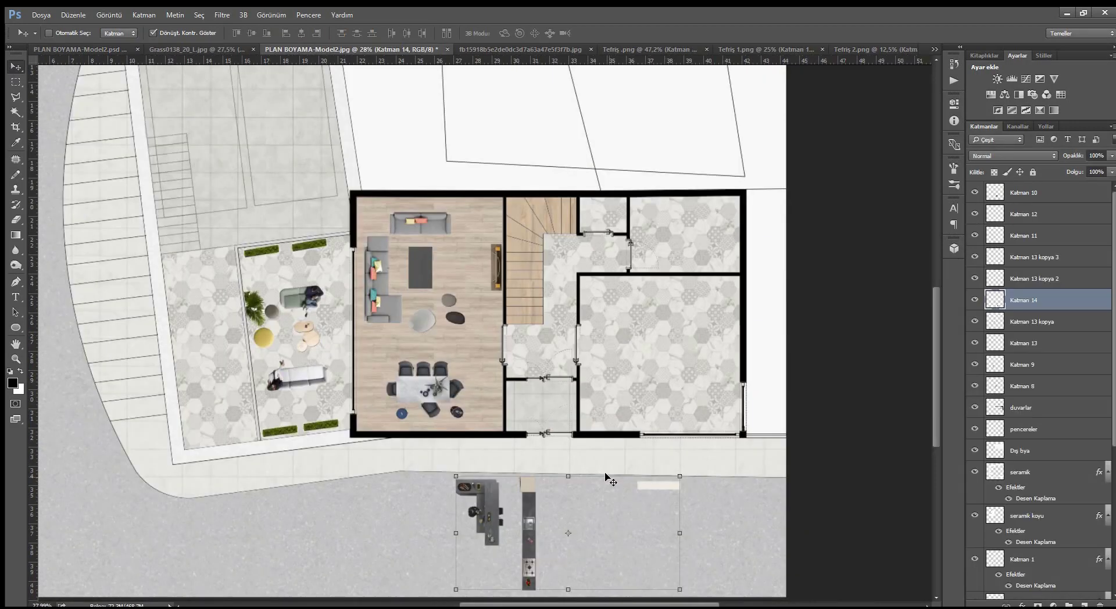
# Turn the kitchen a quarter turn, scale it to about 143%, and set the counter against the top wall.
pyautogui.moveTo(571, 465); pyautogui.dragTo(501, 533)
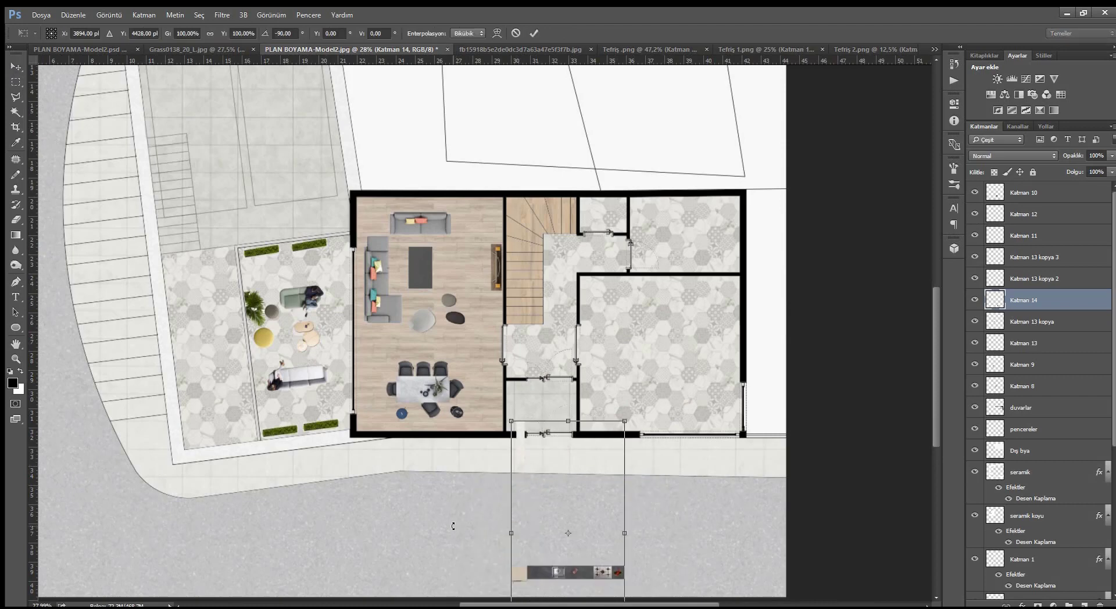
pyautogui.moveTo(580, 562); pyautogui.dragTo(696, 274)
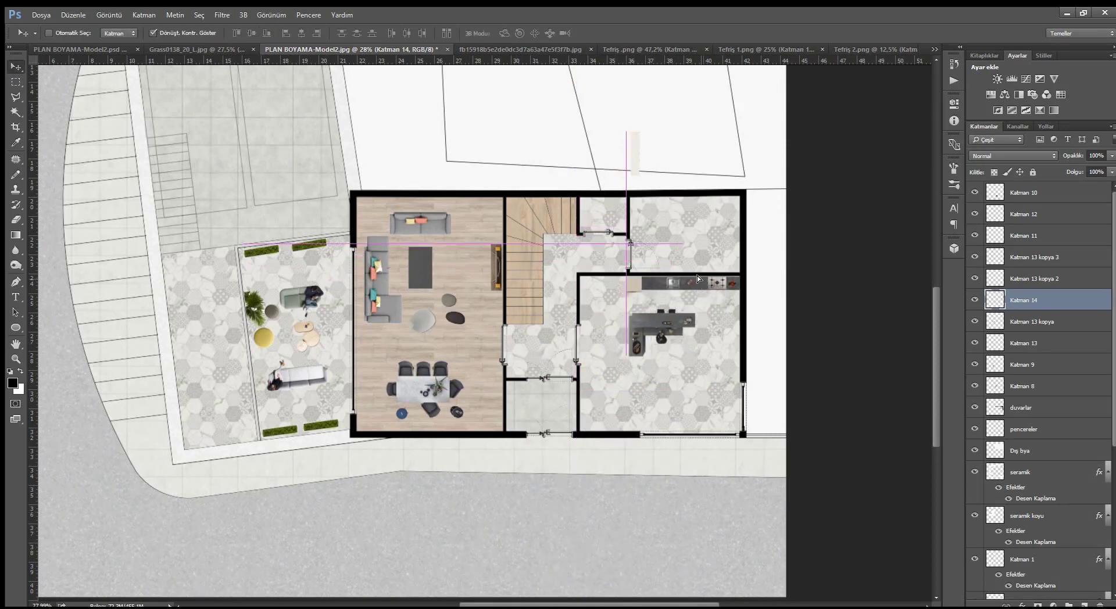
pyautogui.moveTo(628, 357); pyautogui.dragTo(578, 452)
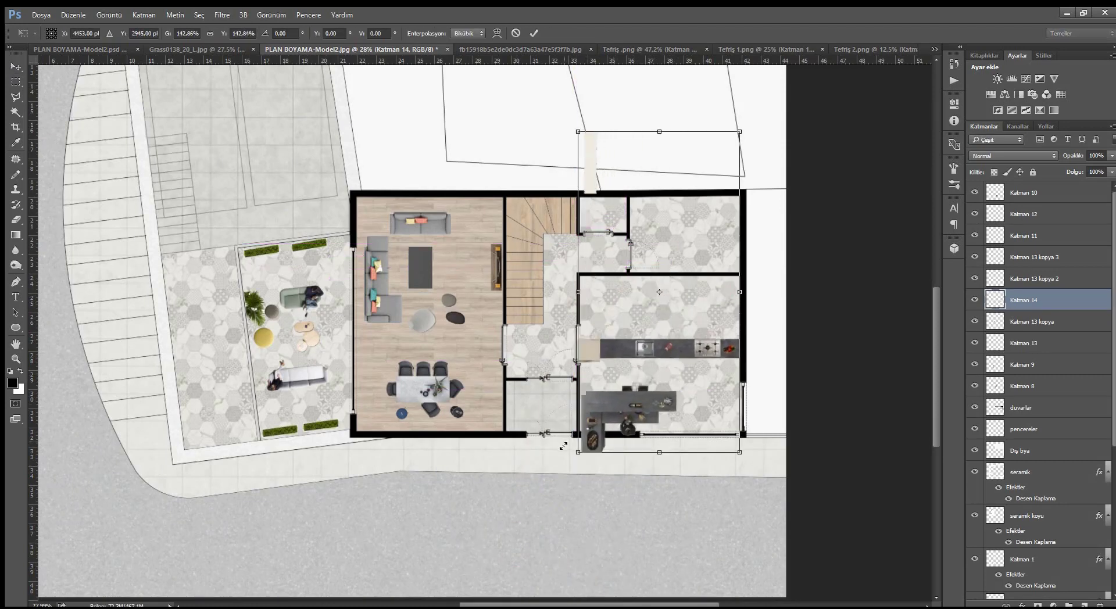
pyautogui.press('Return')
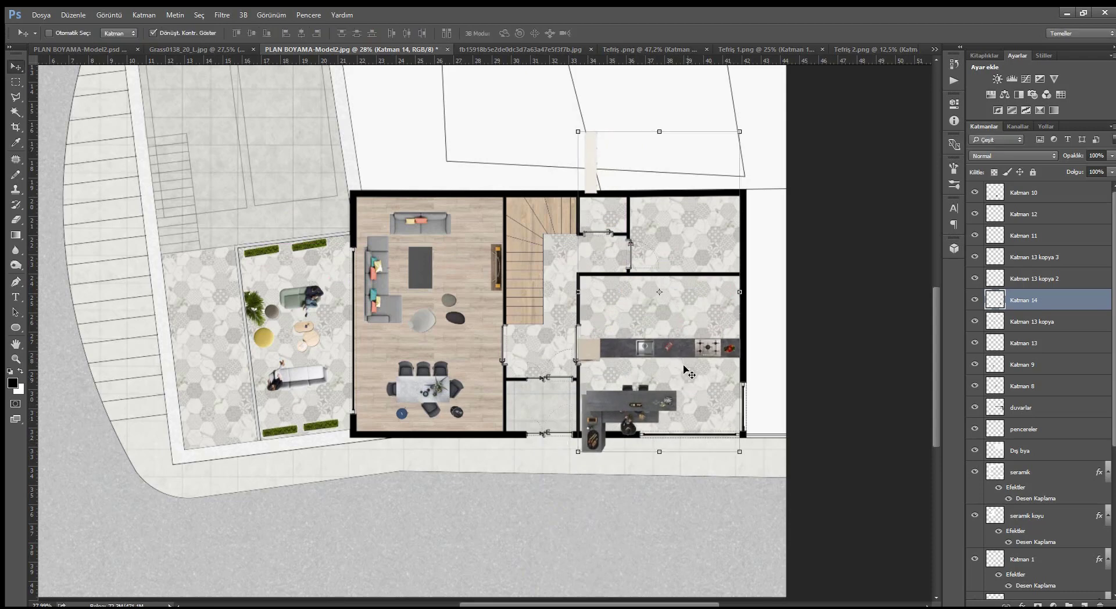
pyautogui.moveTo(685, 367); pyautogui.dragTo(685, 277)
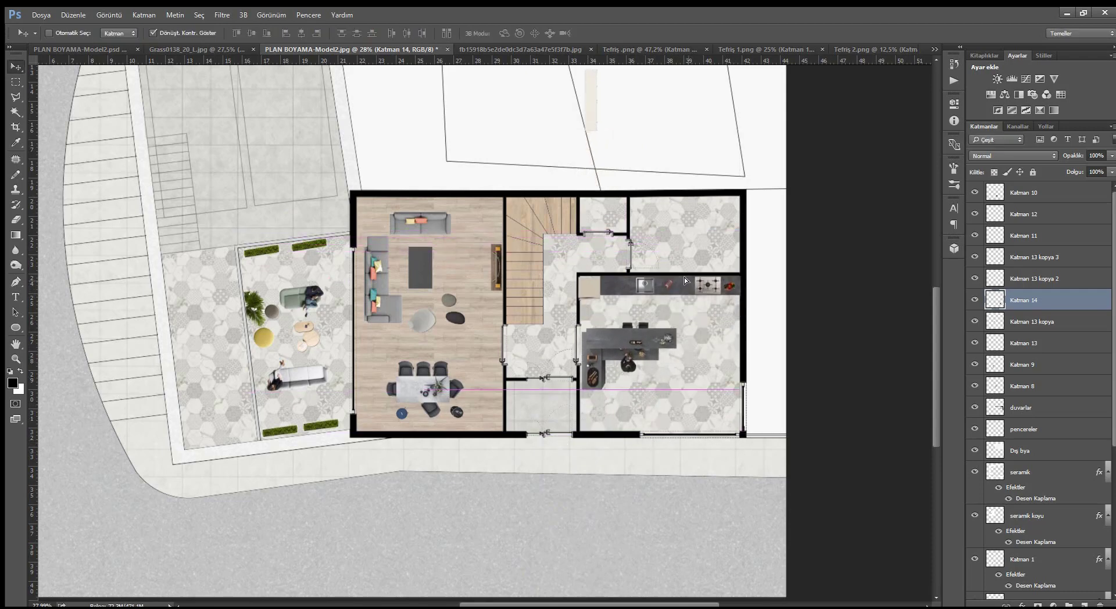
pyautogui.hotkey('ctrl', 't')
pyautogui.moveTo(578, 346); pyautogui.dragTo(581, 346)
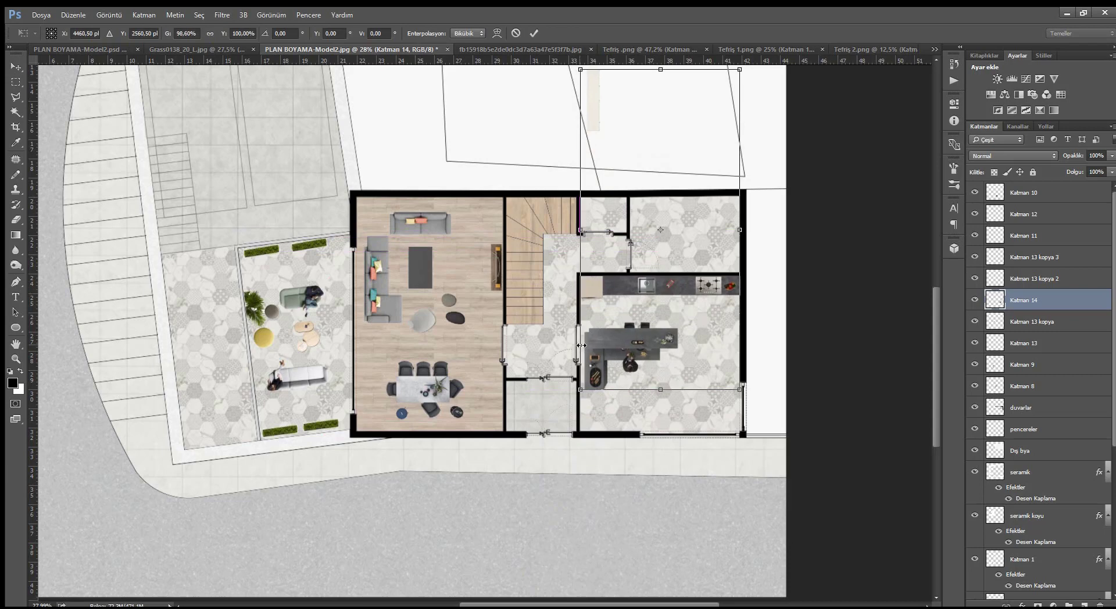
pyautogui.press('Return')
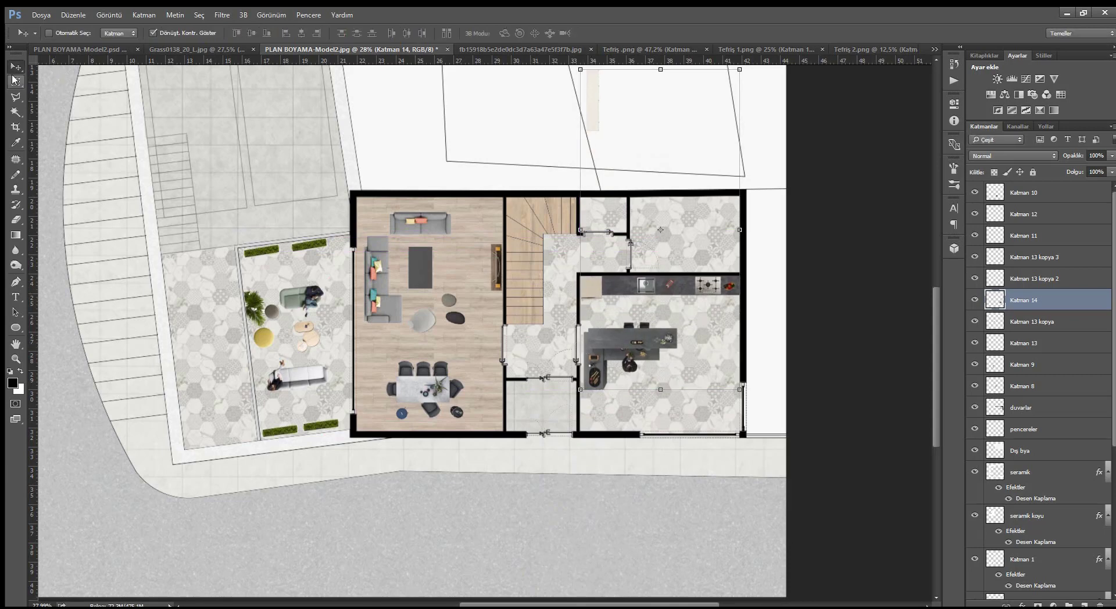
# Rotate the island 180°, shrink it to about 93%, and place it against the kitchen's right wall.
pyautogui.click(14, 81)
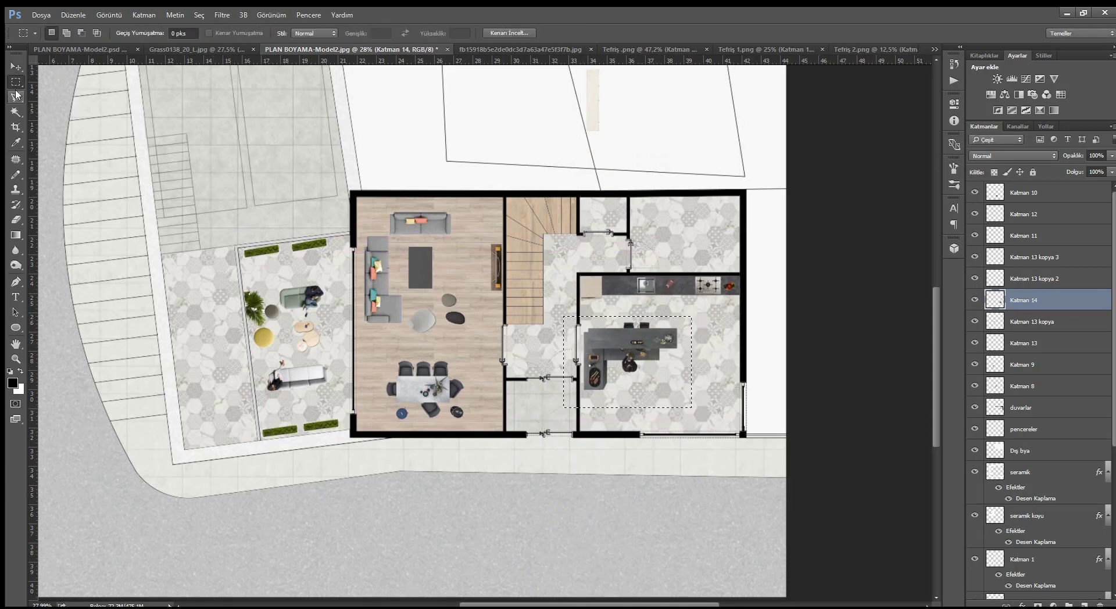
pyautogui.click(15, 67)
pyautogui.moveTo(637, 304)
pyautogui.mouseDown()
pyautogui.moveTo(651, 472)
pyautogui.moveTo(621, 474)
pyautogui.mouseUp()
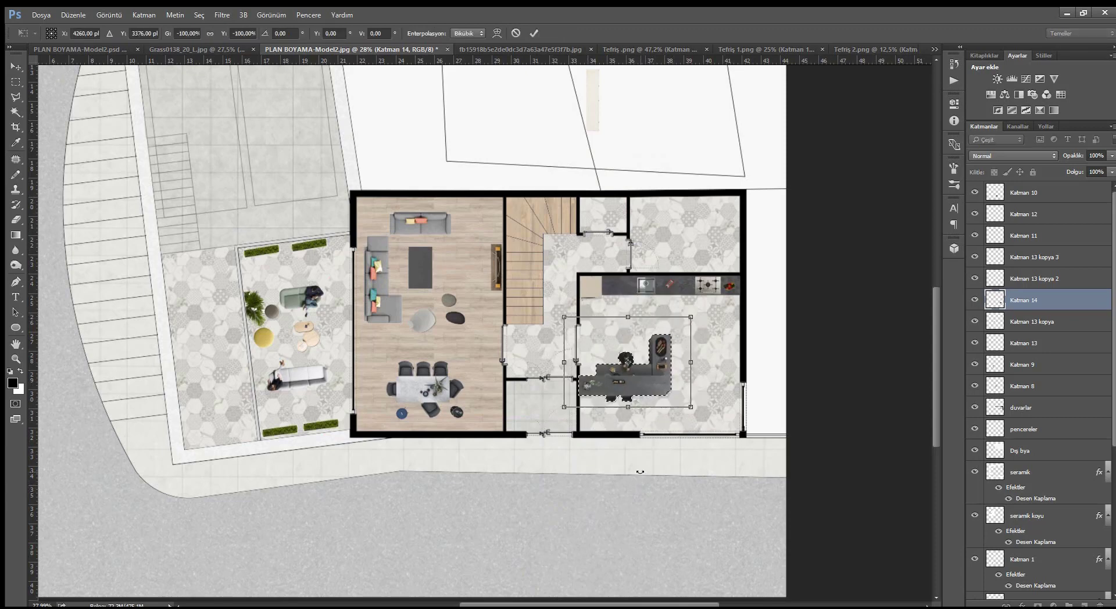
pyautogui.press('Return')
pyautogui.moveTo(662, 387); pyautogui.dragTo(731, 382)
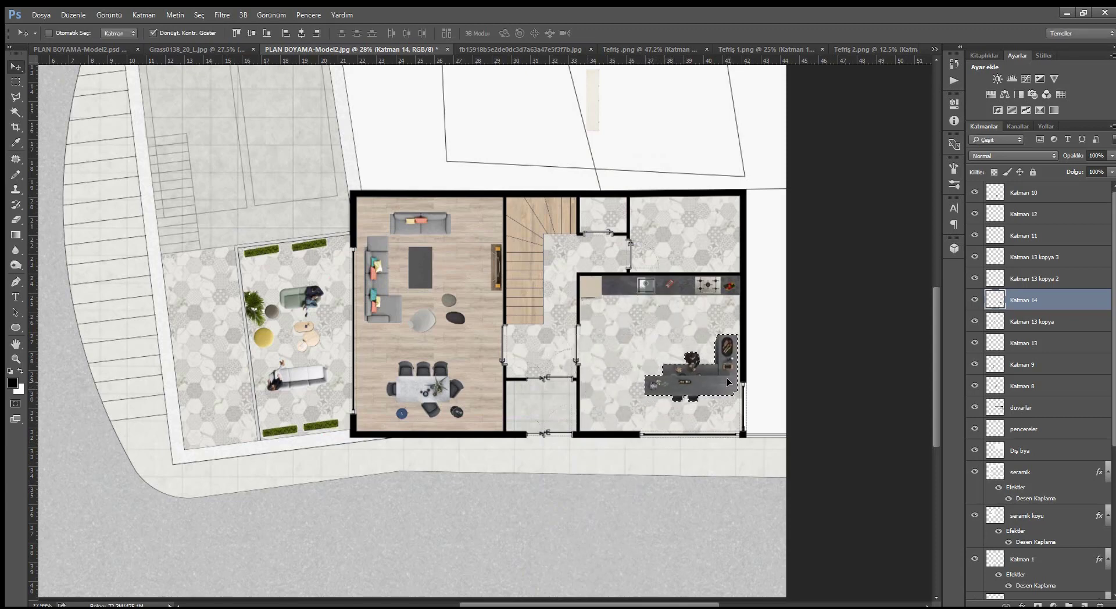
pyautogui.hotkey('ctrl', 't')
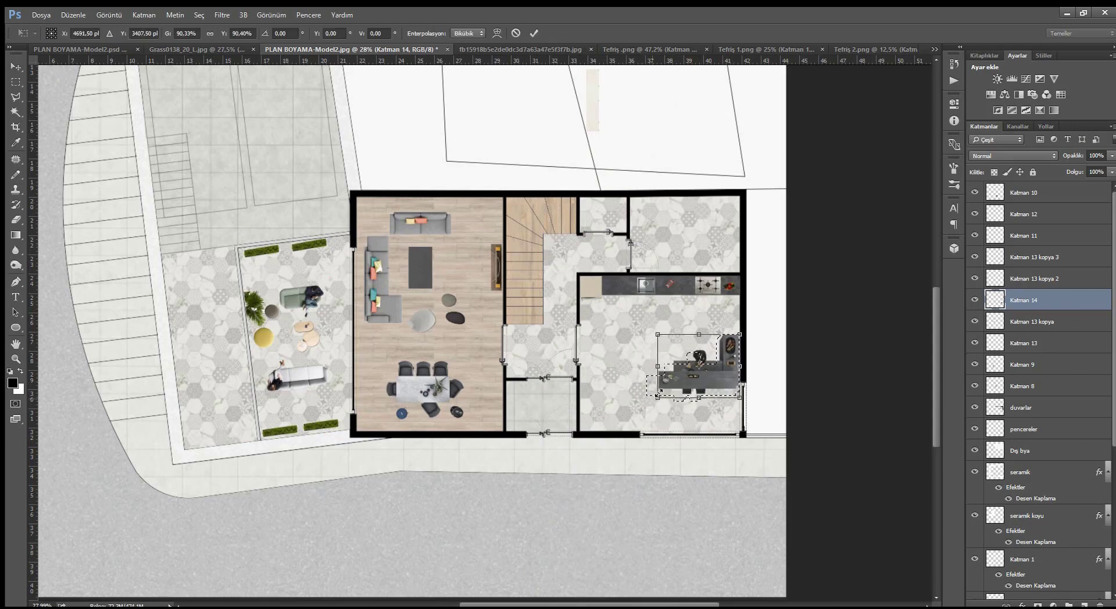
pyautogui.moveTo(647, 405); pyautogui.dragTo(655, 401)
pyautogui.press('Return')
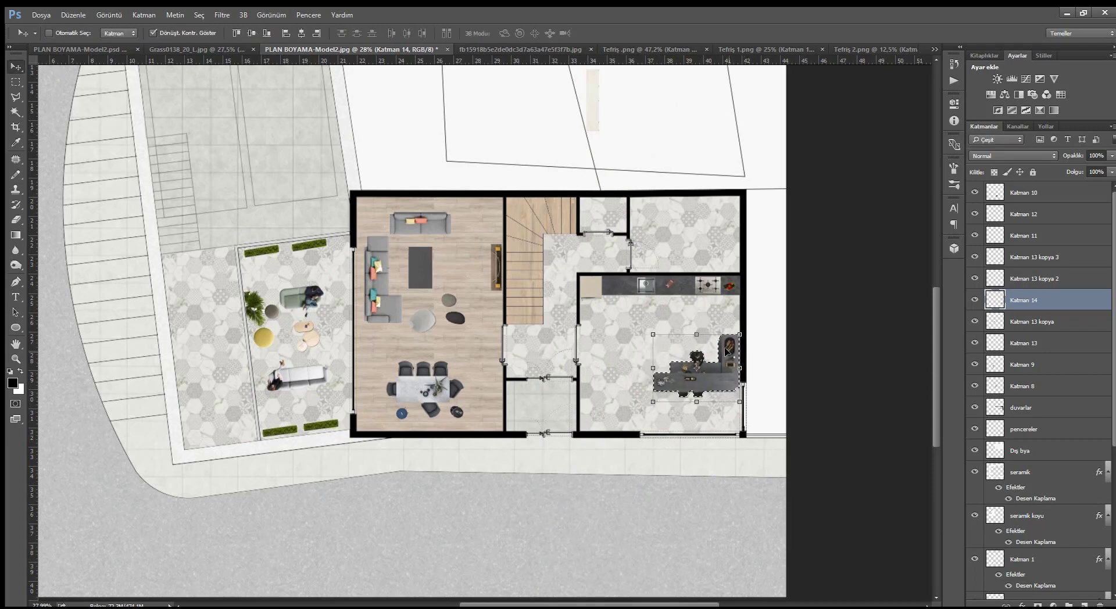
pyautogui.moveTo(727, 357); pyautogui.dragTo(727, 348)
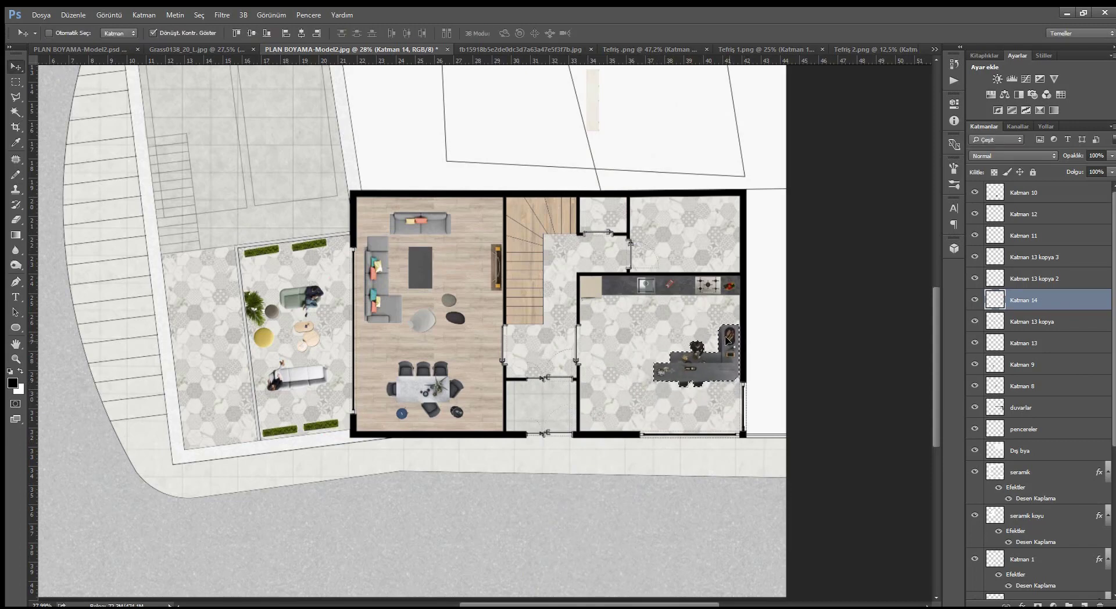
# Compare the kitchen area with the finished reference plan.
pyautogui.click(79, 49)
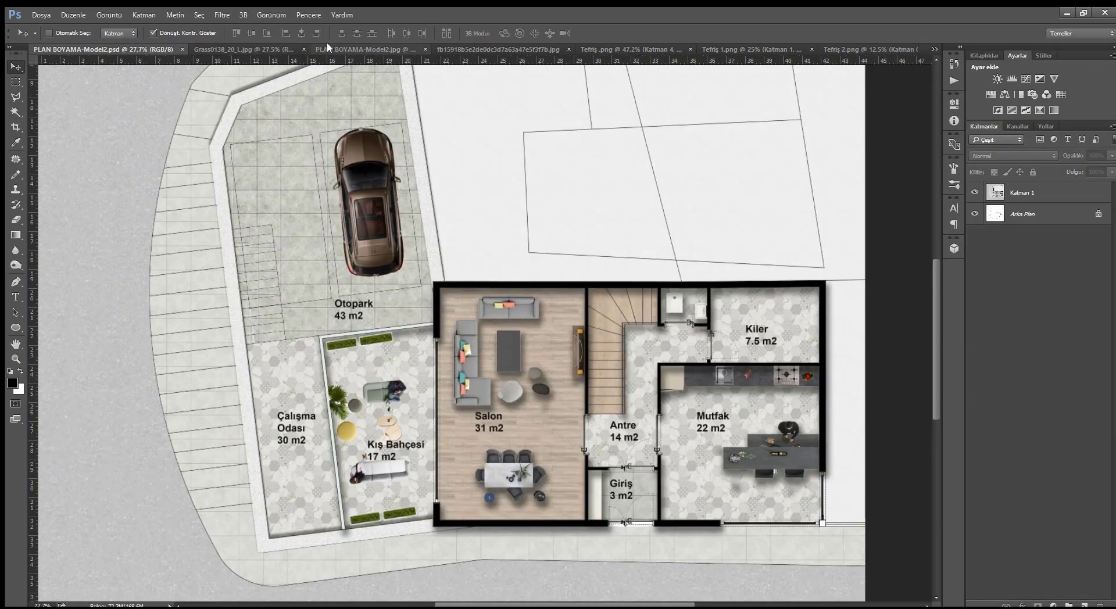
pyautogui.click(348, 47)
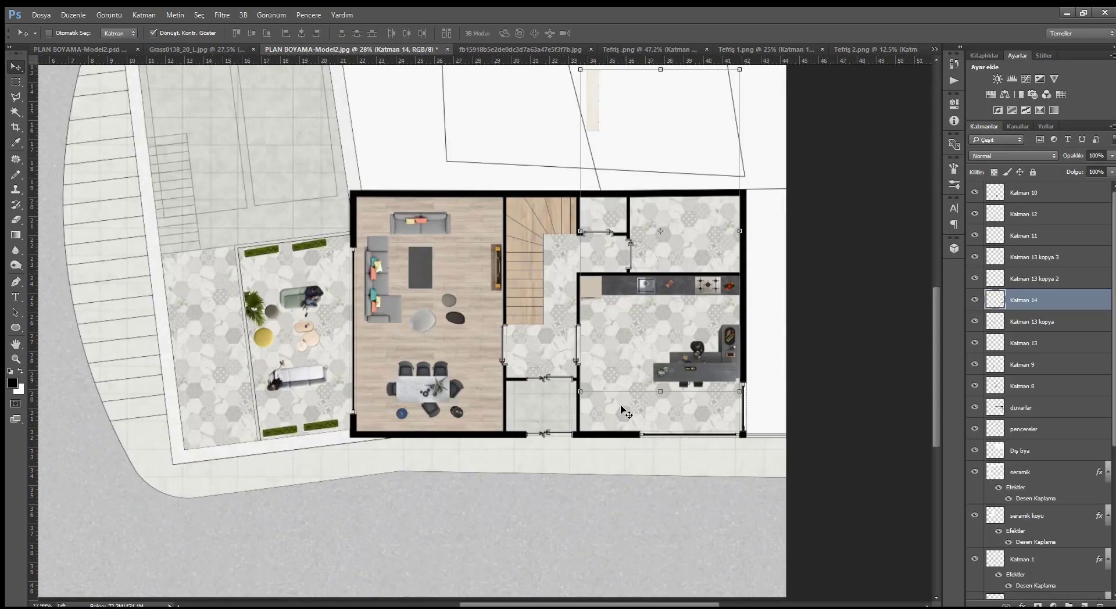
pyautogui.scroll(2, 697, 394)
pyautogui.scroll(2, 668, 383)
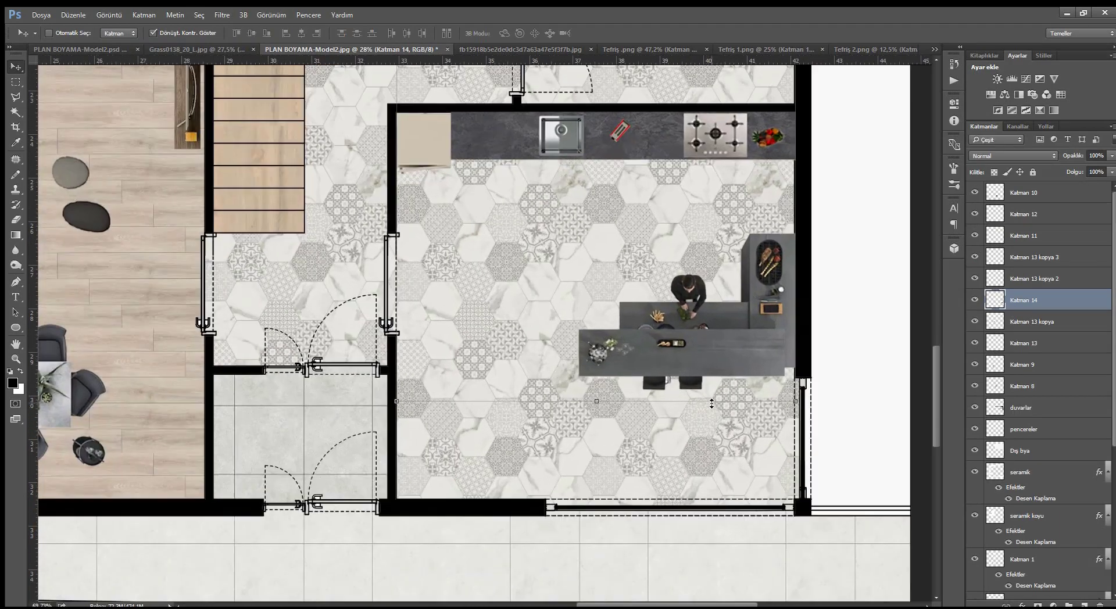
pyautogui.scroll(2, 614, 370)
pyautogui.click(117, 49)
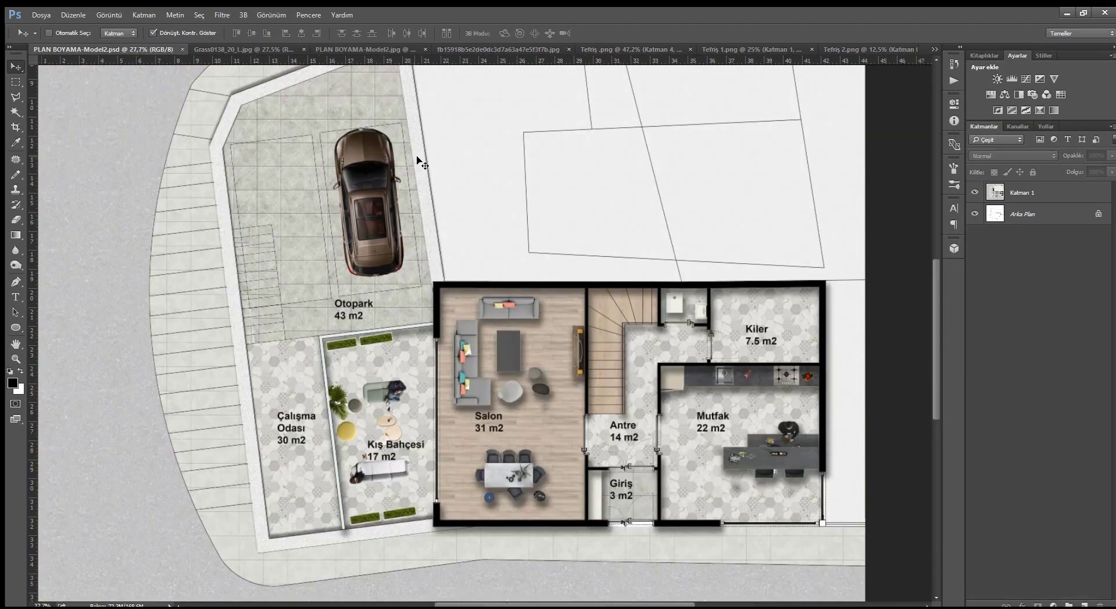
pyautogui.click(364, 50)
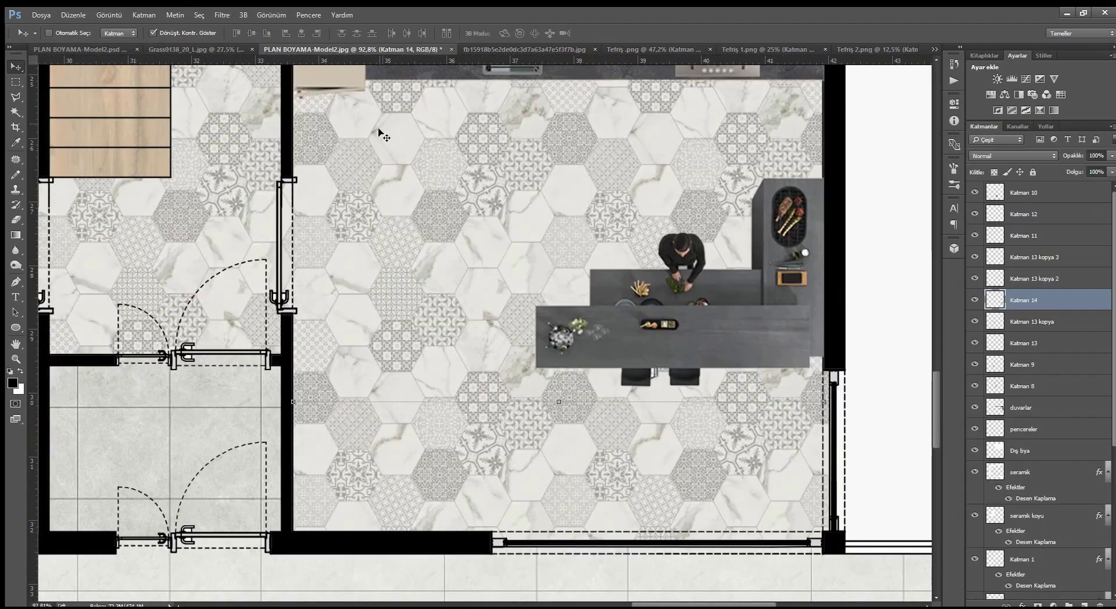
# Scale the bar stools under the kitchen island up to about 156%.
pyautogui.click(23, 82)
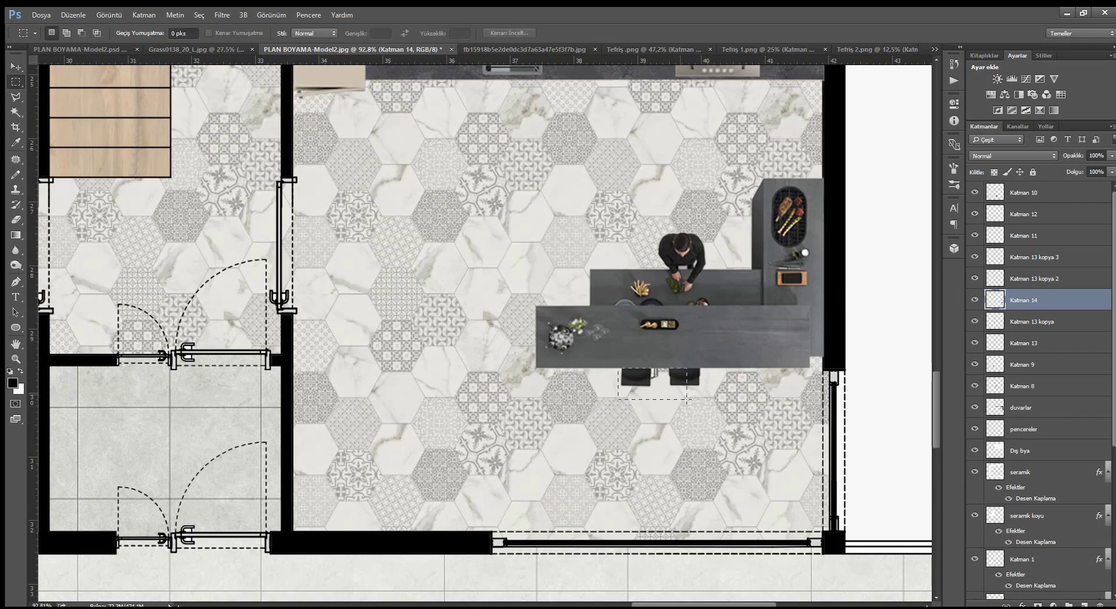
pyautogui.moveTo(706, 399); pyautogui.dragTo(707, 398)
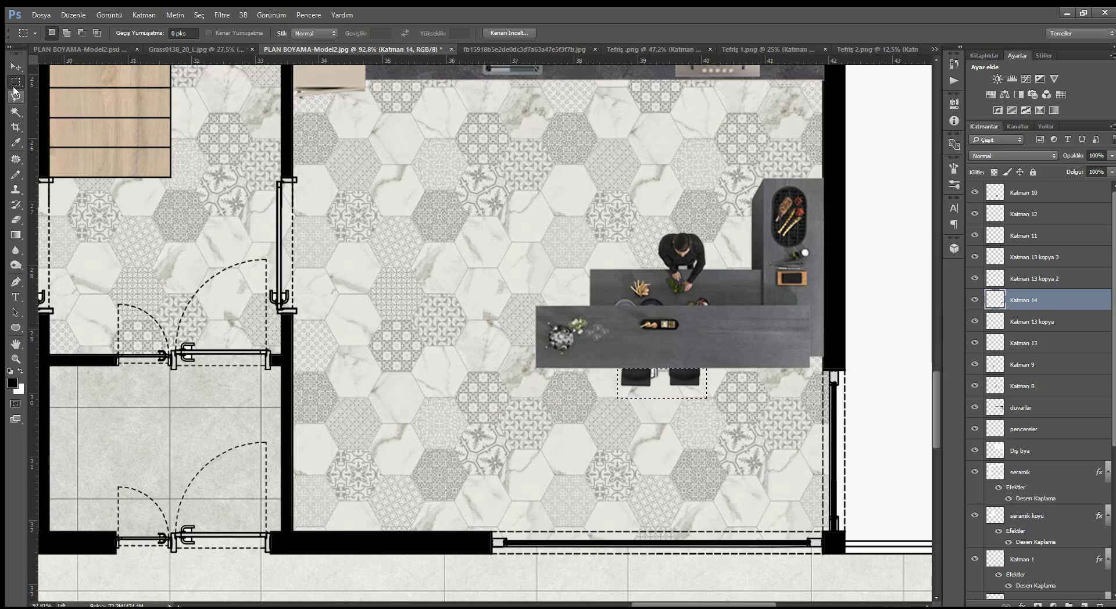
pyautogui.press('v')
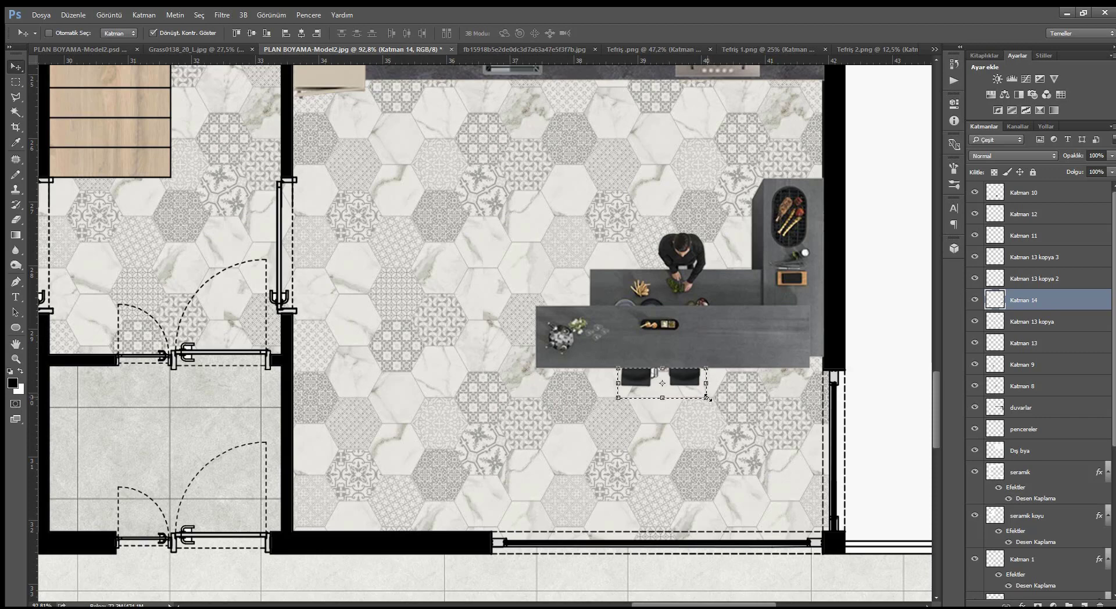
pyautogui.moveTo(707, 399); pyautogui.dragTo(755, 415)
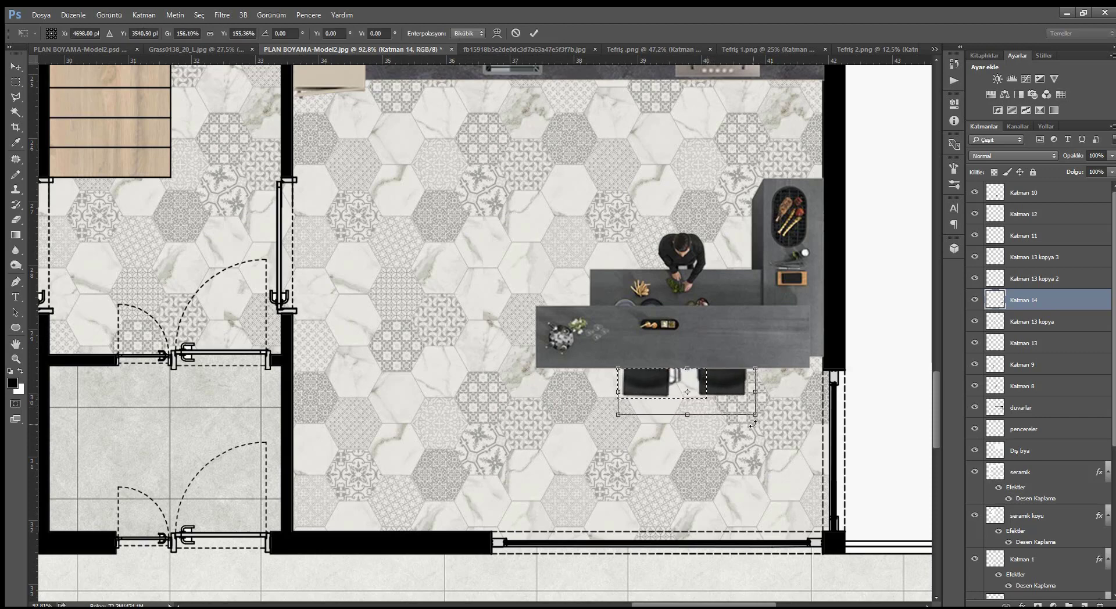
pyautogui.click(534, 33)
pyautogui.hotkey('ctrl', 'd')
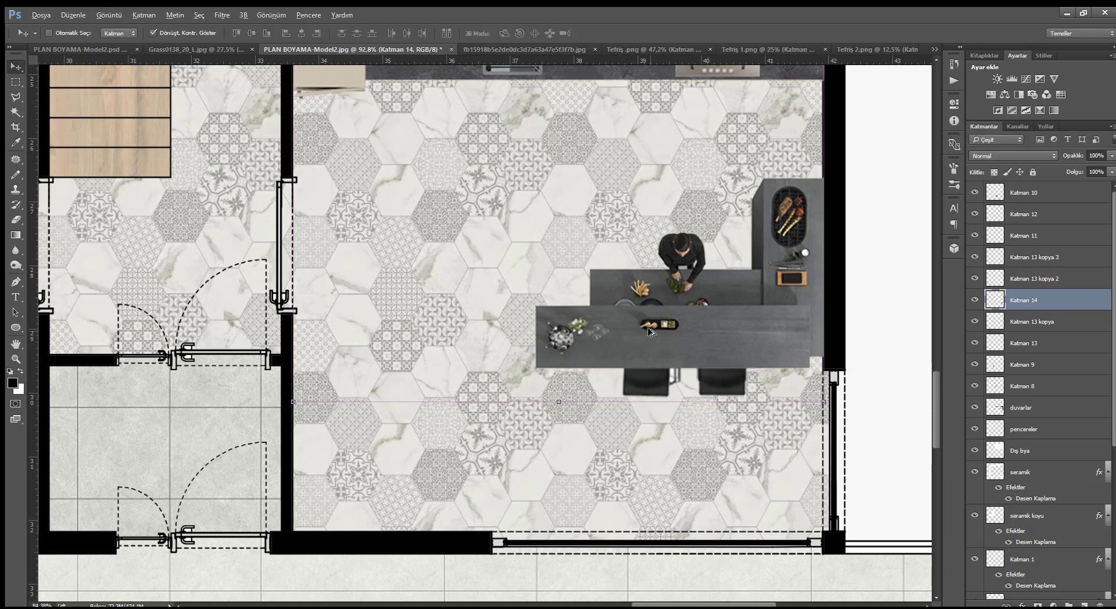
pyautogui.scroll(-2, 649, 332)
pyautogui.scroll(-1, 721, 424)
pyautogui.scroll(-1, 728, 428)
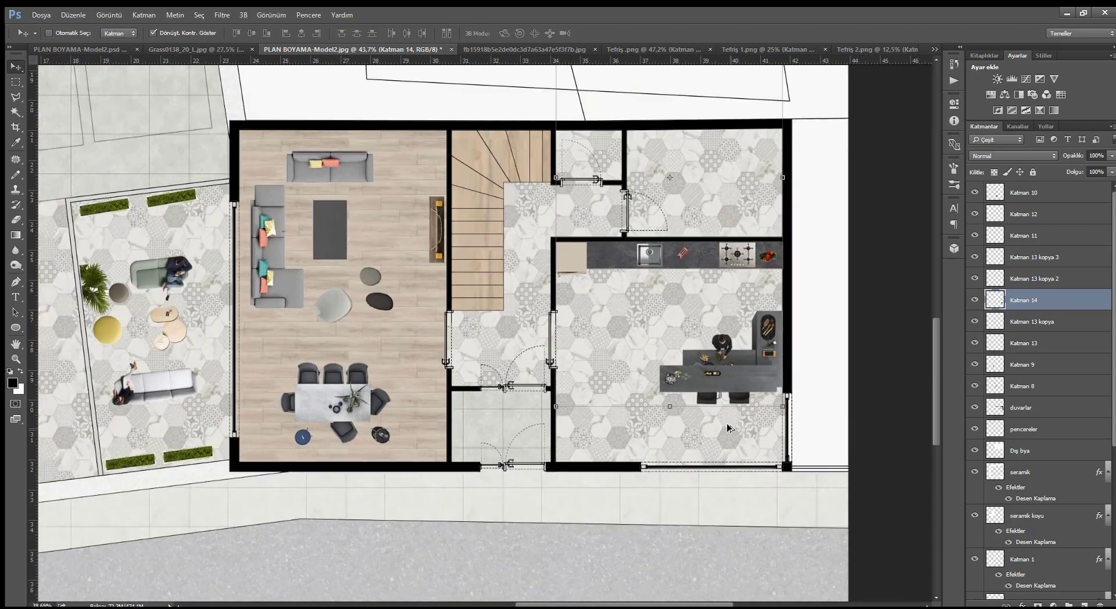
pyautogui.scroll(-1, 728, 428)
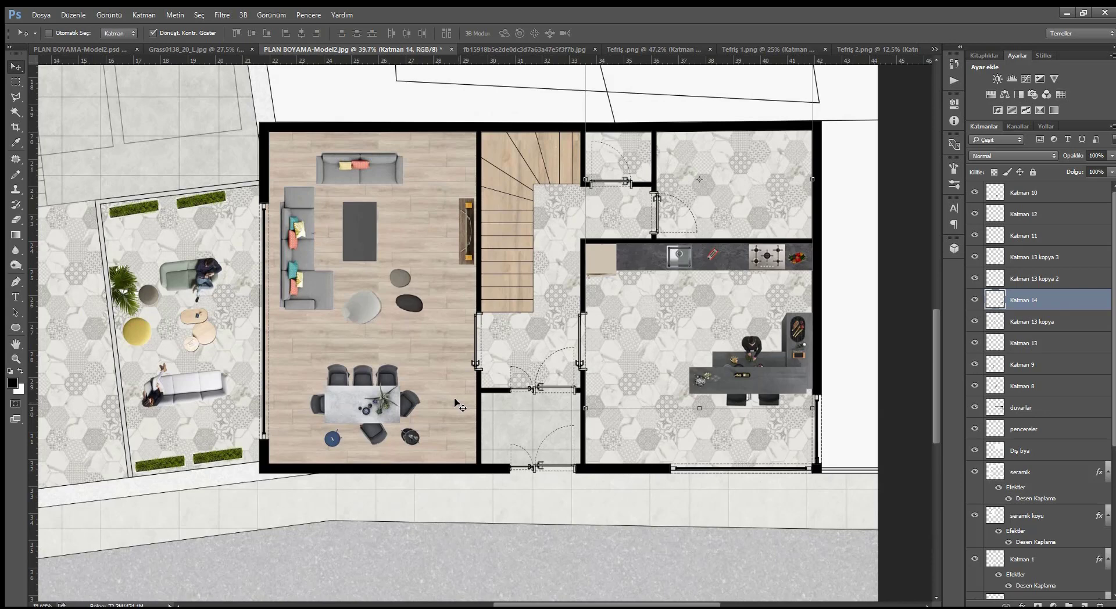
pyautogui.scroll(-1, 460, 407)
pyautogui.scroll(-3, 461, 407)
# Move the pale strip onto the entrance hall's left wall beside the doorway and trim its length to fit.
pyautogui.press('alt')
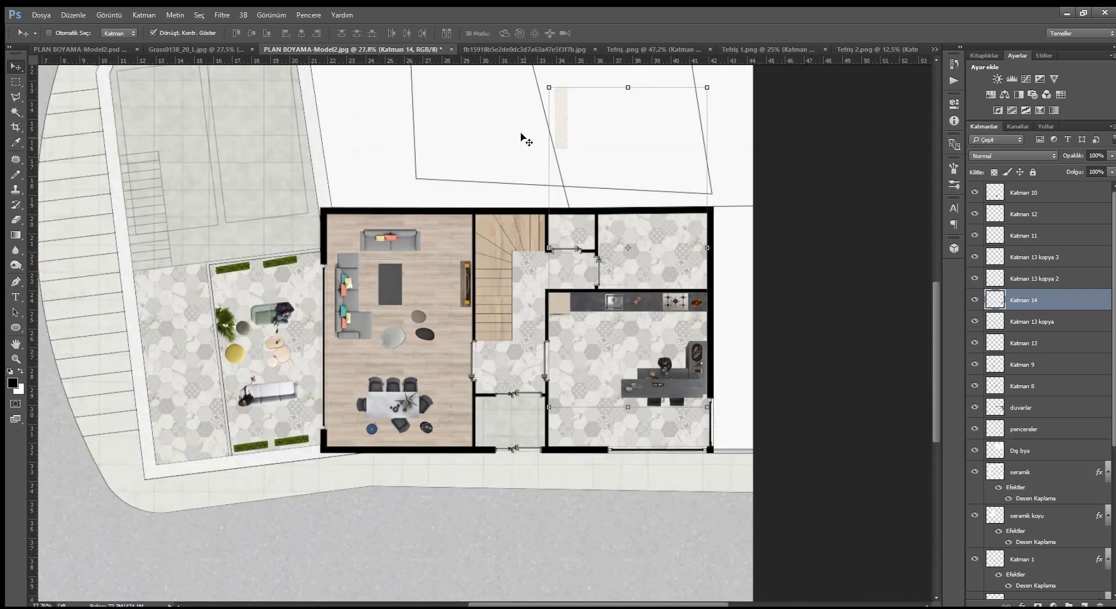
pyautogui.click(14, 82)
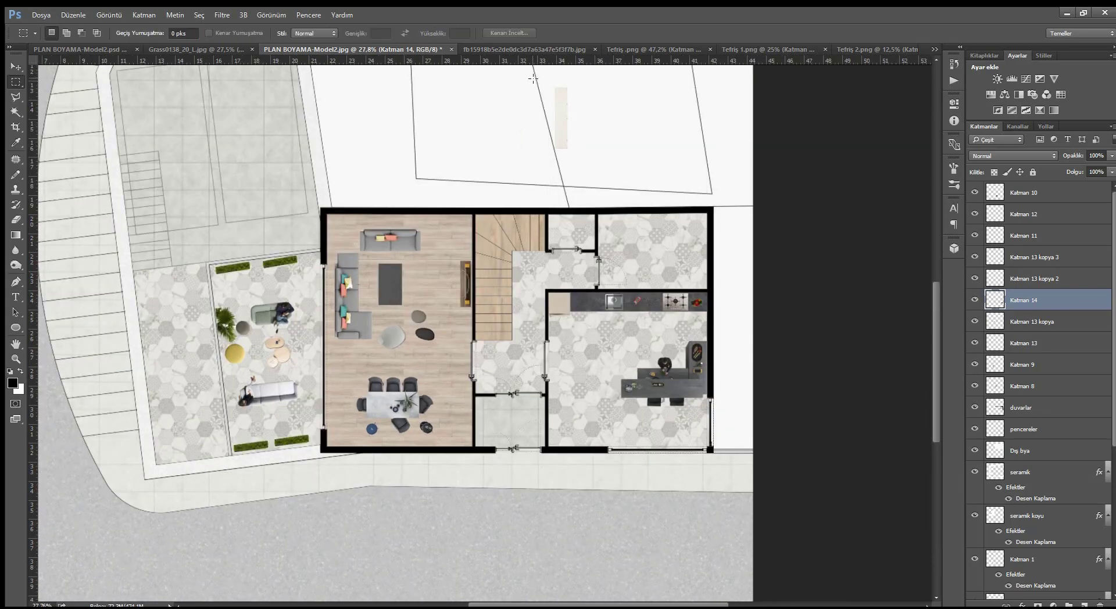
pyautogui.click(14, 68)
pyautogui.moveTo(567, 99); pyautogui.dragTo(487, 410)
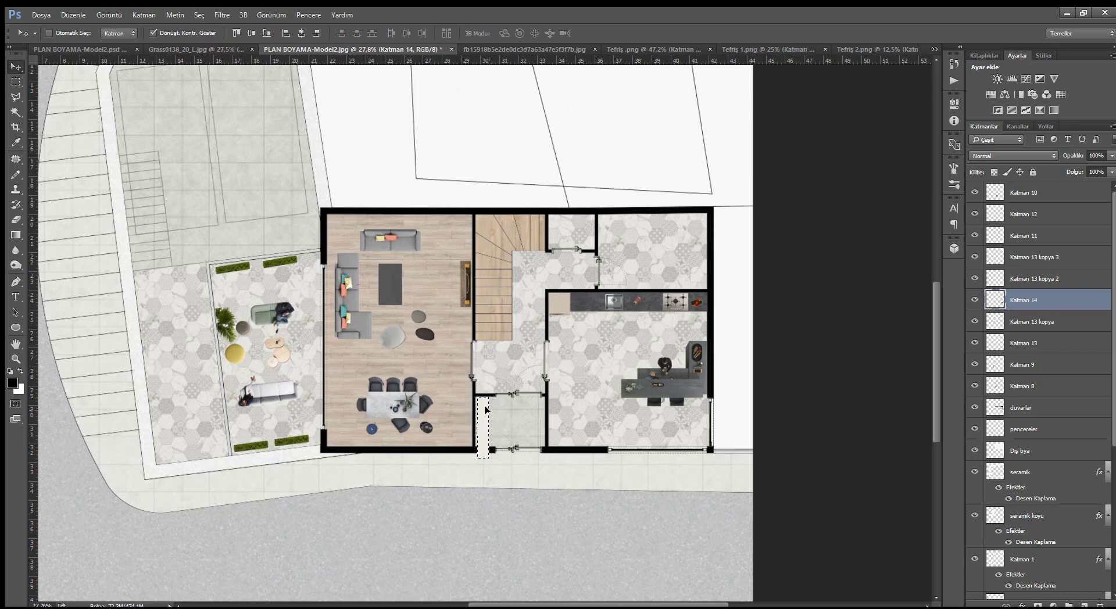
pyautogui.scroll(2, 482, 454)
pyautogui.scroll(3, 482, 454)
pyautogui.hotkey('ctrl', 't')
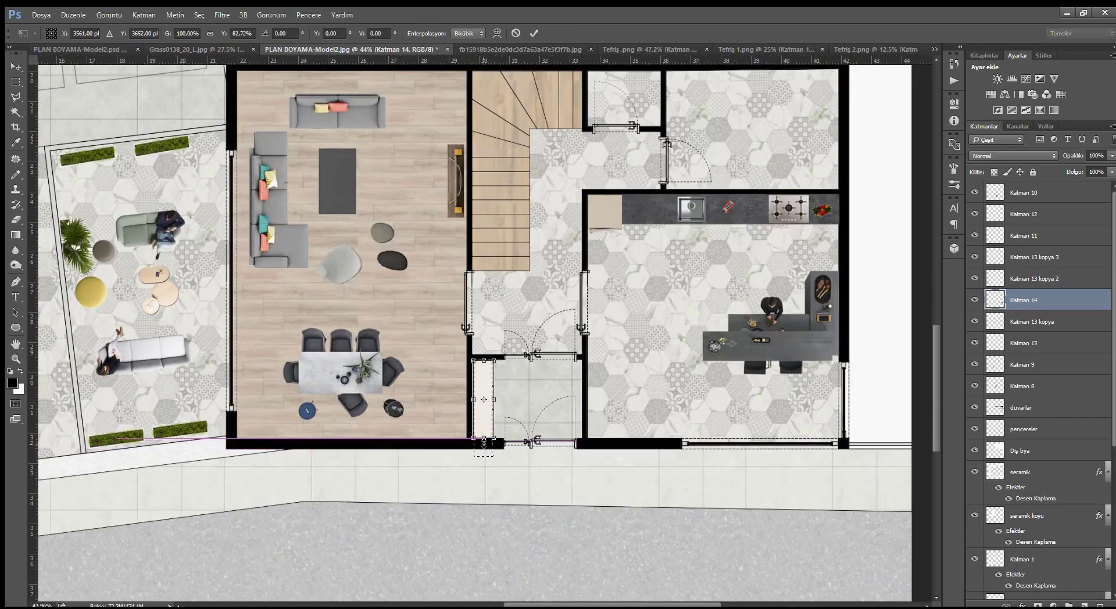
pyautogui.moveTo(484, 443); pyautogui.dragTo(484, 440)
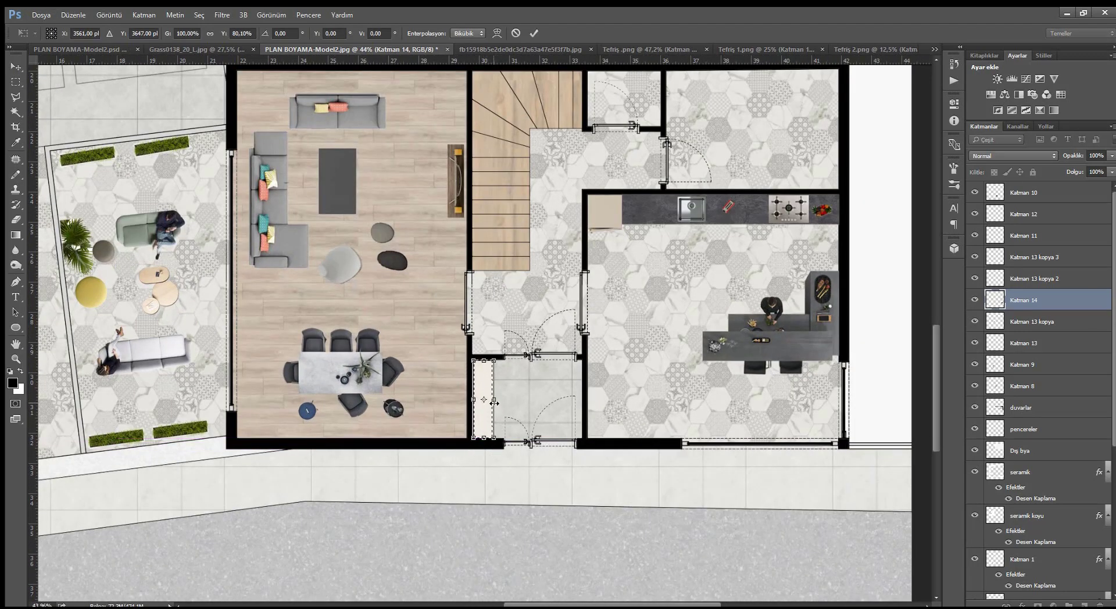
pyautogui.press('Return')
pyautogui.scroll(-3, 516, 480)
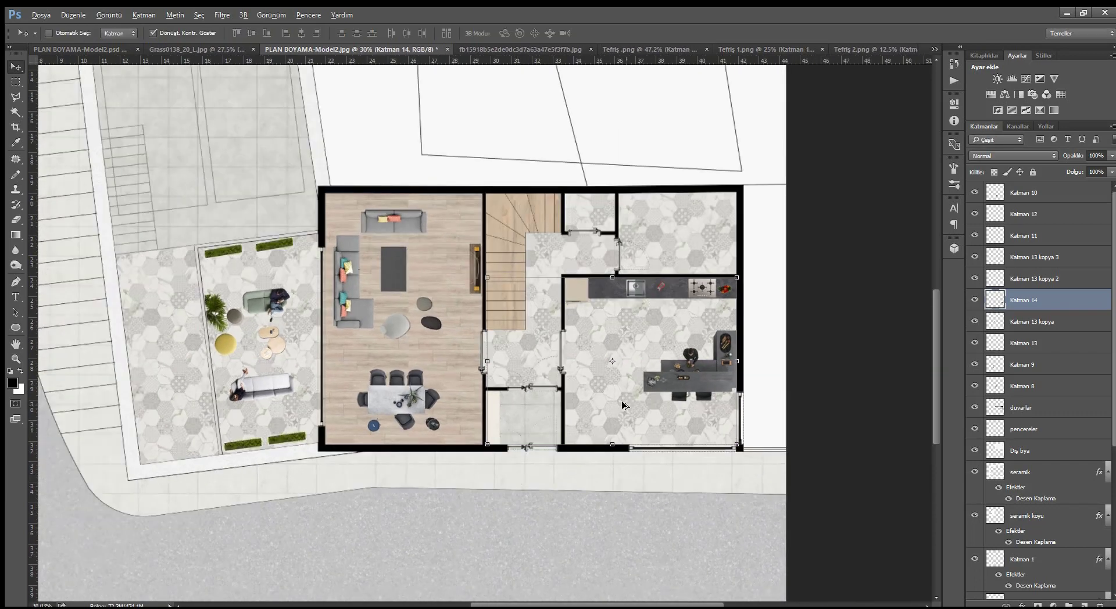
pyautogui.scroll(-1, 547, 465)
pyautogui.scroll(1, 518, 506)
pyautogui.scroll(-1, 519, 506)
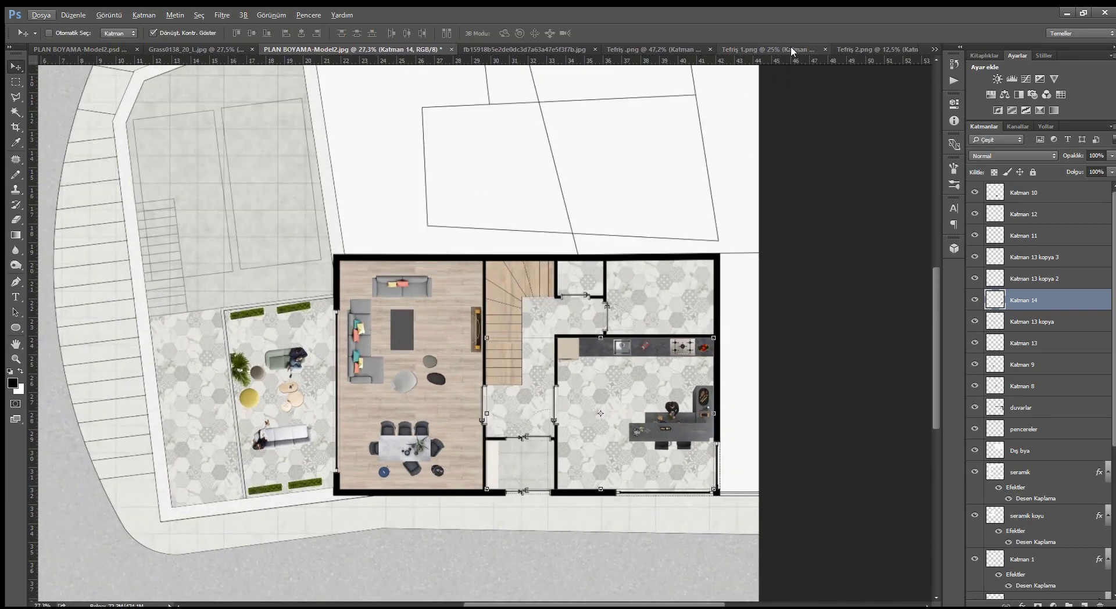
# Marquee-select the small toilet and sink fixtures on the Tefriş 1.png sheet.
pyautogui.click(861, 50)
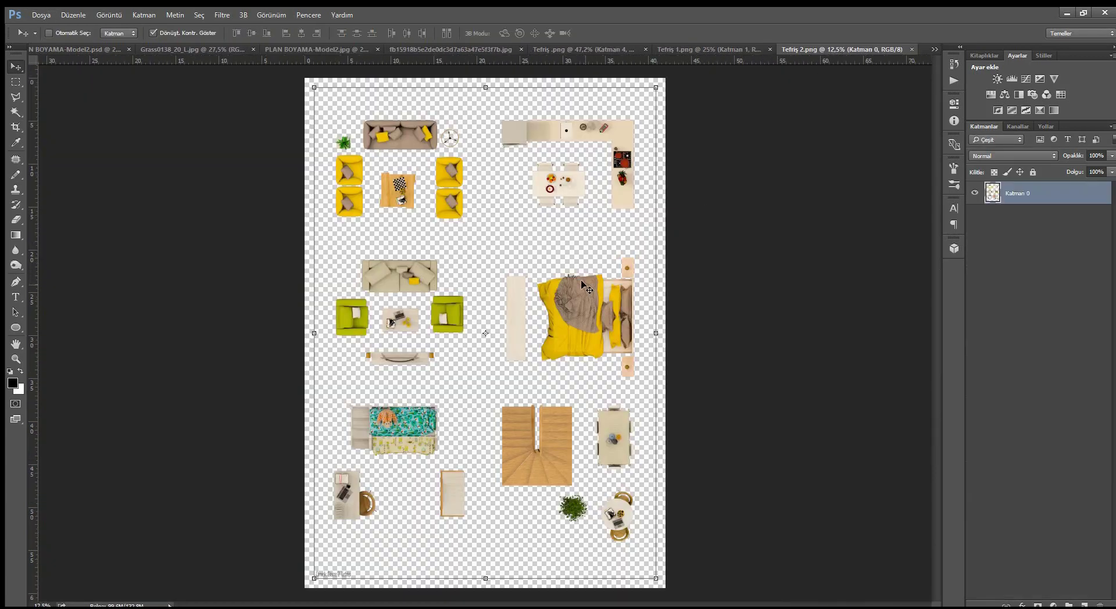
pyautogui.click(750, 49)
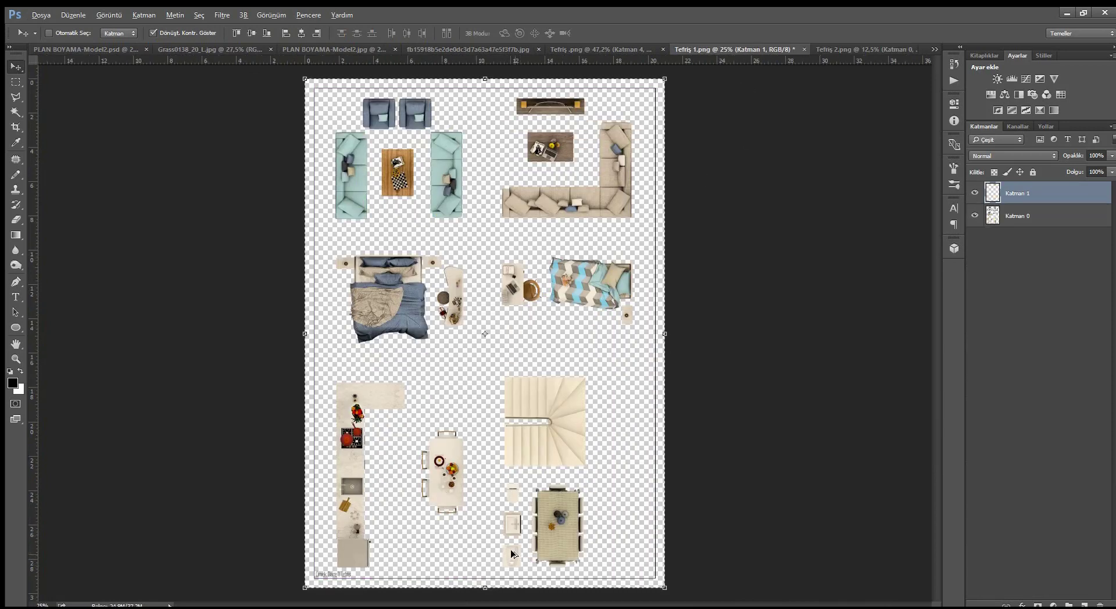
pyautogui.scroll(2, 512, 554)
pyautogui.scroll(1, 512, 554)
pyautogui.press('m')
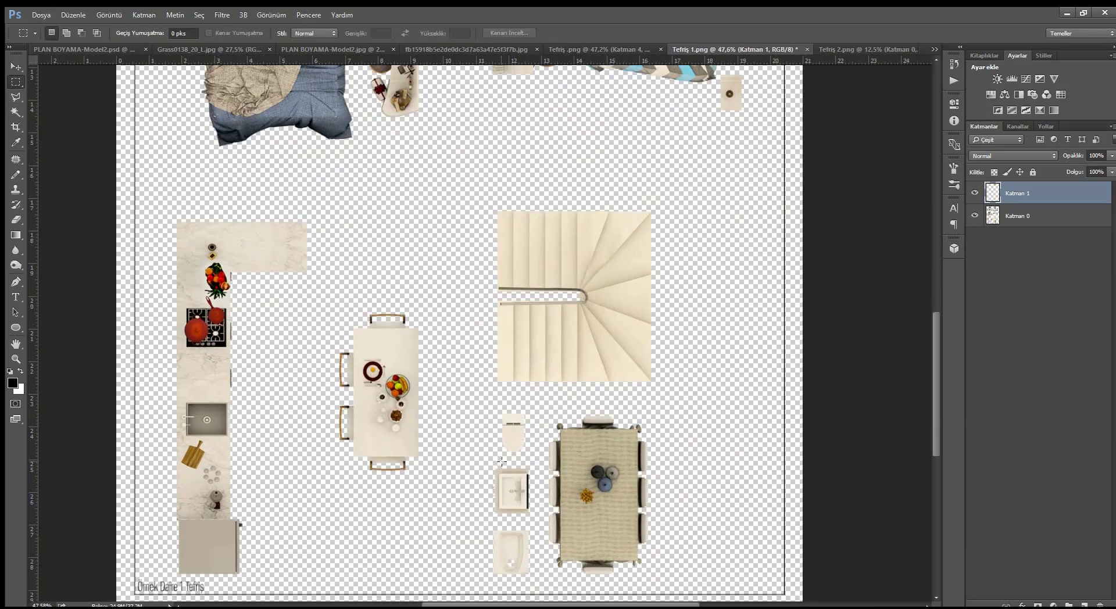
pyautogui.moveTo(535, 580); pyautogui.dragTo(536, 580)
# Copy the fixtures and return to the PLAN BOYAMA-Model2.jpg floor plan.
pyautogui.click(1027, 217)
pyautogui.hotkey('ctrl', 'j')
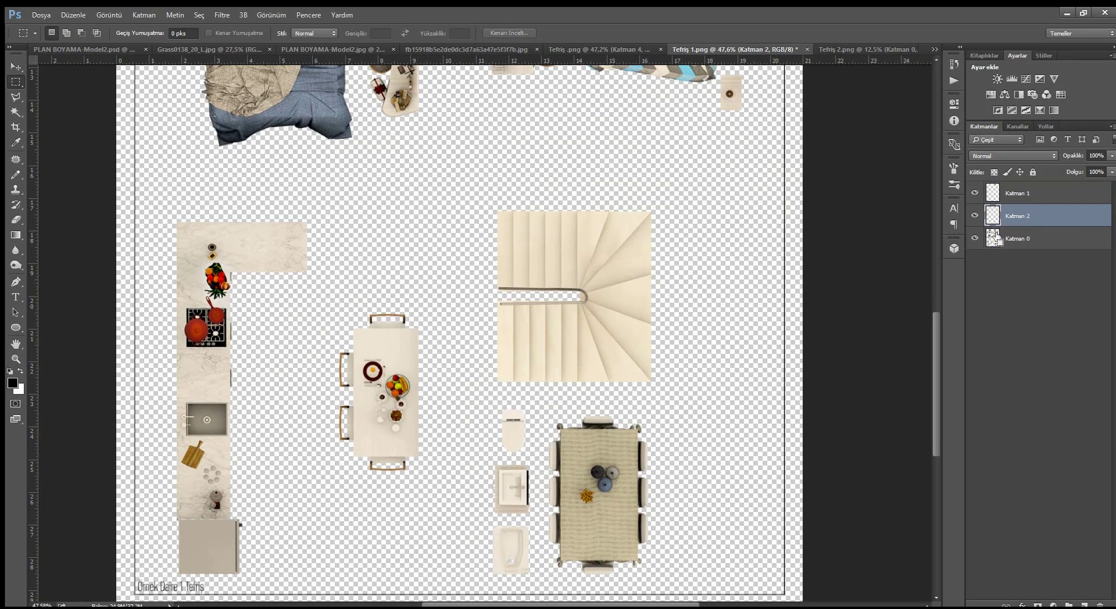
pyautogui.hotkey('ctrl', 'a')
pyautogui.click(64, 48)
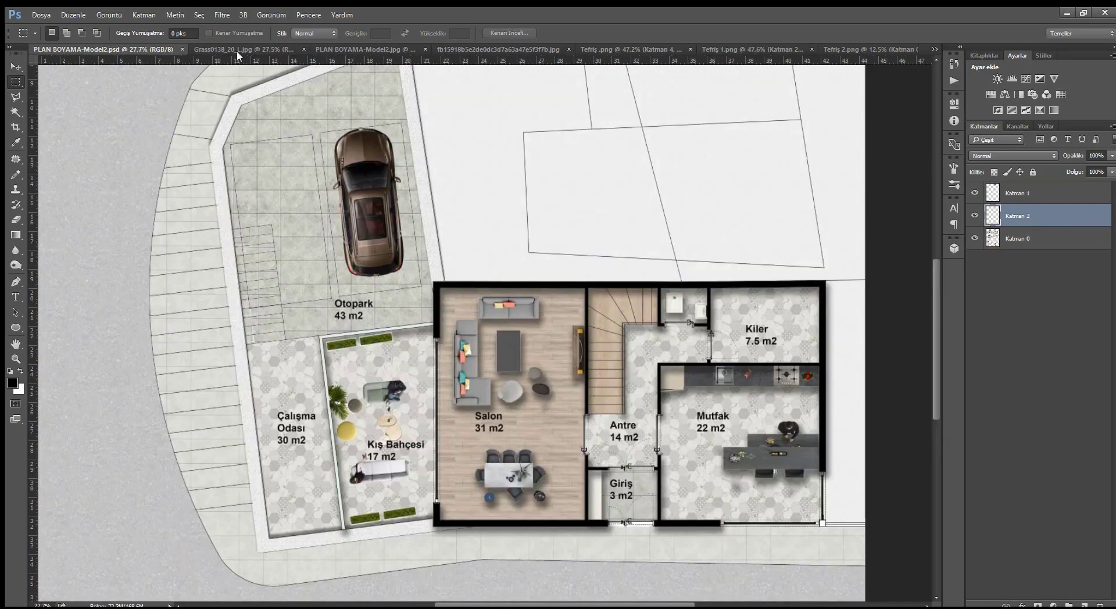
pyautogui.click(378, 49)
pyautogui.click(14, 65)
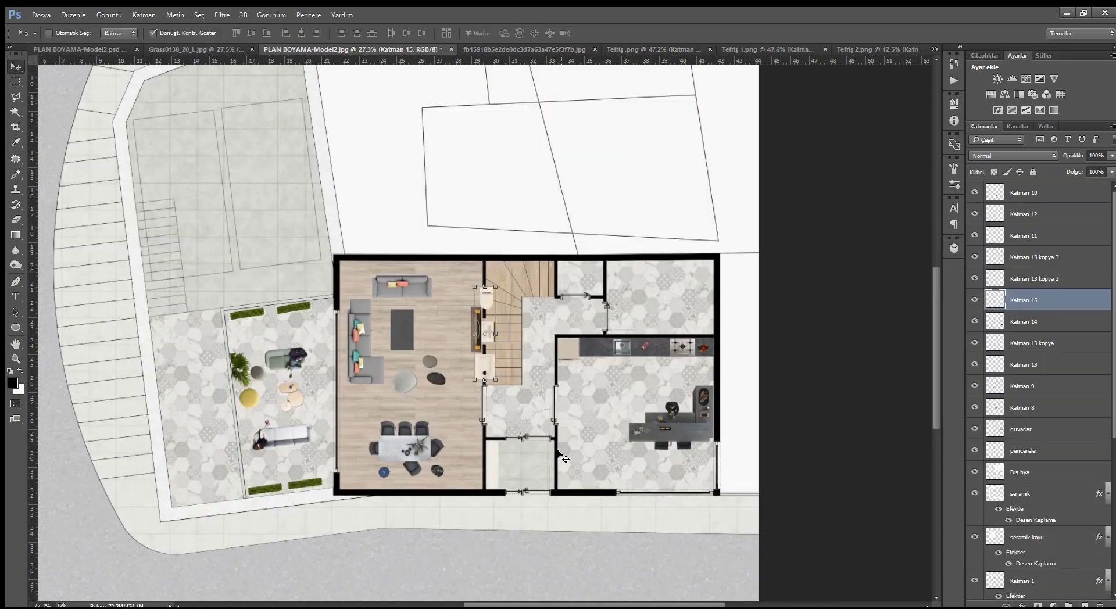
# Paste the fixtures into the plan and shrink them toward the small bathroom.
pyautogui.hotkey('ctrl', 'v')
pyautogui.moveTo(491, 303); pyautogui.dragTo(656, 270)
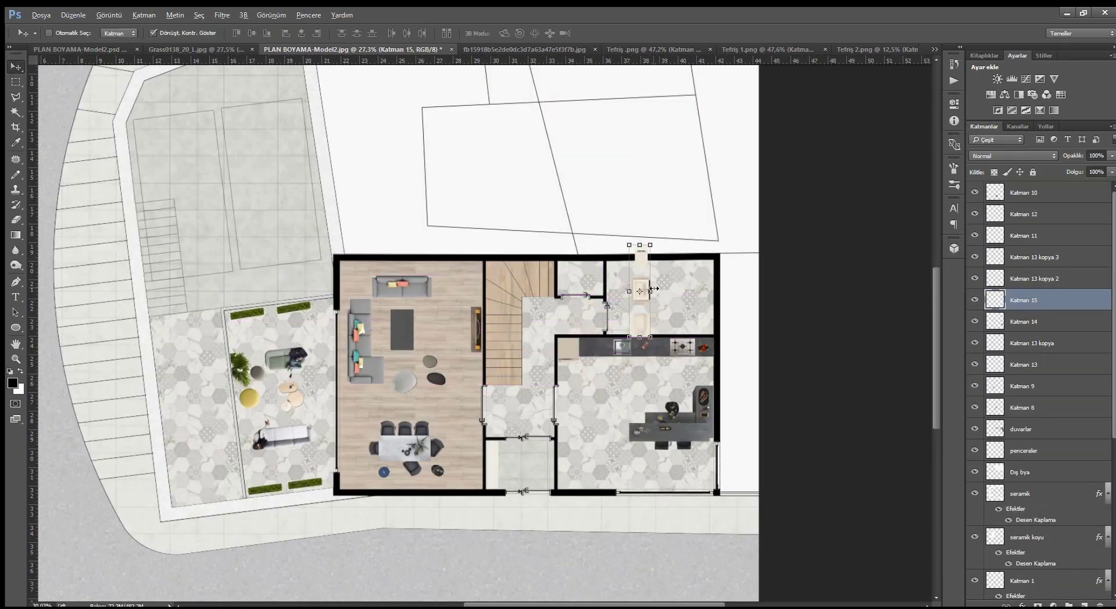
pyautogui.scroll(2, 656, 272)
pyautogui.scroll(1, 658, 279)
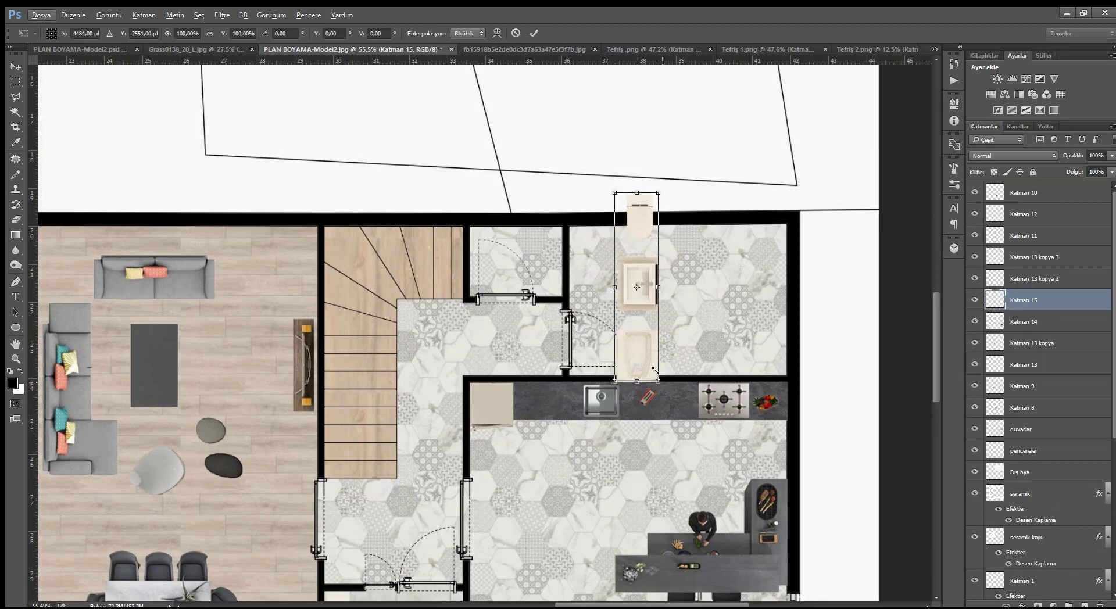
pyautogui.moveTo(640, 279)
pyautogui.mouseDown()
pyautogui.moveTo(520, 251)
pyautogui.moveTo(550, 251)
pyautogui.mouseUp()
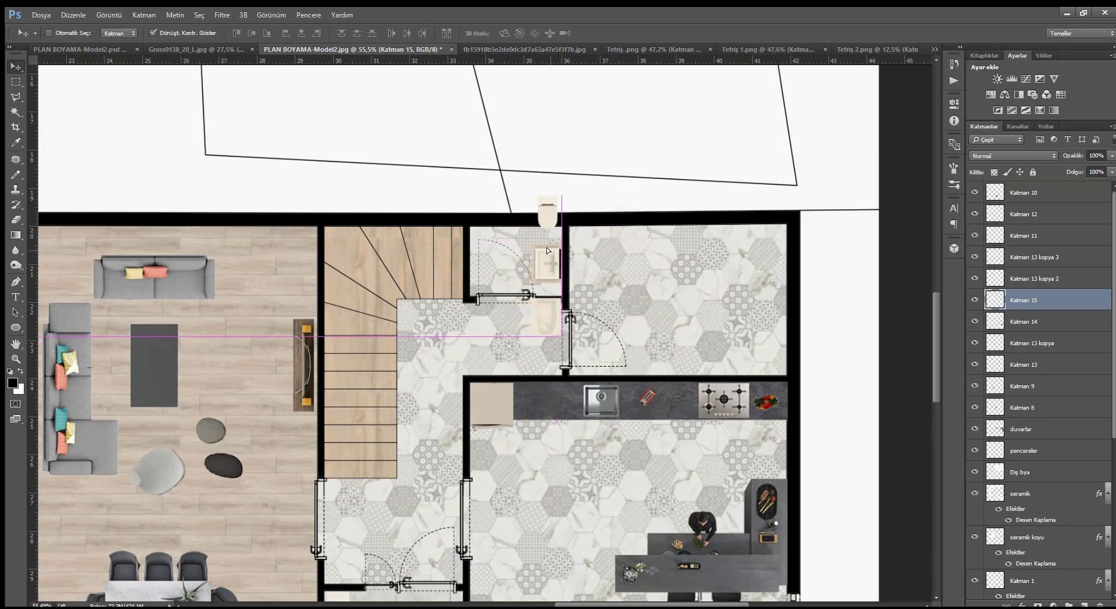
# Delete the toilet piece sticking out above the wall and select the remaining toilet.
pyautogui.press('m')
pyautogui.moveTo(506, 153); pyautogui.dragTo(612, 236)
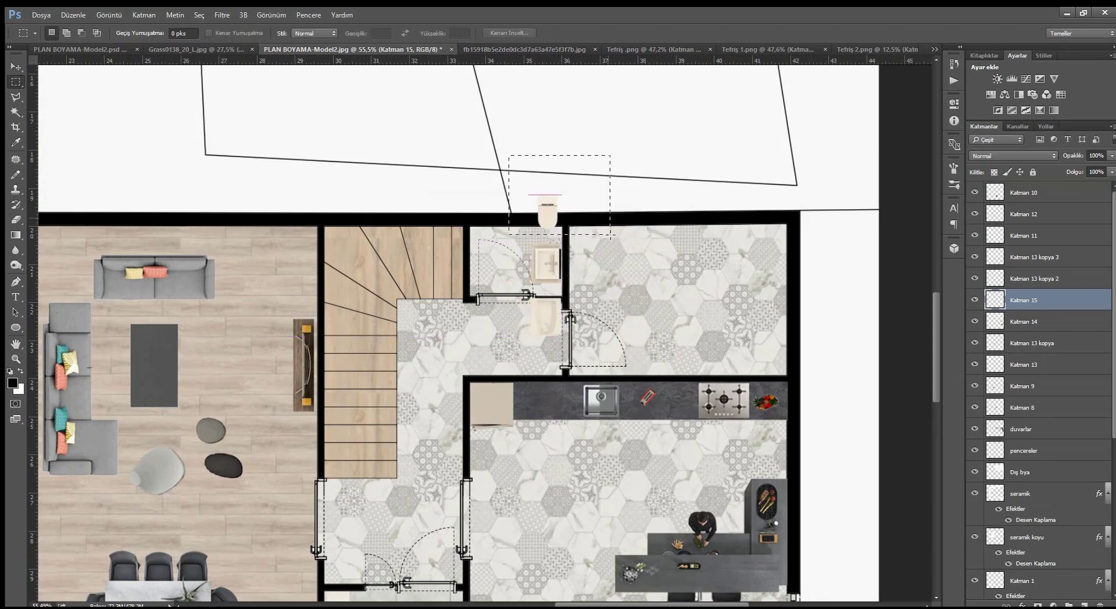
pyautogui.press('Delete')
pyautogui.hotkey('ctrl', 'd')
pyautogui.moveTo(522, 293)
pyautogui.mouseDown()
pyautogui.moveTo(578, 349)
pyautogui.moveTo(457, 321)
pyautogui.mouseUp()
pyautogui.press('v')
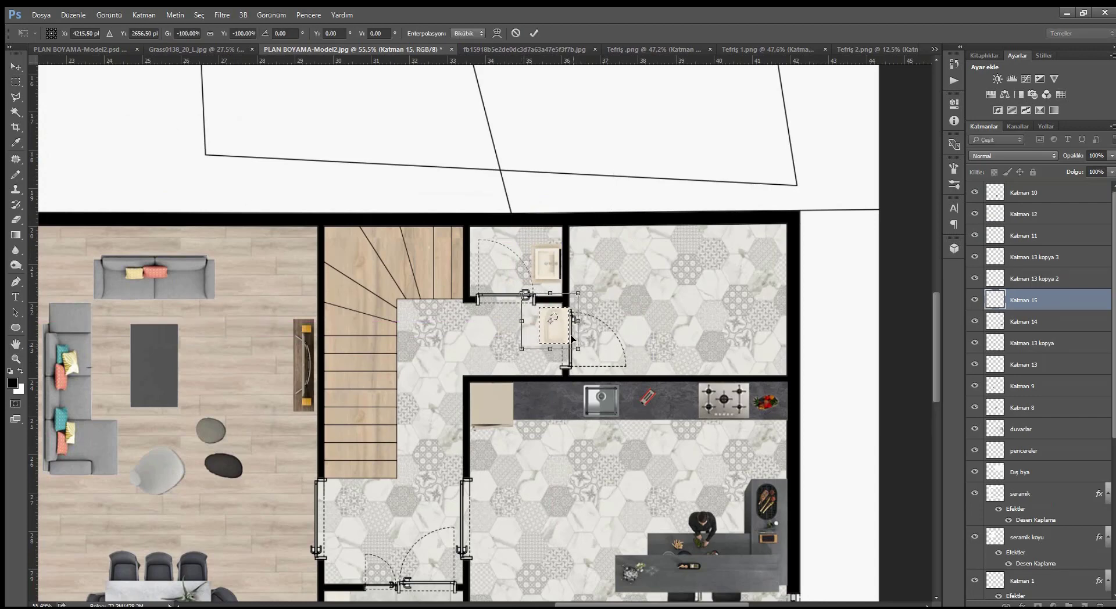
pyautogui.press('Return')
# Move the toilet up-left into the WC and scale it slightly to fit.
pyautogui.moveTo(557, 304); pyautogui.dragTo(506, 236)
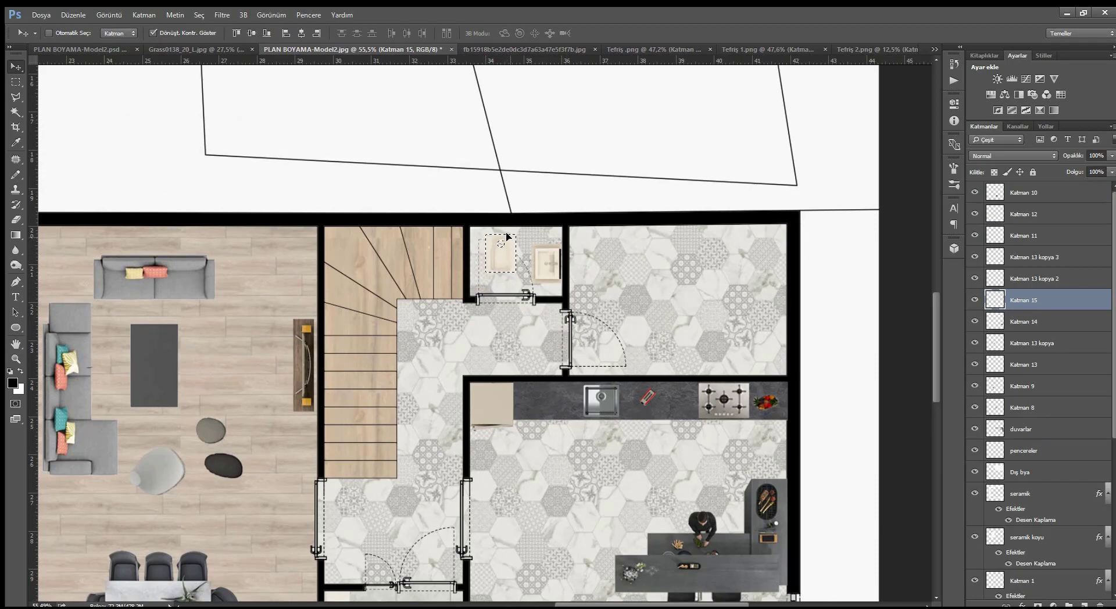
pyautogui.press('ctrl')
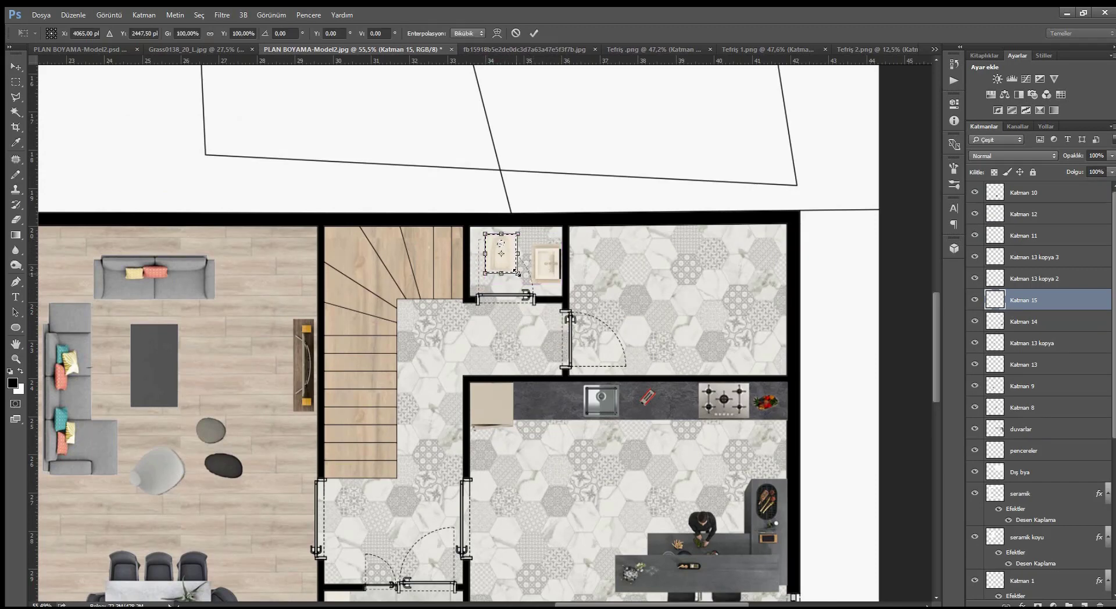
pyautogui.moveTo(517, 235); pyautogui.dragTo(512, 238)
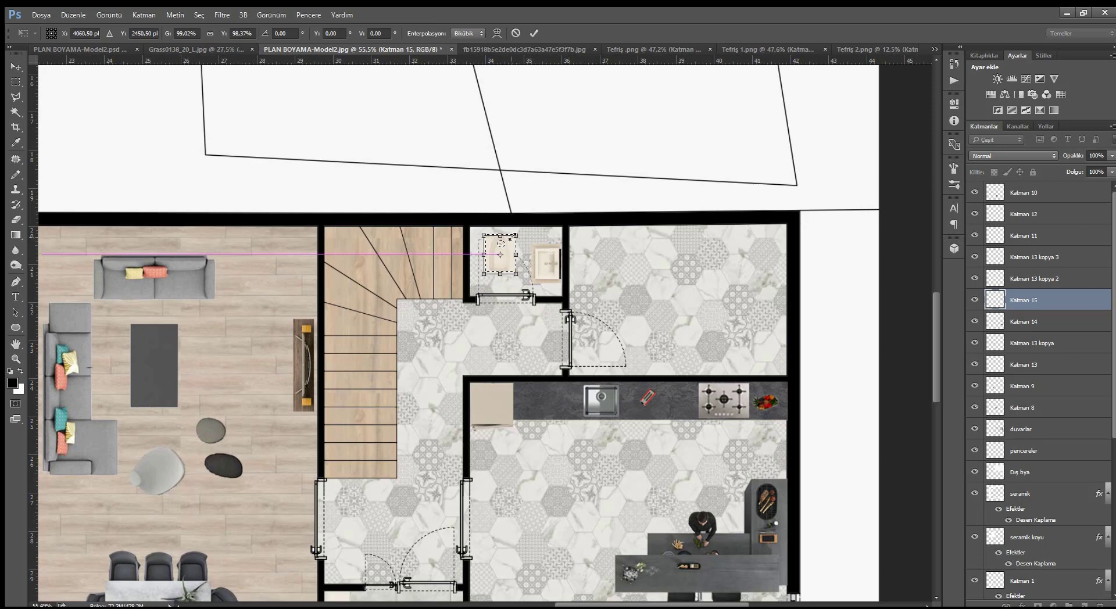
pyautogui.press('Return')
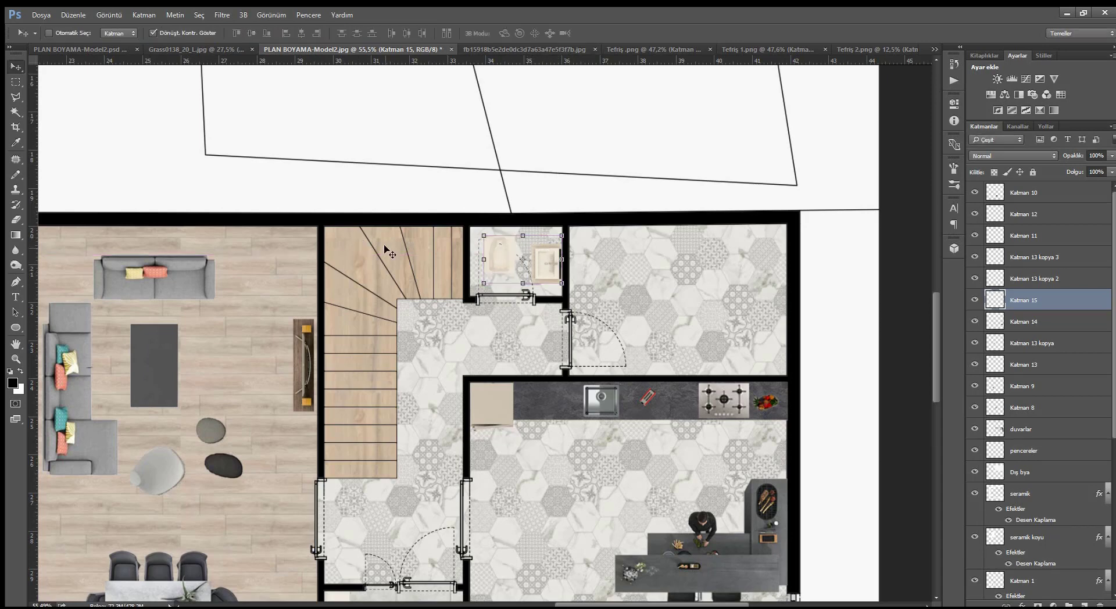
# Shrink the sink to about 80% and bring up the PLAN BOYAMA-Model2.psd reference.
pyautogui.click(19, 84)
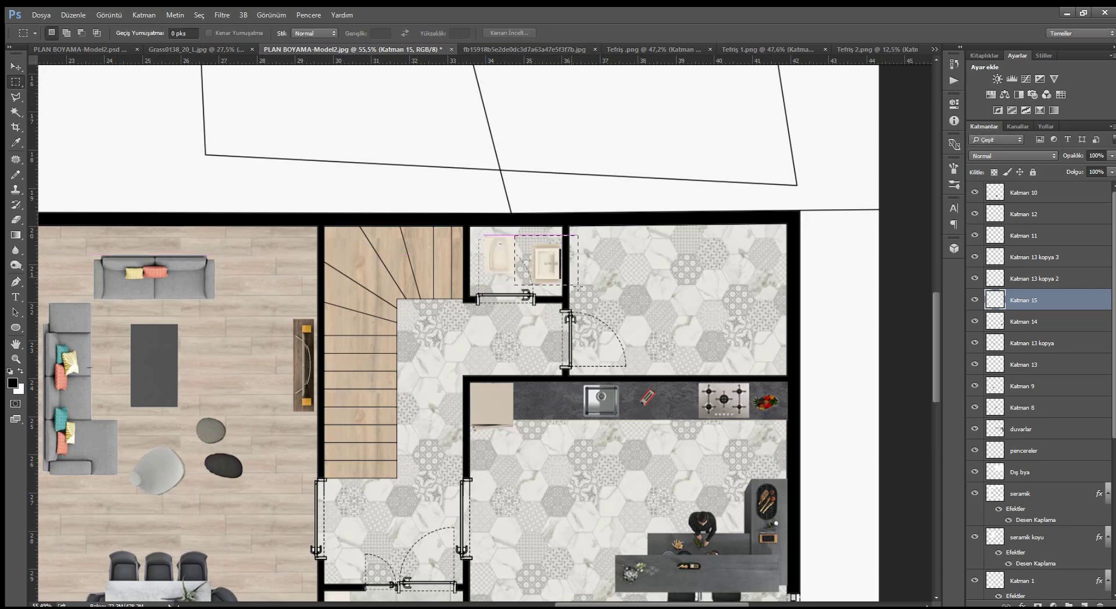
pyautogui.moveTo(523, 235); pyautogui.dragTo(574, 292)
pyautogui.hotkey('ctrl', 't')
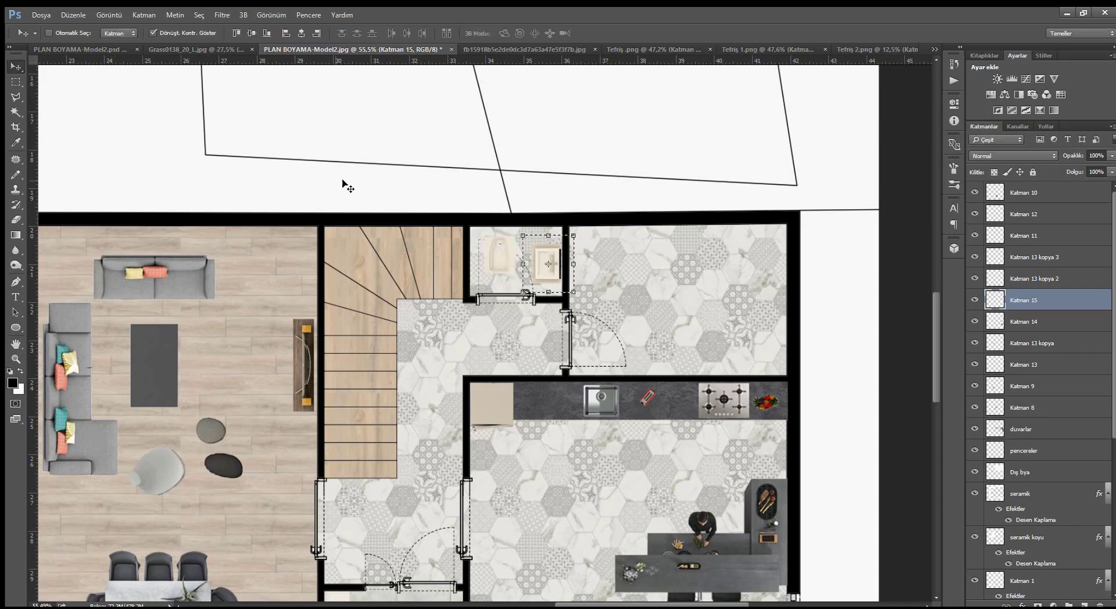
pyautogui.moveTo(523, 235); pyautogui.dragTo(553, 258)
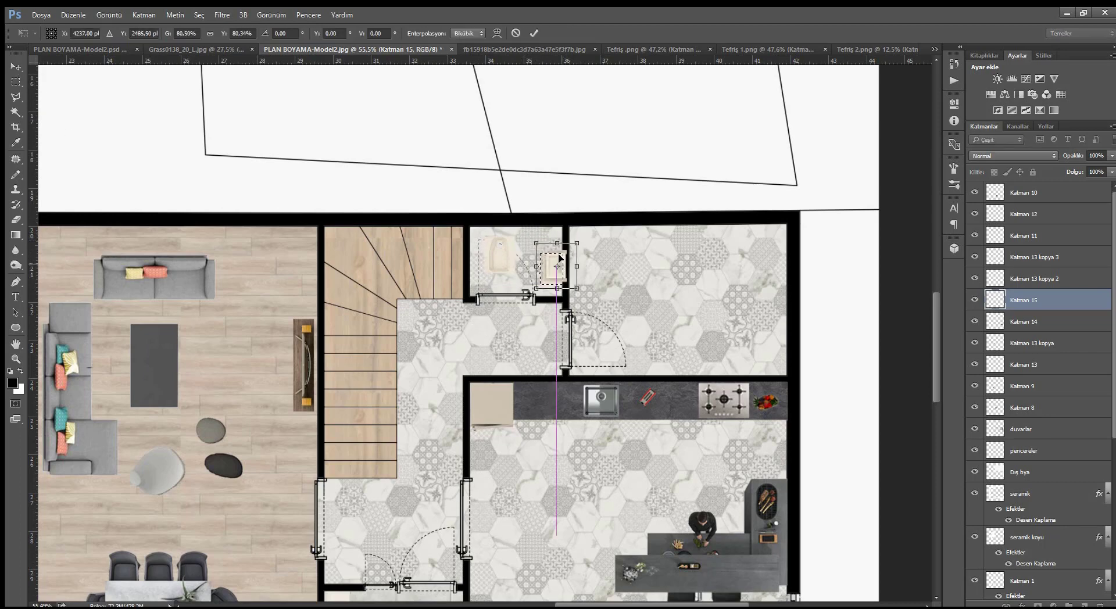
pyautogui.click(534, 33)
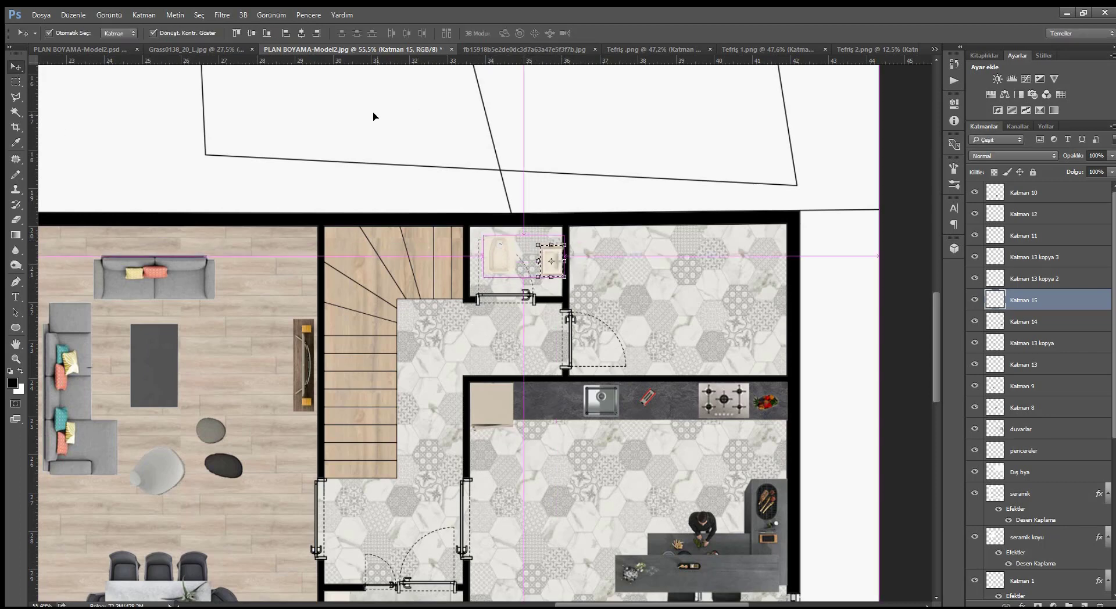
pyautogui.click(51, 50)
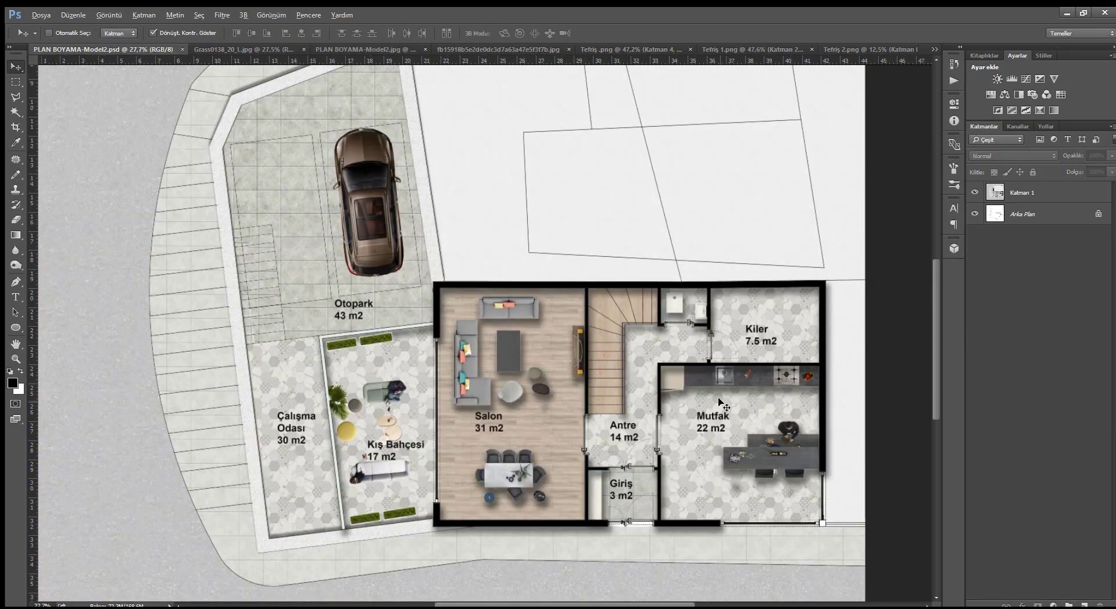
# Look over the PSD reference, then return to the PLAN BOYAMA-Model2.jpg plan zoomed on the WC.
pyautogui.scroll(2, 733, 419)
pyautogui.scroll(-1, 693, 433)
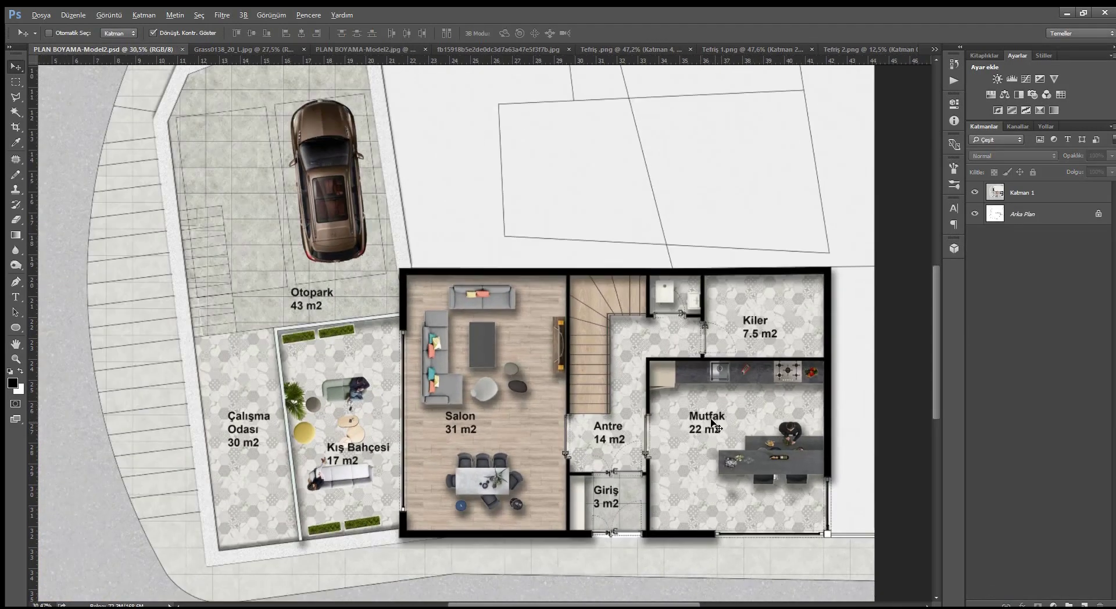
pyautogui.scroll(-1, 645, 454)
pyautogui.scroll(1, 674, 321)
pyautogui.scroll(2, 673, 319)
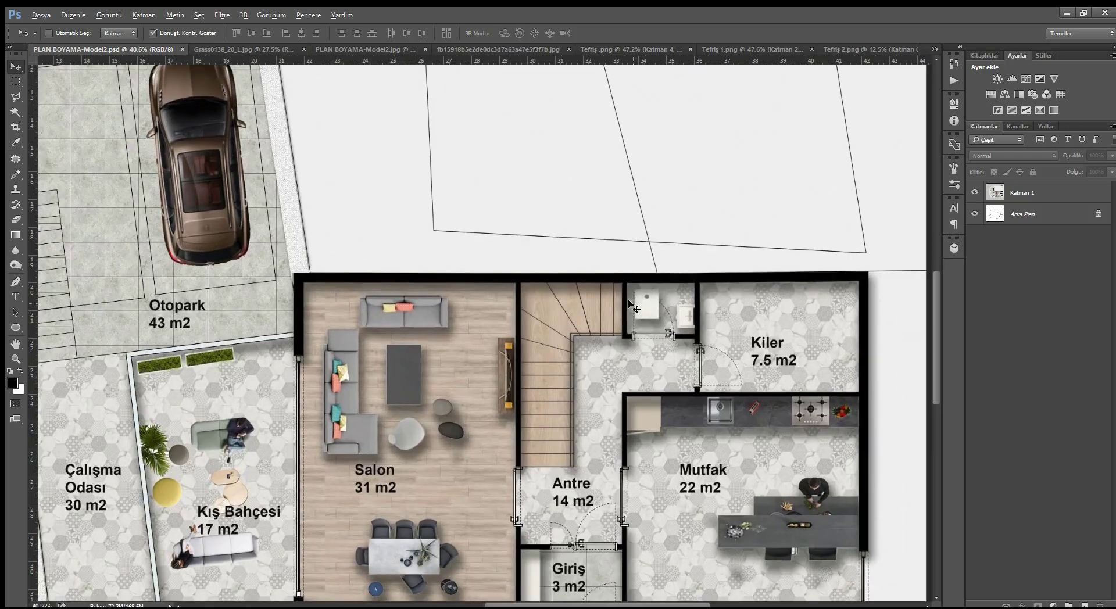
pyautogui.click(363, 50)
pyautogui.scroll(-1, 537, 308)
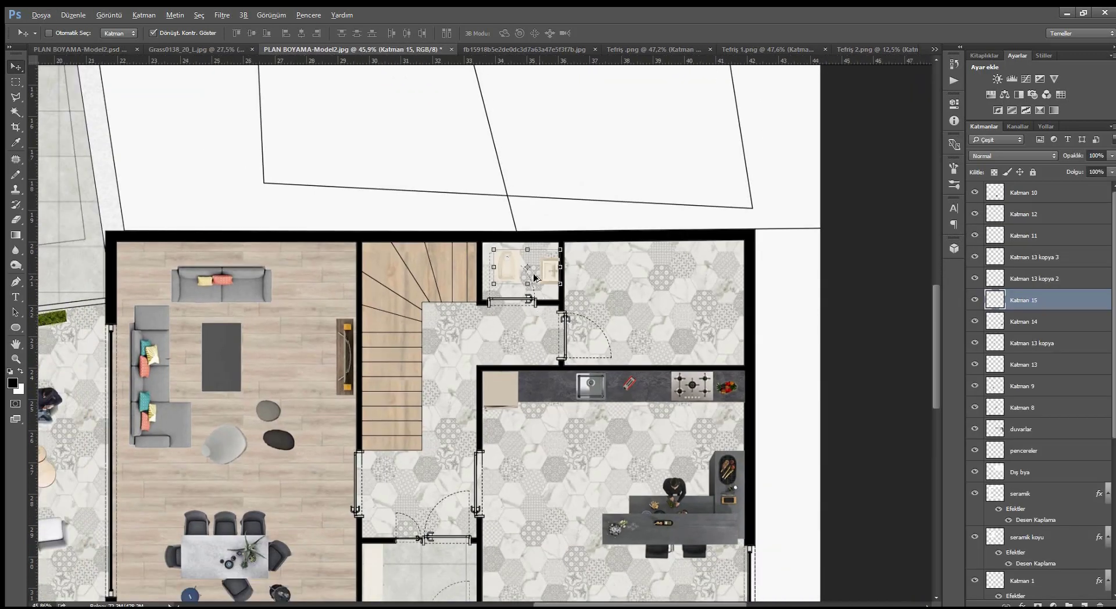
pyautogui.scroll(2, 517, 291)
pyautogui.scroll(1, 503, 271)
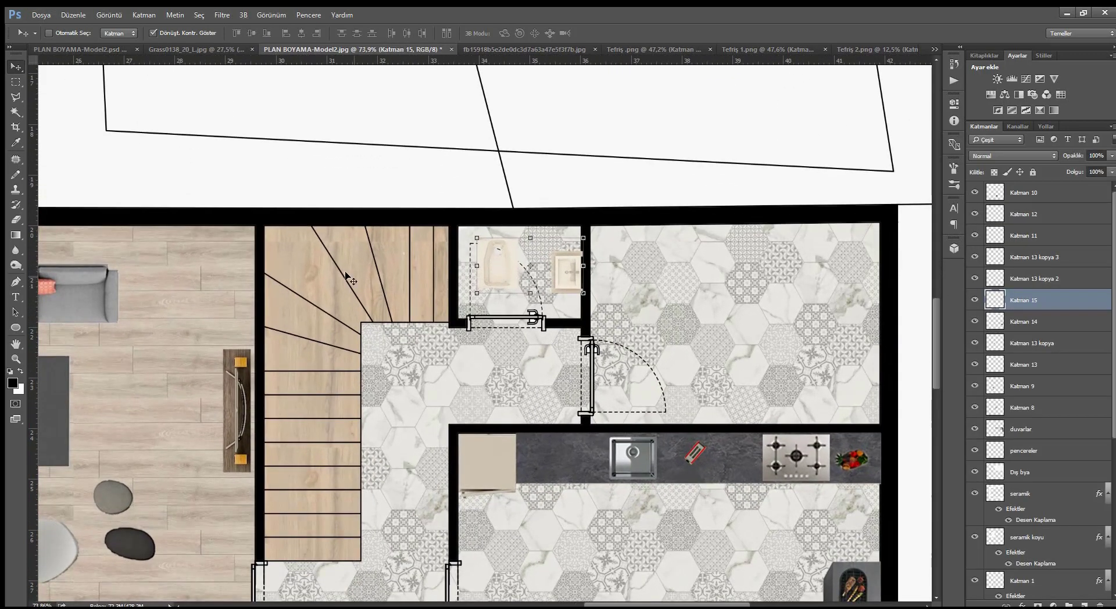
pyautogui.click(15, 112)
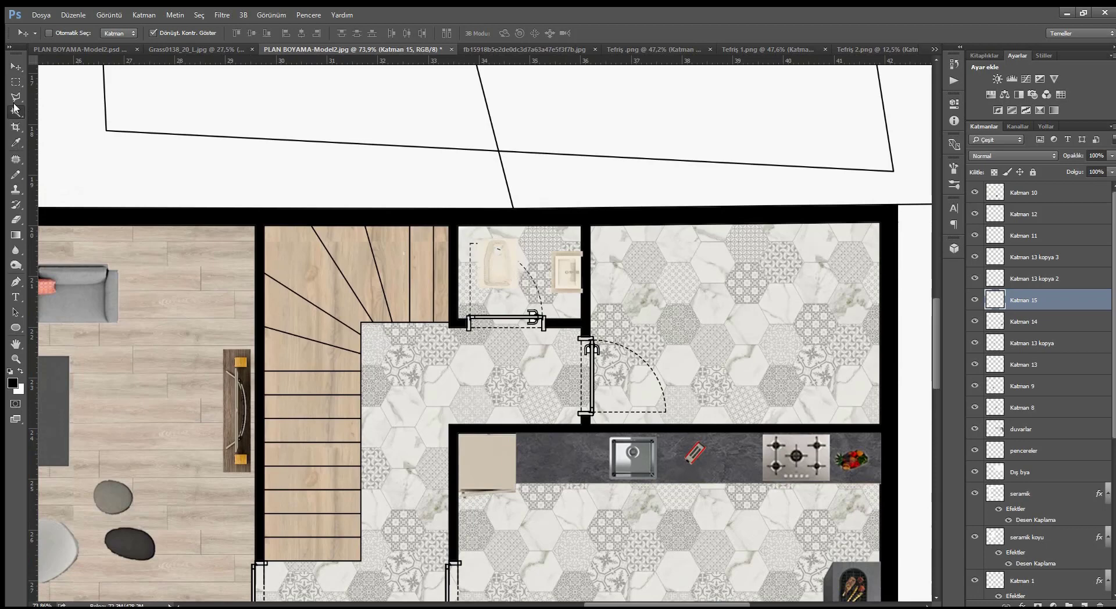
# Magic Wand the sink at the default tolerance, then again at tolerance 10.
pyautogui.click(500, 265)
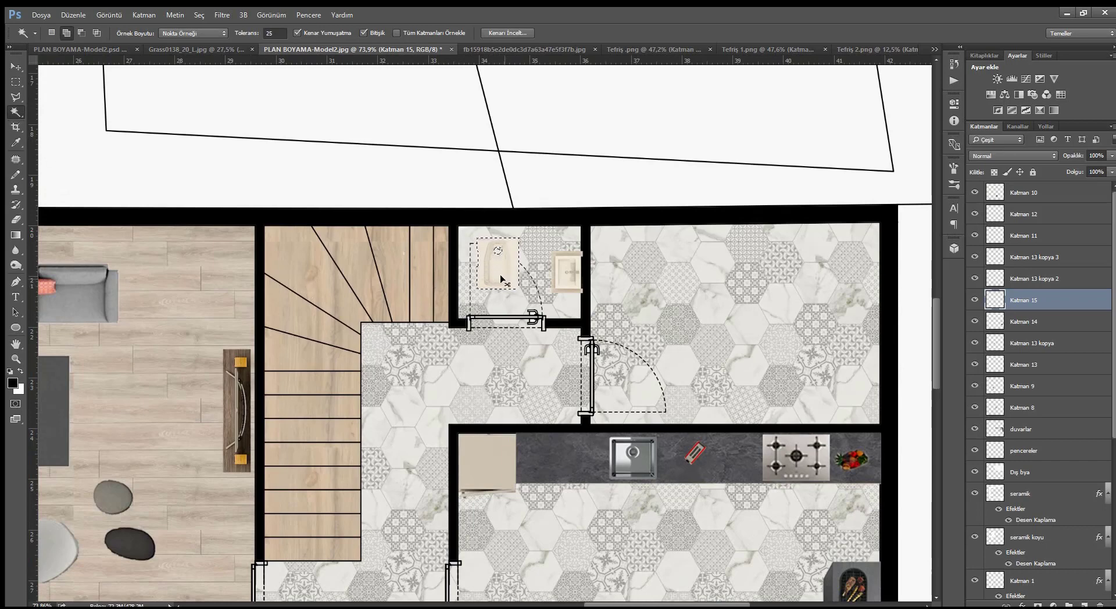
pyautogui.hotkey('ctrl', 'd')
pyautogui.click(266, 32)
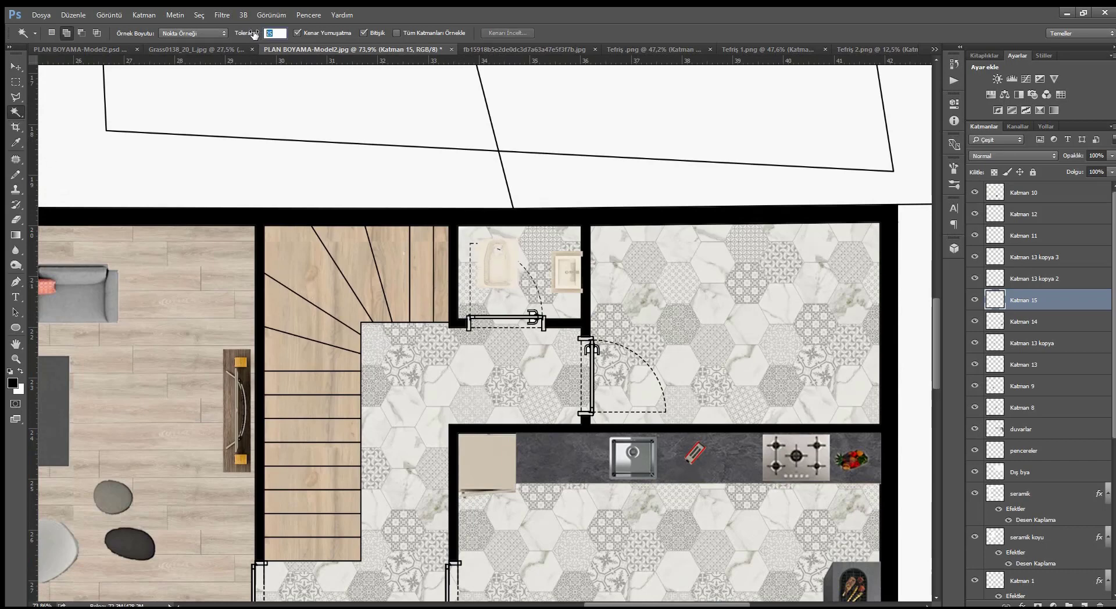
pyautogui.write('10')
pyautogui.press('Return')
pyautogui.click(504, 266)
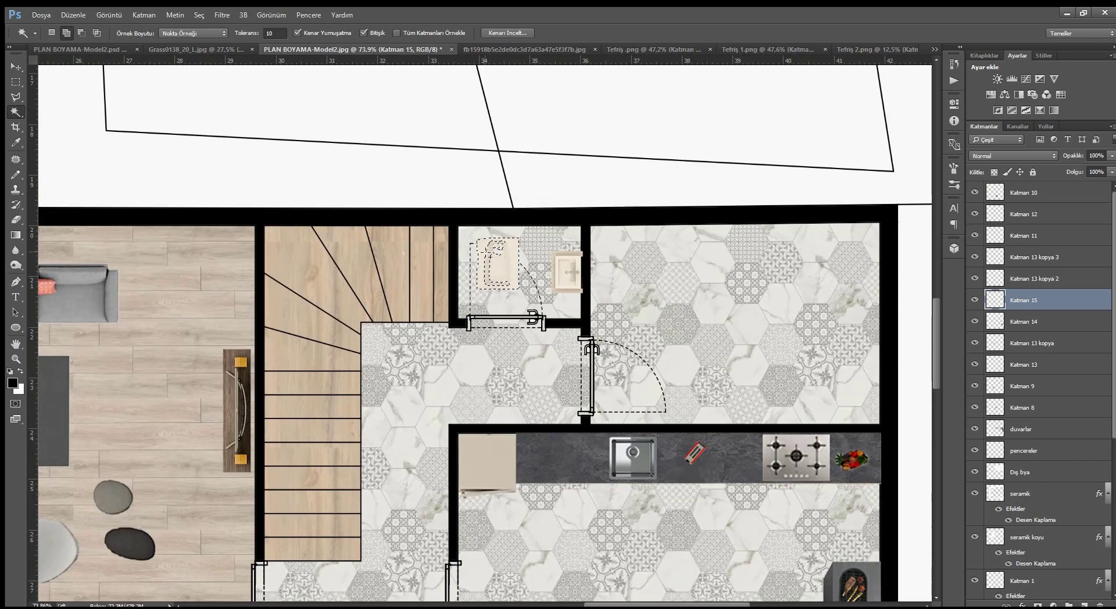
pyautogui.hotkey('ctrl', 'd')
# Set tolerance to 15 and select the whole sink and toilet.
pyautogui.click(279, 34)
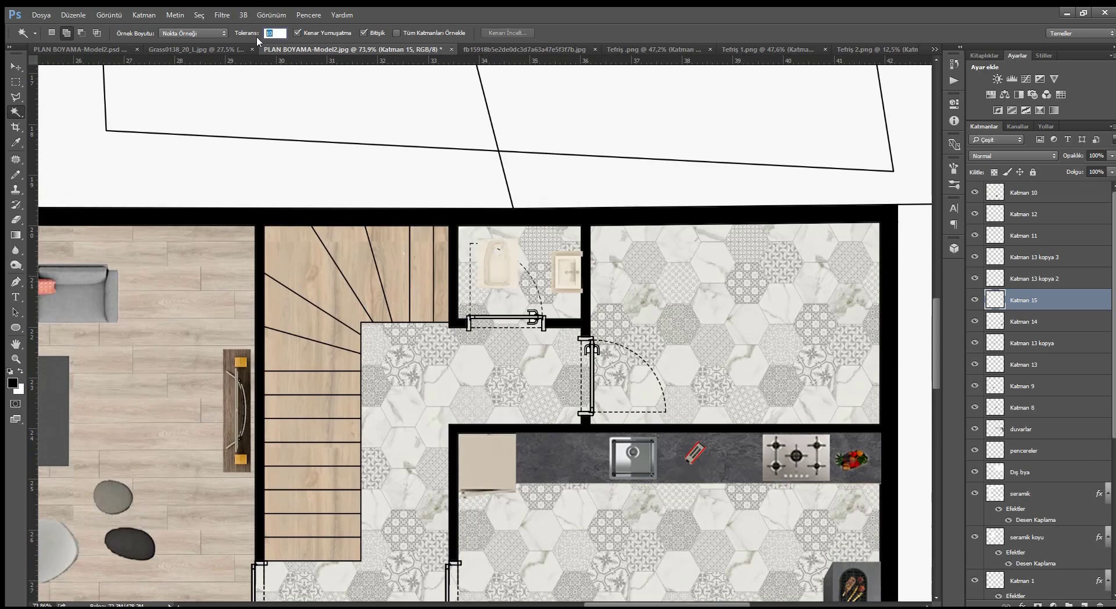
pyautogui.write('15')
pyautogui.press('Return')
pyautogui.click(499, 268)
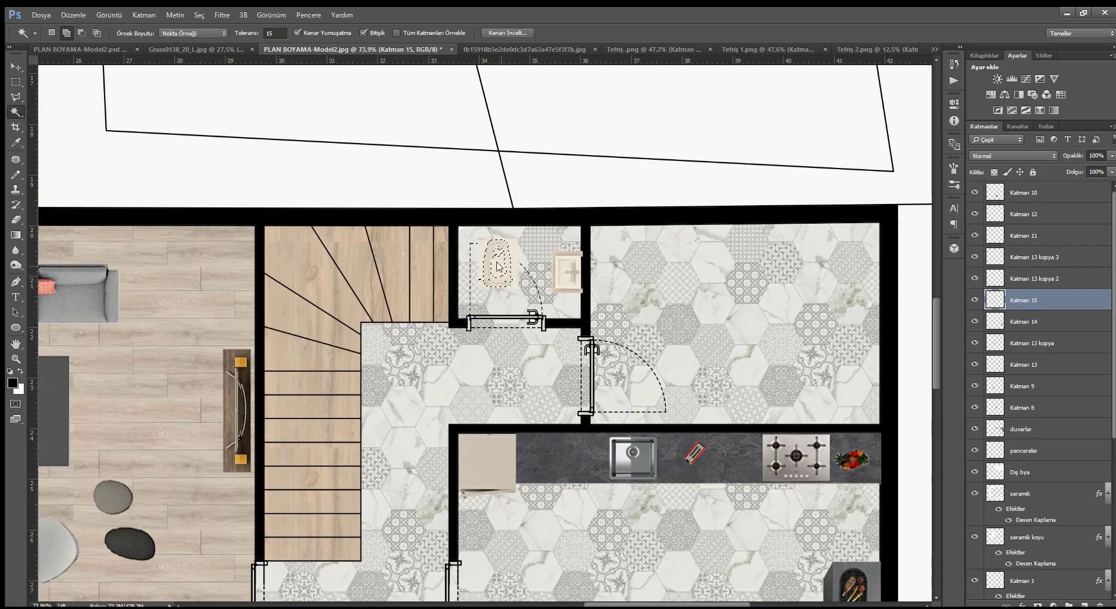
pyautogui.click(509, 283)
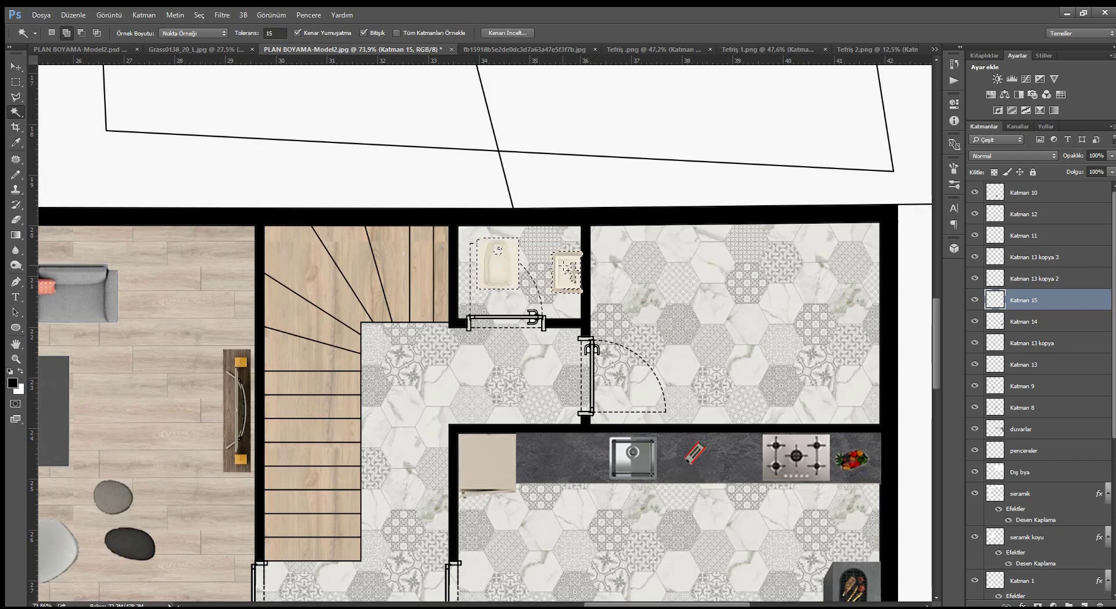
pyautogui.scroll(2, 563, 274)
pyautogui.scroll(2, 576, 262)
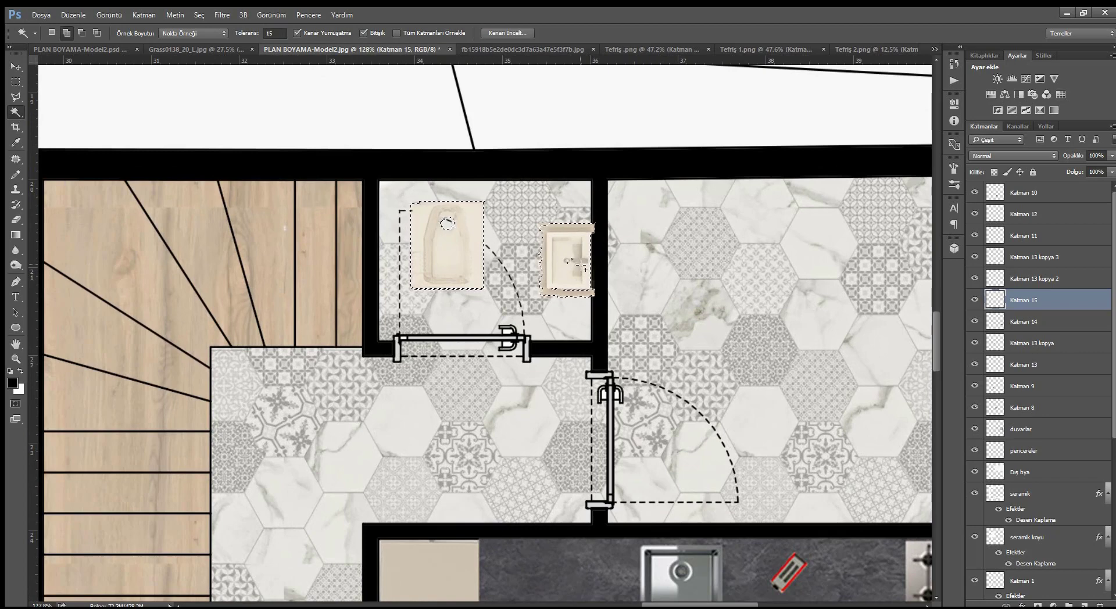
pyautogui.scroll(-2, 581, 266)
pyautogui.scroll(-1, 588, 282)
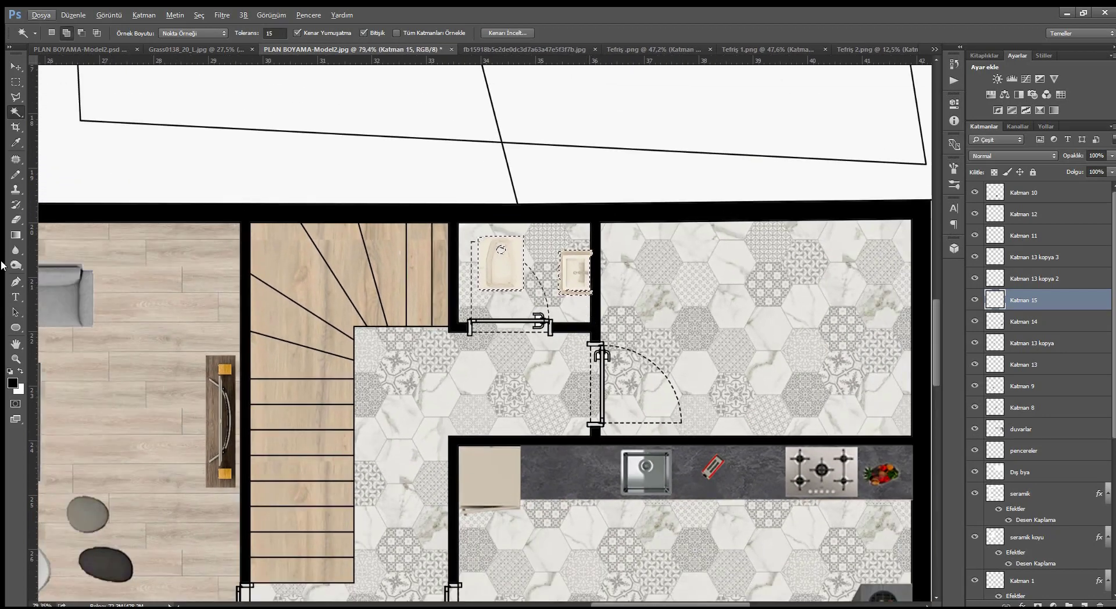
# Choose the Brush with white foreground and set its opacity to 15% after trying 30%.
pyautogui.click(16, 175)
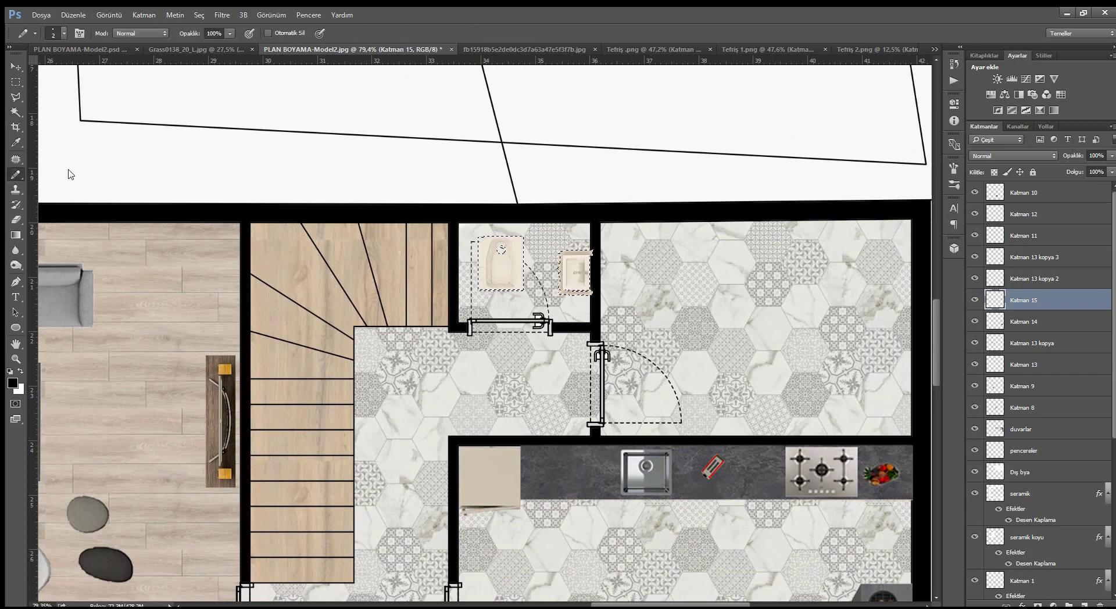
pyautogui.hotkey('shift', 'b')
pyautogui.click(19, 373)
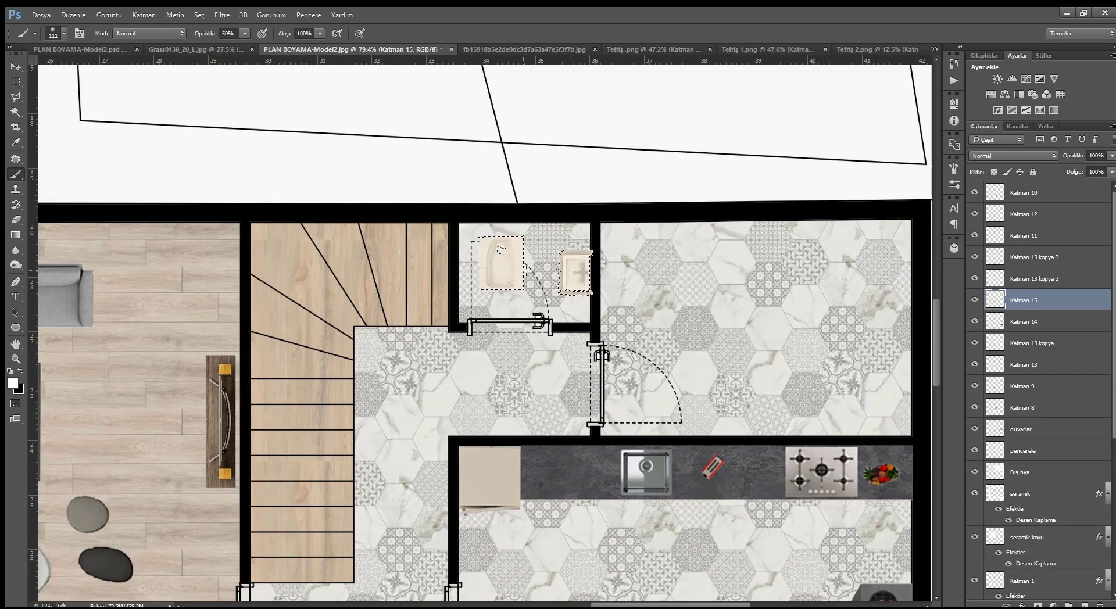
pyautogui.click(230, 33)
pyautogui.write('30')
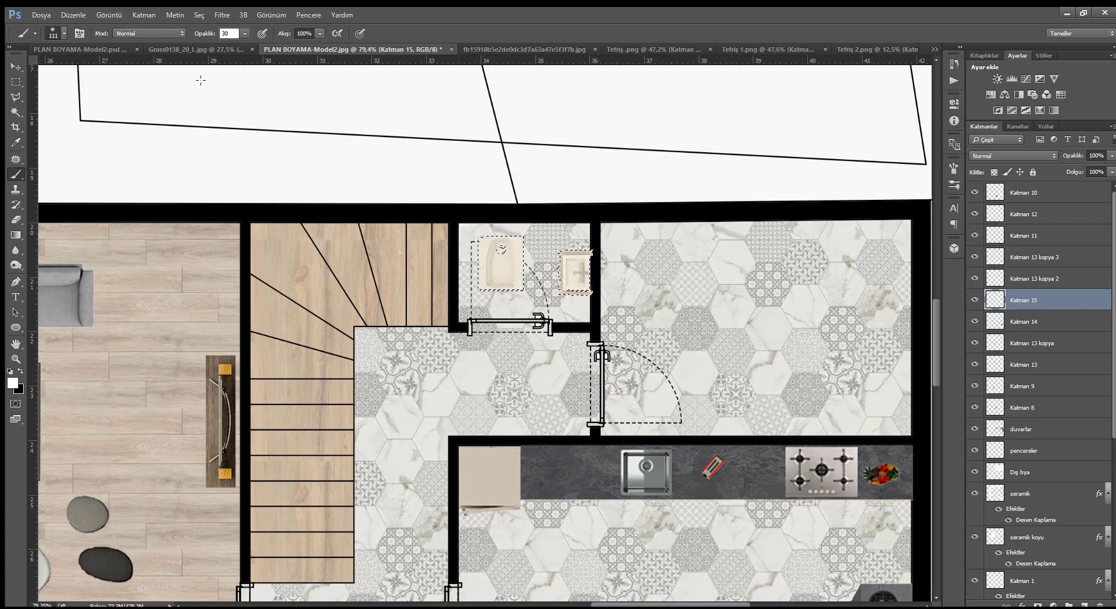
pyautogui.press('Return')
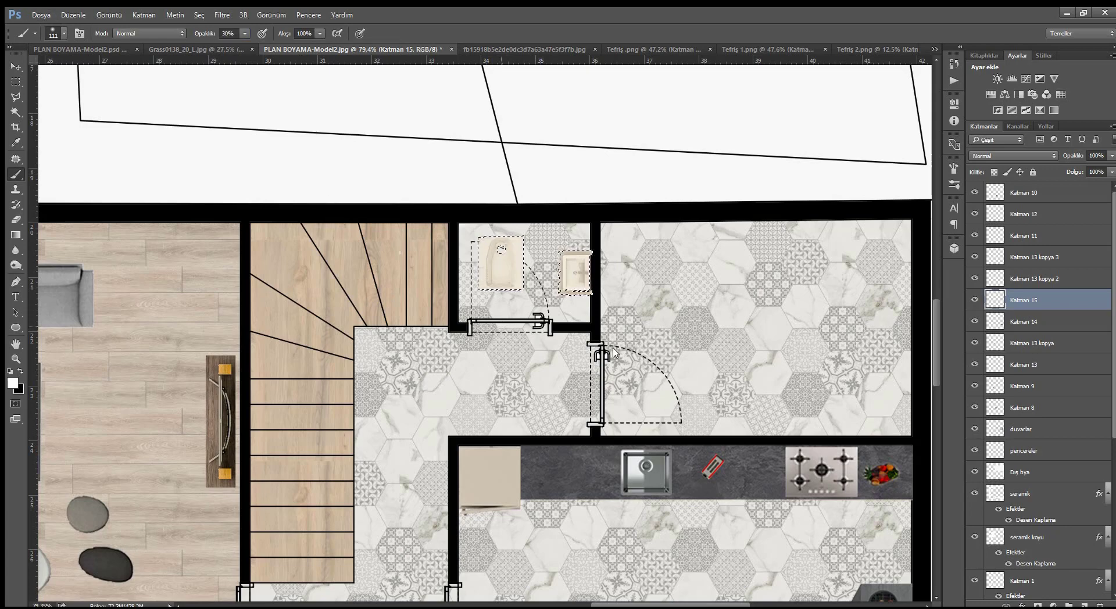
pyautogui.keyDown('alt'); pyautogui.scroll(-1, 535, 267); pyautogui.keyUp('alt')
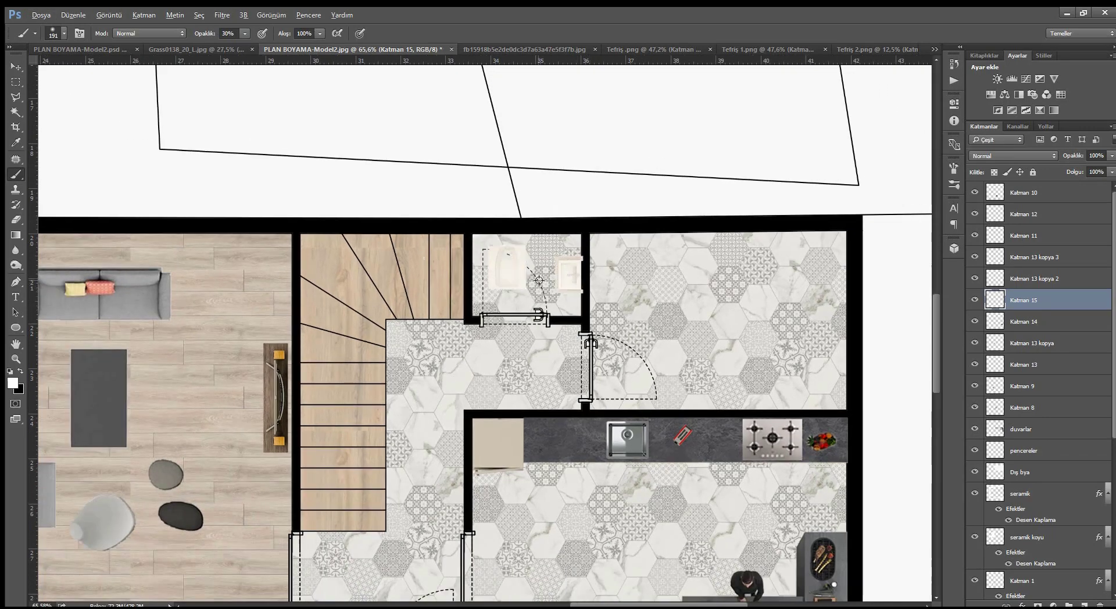
pyautogui.keyDown('alt'); pyautogui.scroll(-1, 539, 281); pyautogui.keyUp('alt')
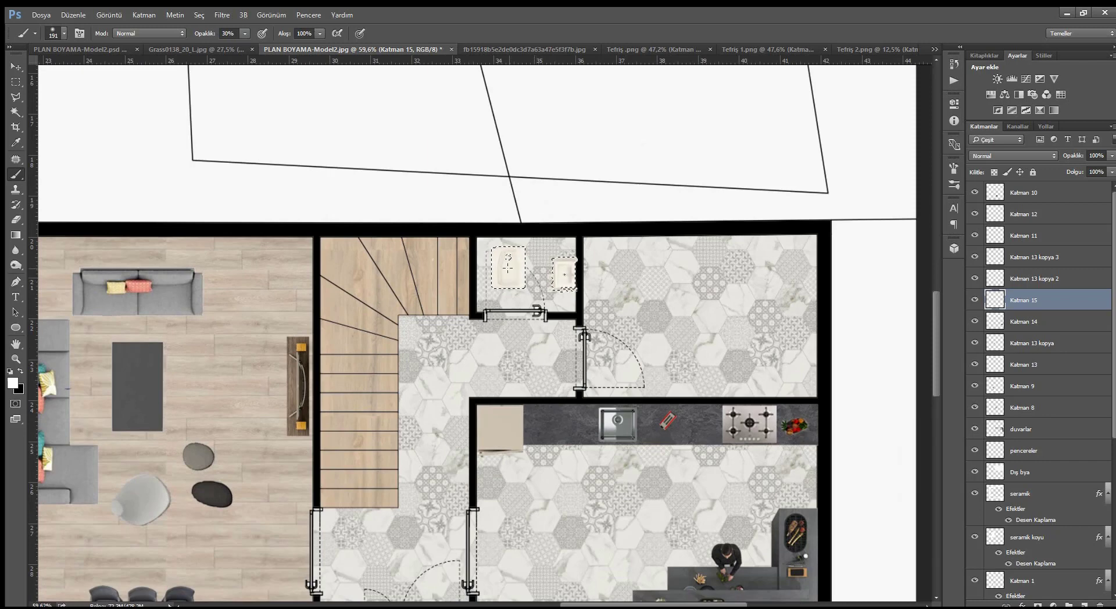
pyautogui.click(233, 33)
pyautogui.write('15')
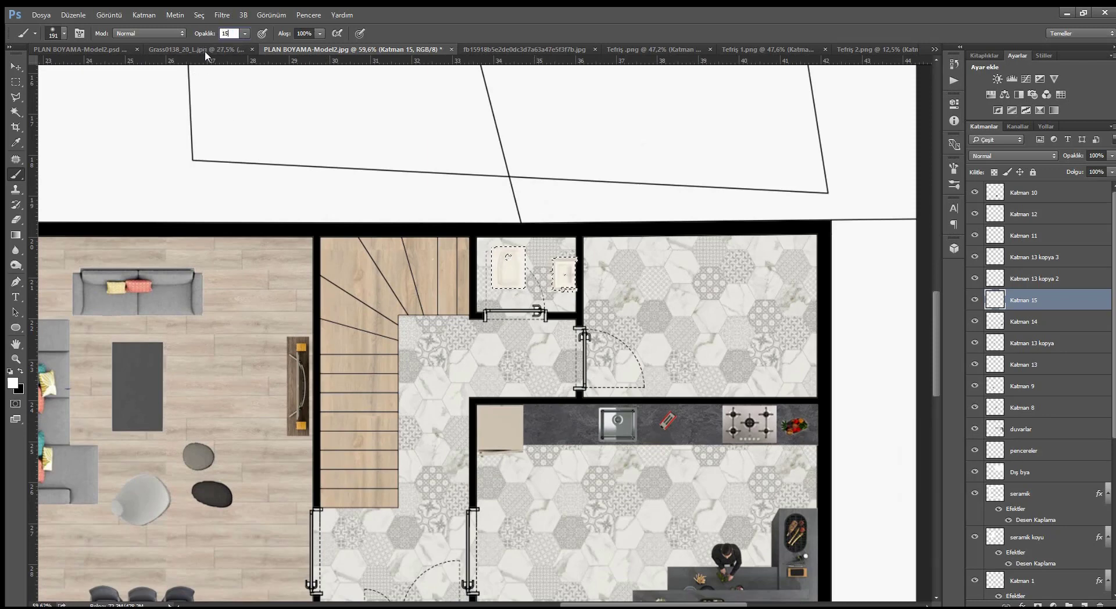
pyautogui.press('Return')
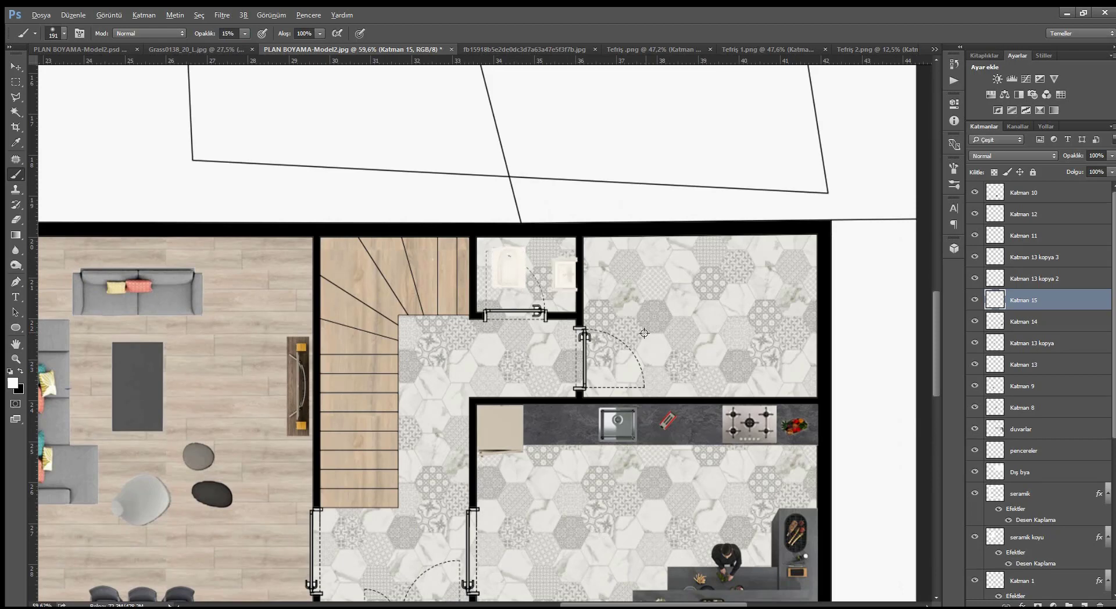
pyautogui.keyDown('alt'); pyautogui.scroll(-1, 580, 308); pyautogui.keyUp('alt')
pyautogui.keyDown('alt'); pyautogui.scroll(-1, 576, 309); pyautogui.keyUp('alt')
pyautogui.keyDown('alt'); pyautogui.scroll(-1, 558, 311); pyautogui.keyUp('alt')
pyautogui.keyDown('alt'); pyautogui.scroll(-1, 523, 314); pyautogui.keyUp('alt')
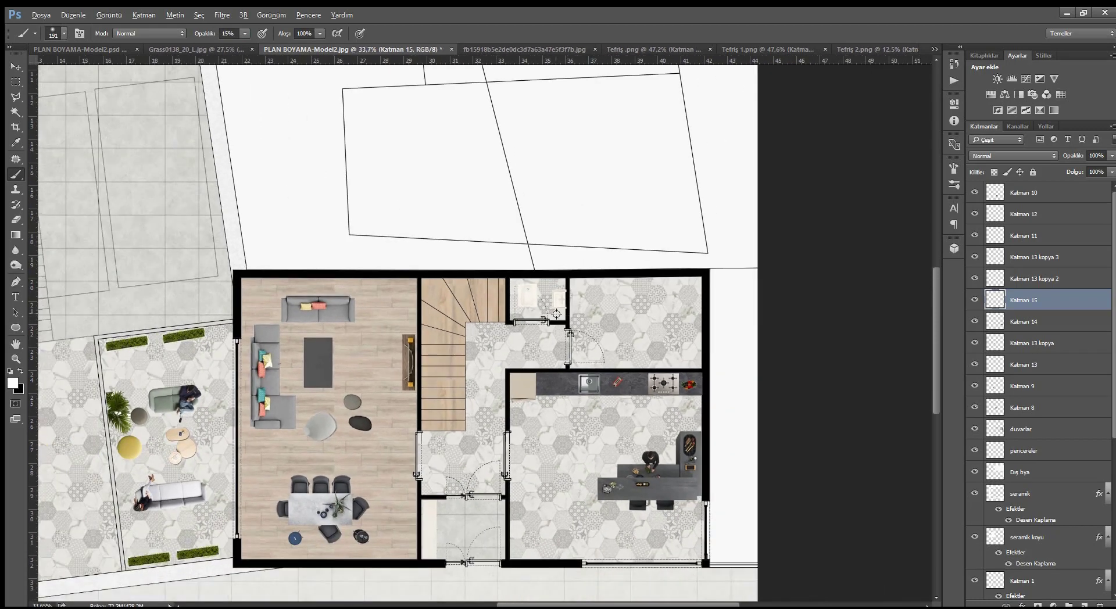
pyautogui.keyDown('alt'); pyautogui.scroll(-1, 492, 317); pyautogui.keyUp('alt')
pyautogui.keyDown('alt'); pyautogui.scroll(1, 454, 328); pyautogui.keyUp('alt')
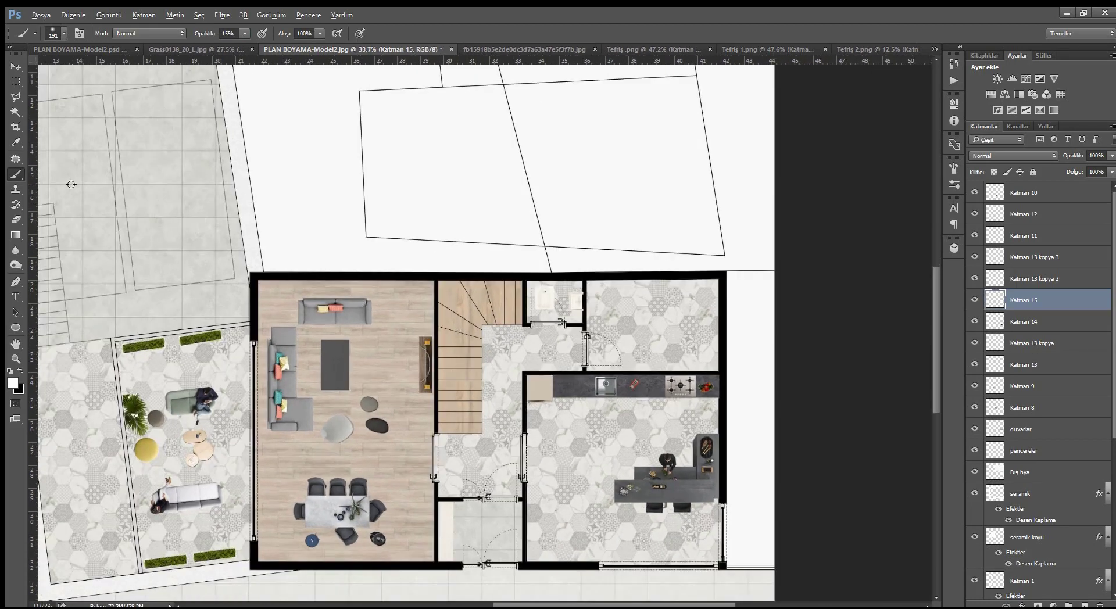
pyautogui.click(16, 67)
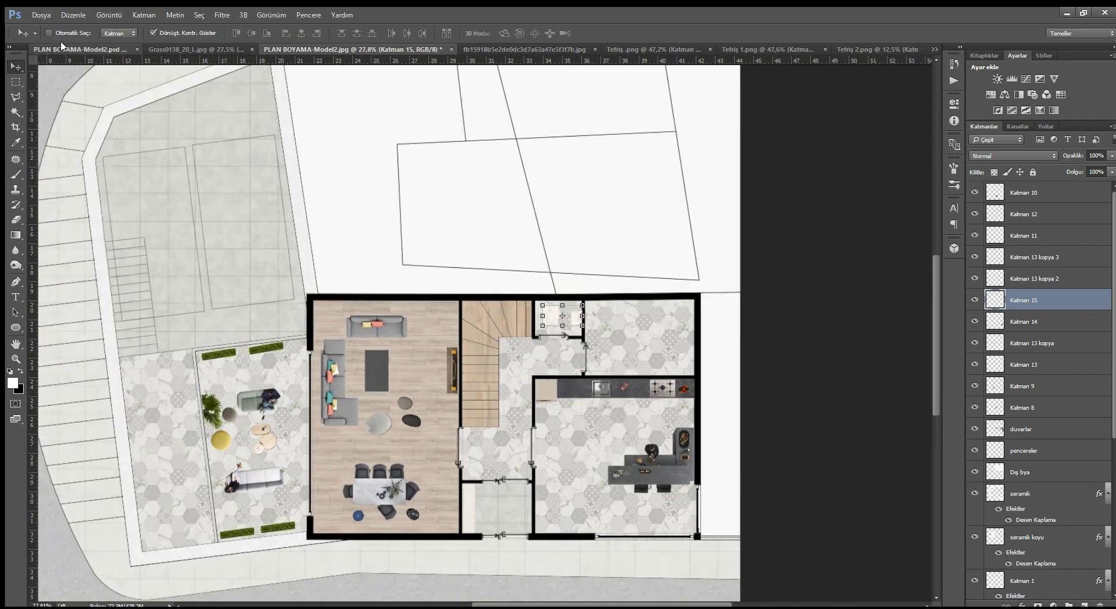
pyautogui.click(110, 49)
pyautogui.keyDown('alt'); pyautogui.scroll(-1, 650, 352); pyautogui.keyUp('alt')
pyautogui.keyDown('alt'); pyautogui.scroll(-1, 523, 454); pyautogui.keyUp('alt')
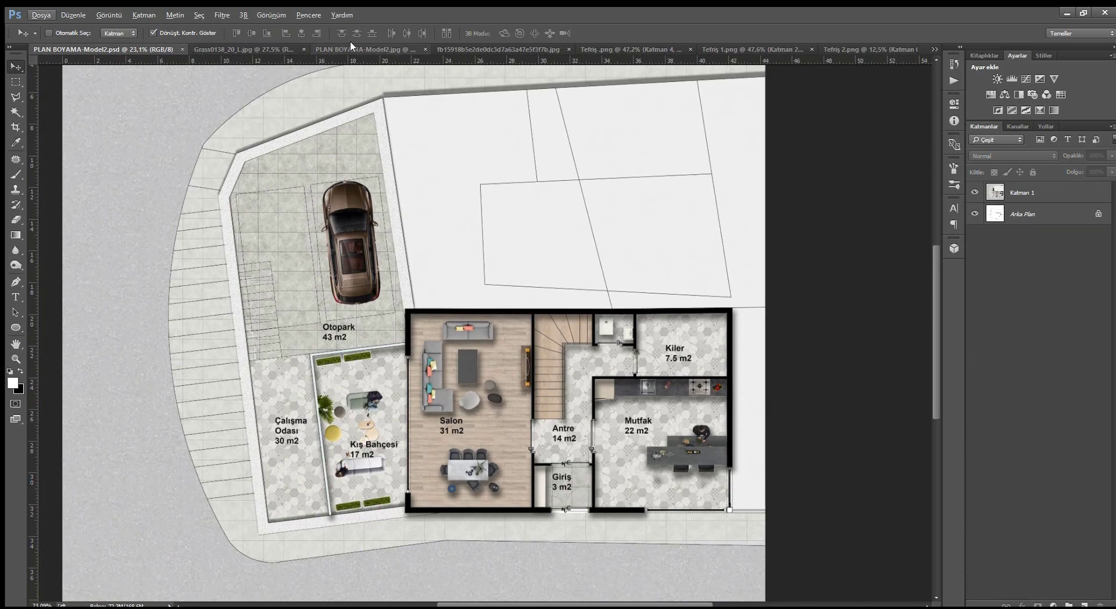
pyautogui.click(358, 49)
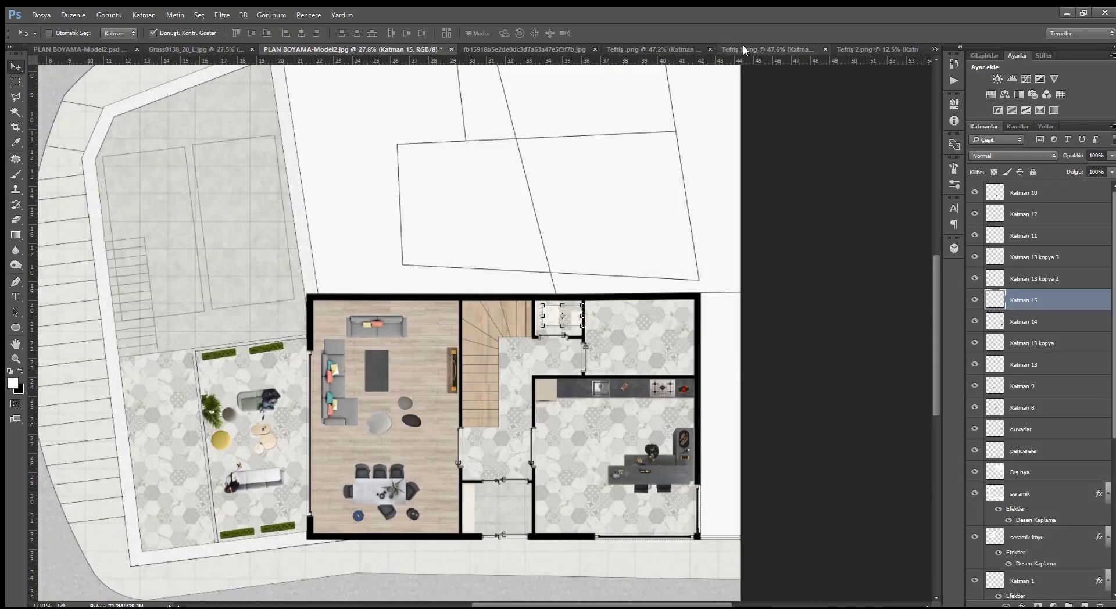
# Select and copy the brown car from Tefriş.png, then return to the floor plan.
pyautogui.click(657, 49)
pyautogui.hotkey('ctrl', '0')
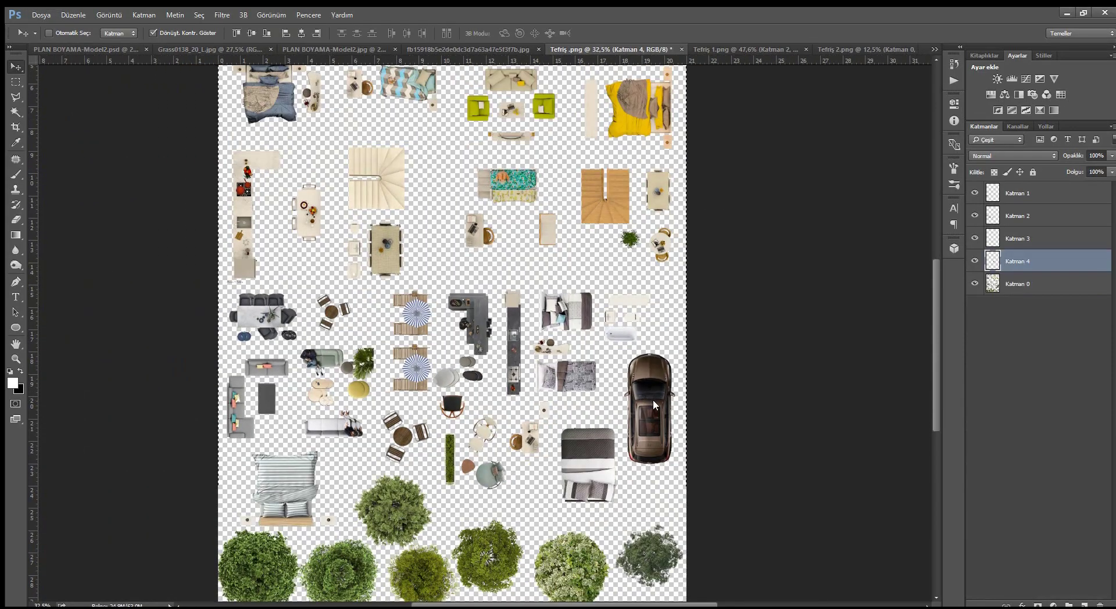
pyautogui.press('m')
pyautogui.hotkey('ctrl', 'a')
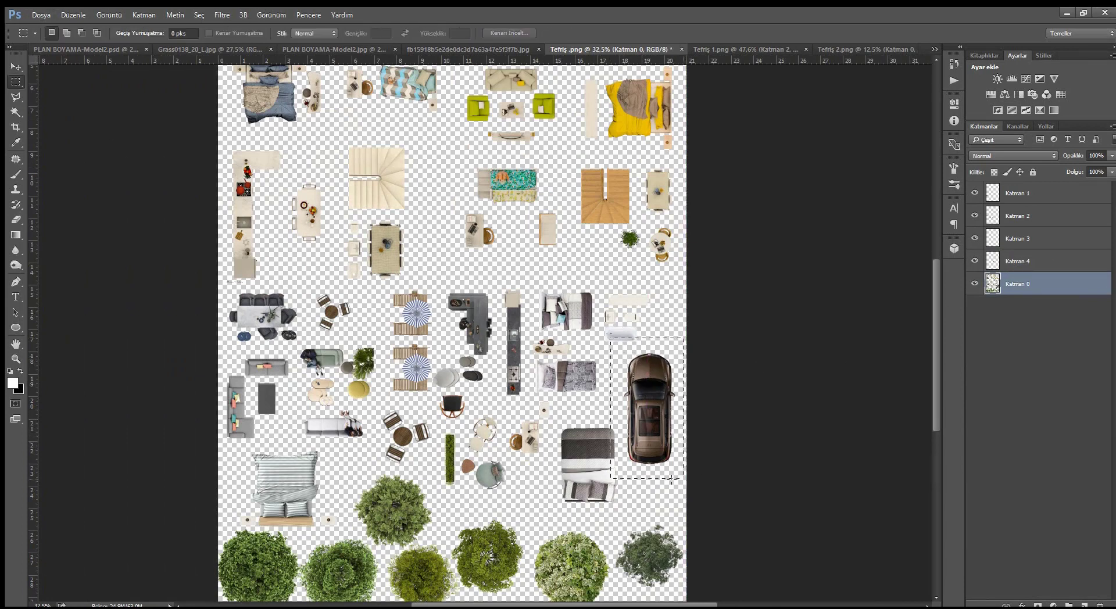
pyautogui.moveTo(621, 478); pyautogui.dragTo(683, 338)
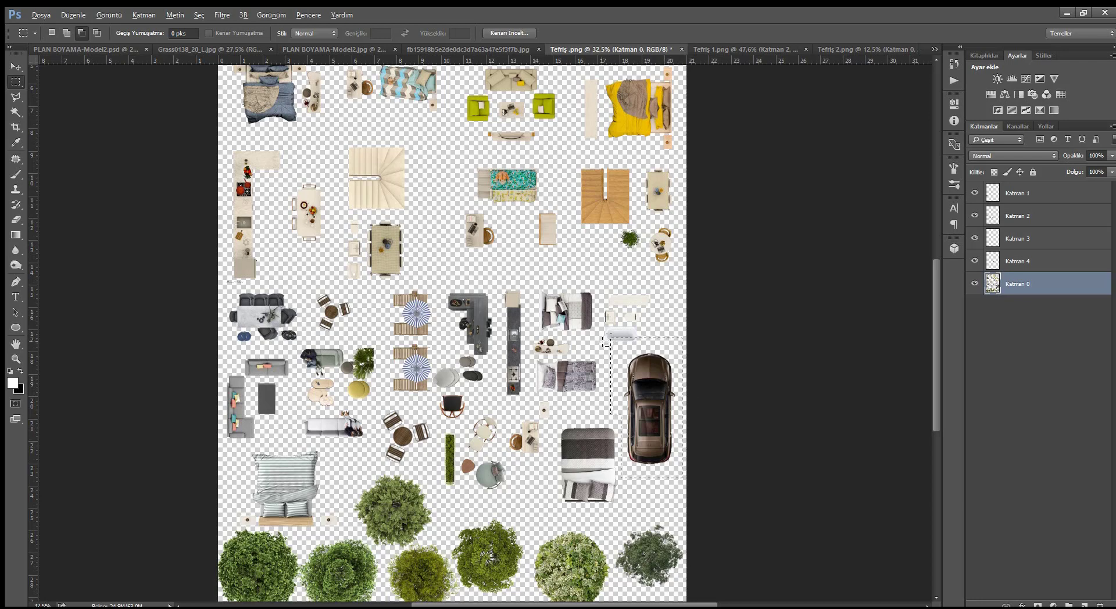
pyautogui.hotkey('ctrl', 'j')
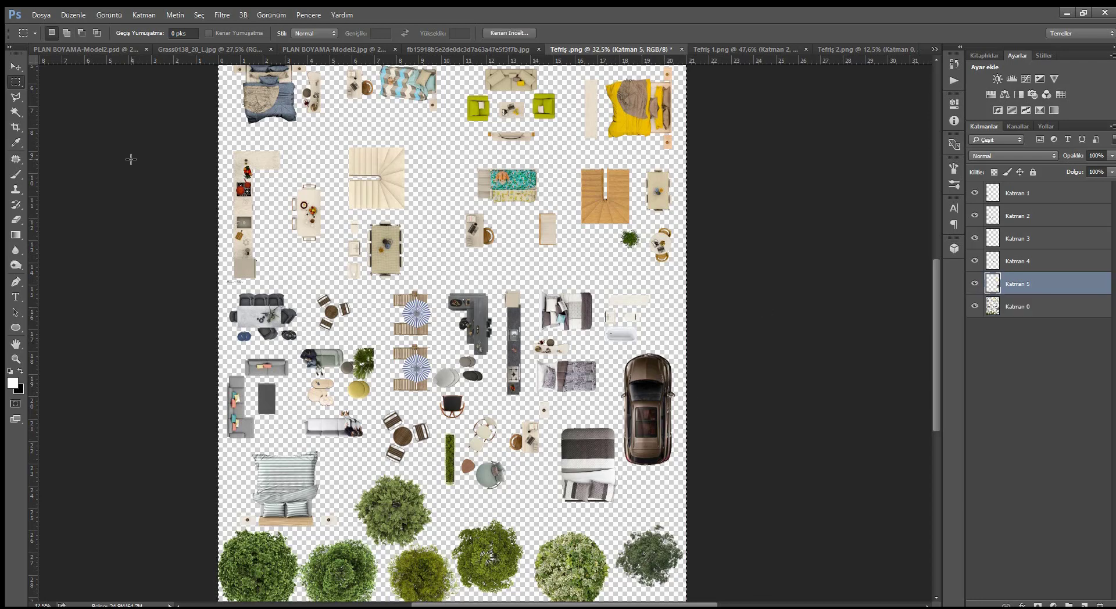
pyautogui.click(331, 49)
pyautogui.click(14, 67)
# Paste the car into the upper-left parking bay, rotate it slightly and scale it to about 108%.
pyautogui.hotkey('ctrl', 'v')
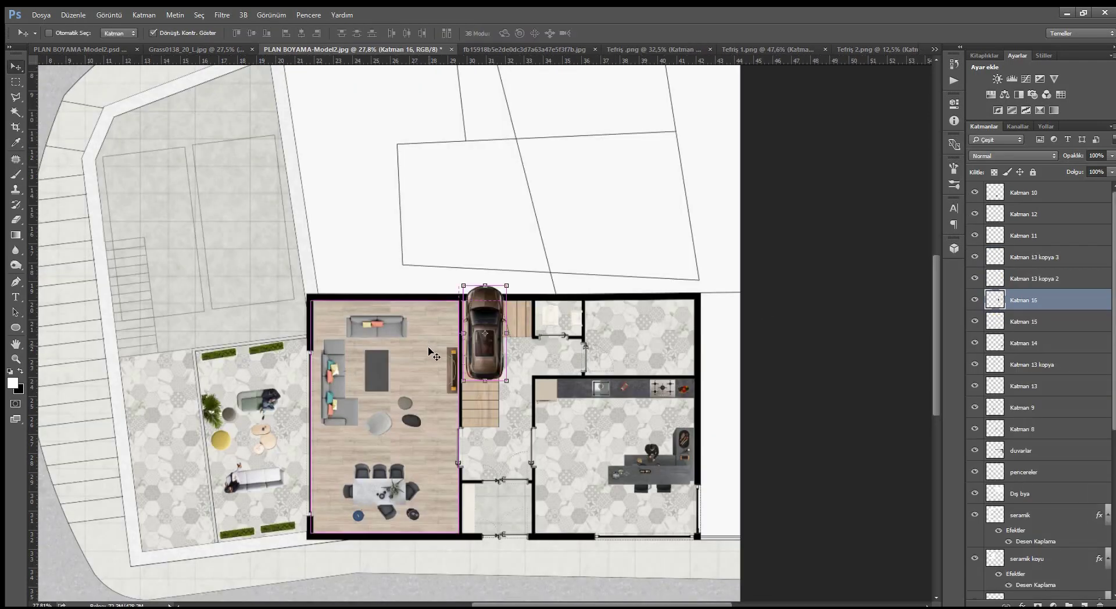
pyautogui.moveTo(507, 306)
pyautogui.mouseDown()
pyautogui.moveTo(282, 181)
pyautogui.moveTo(273, 138)
pyautogui.mouseUp()
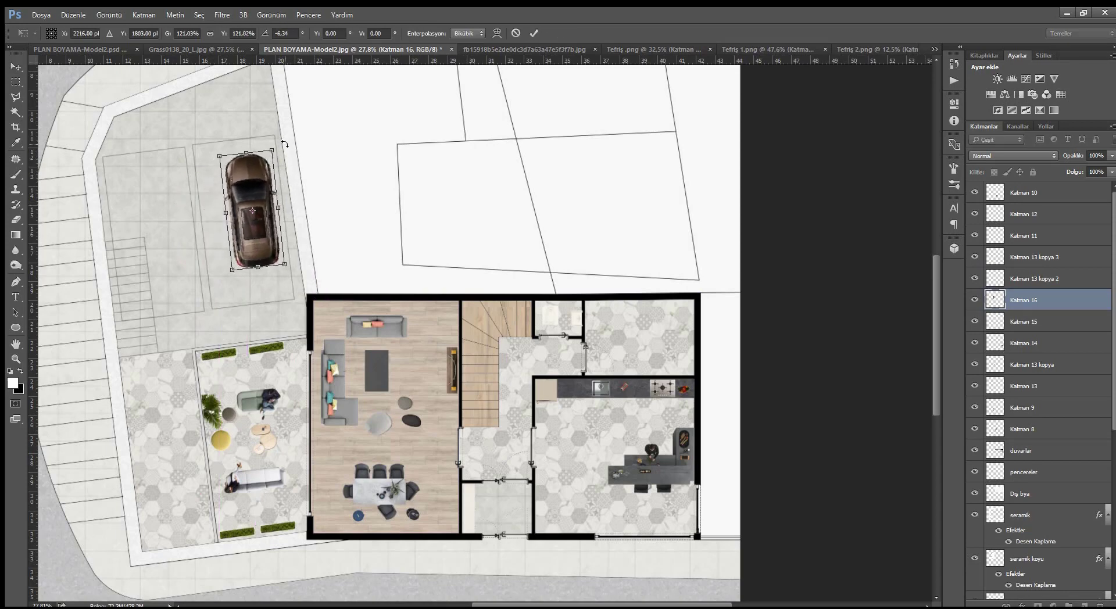
pyautogui.press('Return')
pyautogui.moveTo(244, 189); pyautogui.dragTo(241, 186)
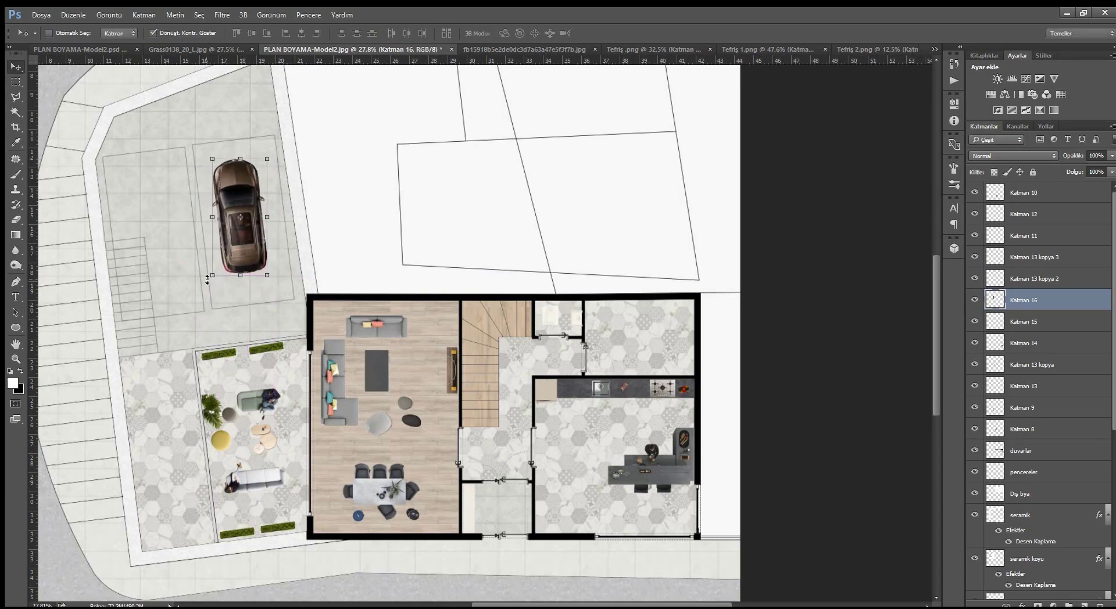
pyautogui.hotkey('ctrl', 't')
pyautogui.moveTo(264, 276); pyautogui.dragTo(269, 284)
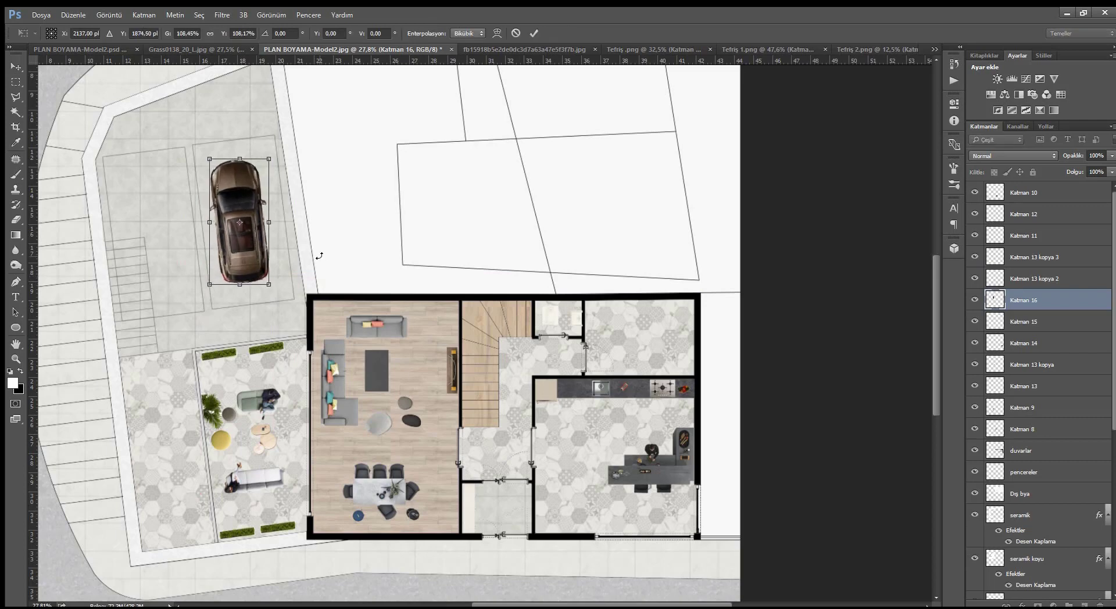
pyautogui.press('Return')
pyautogui.moveTo(229, 224); pyautogui.dragTo(232, 224)
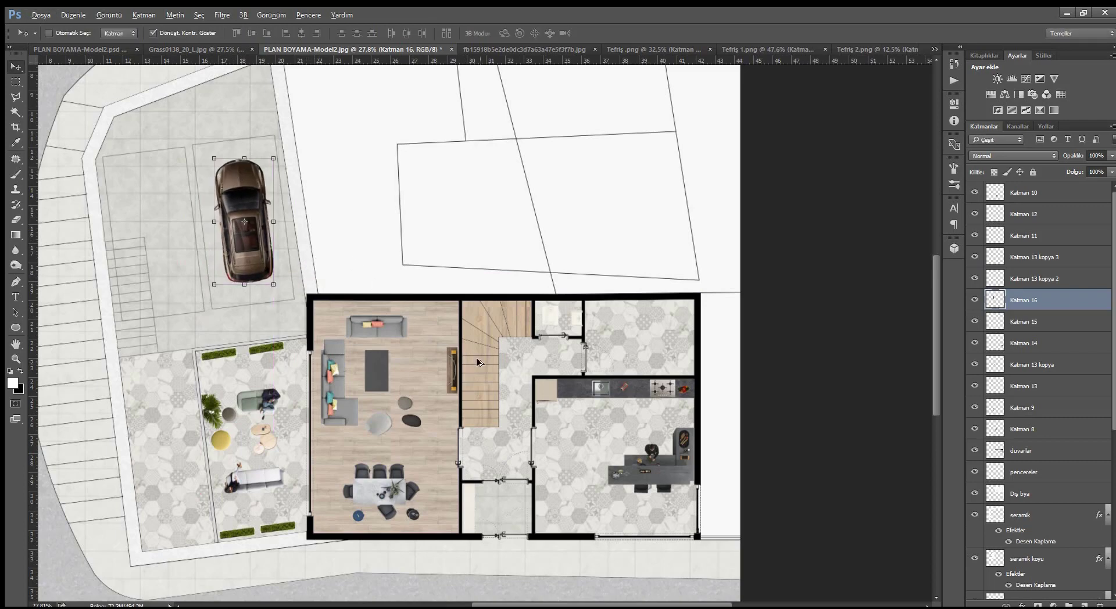
pyautogui.scroll(-1, 540, 327)
pyautogui.scroll(-1, 539, 327)
pyautogui.scroll(-1, 539, 326)
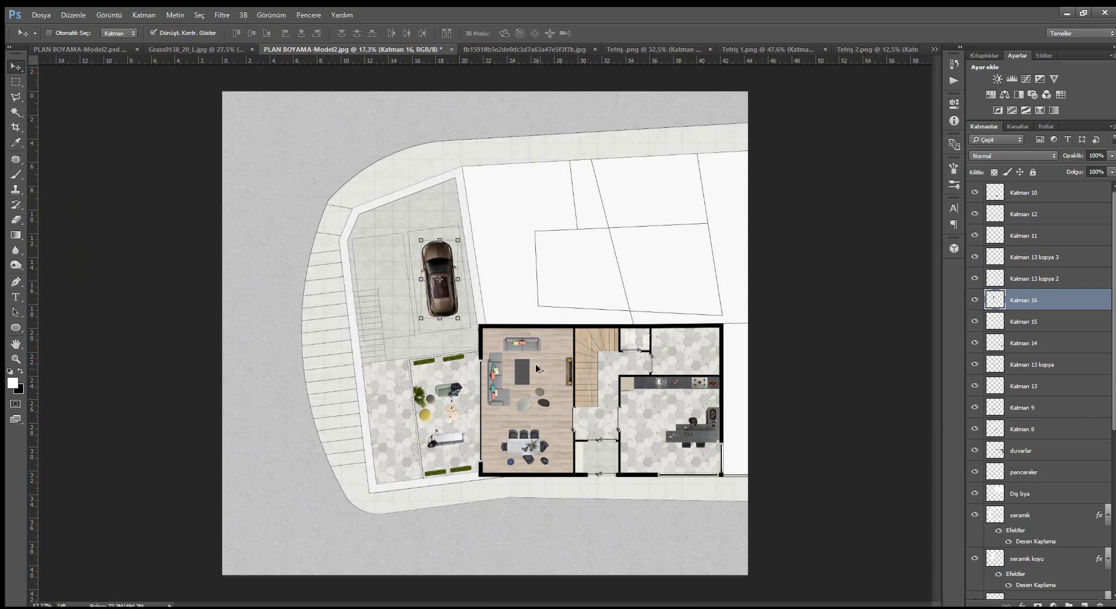
# Select layers Katman 10 through Katman 8 in the Layers panel.
pyautogui.scroll(1, 537, 367)
pyautogui.scroll(1, 656, 380)
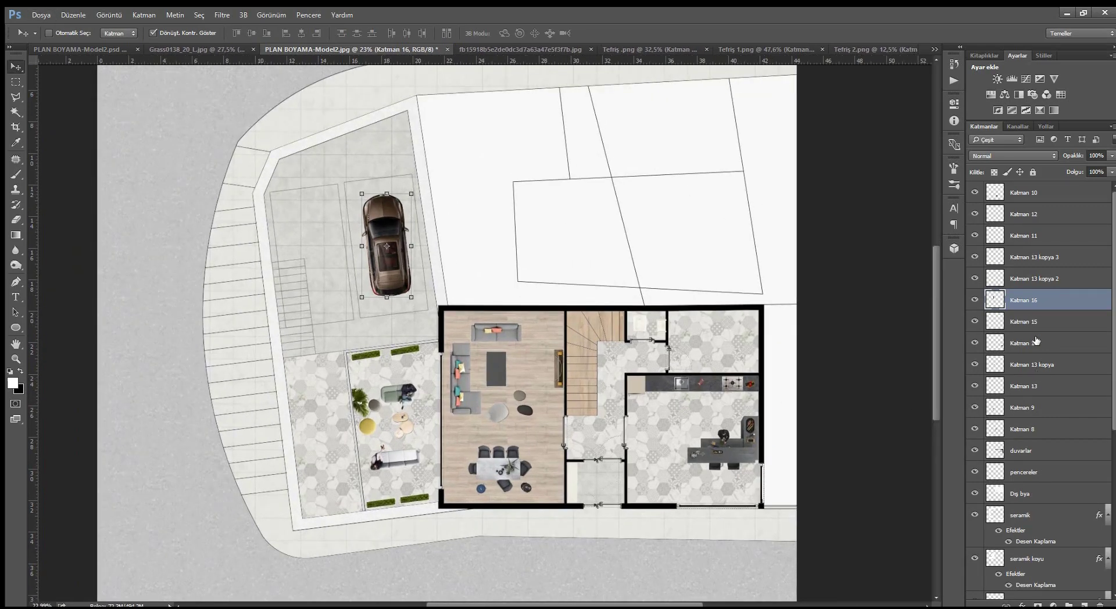
pyautogui.click(1047, 195)
pyautogui.scroll(-1, 1047, 371)
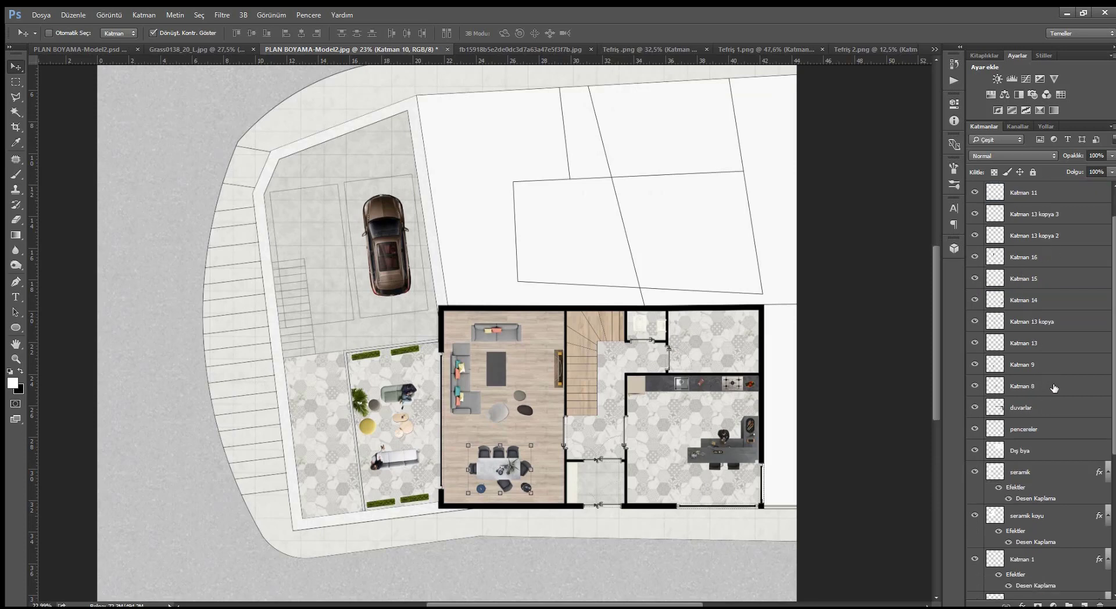
pyautogui.scroll(1, 1053, 435)
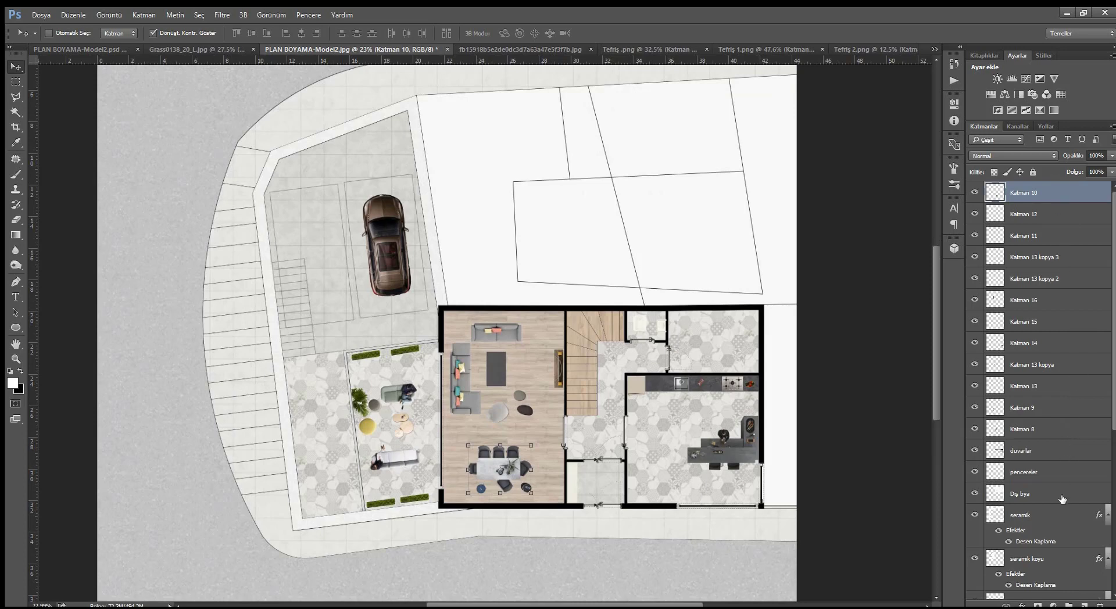
pyautogui.keyDown('shift'); pyautogui.click(1058, 431); pyautogui.keyUp('shift')
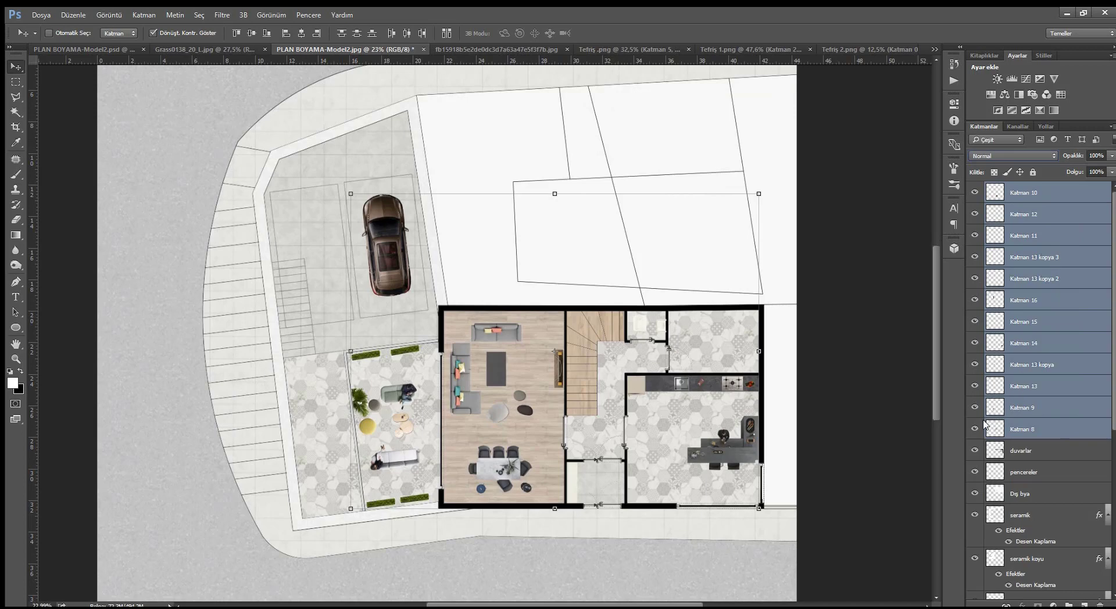
# Merge the selected layers into Katman 10 and add a Gölge drop shadow in Layer Style.
pyautogui.hotkey('ctrl', 'e')
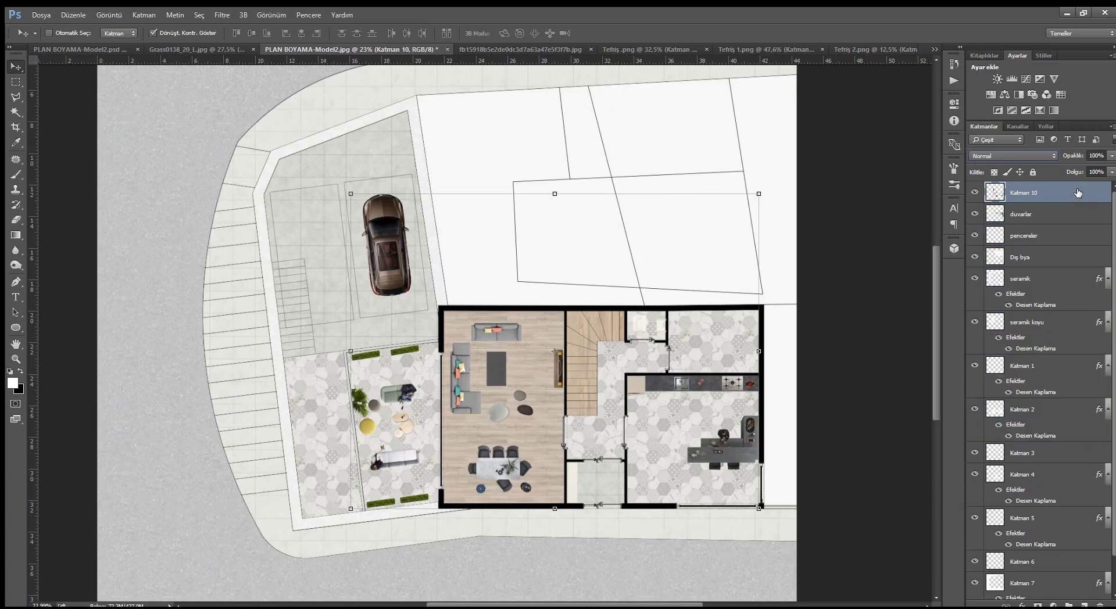
pyautogui.doubleClick(1078, 193)
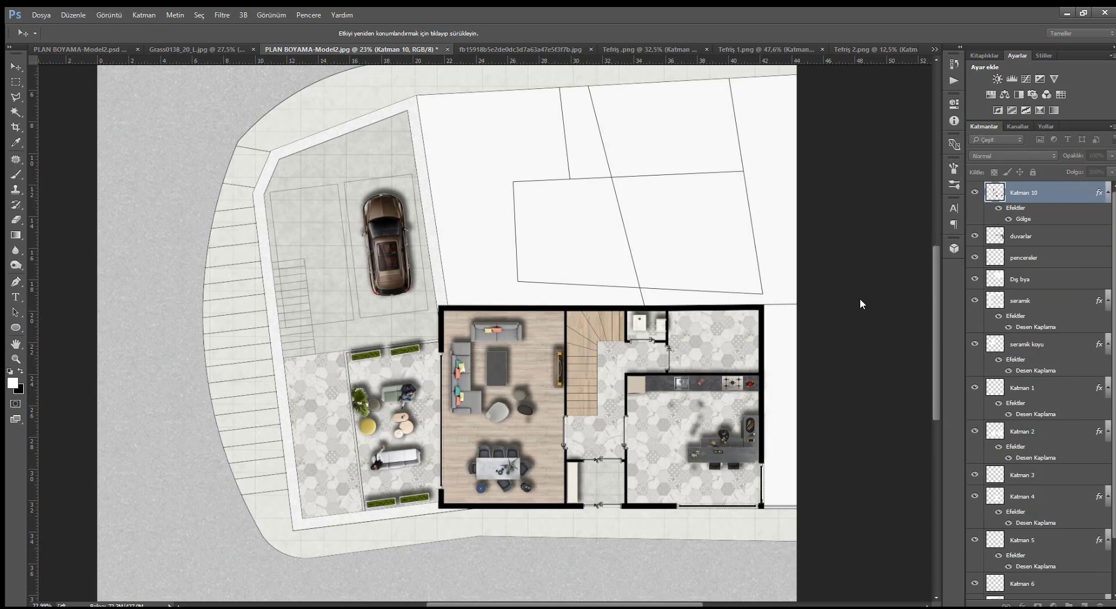
# On Katman 2, fill a stray kitchen shadow area with white, then undo it.
pyautogui.scroll(-1, 715, 448)
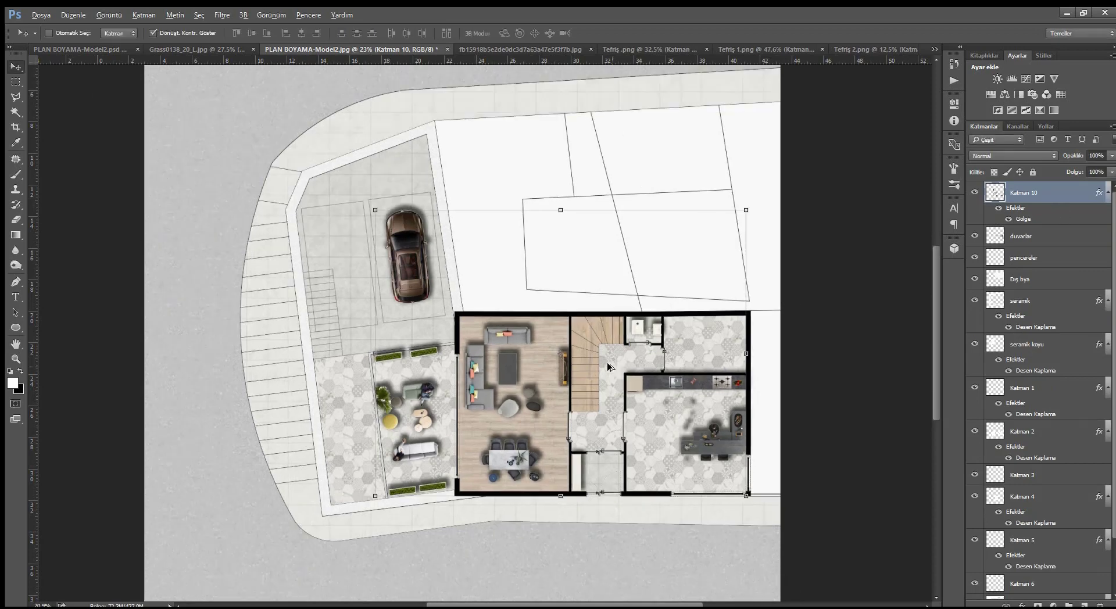
pyautogui.scroll(-1, 715, 448)
pyautogui.scroll(1, 714, 448)
pyautogui.scroll(2, 714, 448)
pyautogui.scroll(1, 589, 461)
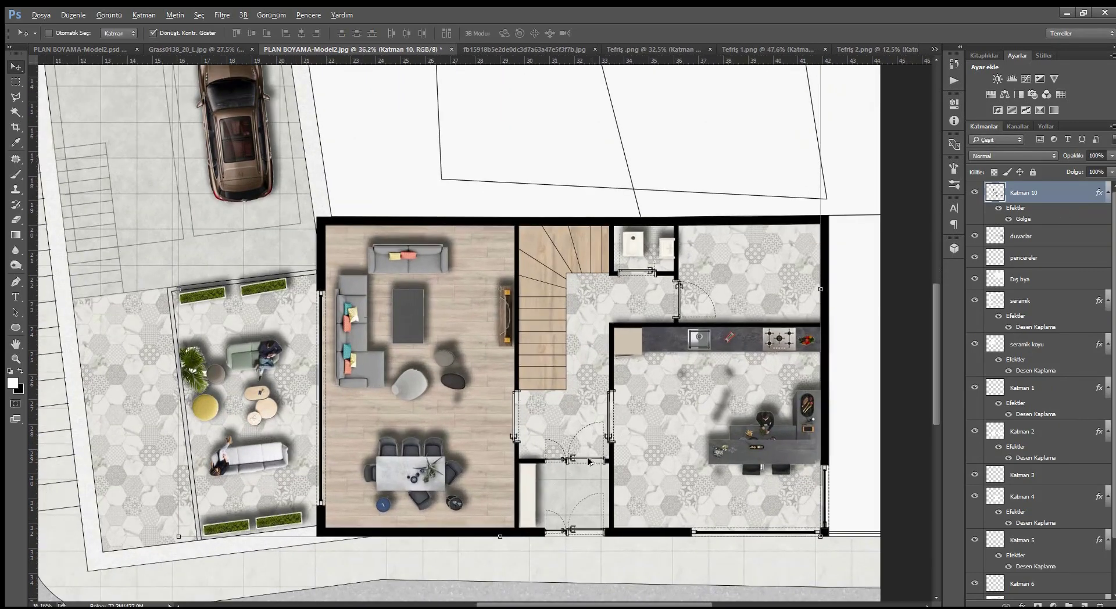
pyautogui.scroll(-1, 620, 423)
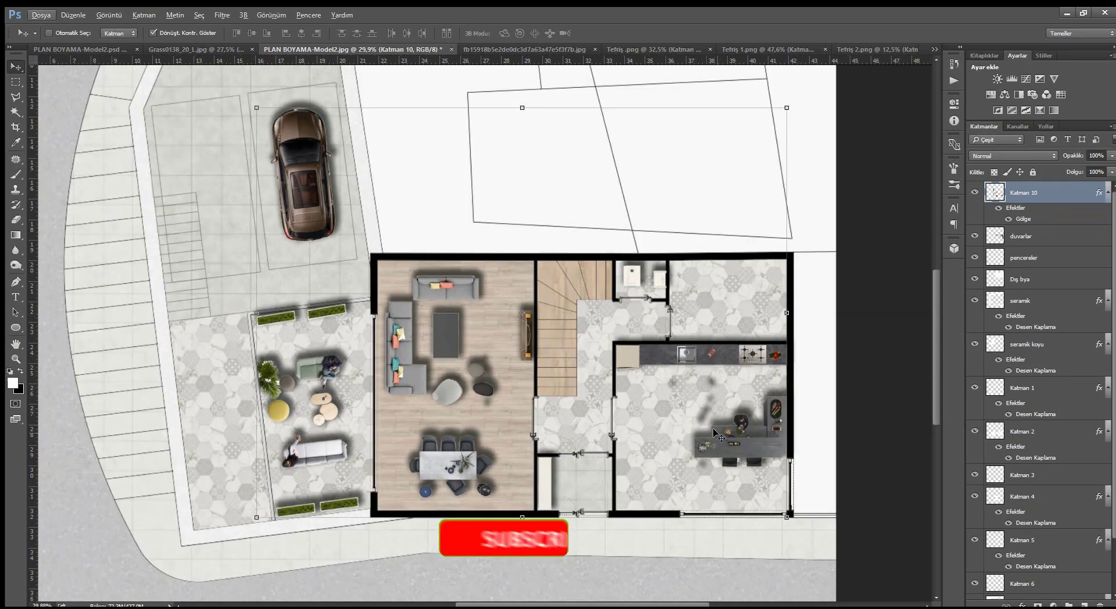
pyautogui.keyDown('ctrl'); pyautogui.click(703, 415); pyautogui.keyUp('ctrl')
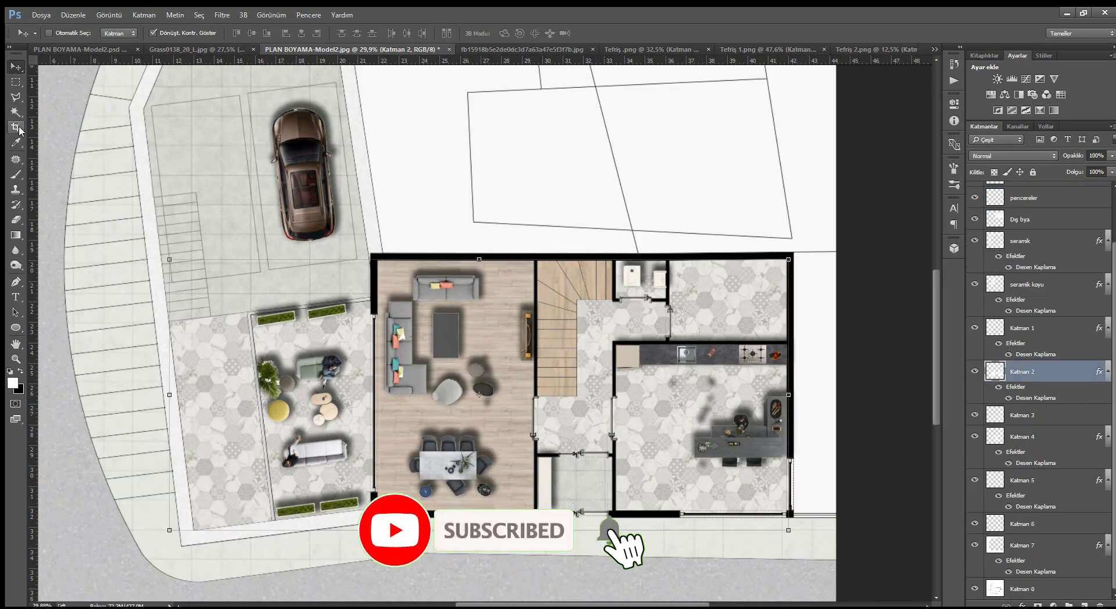
pyautogui.click(16, 82)
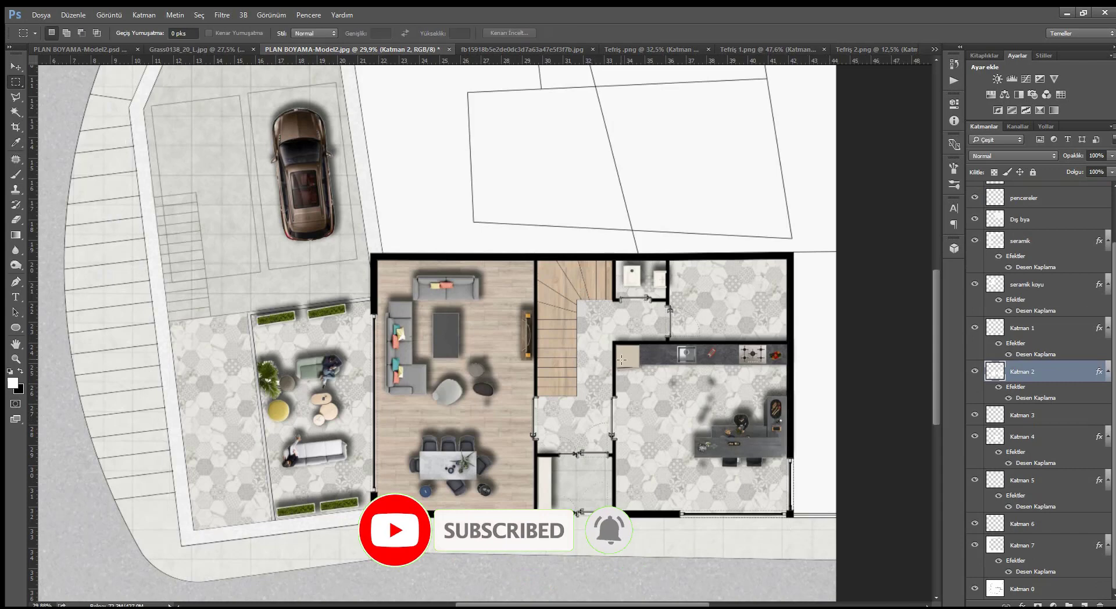
pyautogui.moveTo(666, 374)
pyautogui.mouseDown()
pyautogui.moveTo(725, 411)
pyautogui.moveTo(711, 429)
pyautogui.mouseUp()
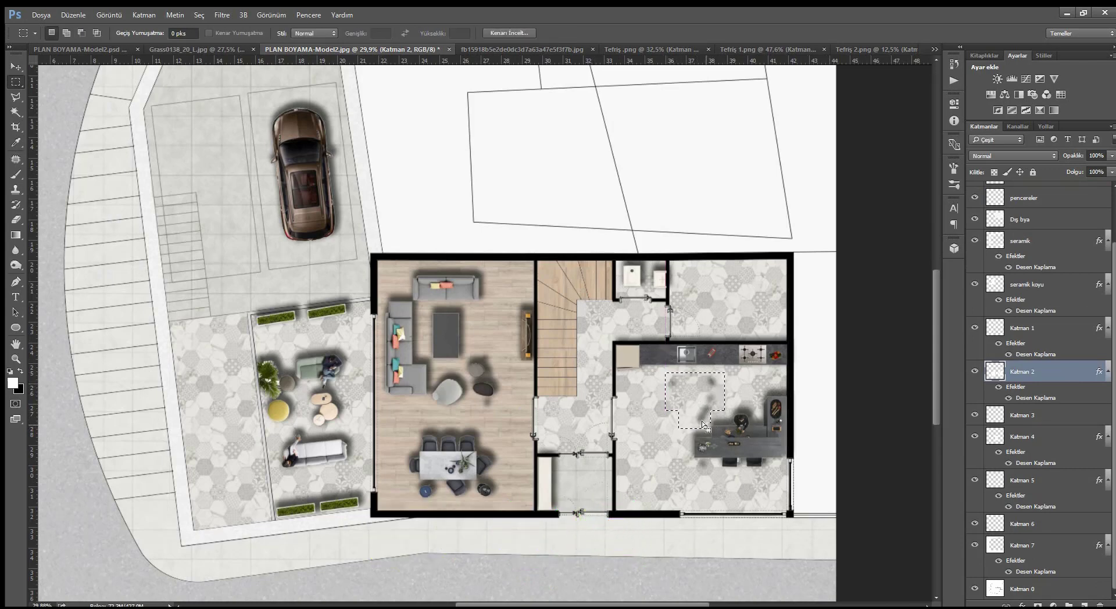
pyautogui.hotkey('alt', 'BackSpace')
pyautogui.hotkey('ctrl', 'z')
# On Katman 10, outline the living-room stool with the Polygonal Lasso.
pyautogui.press('v')
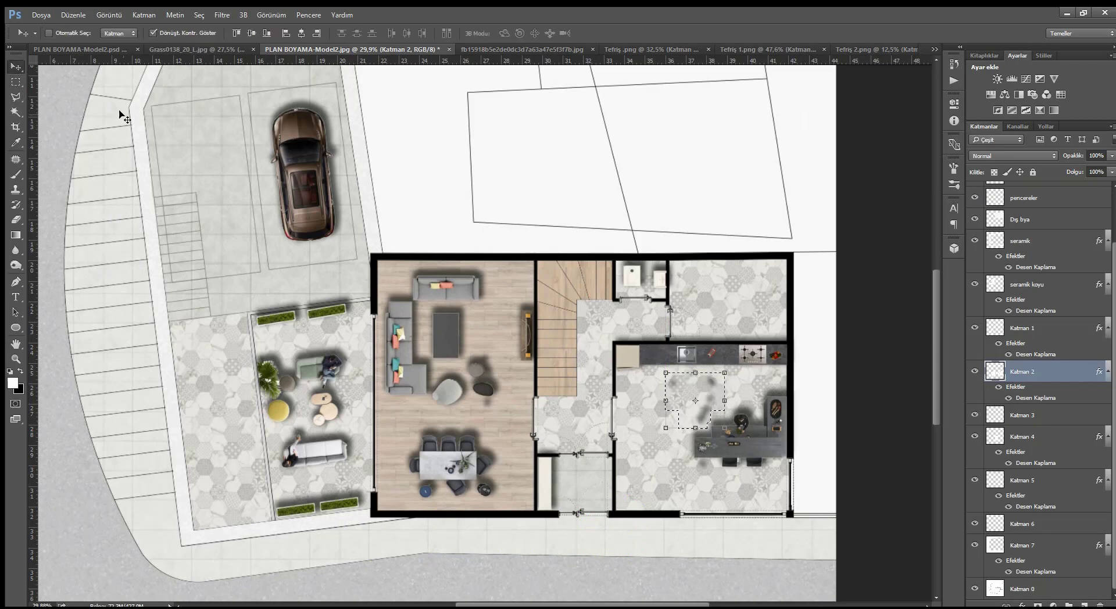
pyautogui.keyDown('ctrl'); pyautogui.click(785, 444); pyautogui.keyUp('ctrl')
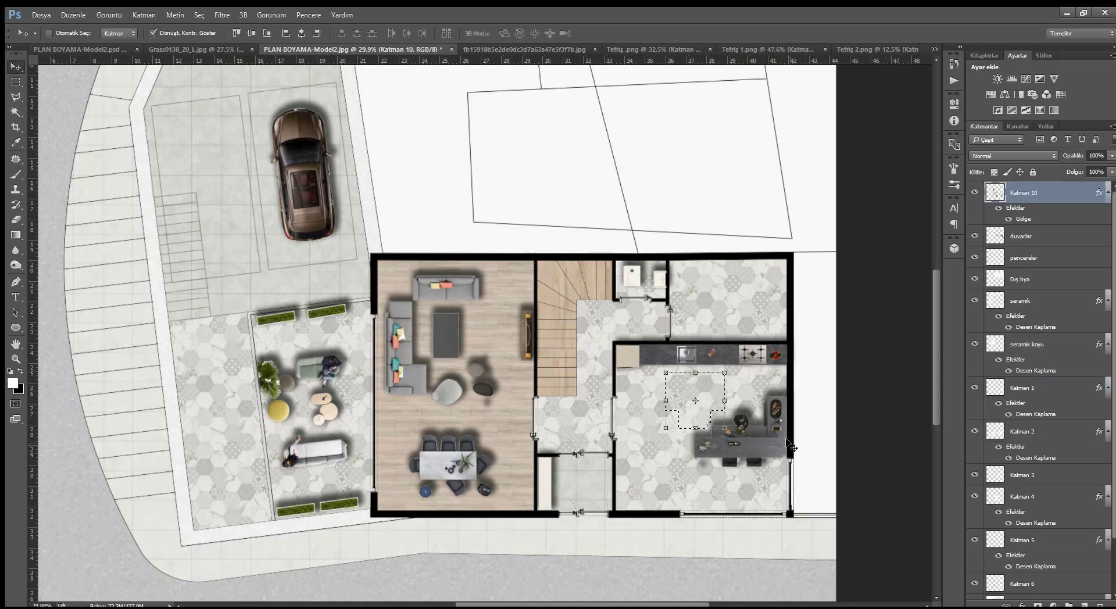
pyautogui.hotkey('ctrl', 'd')
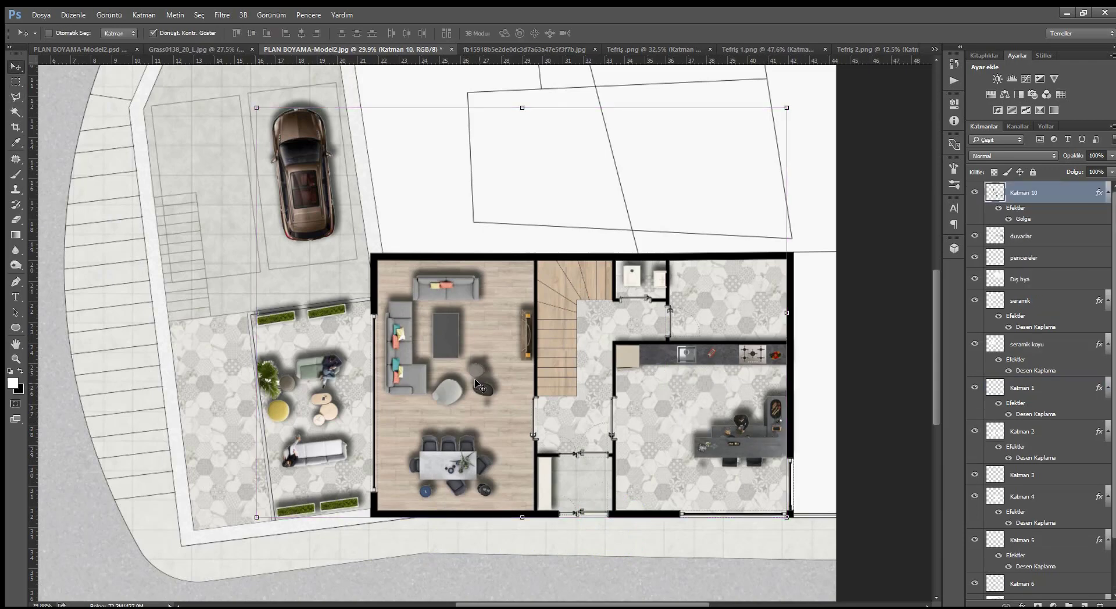
pyautogui.click(16, 97)
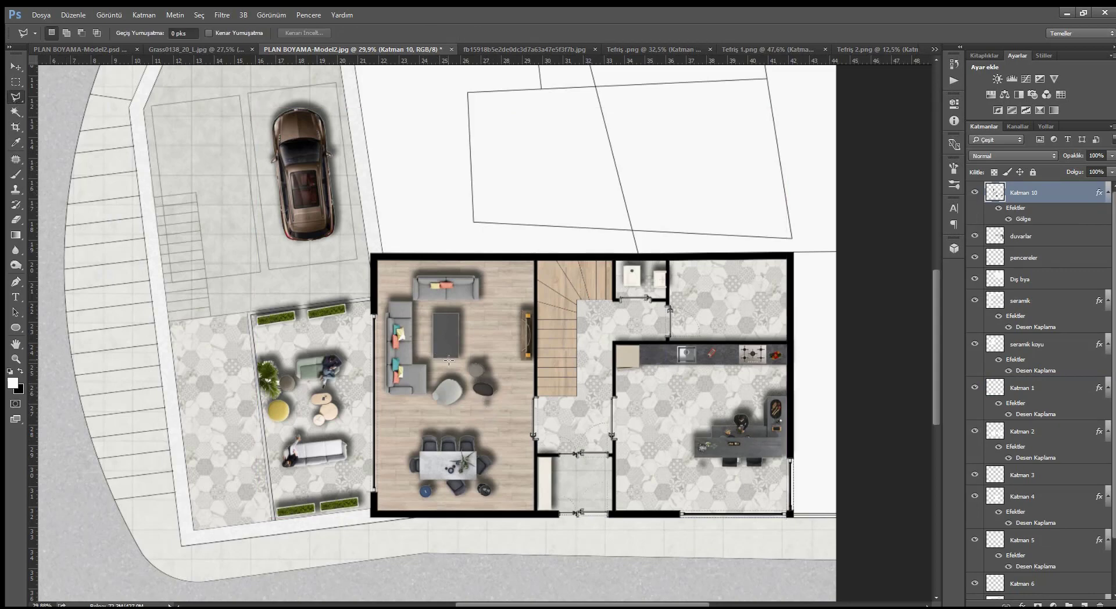
pyautogui.click(469, 410)
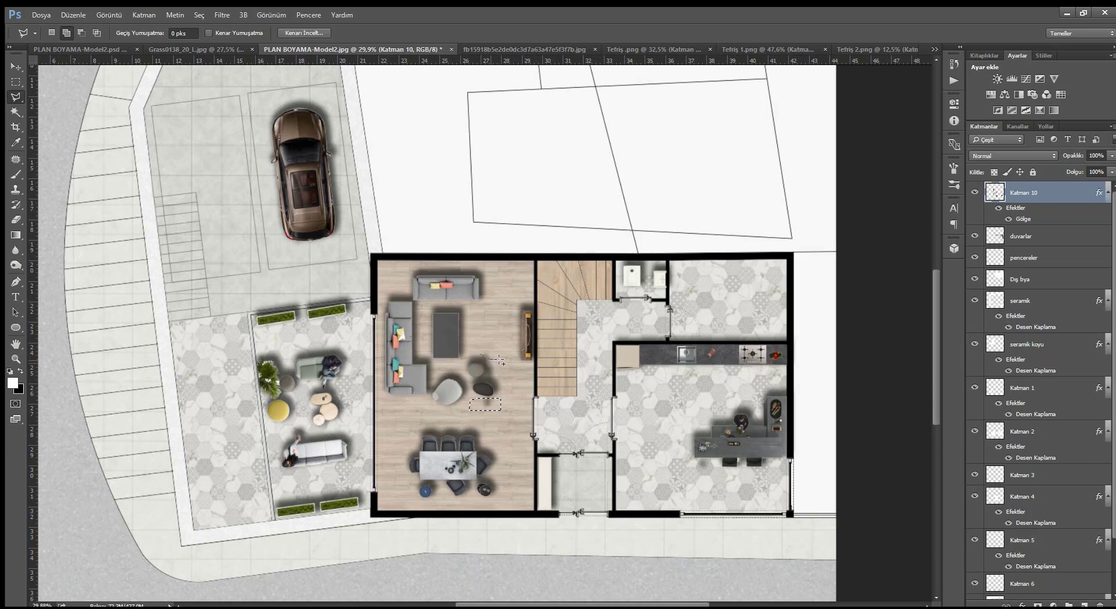
pyautogui.click(493, 341)
pyautogui.click(498, 351)
pyautogui.click(492, 363)
# Clear the selection and zoom back out over the plan.
pyautogui.hotkey('ctrl', 'd')
pyautogui.scroll(-2, 611, 410)
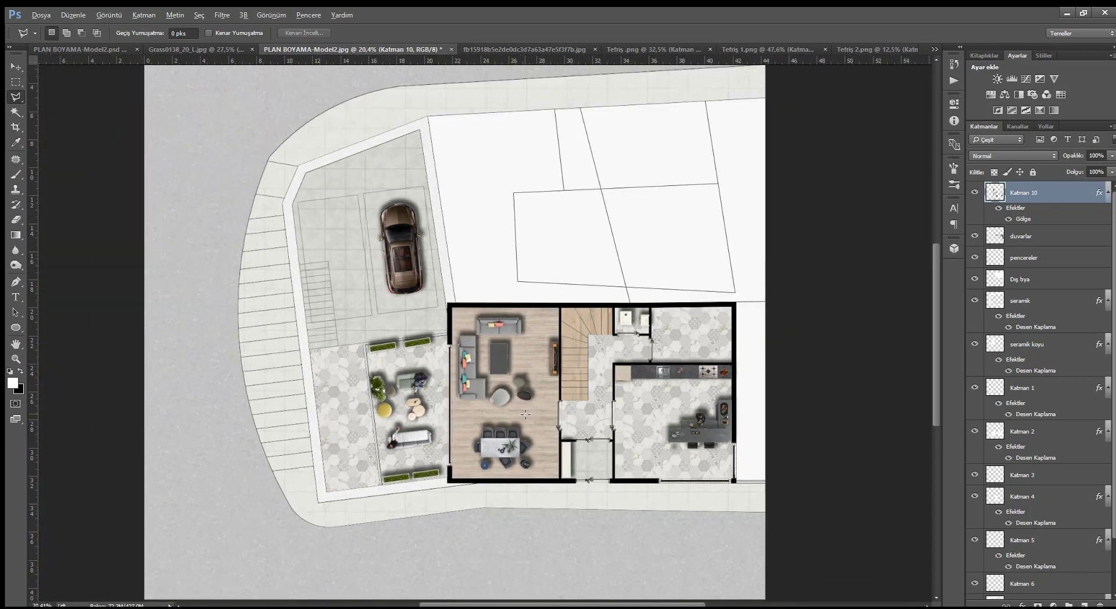
pyautogui.scroll(1, 526, 414)
pyautogui.scroll(1, 526, 414)
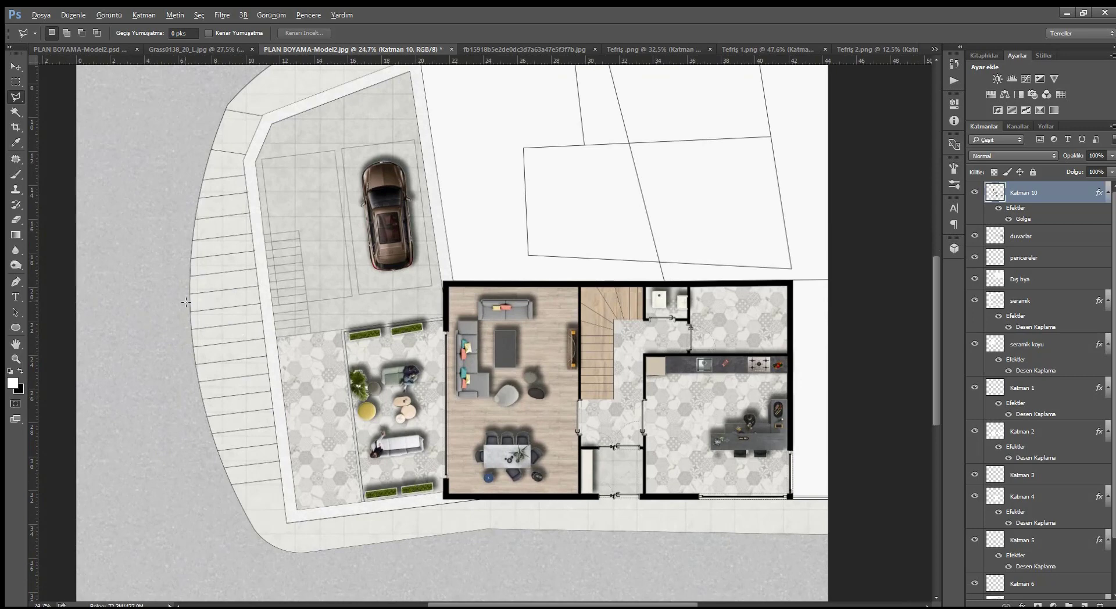
pyautogui.click(13, 67)
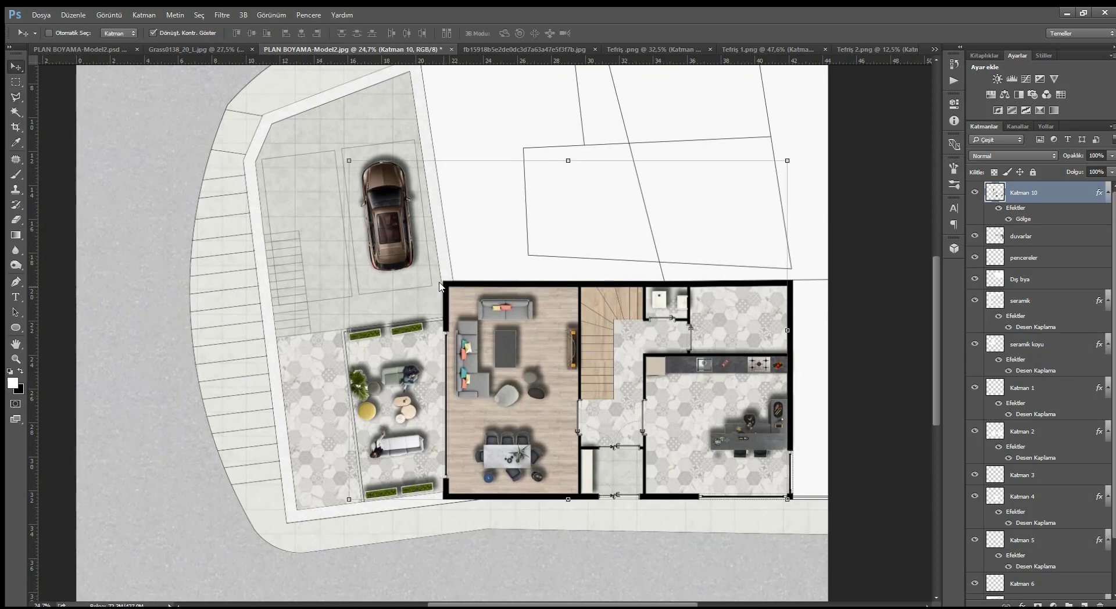
# Add drop shadows to the duvarlar walls, Katman 5 floor and pencereler windows layers.
pyautogui.click(1060, 242)
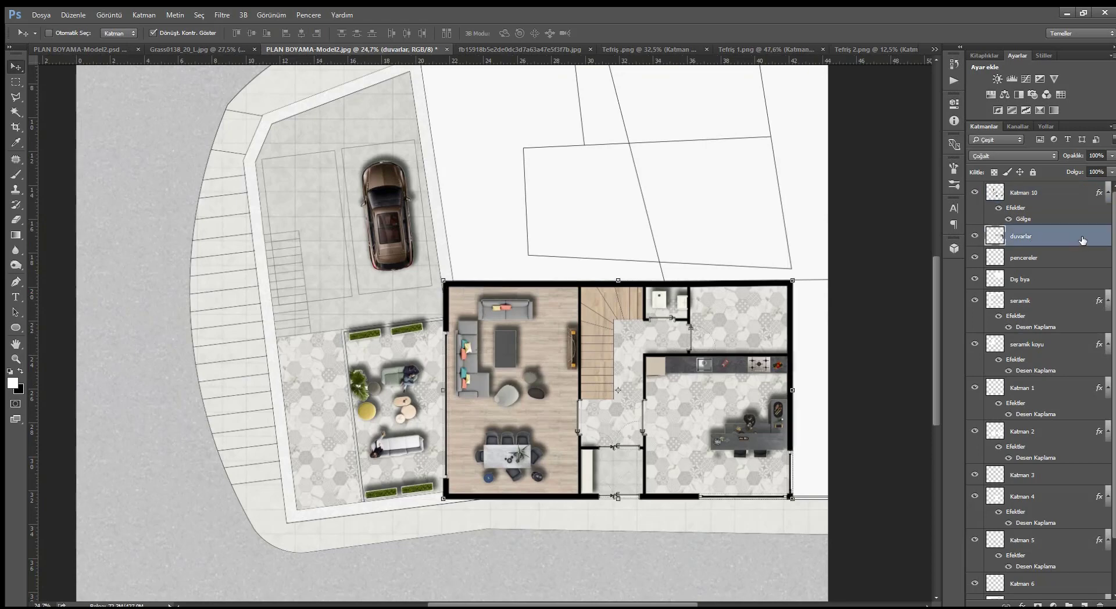
pyautogui.doubleClick(1083, 240)
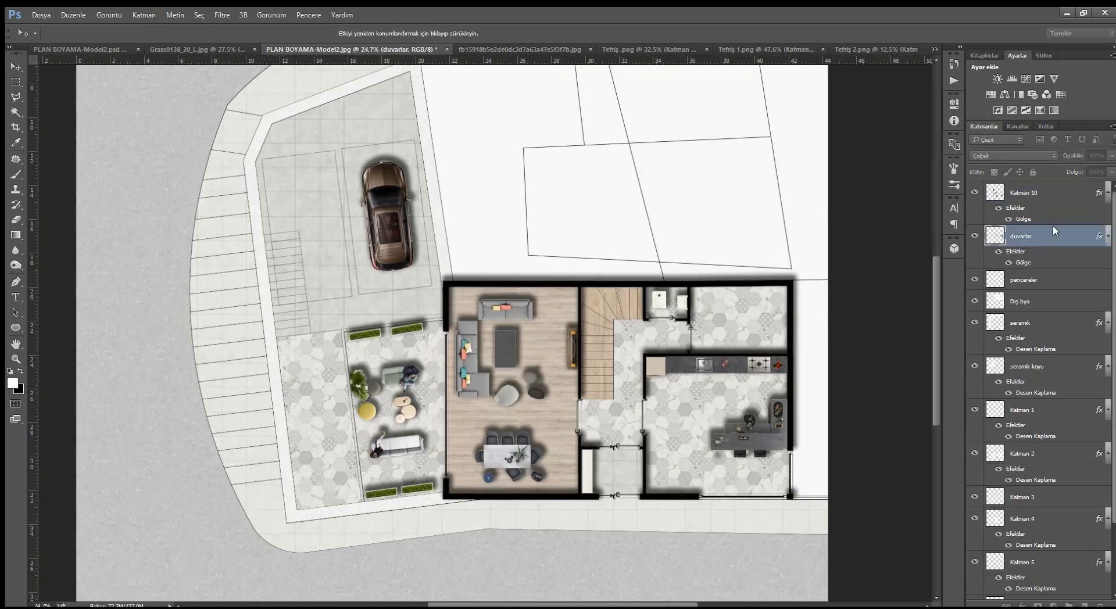
pyautogui.press('Return')
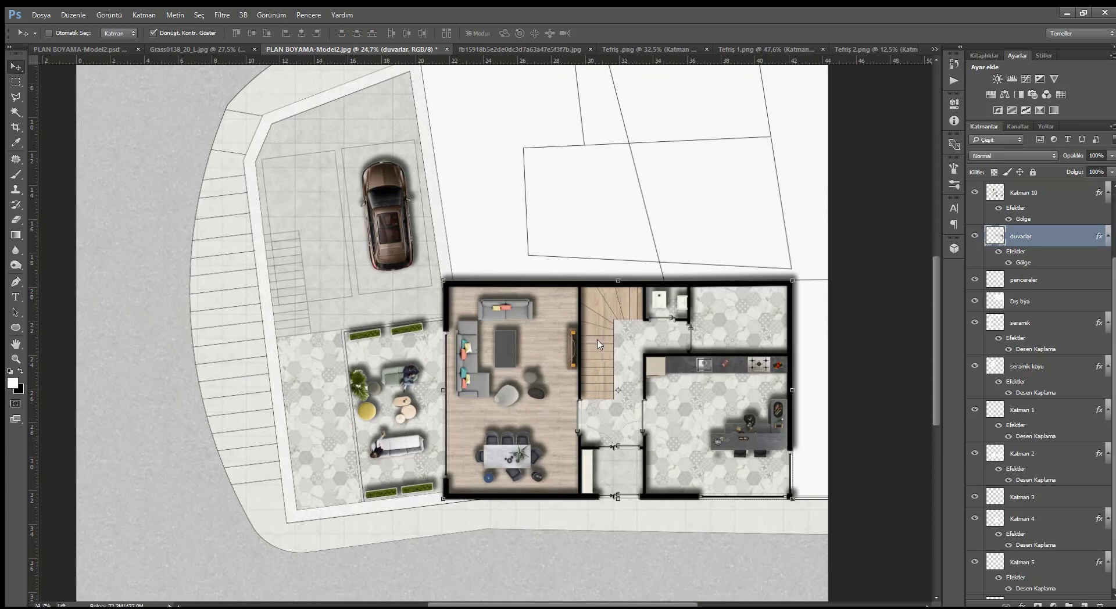
pyautogui.keyDown('ctrl'); pyautogui.click(599, 345); pyautogui.keyUp('ctrl')
pyautogui.doubleClick(1082, 480)
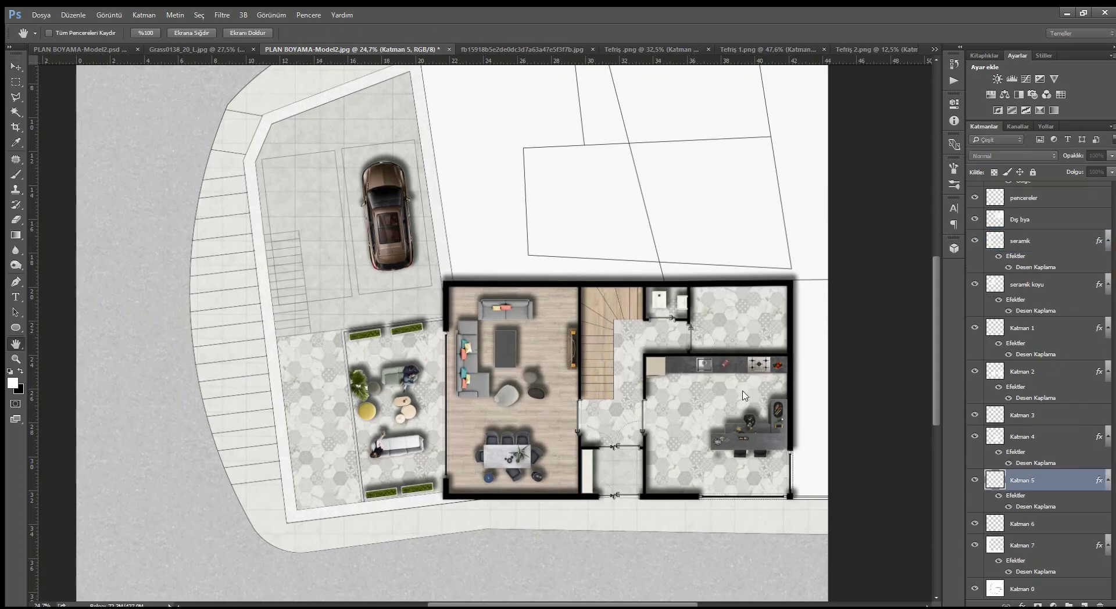
pyautogui.press('Return')
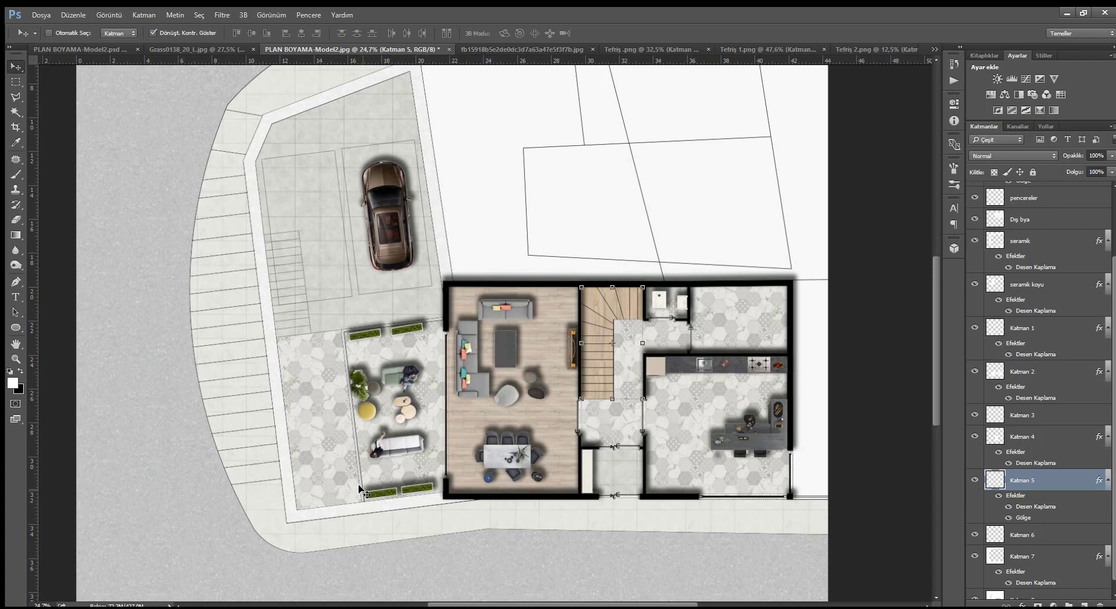
pyautogui.keyDown('ctrl'); pyautogui.click(377, 491); pyautogui.keyUp('ctrl')
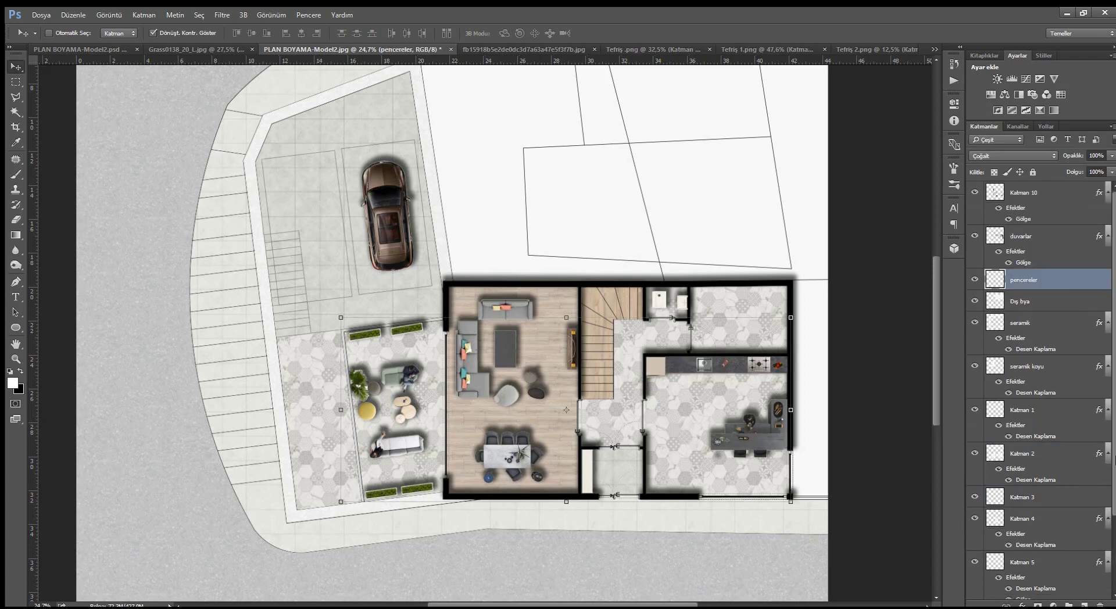
pyautogui.doubleClick(1074, 286)
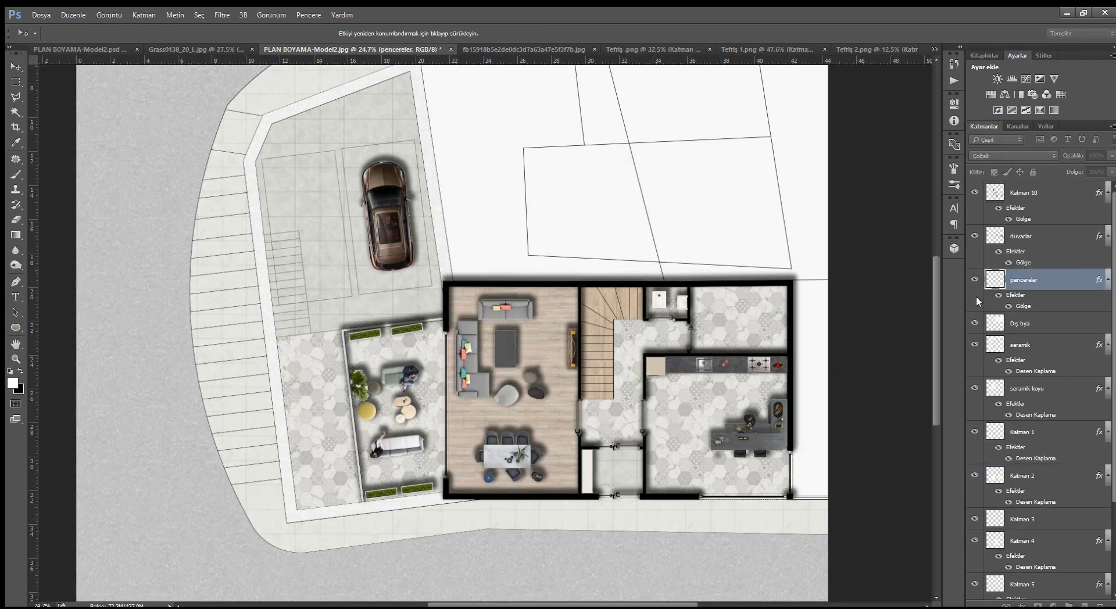
pyautogui.press('Return')
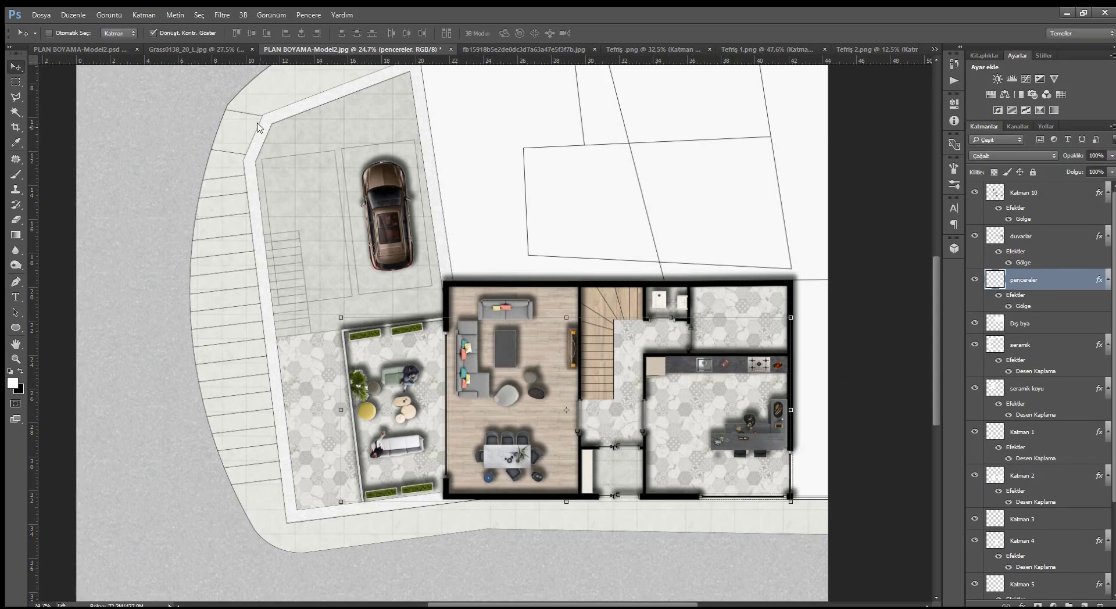
# Add drop shadows to Katman 1 and Dış bya, then compare against the PSD plan.
pyautogui.keyDown('ctrl'); pyautogui.click(349, 164); pyautogui.keyUp('ctrl')
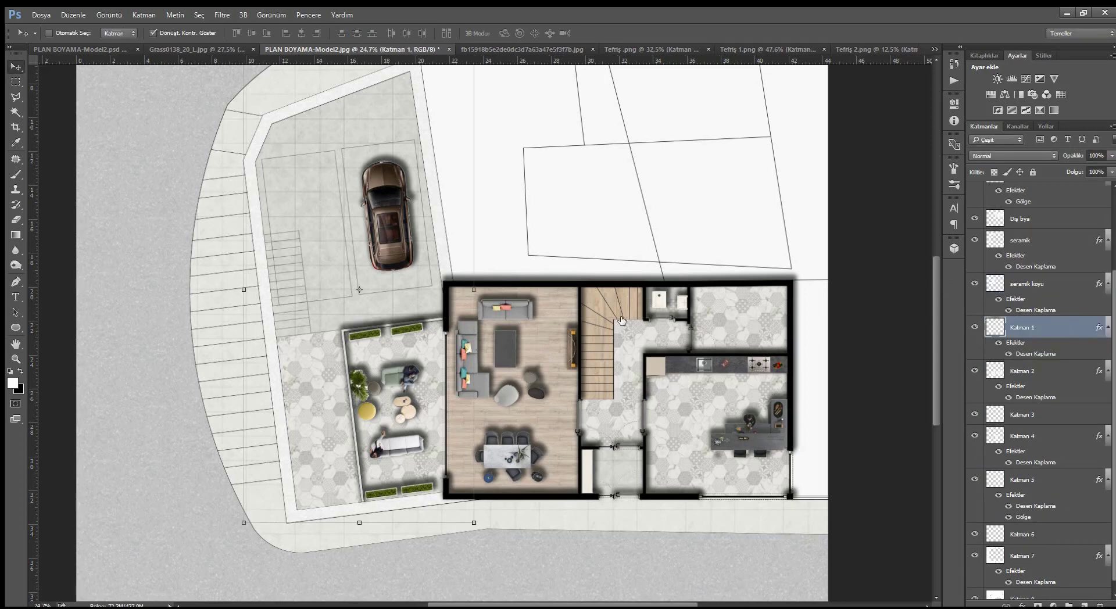
pyautogui.doubleClick(1046, 328)
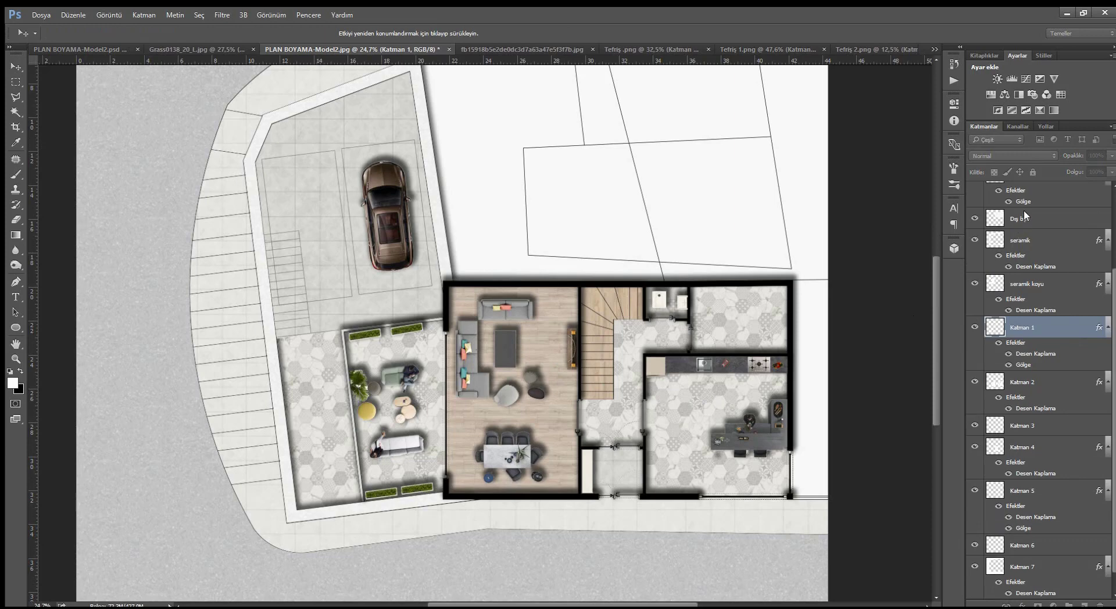
pyautogui.press('Return')
pyautogui.scroll(-2, 536, 449)
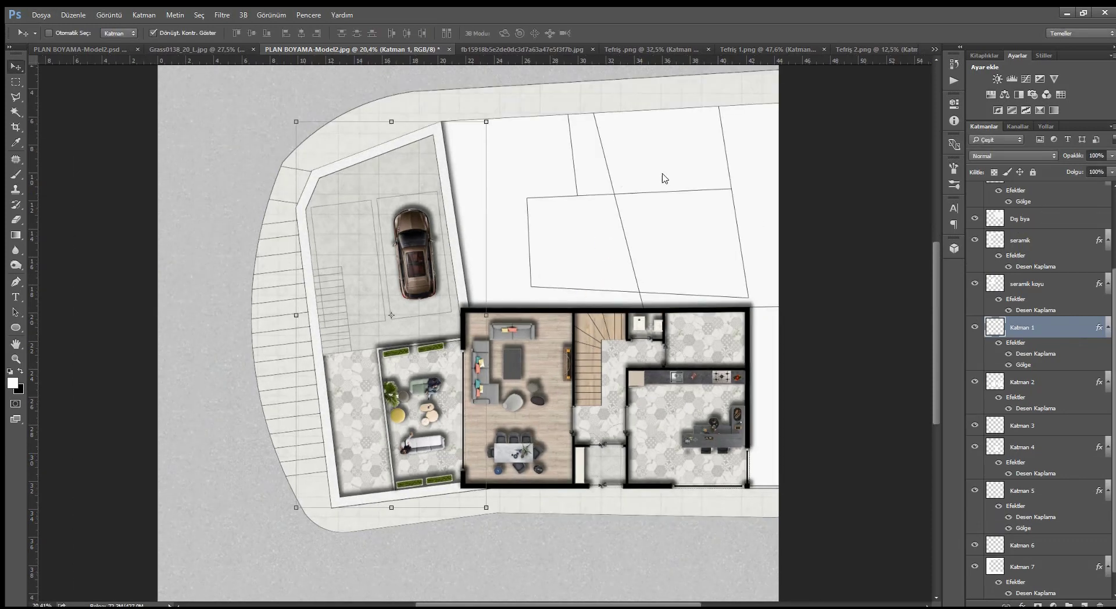
pyautogui.keyDown('ctrl'); pyautogui.click(665, 178); pyautogui.keyUp('ctrl')
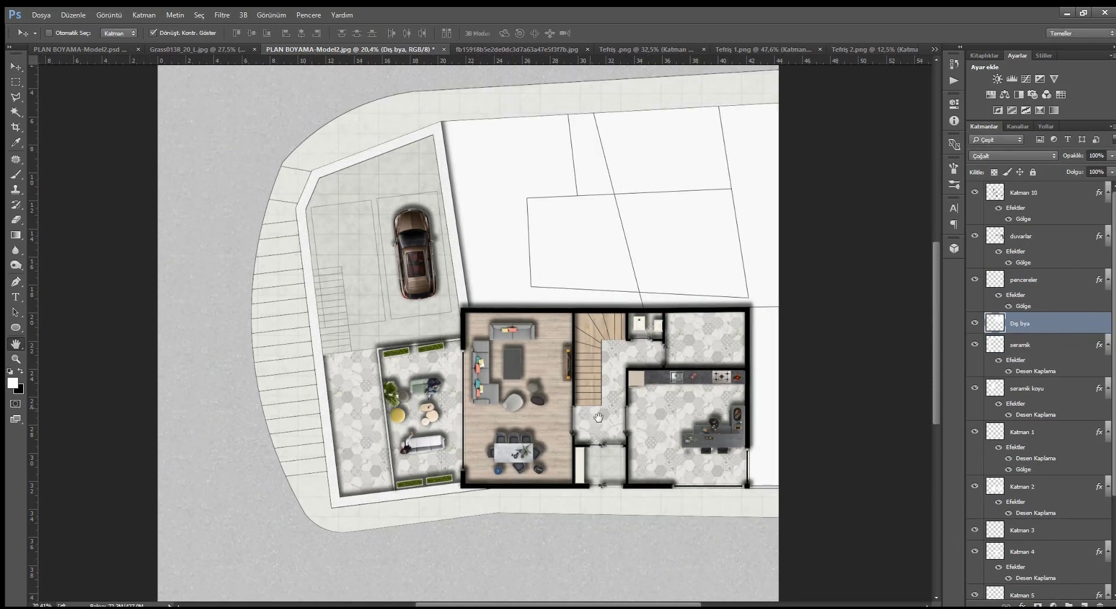
pyautogui.doubleClick(1047, 323)
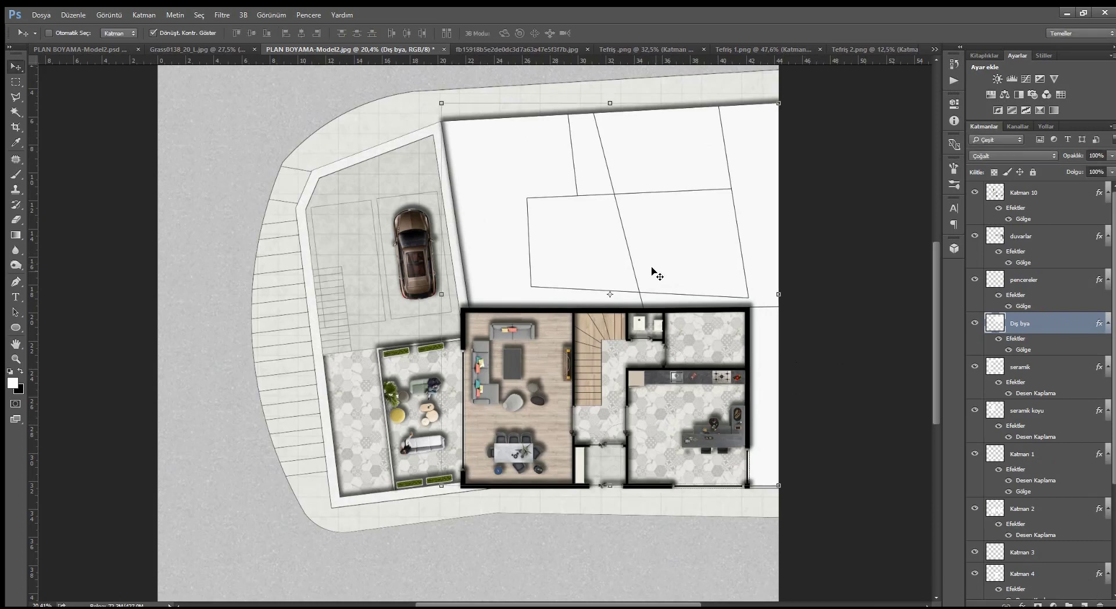
pyautogui.scroll(-2, 656, 273)
pyautogui.click(105, 49)
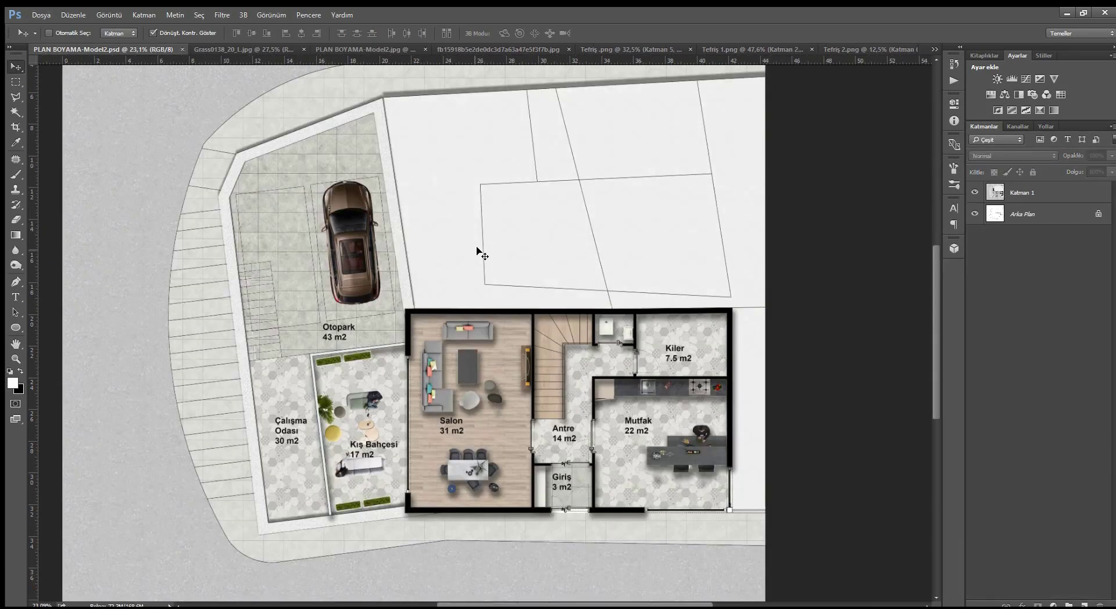
pyautogui.scroll(-1, 395, 526)
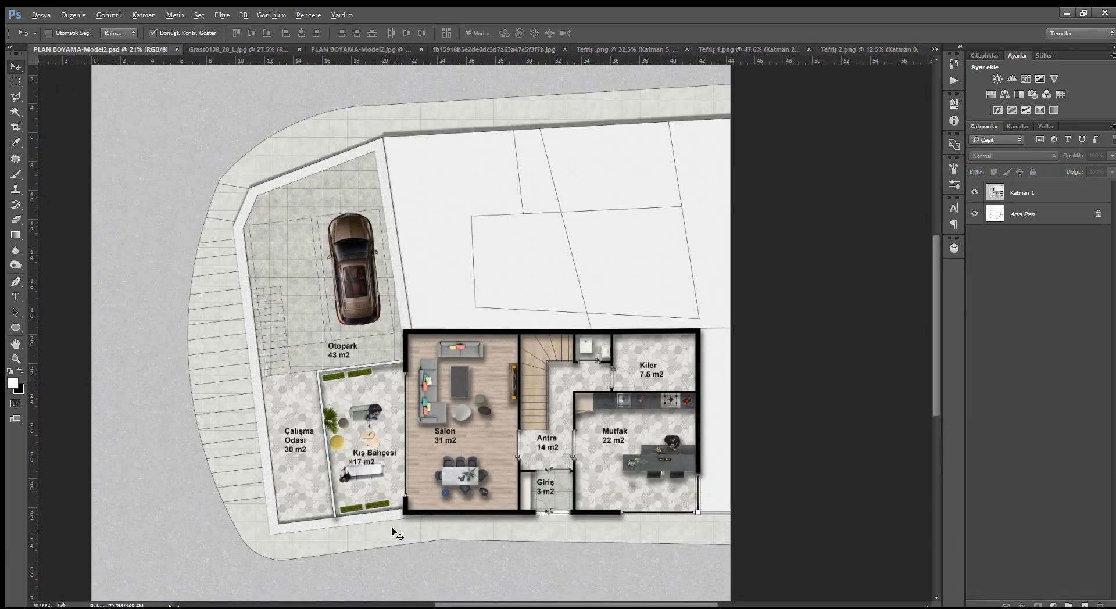
pyautogui.click(356, 49)
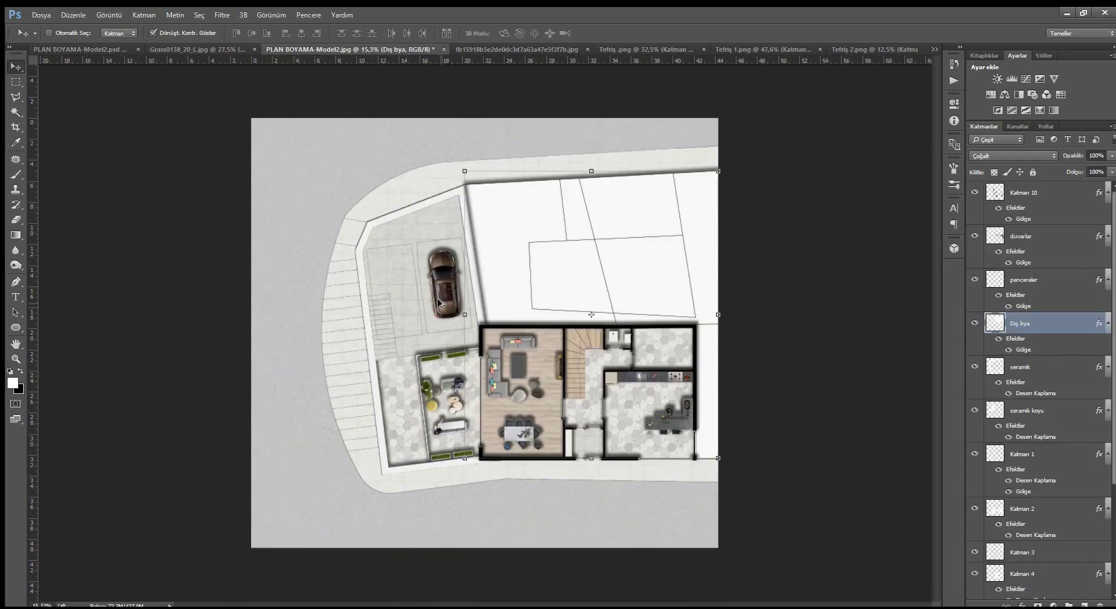
# Shift the Katman 1 drop shadow so it spreads around the parking and terrace border.
pyautogui.scroll(1, 410, 188)
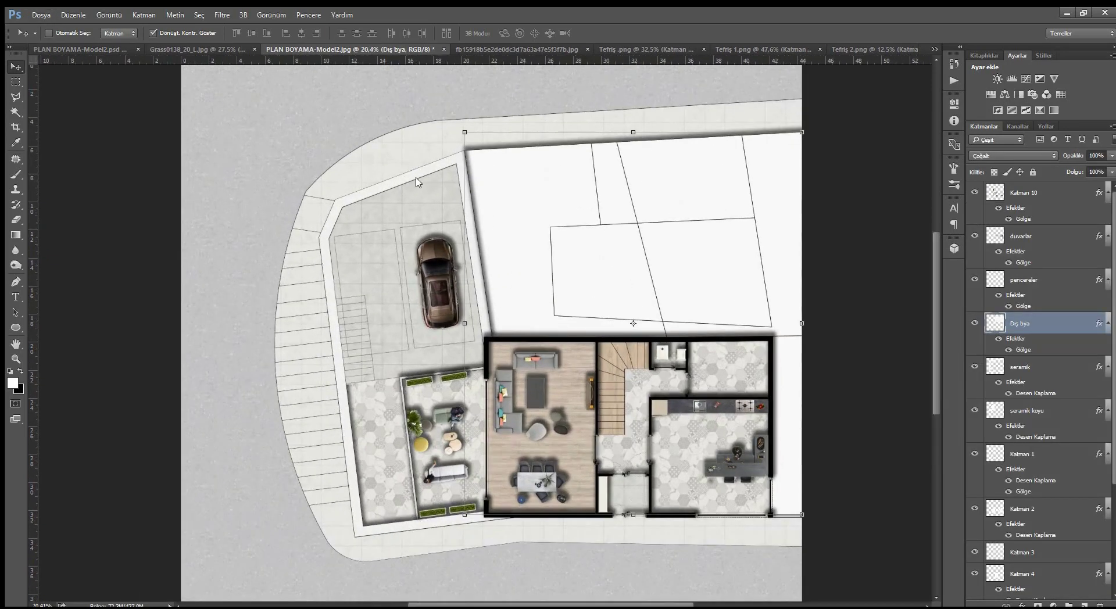
pyautogui.keyDown('ctrl'); pyautogui.click(418, 182); pyautogui.keyUp('ctrl')
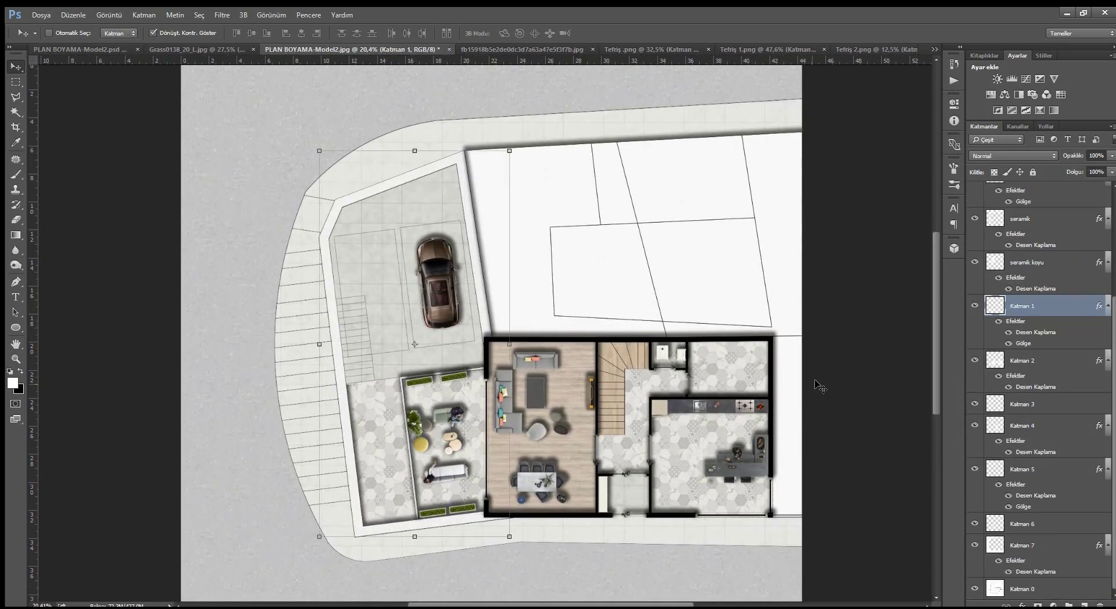
pyautogui.click(97, 51)
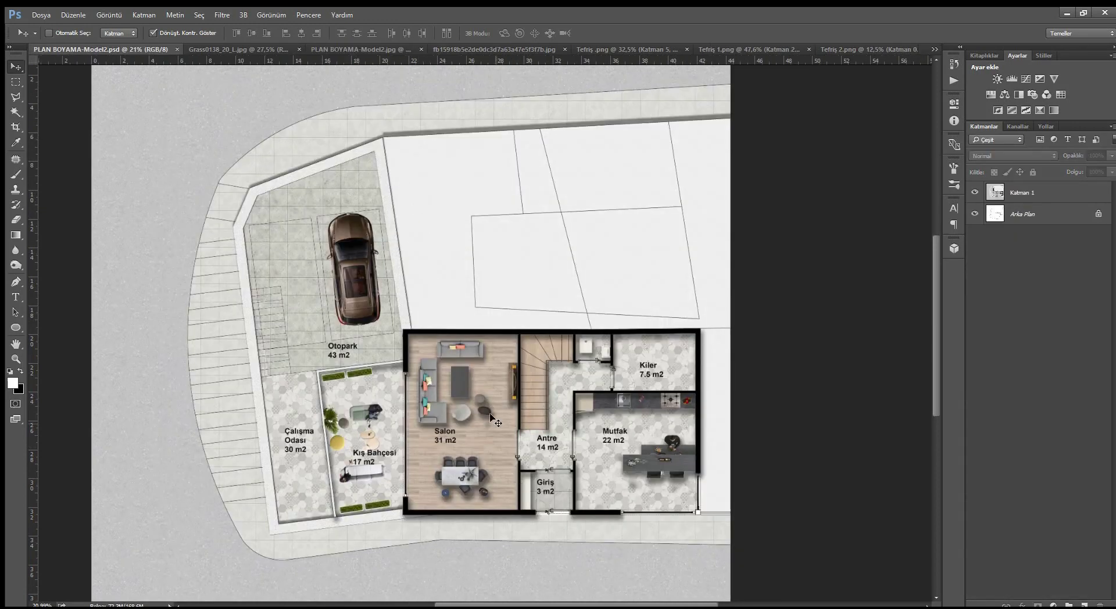
pyautogui.click(372, 50)
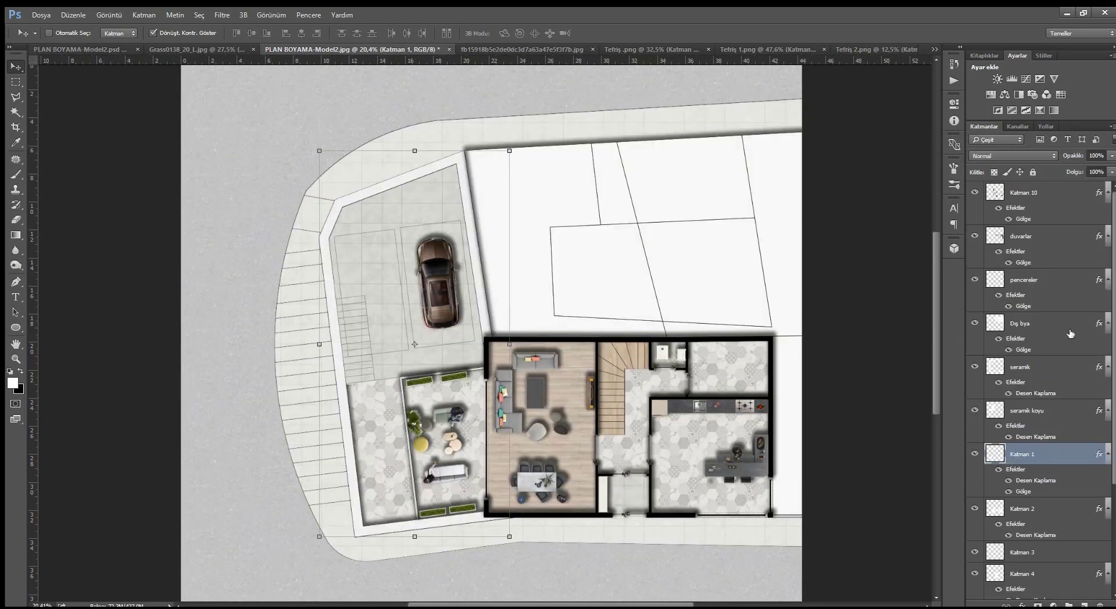
pyautogui.doubleClick(1068, 455)
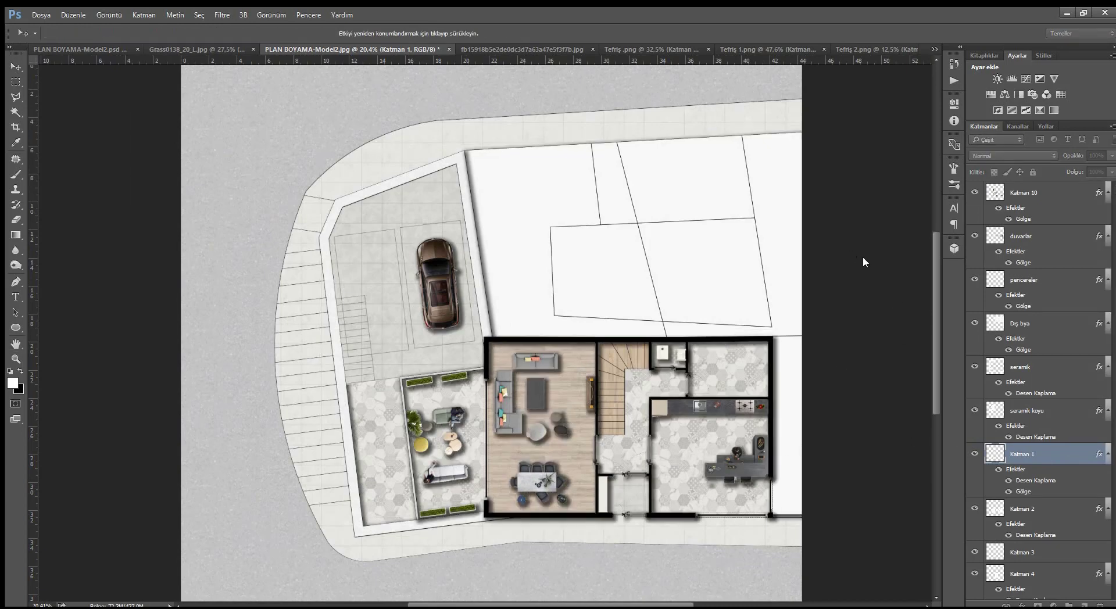
pyautogui.moveTo(861, 260)
pyautogui.mouseDown()
pyautogui.moveTo(853, 250)
pyautogui.moveTo(860, 265)
pyautogui.mouseUp()
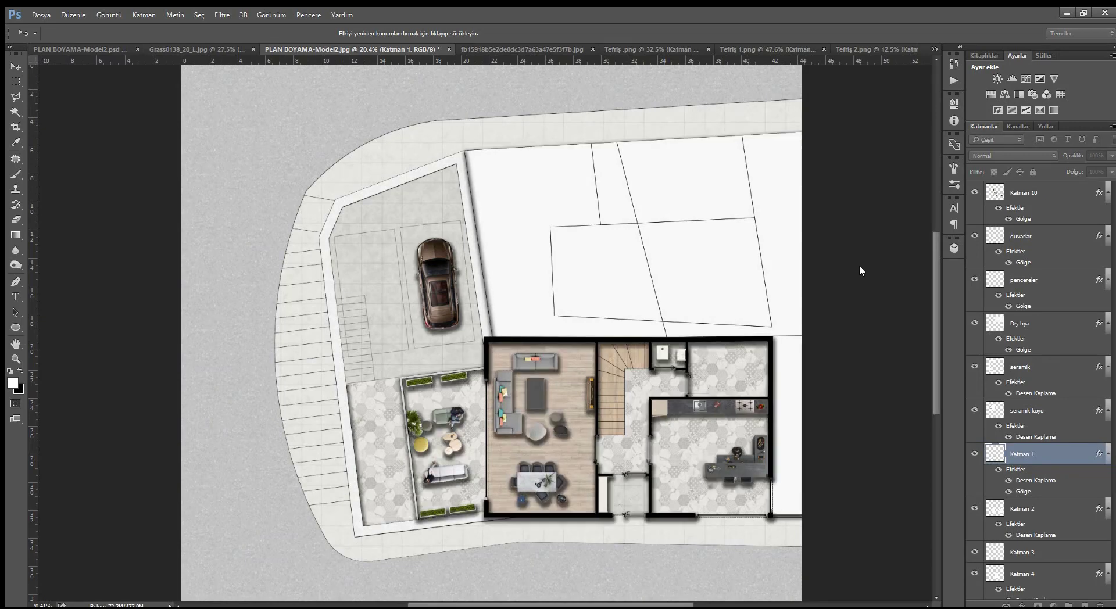
pyautogui.press('Return')
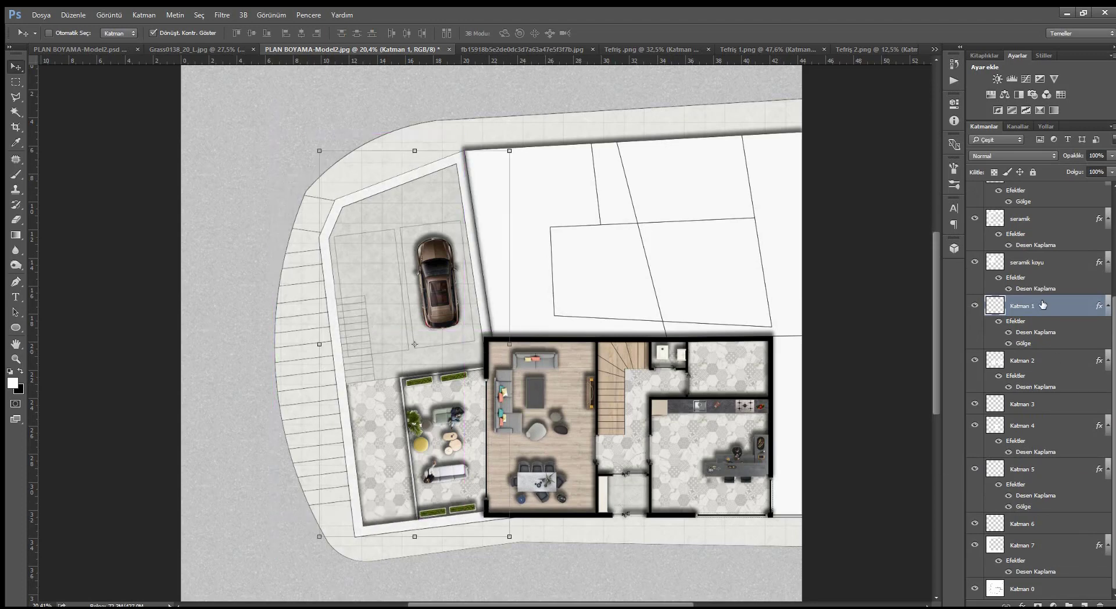
# Recheck the labelled PSD plan and select the bottom line-drawing layer Katman 0.
pyautogui.scroll(3, 1058, 224)
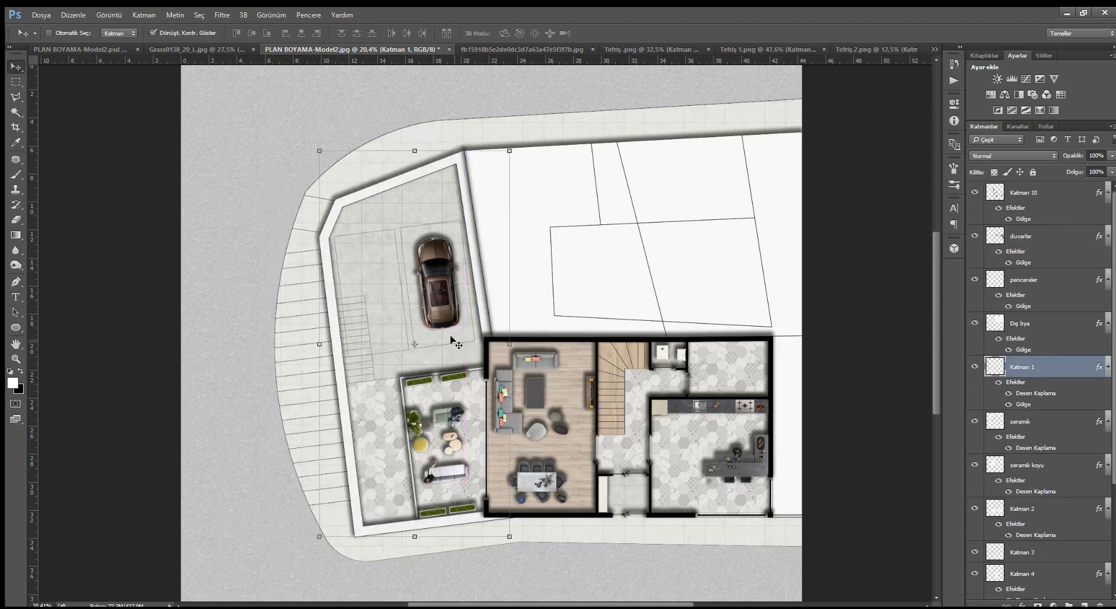
pyautogui.scroll(-1, 444, 407)
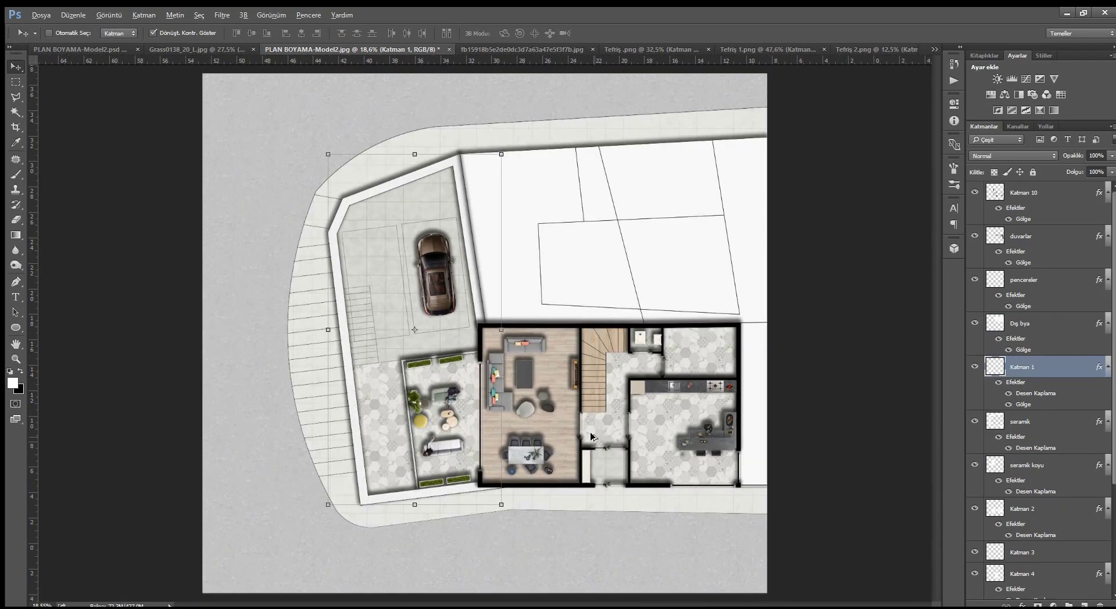
pyautogui.scroll(2, 575, 439)
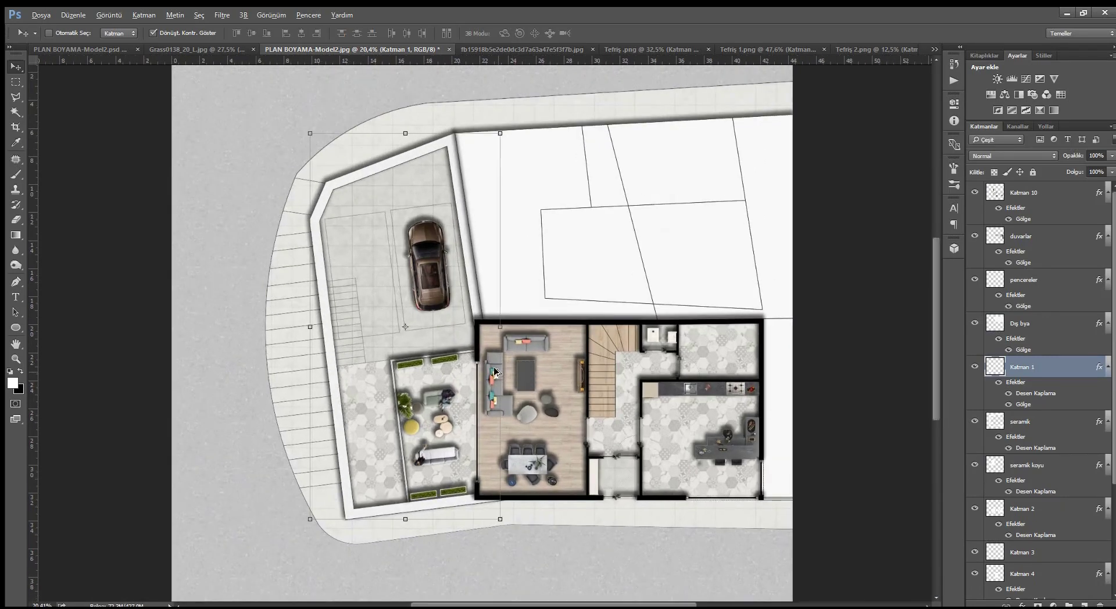
pyautogui.click(81, 50)
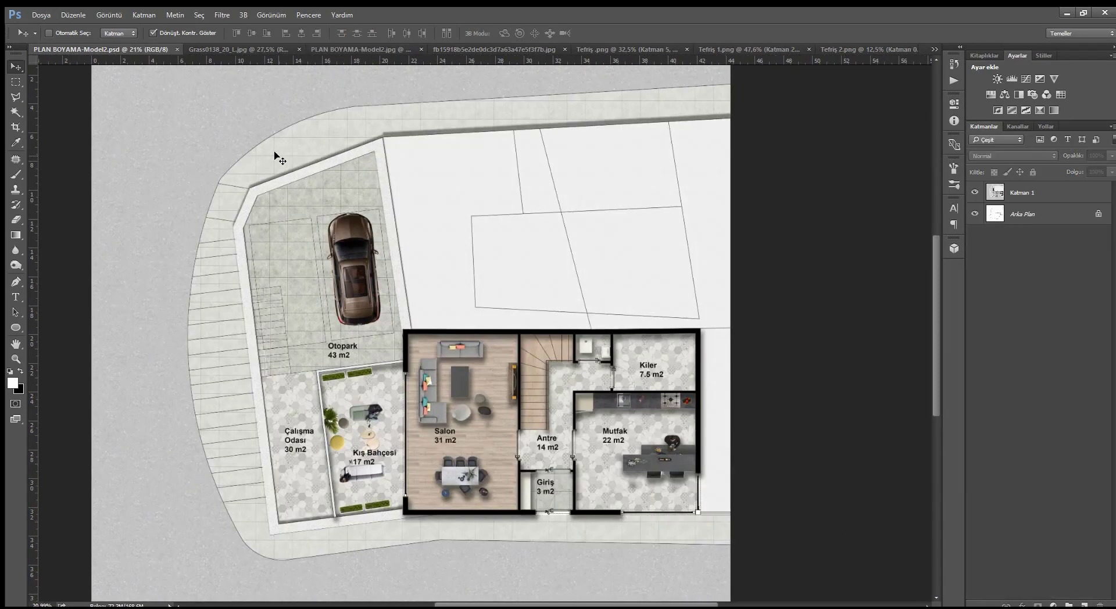
pyautogui.click(358, 47)
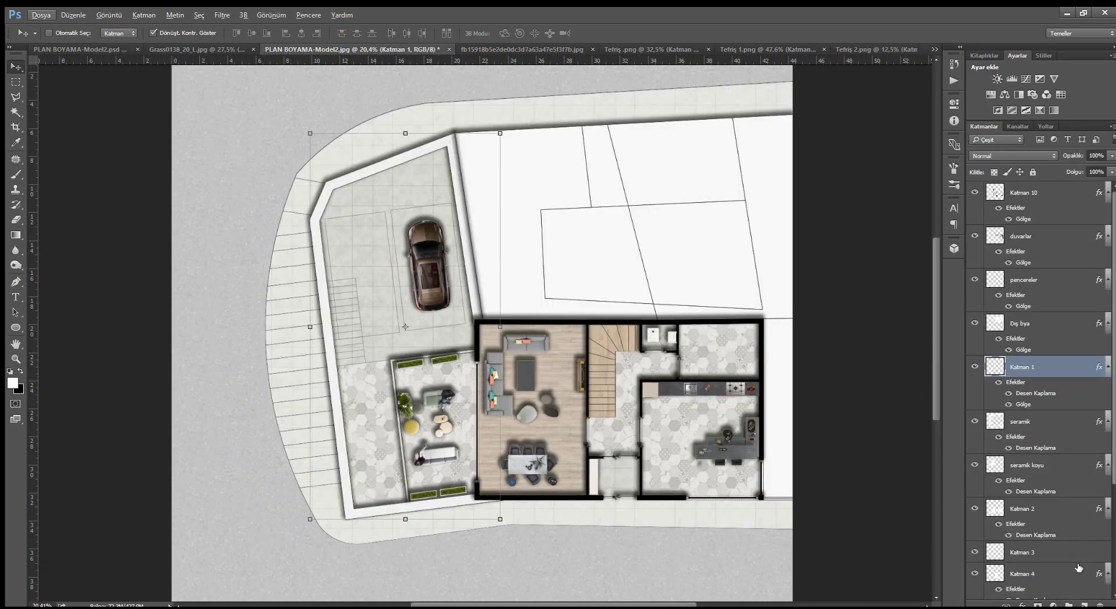
pyautogui.scroll(-3, 1079, 567)
pyautogui.click(1055, 587)
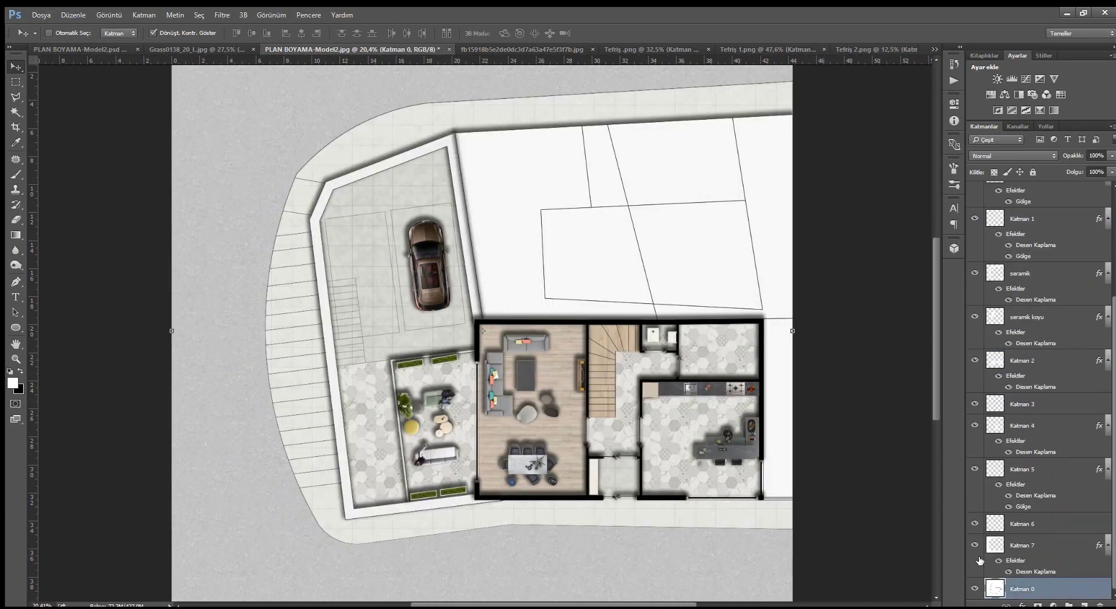
# Start a text label on the kitchen floor, keeping the line-drawing layer underneath.
pyautogui.click(15, 298)
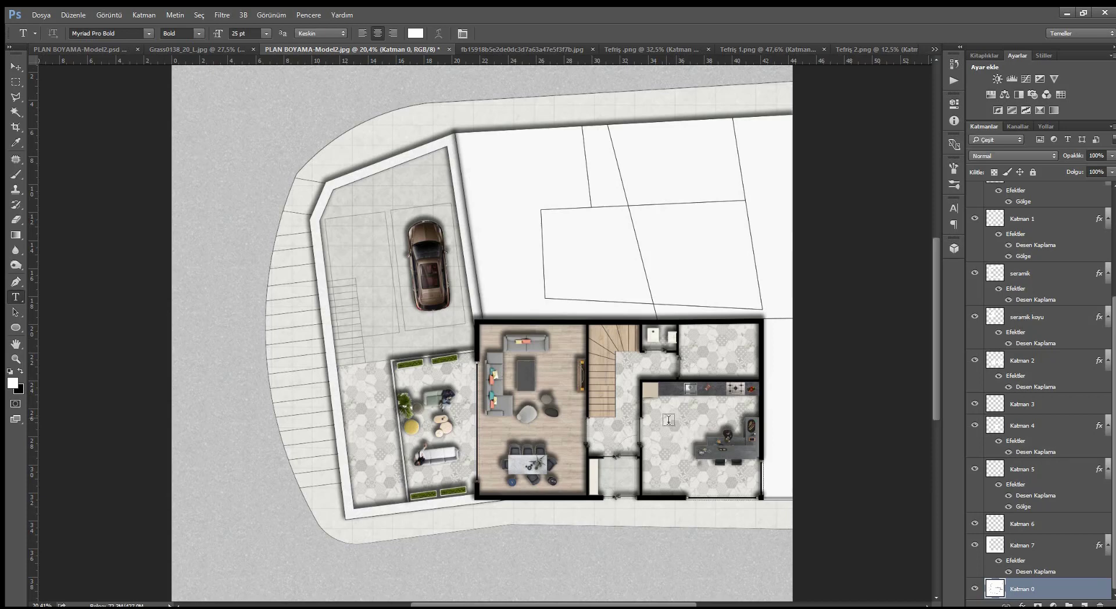
pyautogui.moveTo(660, 410); pyautogui.dragTo(725, 450)
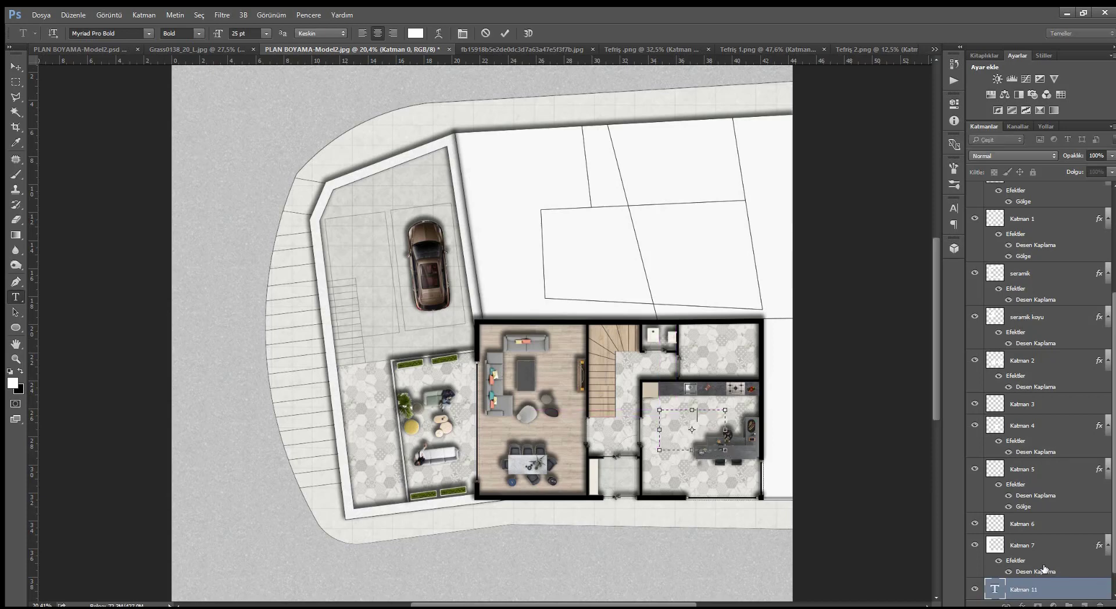
pyautogui.press('Escape')
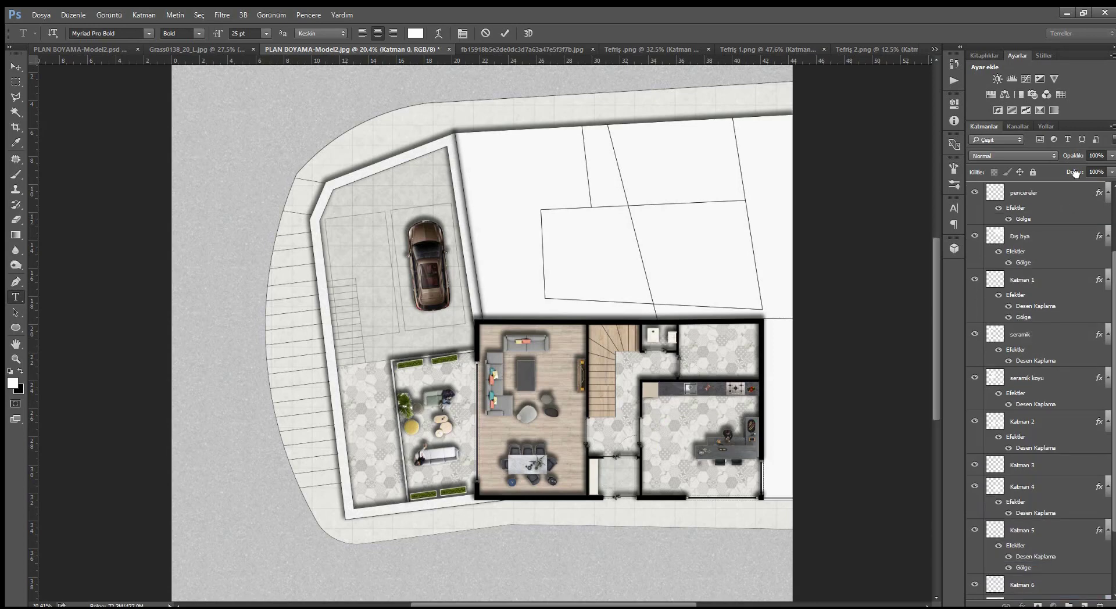
pyautogui.hotkey('ctrl', 'shift', ']')
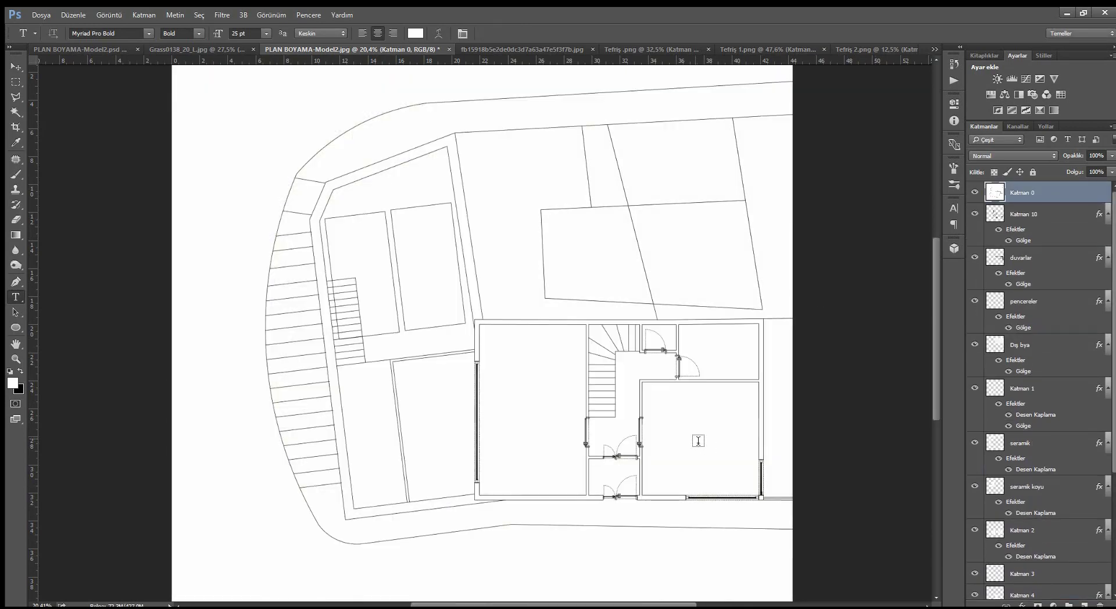
pyautogui.click(698, 441)
pyautogui.write('M')
pyautogui.hotkey('ctrl', 'shift', '[')
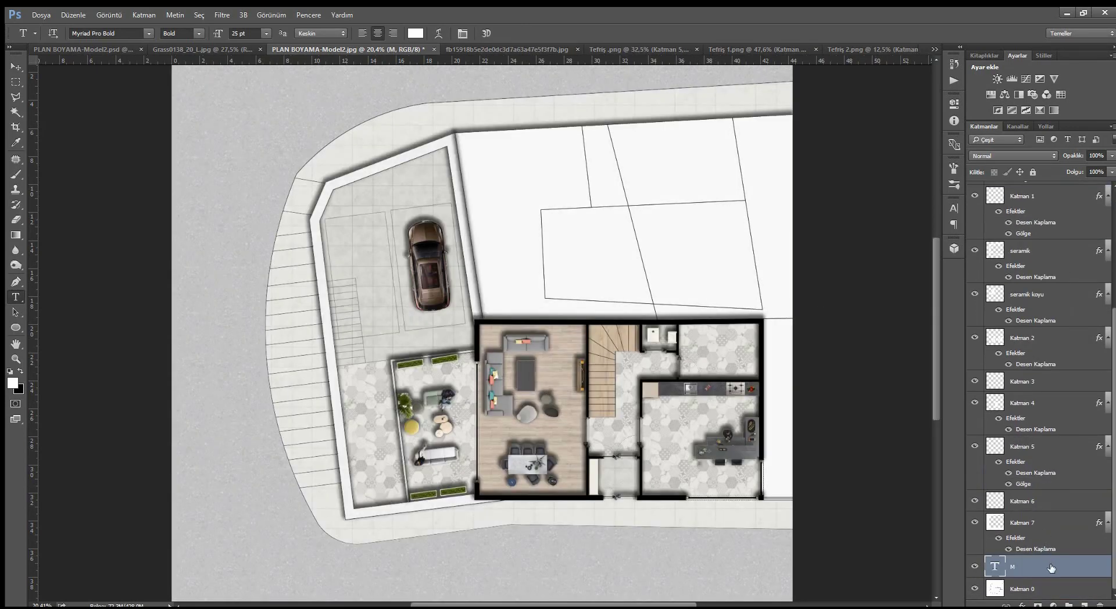
pyautogui.scroll(2, 1051, 568)
pyautogui.scroll(2, 1046, 407)
pyautogui.scroll(2, 1043, 262)
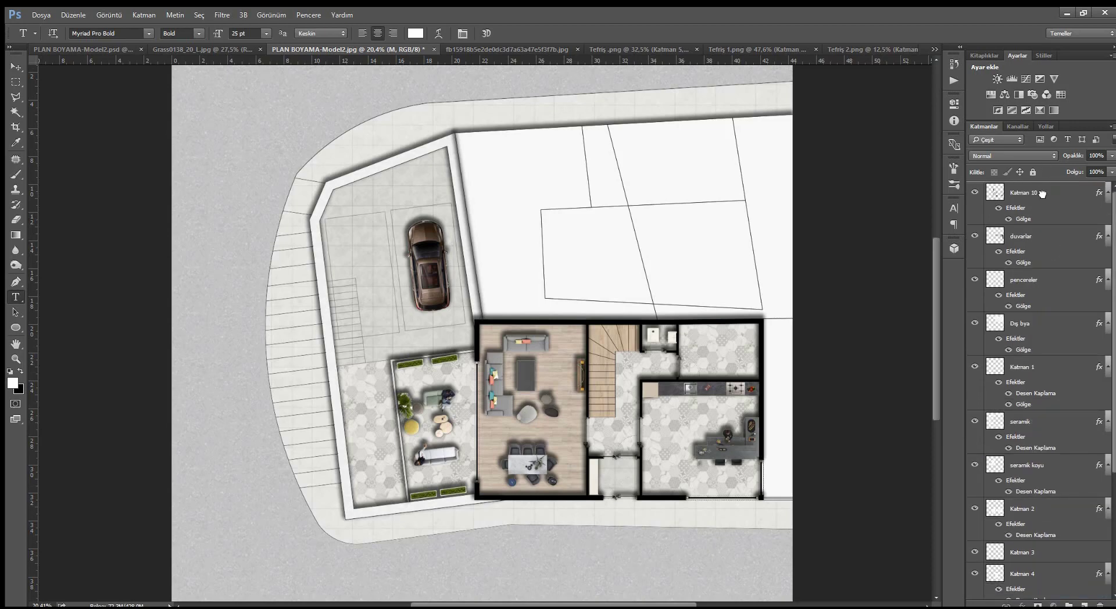
pyautogui.scroll(1, 1042, 194)
# Type the black kitchen label 'Mutfak 22 m2', checking the area on the reference plan.
pyautogui.doubleClick(692, 415)
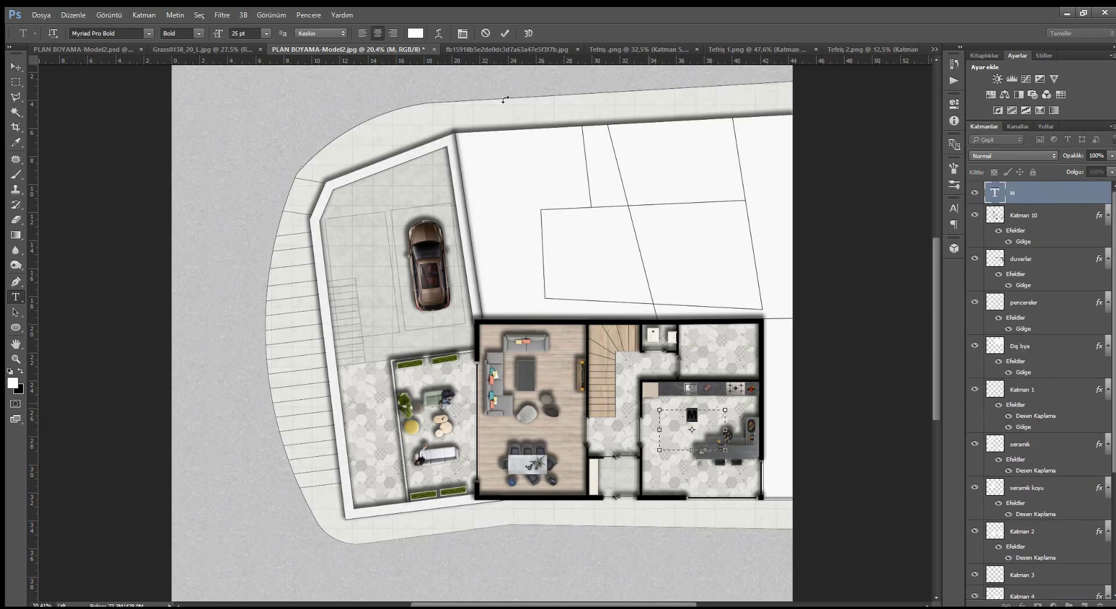
pyautogui.hotkey('ctrl', 'h')
pyautogui.hotkey('ctrl', 'a')
pyautogui.write('M')
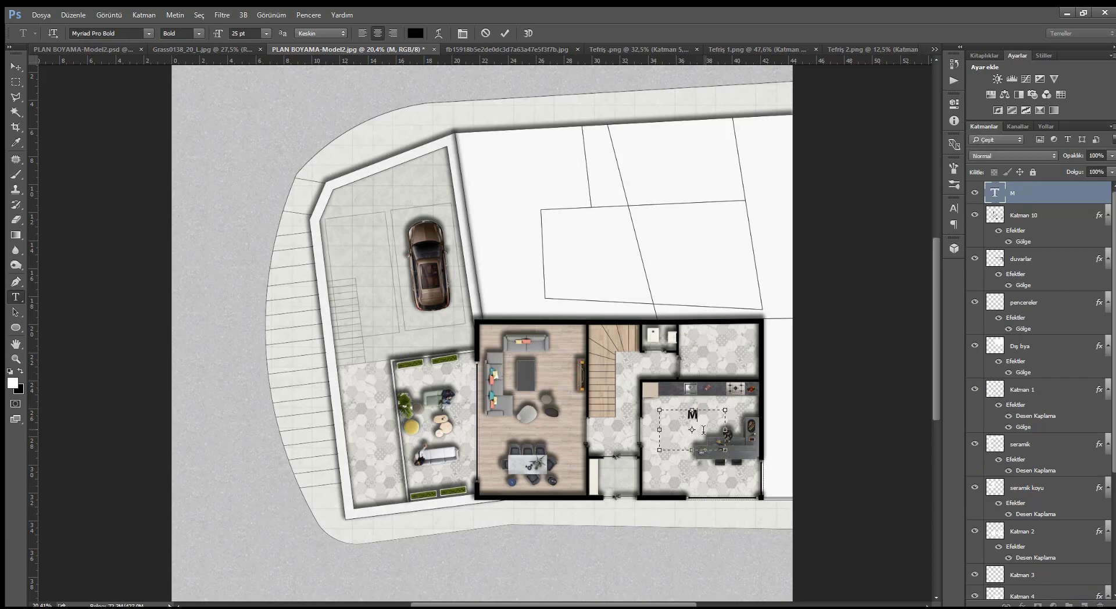
pyautogui.write('UTFA')
pyautogui.press('BackSpace')
pyautogui.press('BackSpace')
pyautogui.press('BackSpace')
pyautogui.press('BackSpace')
pyautogui.write('tfa')
pyautogui.write('k')
pyautogui.click(125, 49)
pyautogui.click(329, 48)
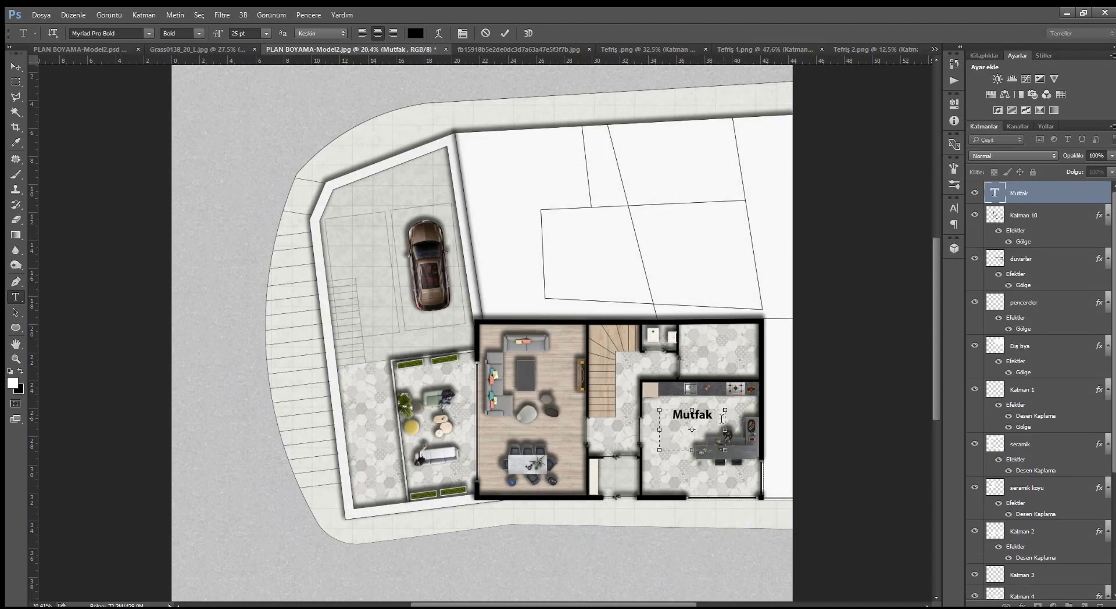
pyautogui.write('22 m2')
# Format the Mutfak label as 23 pt Myriad Pro Bold and commit it.
pyautogui.hotkey('ctrl', 'a')
pyautogui.click(251, 34)
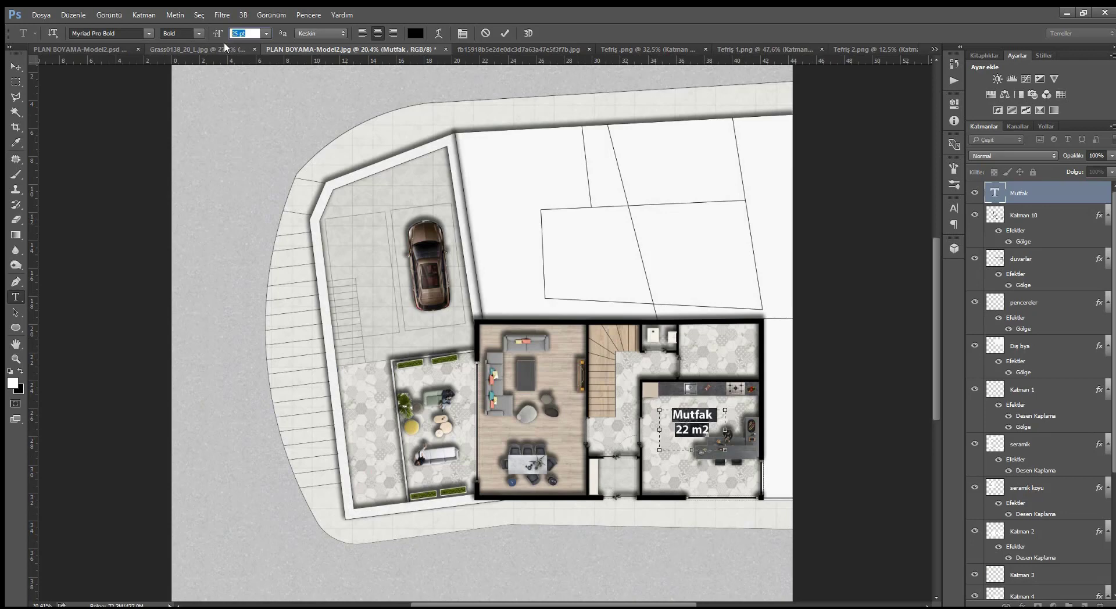
pyautogui.write('24')
pyautogui.press('Return')
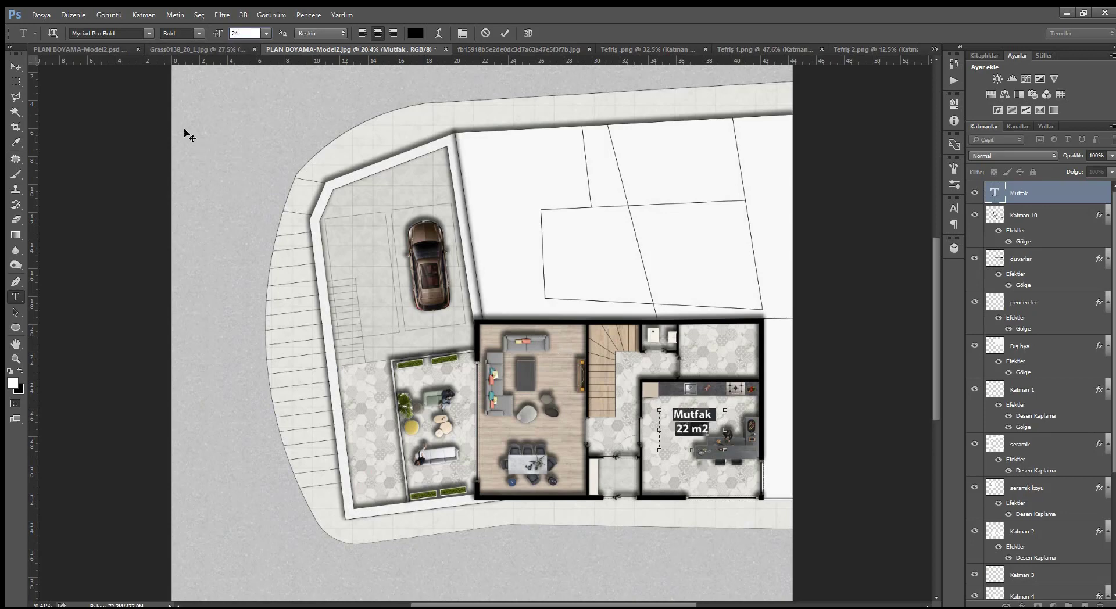
pyautogui.press('Down')
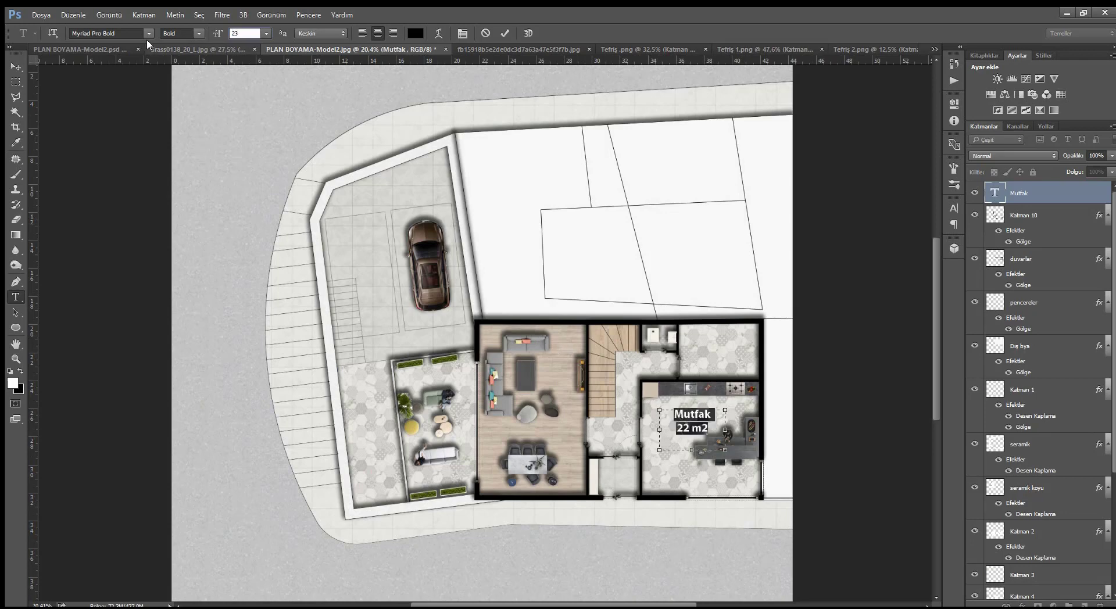
pyautogui.click(140, 33)
pyautogui.press('BackSpace')
pyautogui.write('Myriad Pro Bold')
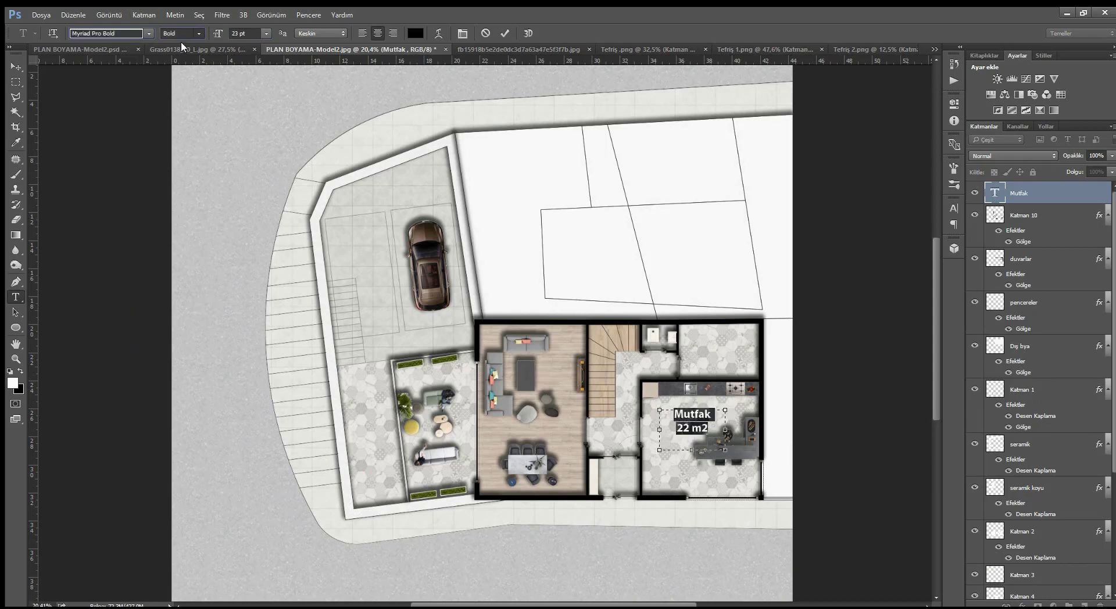
pyautogui.hotkey('ctrl', 'z')
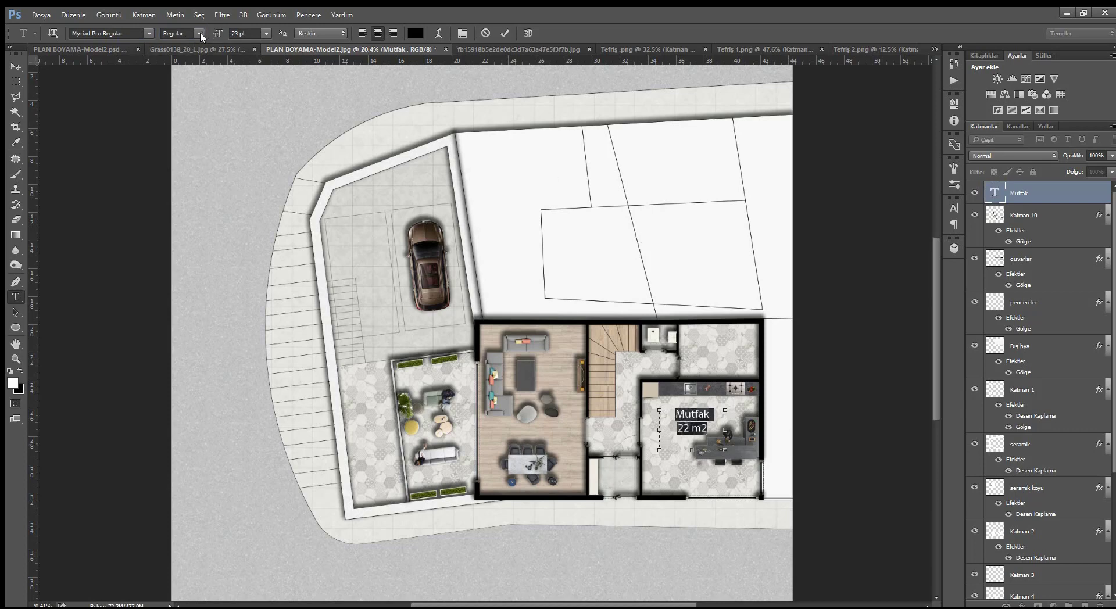
pyautogui.hotkey('ctrl', 'z')
pyautogui.click(505, 33)
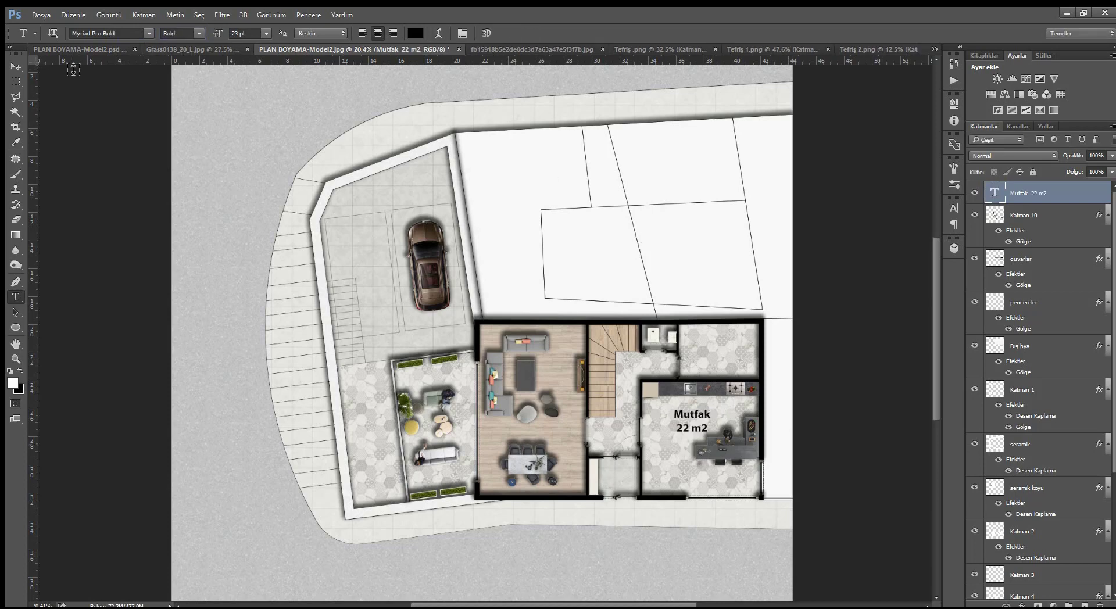
pyautogui.click(16, 66)
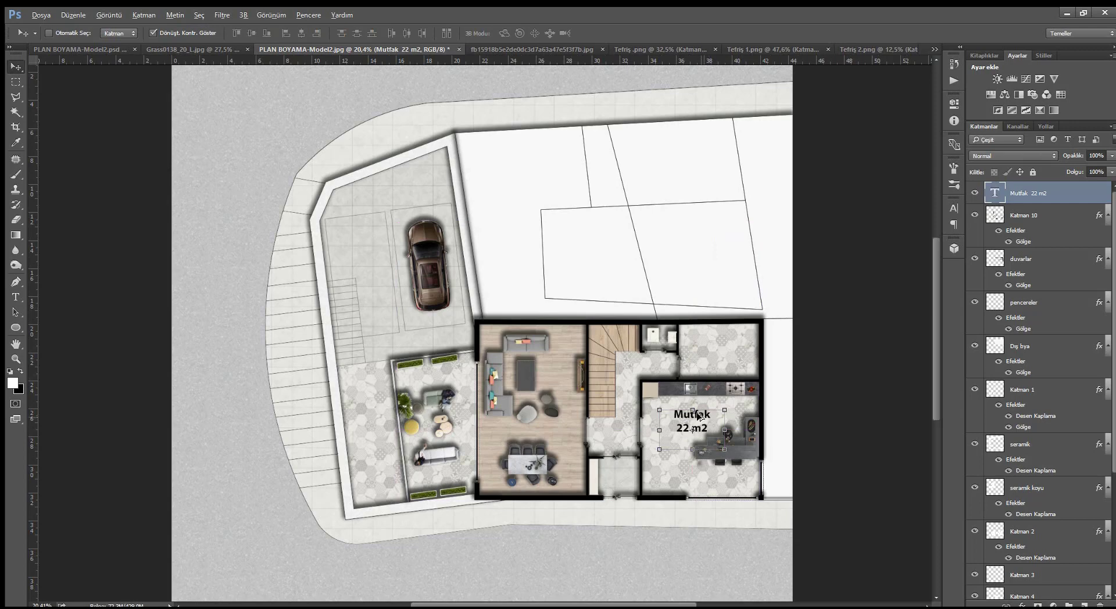
# Alt-drag Mutfak label copies into the small upper room and twice into the living room.
pyautogui.moveTo(724, 415)
pyautogui.mouseDown()
pyautogui.moveTo(724, 343)
pyautogui.moveTo(755, 345)
pyautogui.mouseUp()
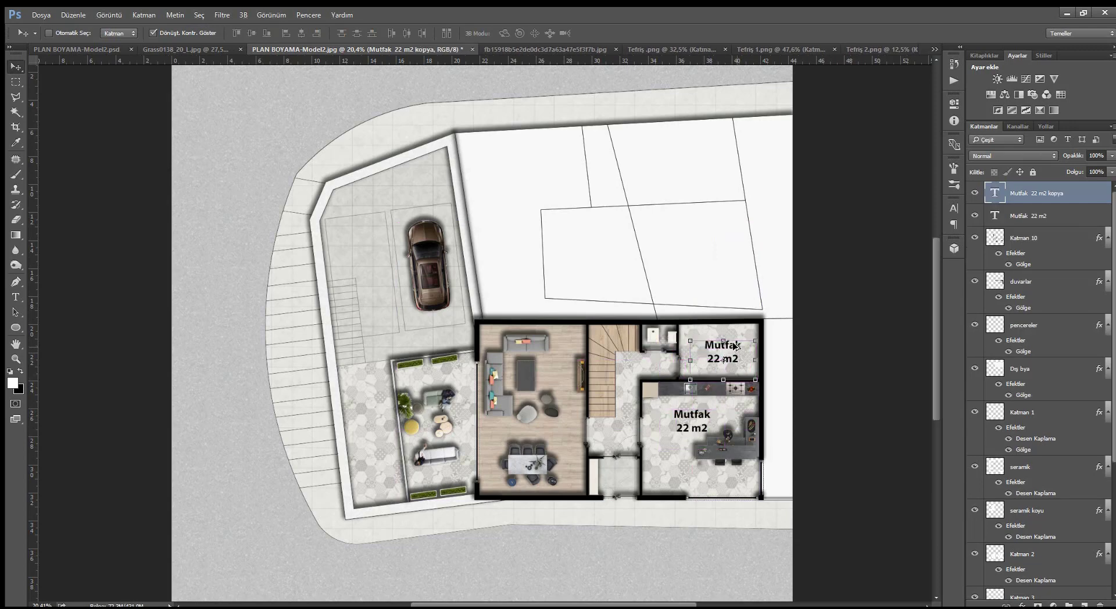
pyautogui.moveTo(735, 346); pyautogui.dragTo(572, 365)
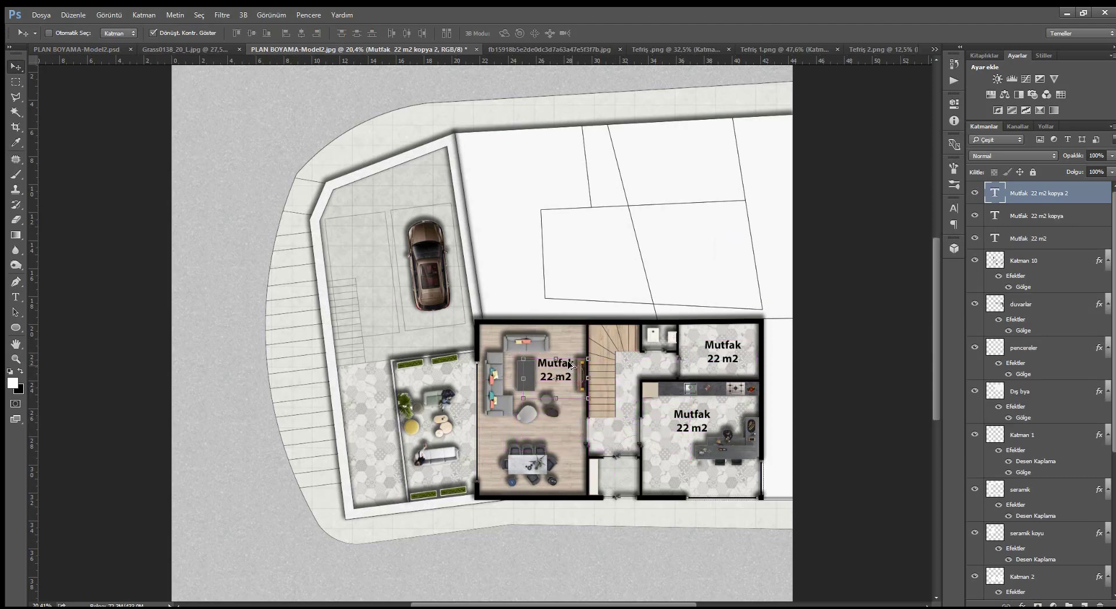
pyautogui.moveTo(532, 407); pyautogui.dragTo(567, 430)
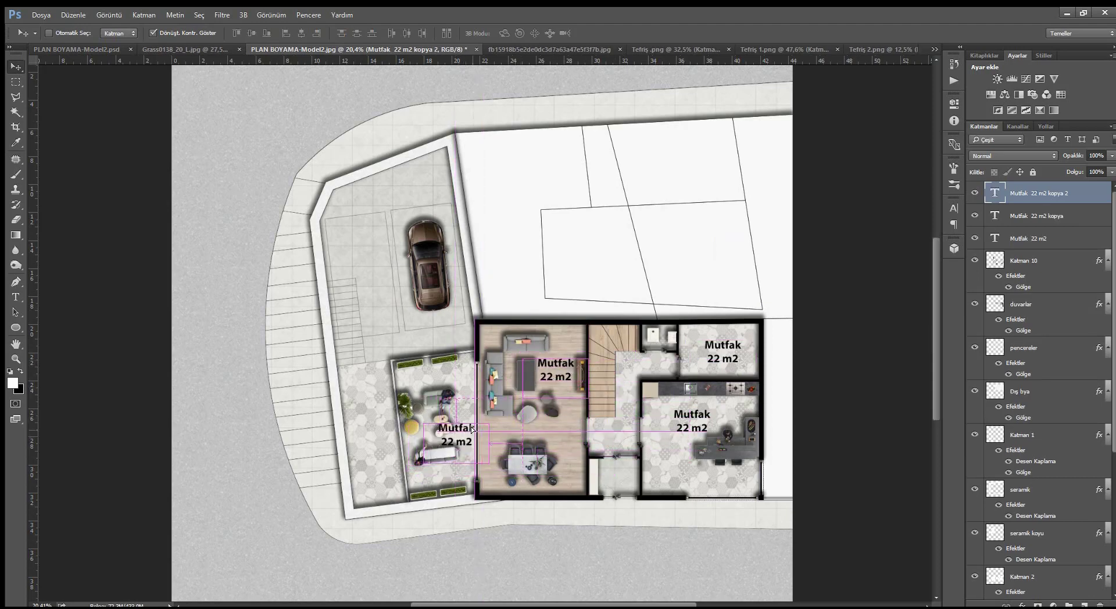
pyautogui.moveTo(567, 430); pyautogui.dragTo(579, 233)
pyautogui.hotkey('ctrl', 'z')
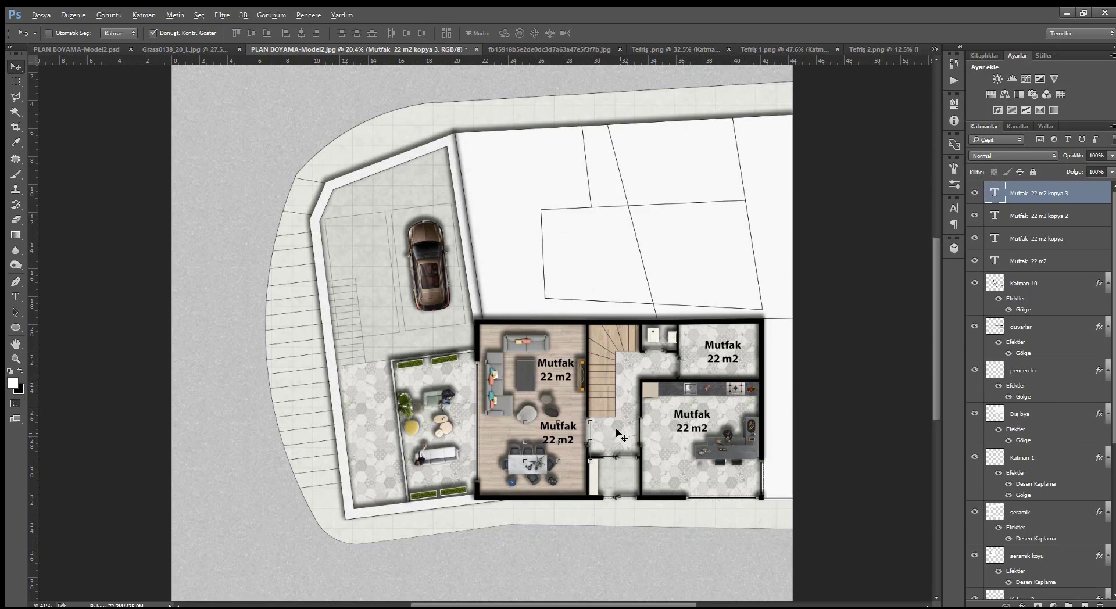
pyautogui.scroll(2, 553, 445)
pyautogui.scroll(-2, 414, 440)
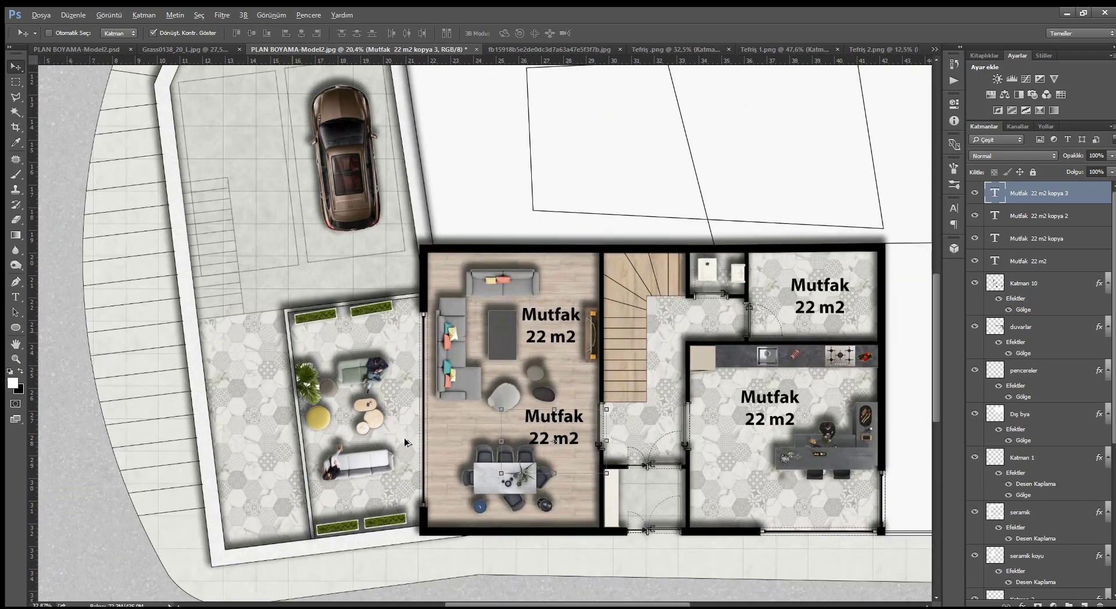
pyautogui.scroll(-2, 416, 436)
pyautogui.scroll(1, 418, 432)
pyautogui.scroll(1, 505, 368)
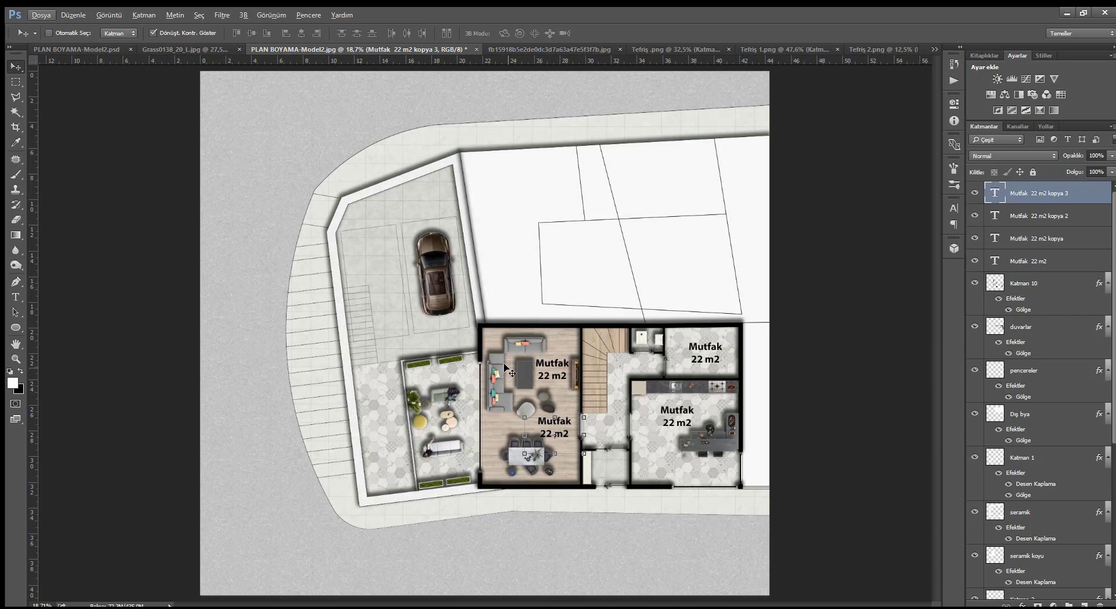
pyautogui.press('alt')
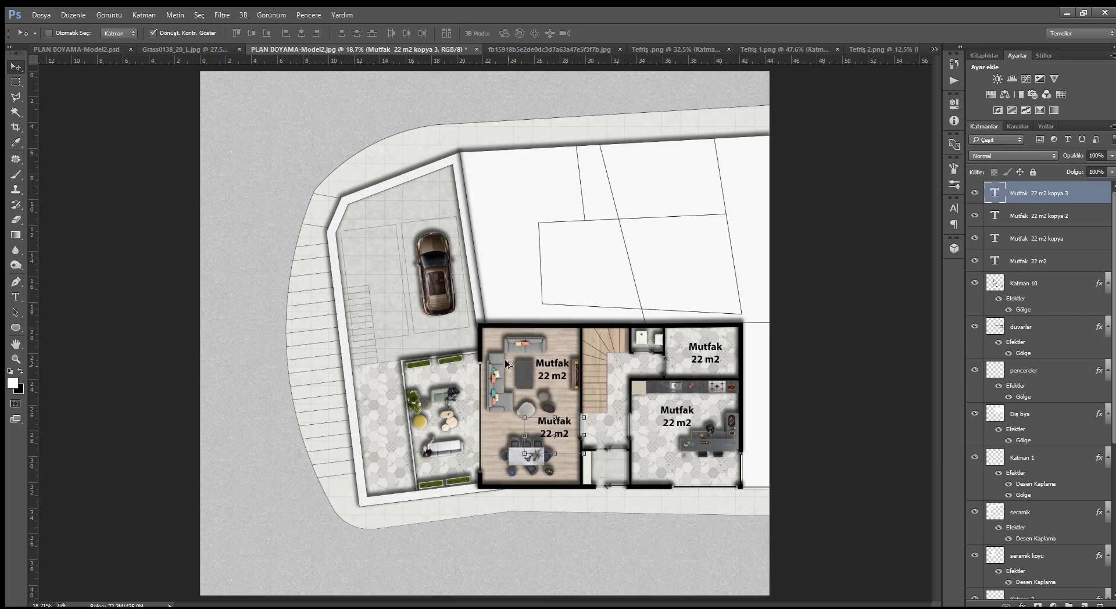